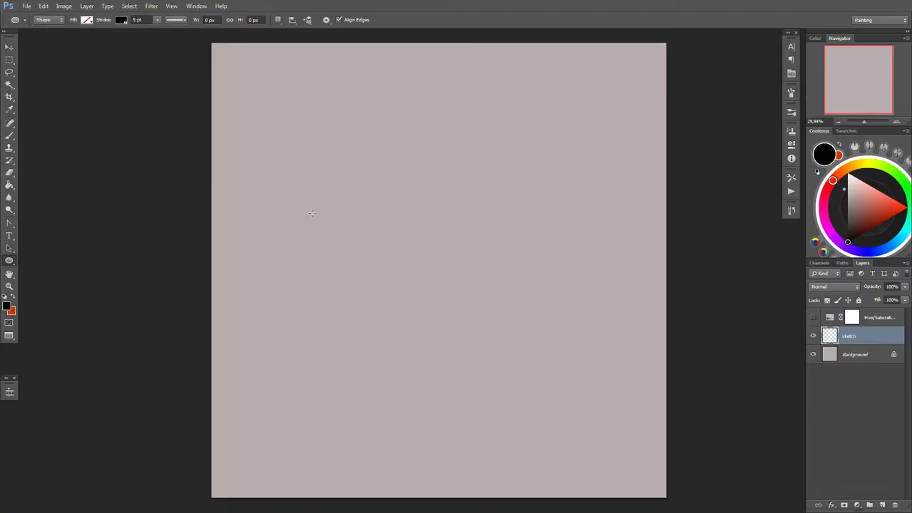
Step: Drag a wide, flat ellipse outline across the middle of the canvas on the sketch layer
mouse_move(312, 212)
left_mouse_down()
mouse_move(585, 301)
mouse_move(558, 301)
left_mouse_up()
Step: Raise the ellipse, duplicate it onto a new layer and move the copy below the original
left_click(511, 233)
key("Escape")
key("l")
left_click_drag(505, 259, 505, 215)
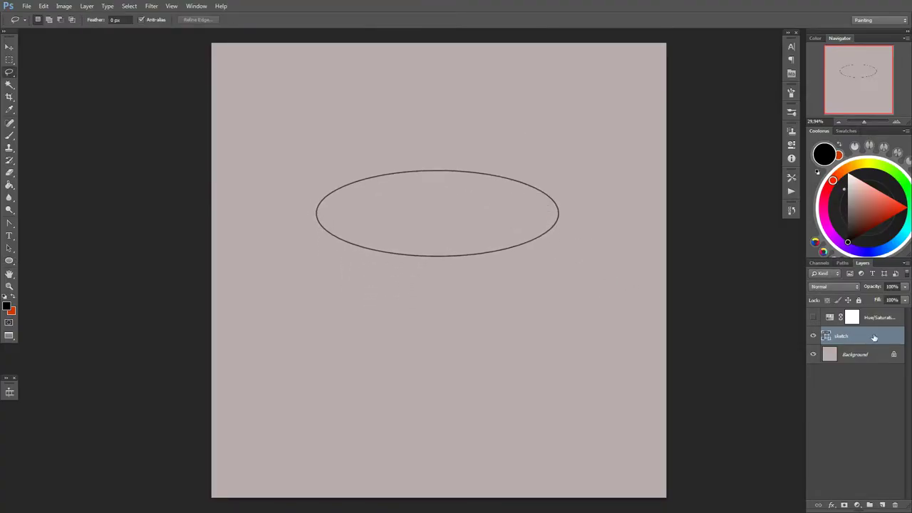
key("ctrl+j")
mouse_move(542, 246)
left_mouse_down()
mouse_move(464, 366)
mouse_move(464, 394)
left_mouse_up()
Step: Resize the lower ellipse with Free Transform, line it up under the upper one, and merge both into the sketch layer
key("ctrl+t")
left_click_drag(328, 369, 337, 368)
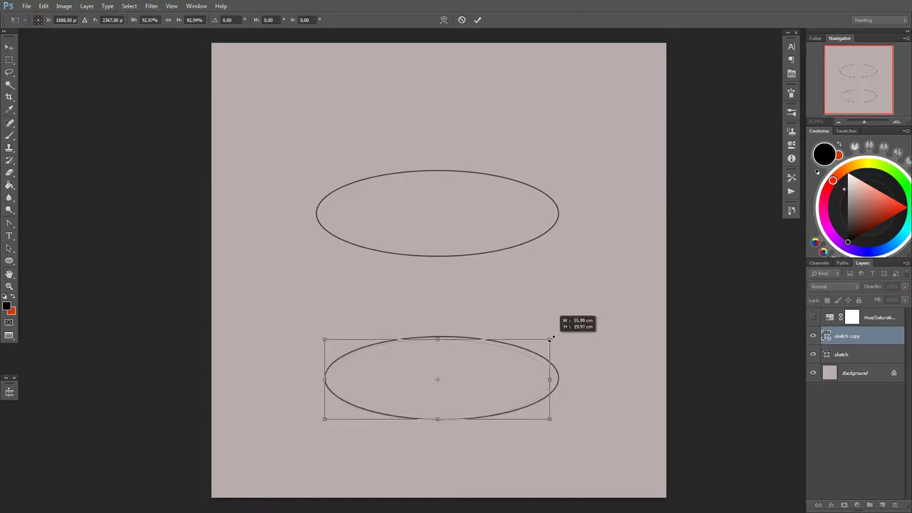
left_click_drag(437, 333, 438, 326)
key("Return")
mouse_move(440, 422)
left_mouse_down()
mouse_move(460, 223)
mouse_move(465, 375)
left_mouse_up()
left_click(855, 355, "shift")
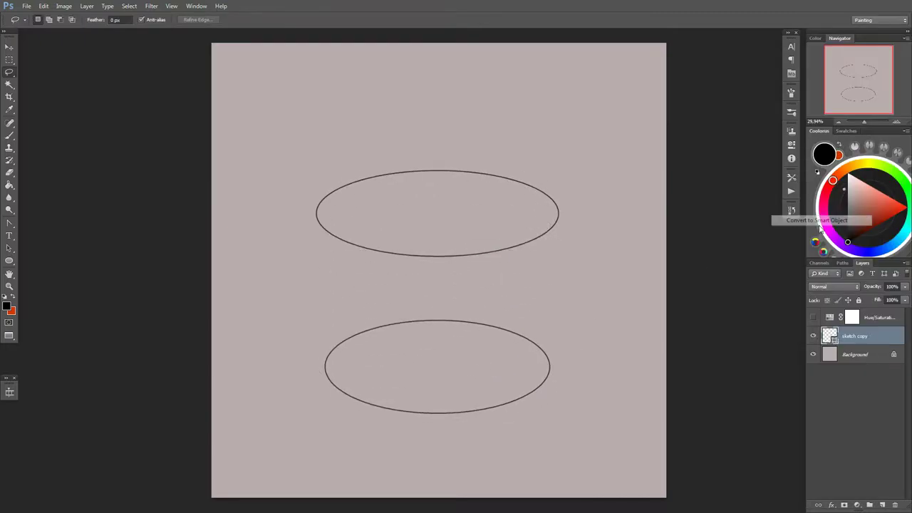
key("ctrl+e")
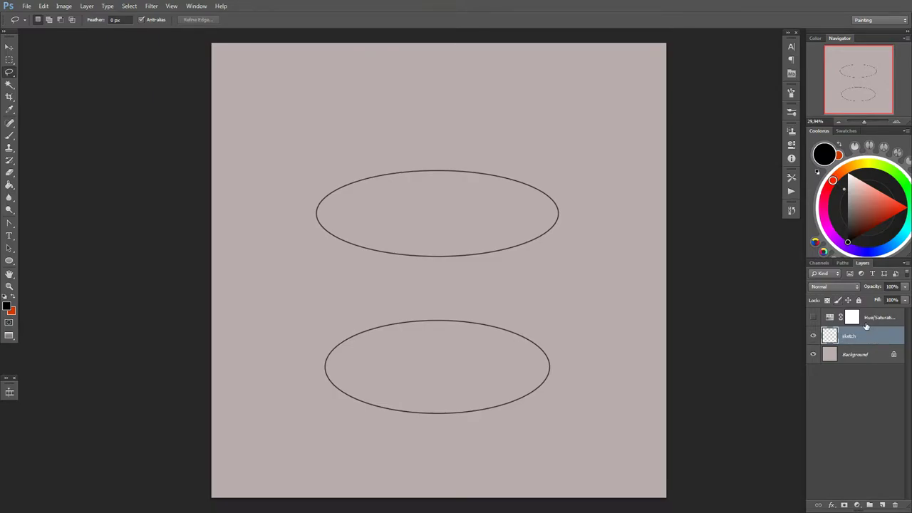
Step: Rotate the canvas view a quarter turn and set the brush tip with normal blending
key("r")
left_click_drag(546, 212, 497, 377)
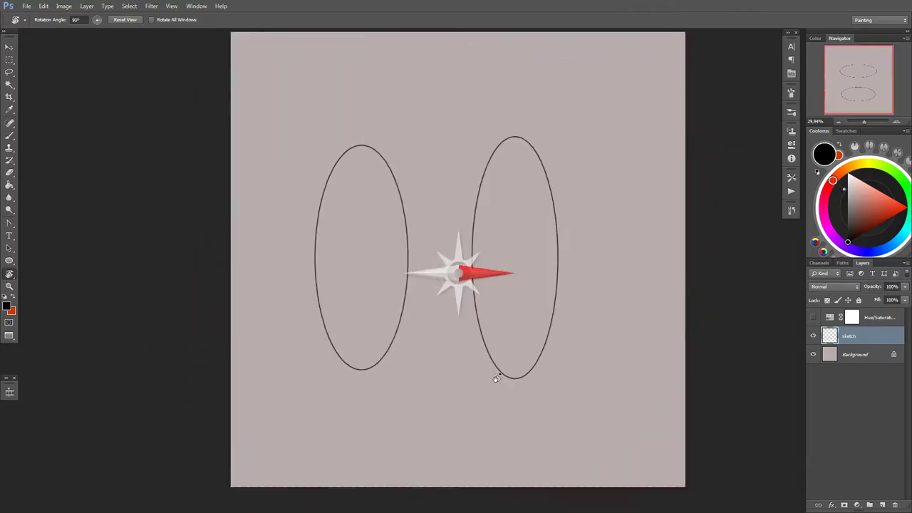
scroll(559, 256, "up", 5)
left_click_drag(551, 343, 534, 261)
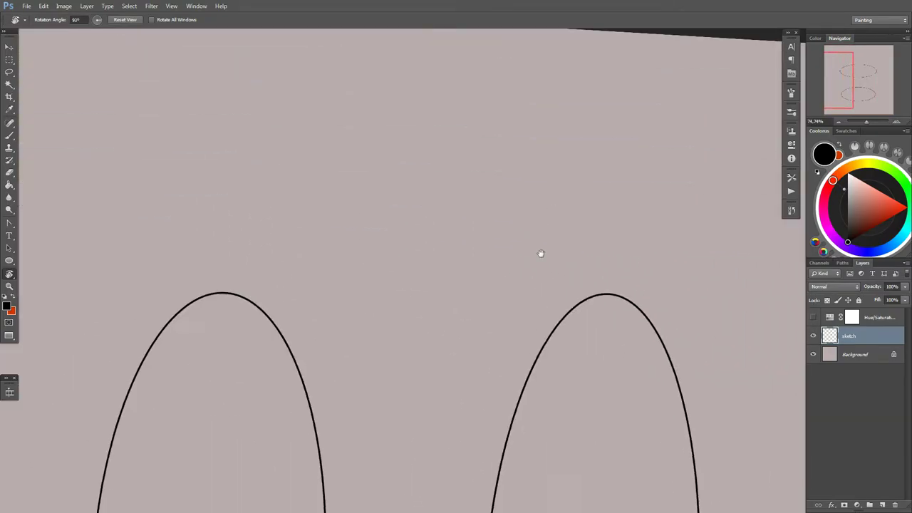
key("b")
right_click(429, 239)
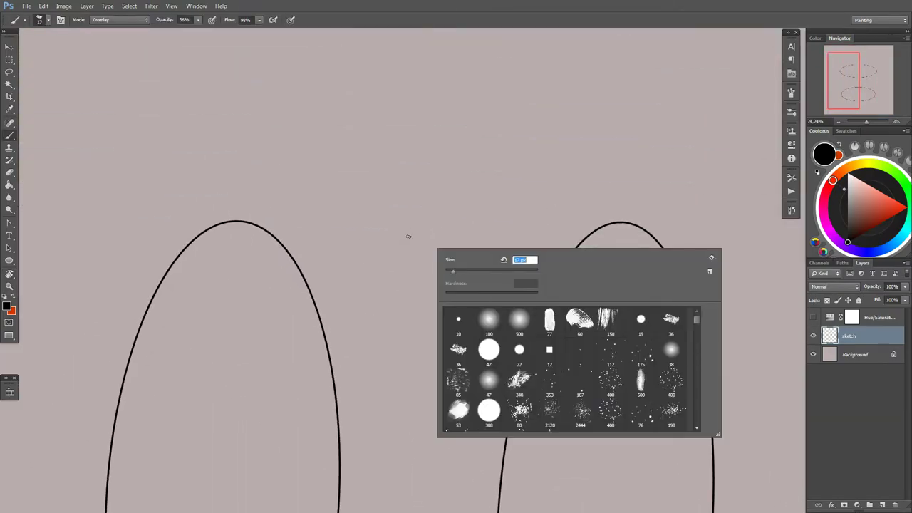
left_click(239, 221)
left_click(620, 221, "shift")
Step: Draw a straight left wall between the ellipse ends at full opacity, then turn the view upright
key("ctrl+z")
key("shift+alt+n")
key("0")
right_click(303, 221)
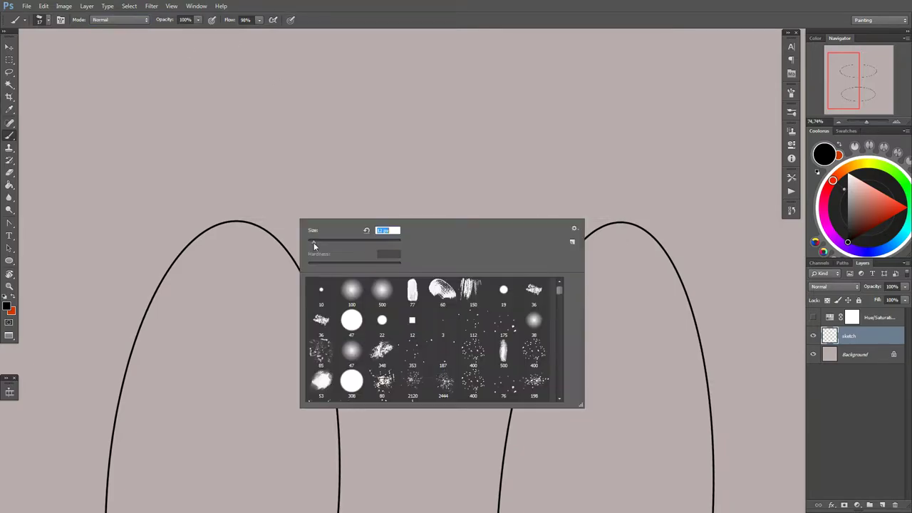
left_click(239, 221)
left_click(620, 221, "shift")
key("ctrl+z")
key("ctrl+0")
Step: Copy the left wall, mirror it into a right wall meeting the bottom ellipse, and merge it into the sketch
key("l")
left_click_drag(468, 143, 474, 427)
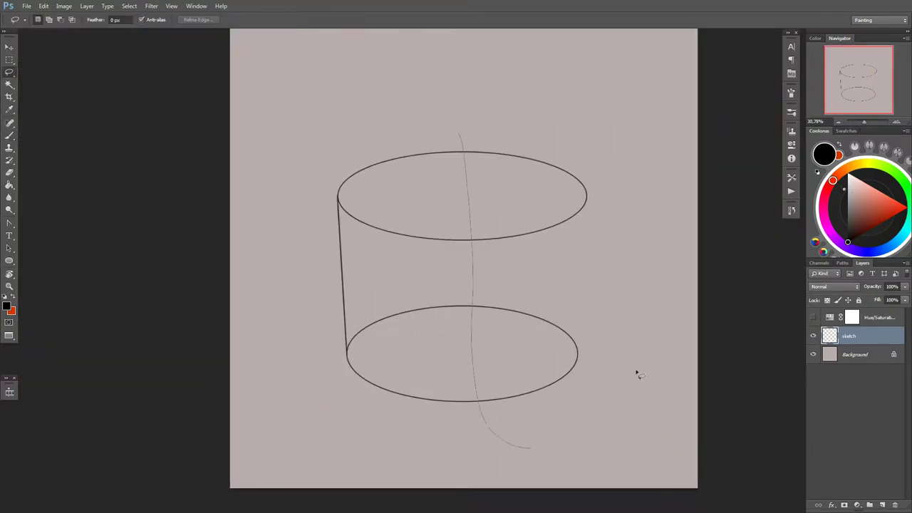
key("ctrl+j")
key("ctrl+t")
left_click_drag(497, 102, 576, 349)
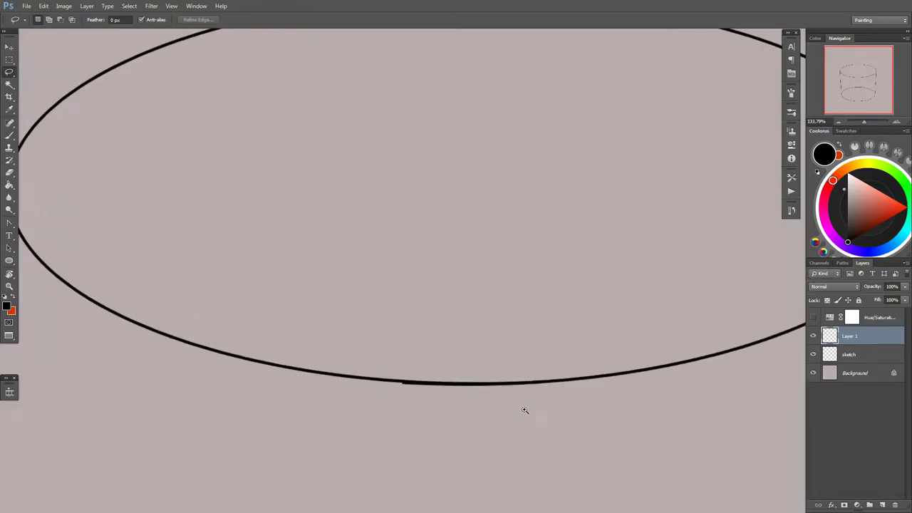
left_click_drag(457, 406, 526, 414)
left_click_drag(544, 333, 536, 316)
key("ctrl+0")
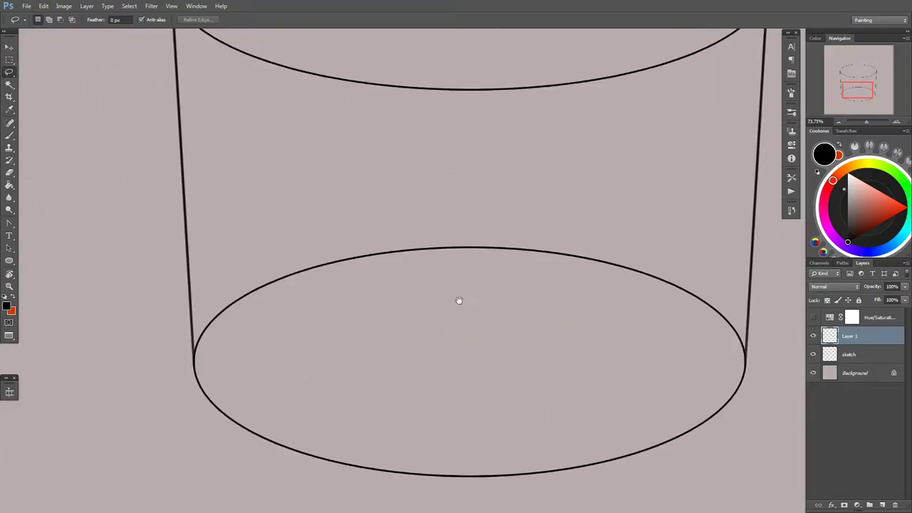
key("ctrl+e")
Step: Copy the top ellipse and scale it into an inner ellipse fitted inside the rim
scroll(665, 365, "up", 2)
left_click_drag(678, 278, 314, 188)
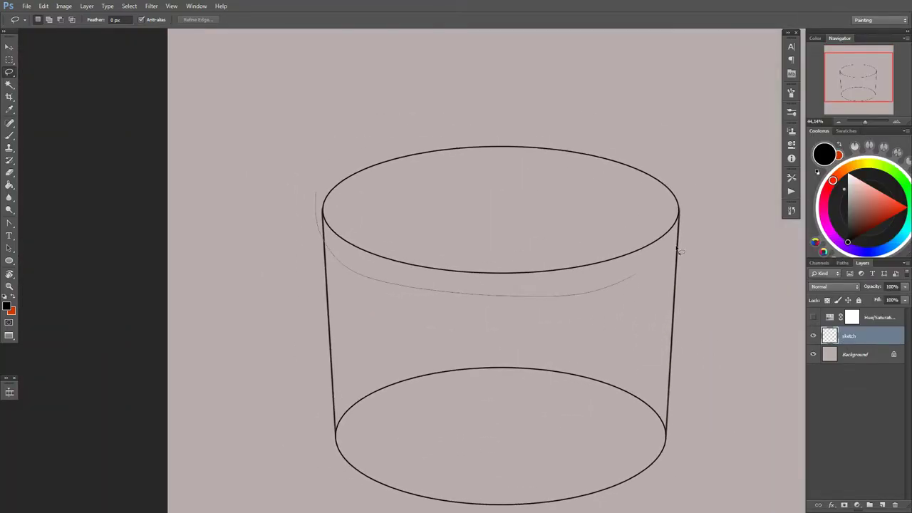
key("ctrl+j")
key("ctrl+t")
left_click_drag(325, 146, 337, 148)
left_click_drag(472, 236, 503, 262)
left_click_drag(656, 207, 666, 207)
key("Return")
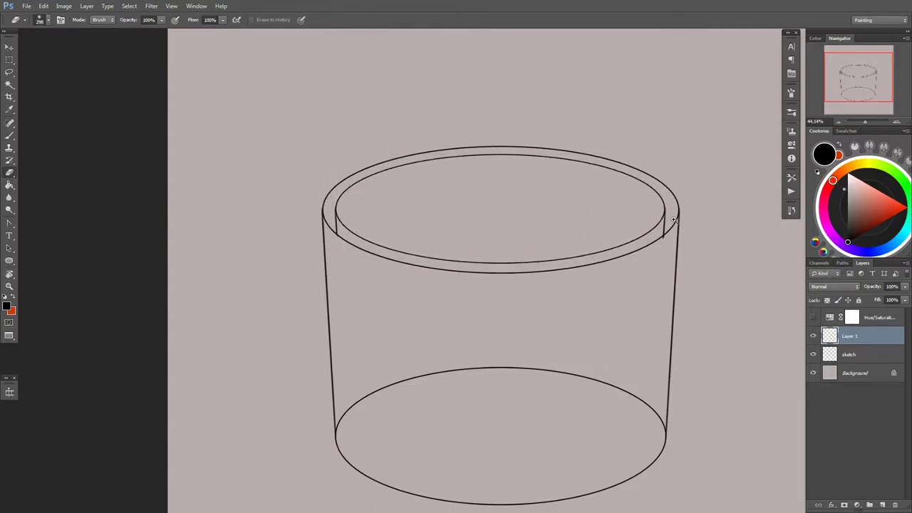
Step: Erase overlapping strokes around the rim and merge the rim layer into the sketch
key("e")
scroll(657, 197, "up", 2)
left_click_drag(153, 201, 309, 230)
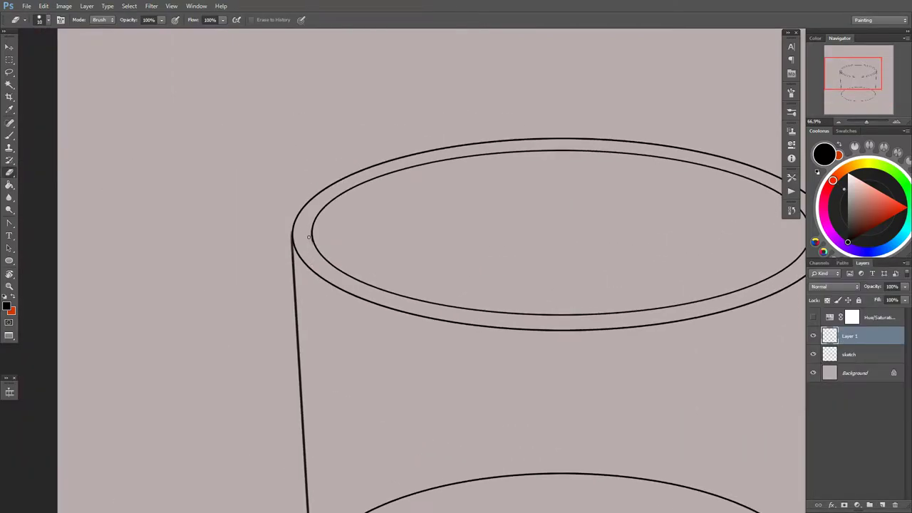
scroll(308, 236, "down", 3)
key("ctrl+e")
scroll(539, 330, "up", 2)
key("b")
right_click(530, 304)
key("Escape")
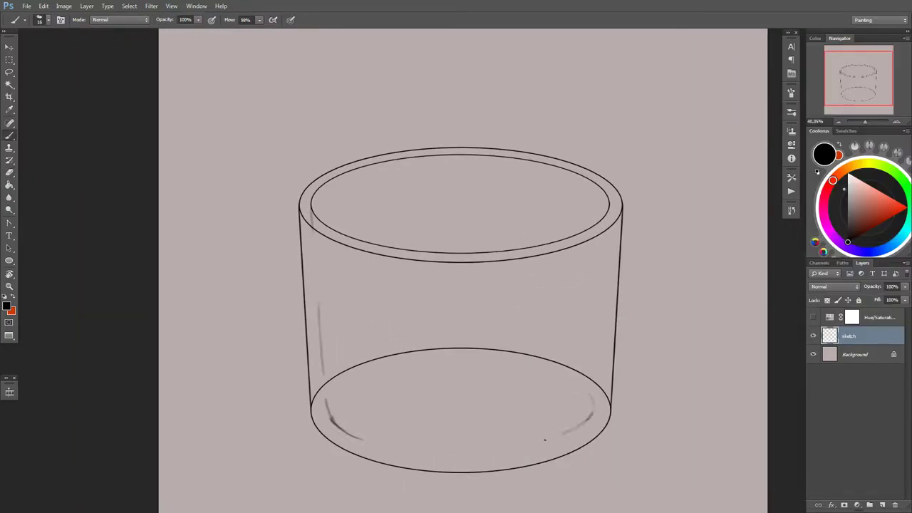
Step: Paint and trim vertical reflection strokes inside the right wall of the glass
key("e")
left_click_drag(334, 410, 334, 421)
key("b")
left_click_drag(609, 207, 608, 271)
key("e")
left_click_drag(592, 378, 590, 405)
key("b")
left_click_drag(602, 349, 599, 407)
Step: Extend the curved reflection stroke at the bottom right of the wall
key("e")
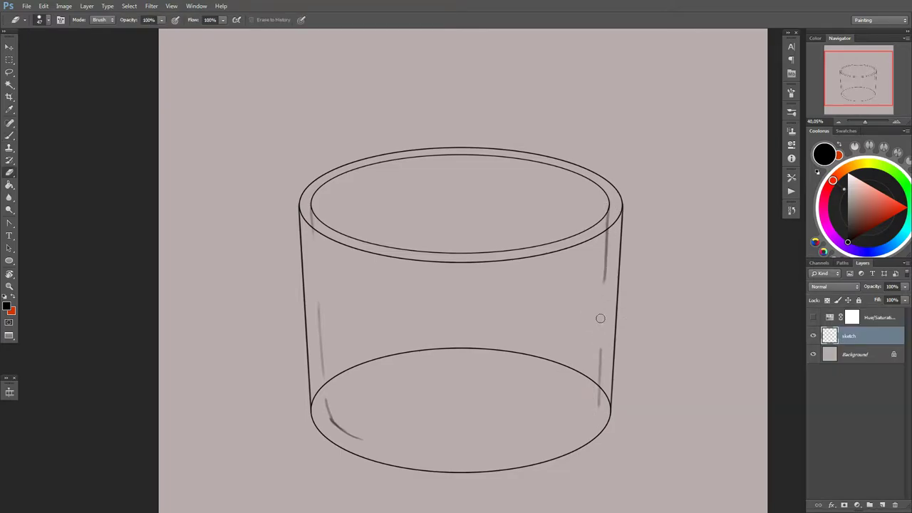
key("b")
left_click_drag(578, 358, 587, 343)
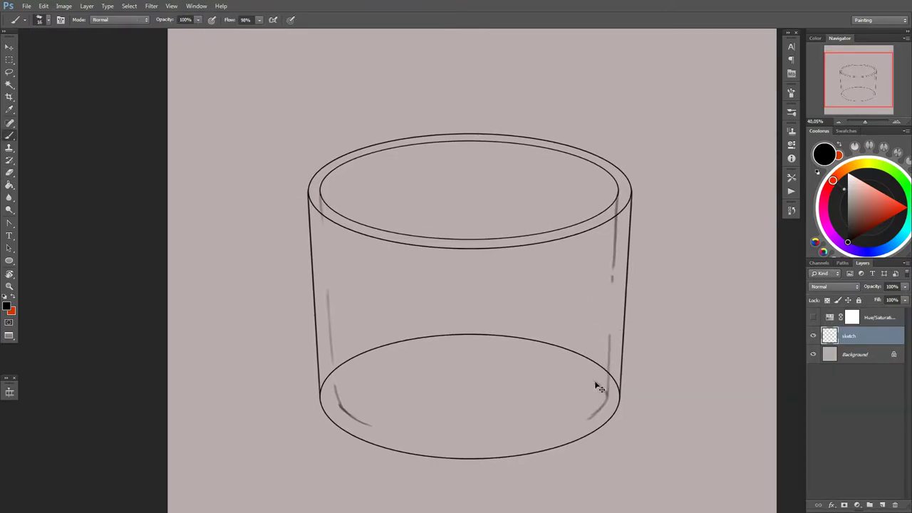
left_click_drag(605, 384, 592, 403)
key("e")
key("b")
Step: Paint faint dashed arcs inside the glass base, then fit the drawing in view
left_click_drag(373, 365, 409, 359)
left_click_drag(514, 358, 565, 369)
mouse_move(396, 434)
left_mouse_down()
mouse_move(421, 436)
mouse_move(392, 434)
left_mouse_up()
key("e")
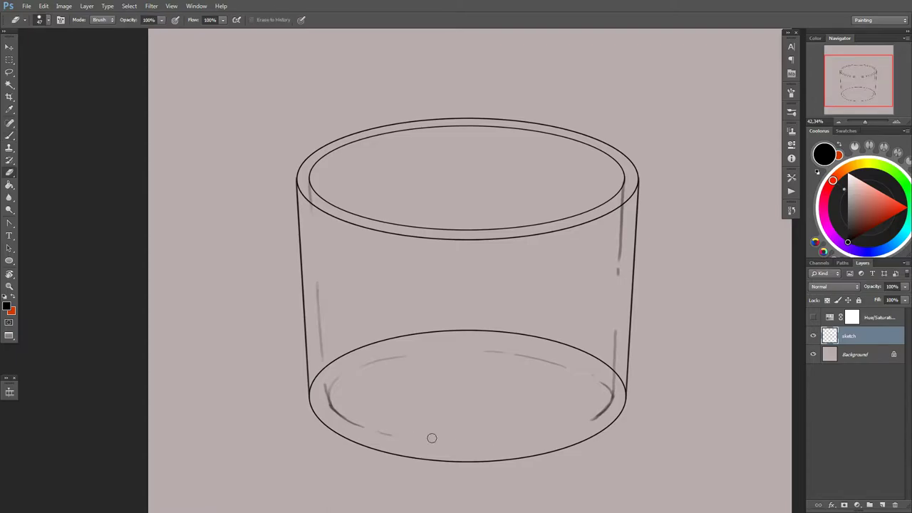
key("b")
key("r")
left_click_drag(571, 427, 275, 326)
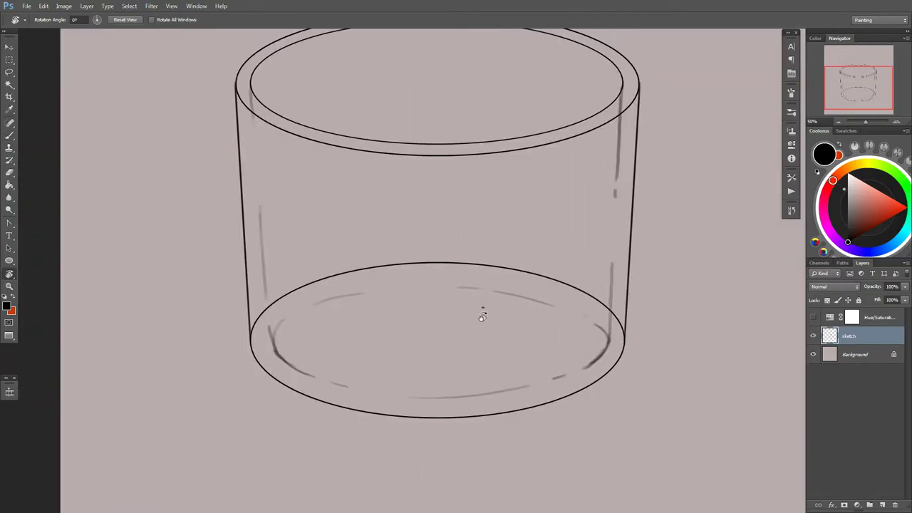
key("ctrl+0")
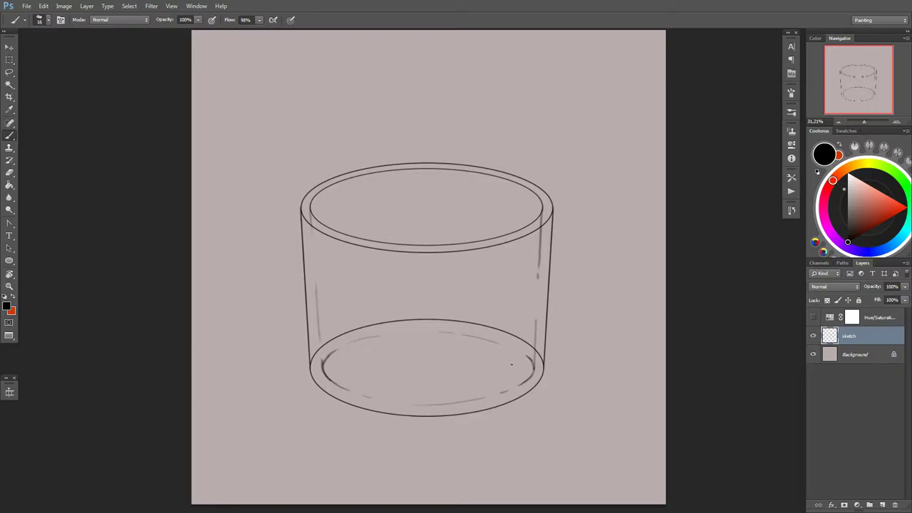
scroll(505, 302, "up", 1)
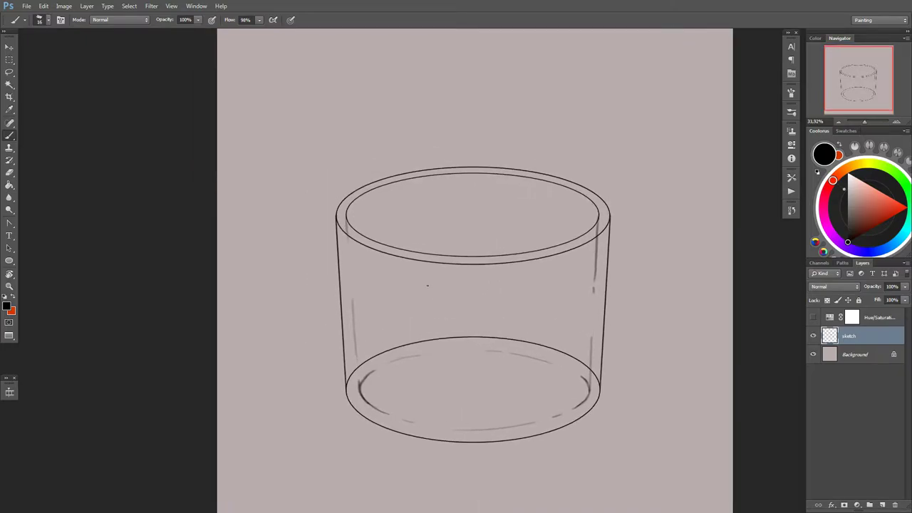
Step: Add a new empty layer, then copy the handle stub and move the copy down near the base
key("ctrl+shift+alt+n")
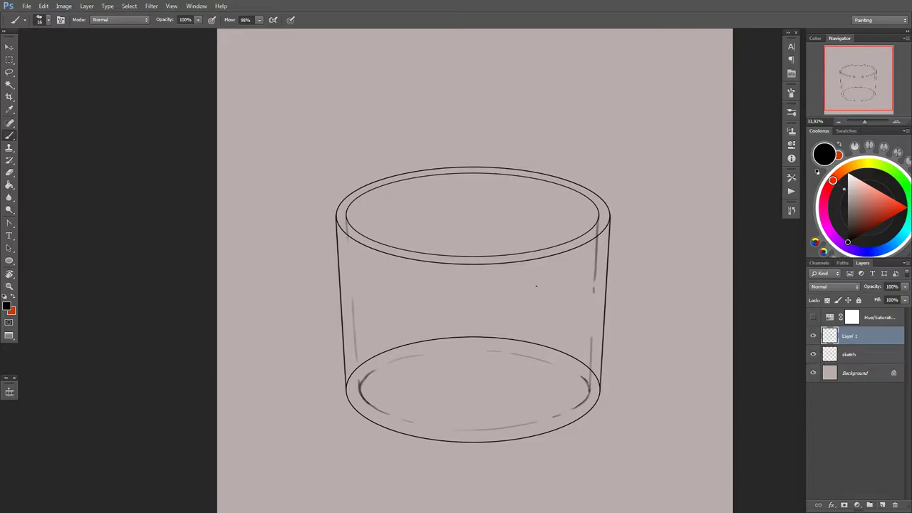
key("l")
left_click_drag(522, 285, 521, 308)
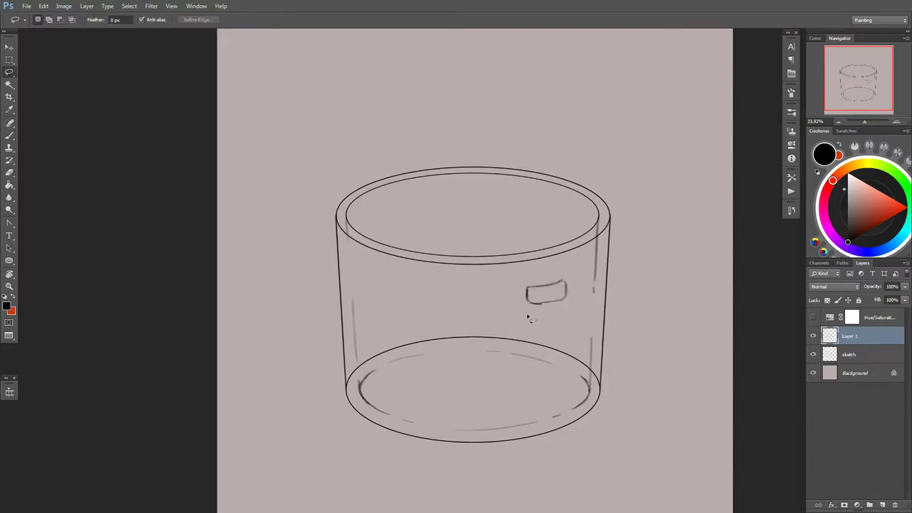
key("ctrl+j")
left_click_drag(563, 289, 563, 378)
Step: Touch up the lower handle stub with brush and eraser, closing its top edge
key("b")
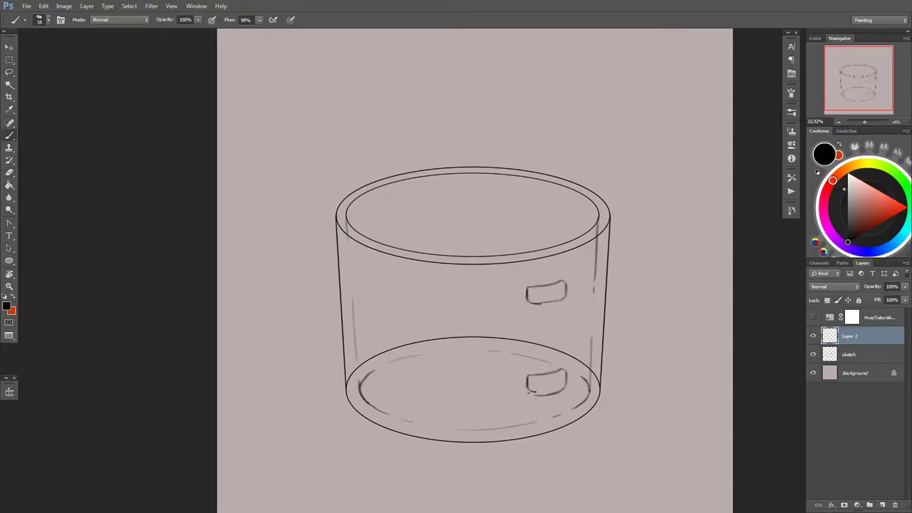
key("e")
key("b")
mouse_move(529, 379)
left_mouse_down()
mouse_move(566, 381)
mouse_move(528, 390)
left_mouse_up()
key("e")
key("b")
key("e")
key("b")
key("e")
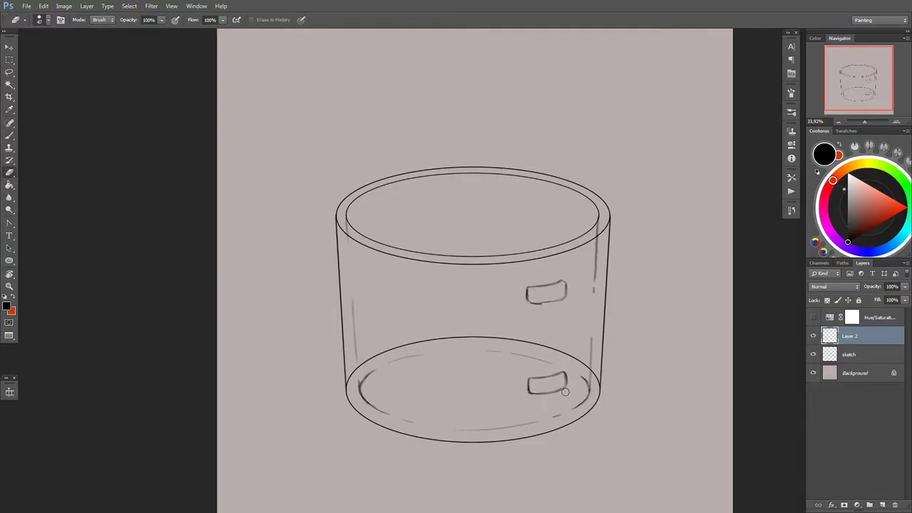
key("b")
key("e")
key("b")
Step: Sketch the handle's inner curve and top edge, removing the overlong outer curve
mouse_move(534, 303)
left_mouse_down()
mouse_move(552, 378)
mouse_move(558, 287)
left_mouse_up()
left_click_drag(556, 303, 570, 385)
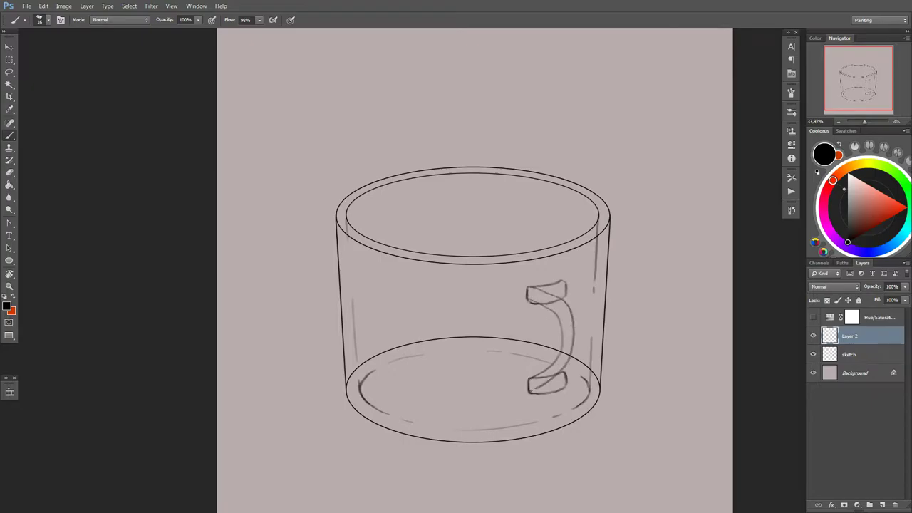
mouse_move(564, 281)
left_mouse_down()
mouse_move(599, 385)
mouse_move(564, 389)
left_mouse_up()
key("ctrl+z")
key("ctrl+z")
left_click_drag(567, 284, 594, 293)
Step: Smooth the handle's outer edge and transform it to sit snugly against the mug's right wall
left_click_drag(580, 333, 681, 325)
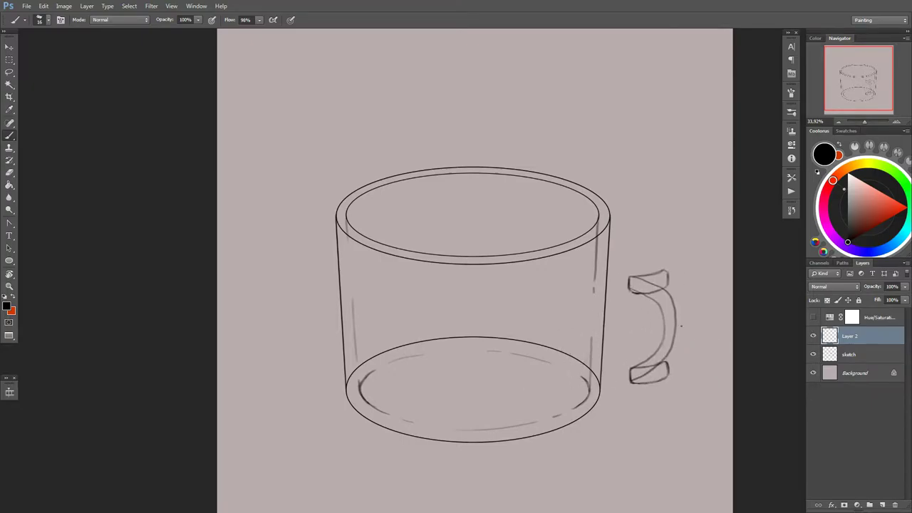
key("ctrl+z")
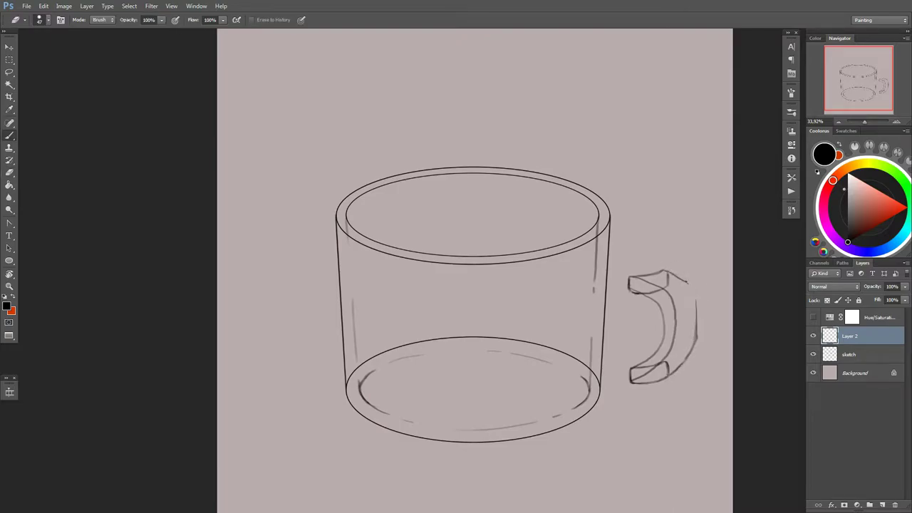
mouse_move(674, 273)
left_mouse_down()
mouse_move(697, 322)
mouse_move(636, 367)
left_mouse_up()
key("ctrl+t")
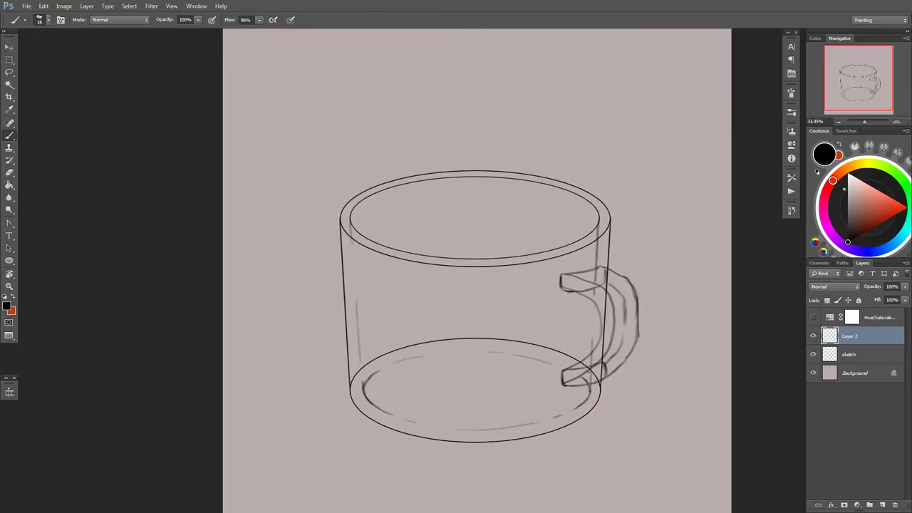
left_click_drag(602, 378, 600, 385)
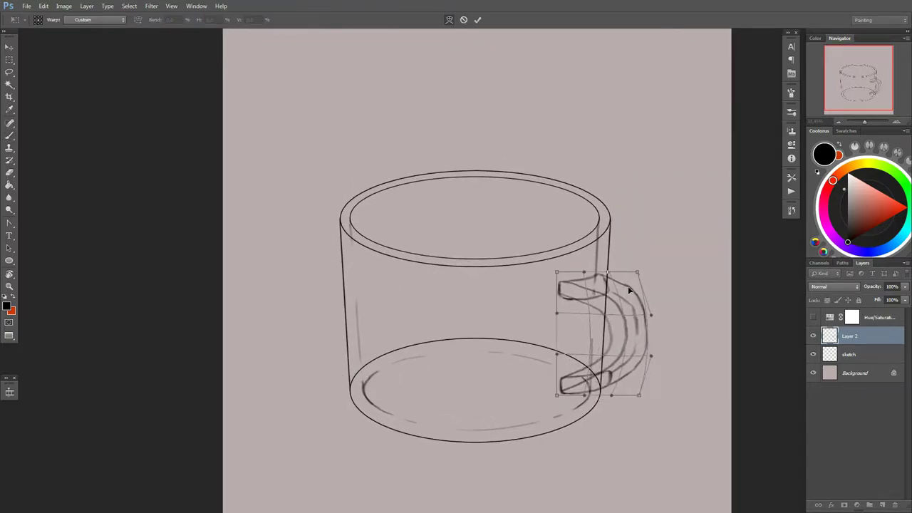
left_click_drag(625, 342, 618, 339)
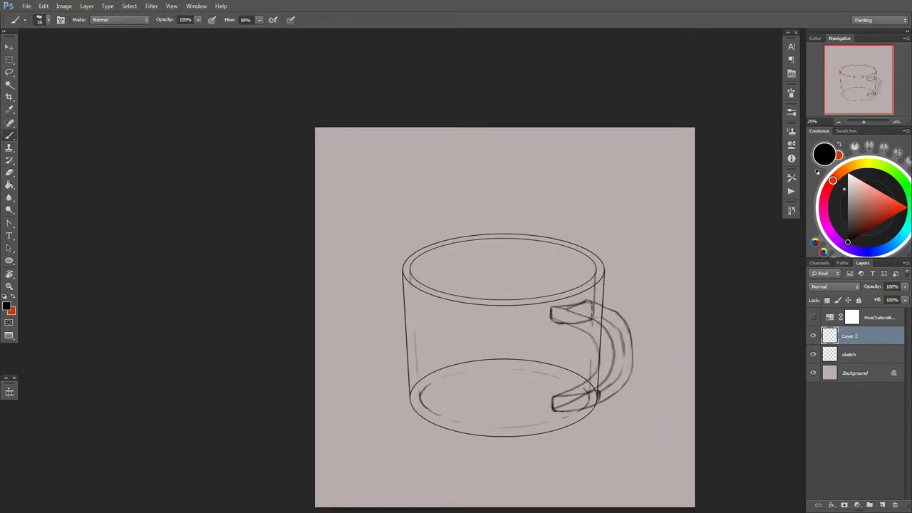
Step: Tidy the handle sketch by erasing its faint outer strokes and resizing the eraser
mouse_move(591, 305)
left_mouse_down()
mouse_move(549, 310)
mouse_move(607, 344)
mouse_move(558, 411)
mouse_move(606, 368)
left_mouse_up()
key("b")
key("e")
key("b")
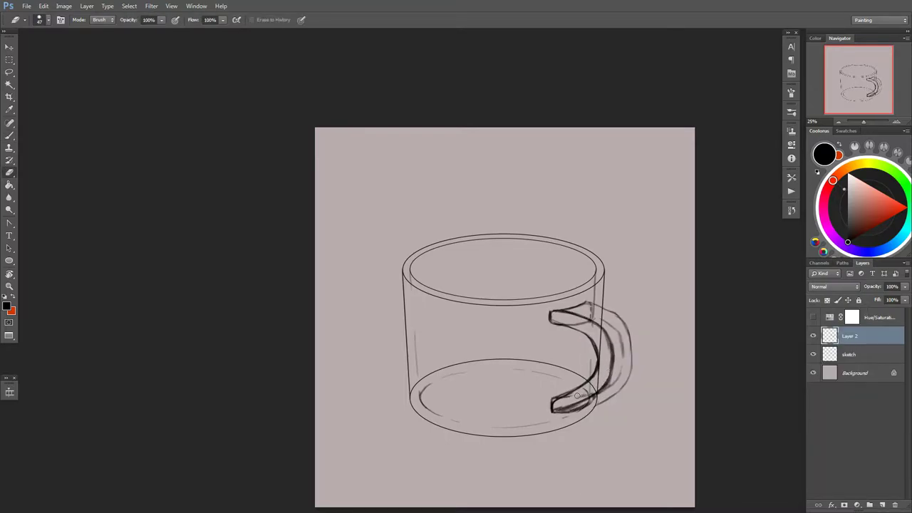
key("e")
left_click_drag(621, 336, 607, 392)
right_click(626, 303)
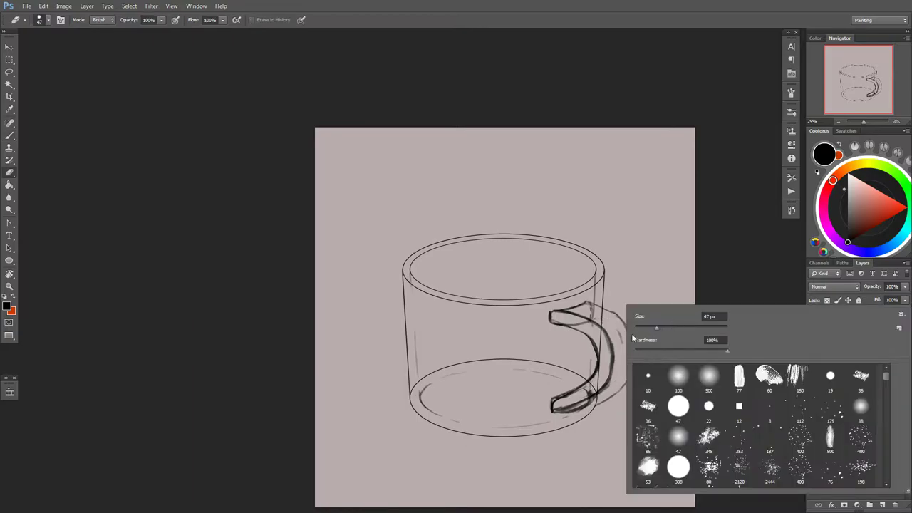
mouse_move(631, 342)
left_mouse_down()
mouse_move(599, 406)
mouse_move(592, 299)
mouse_move(553, 419)
mouse_move(602, 415)
mouse_move(586, 399)
left_mouse_up()
key("b")
Step: Duplicate the handle strokes onto a new layer, then hide and delete that duplicate
key("l")
key("ctrl+j")
key("e")
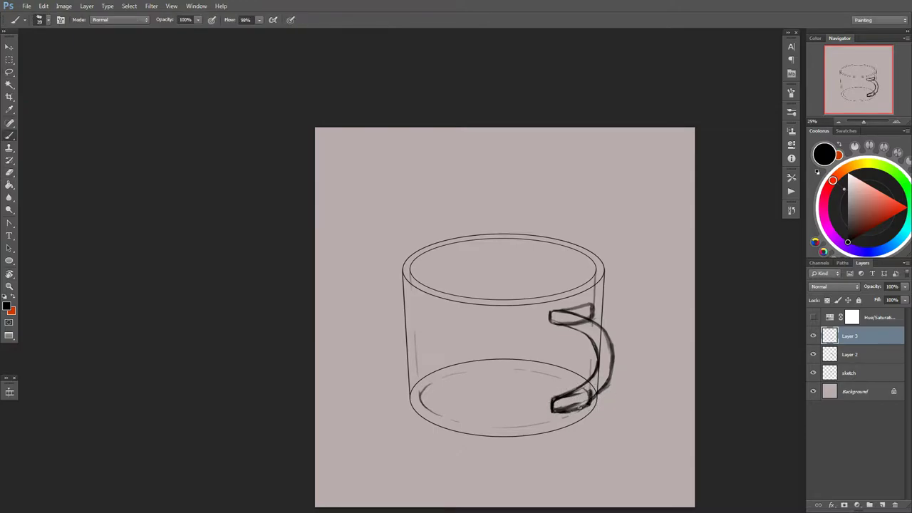
left_click(813, 336)
key("Delete")
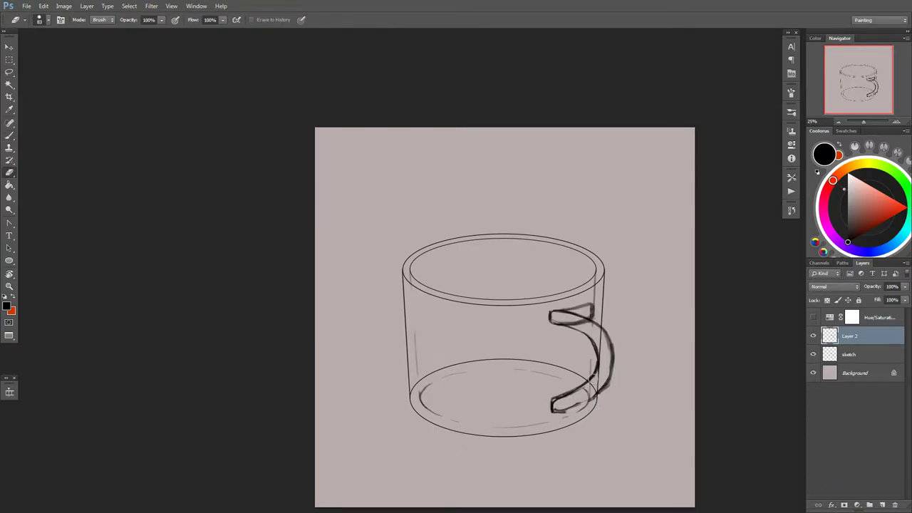
key("b")
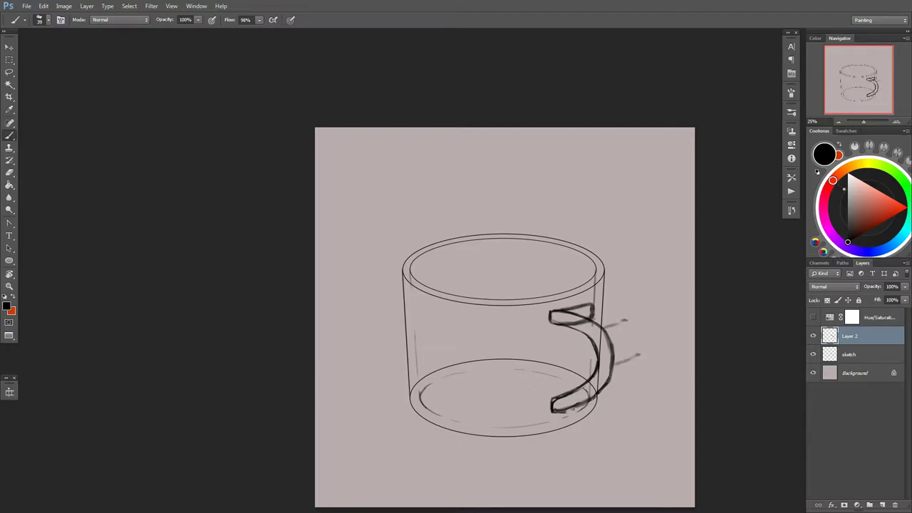
Step: Draw curved lines along the handle's right side and zoom in on the handle
left_click_drag(630, 323, 639, 359)
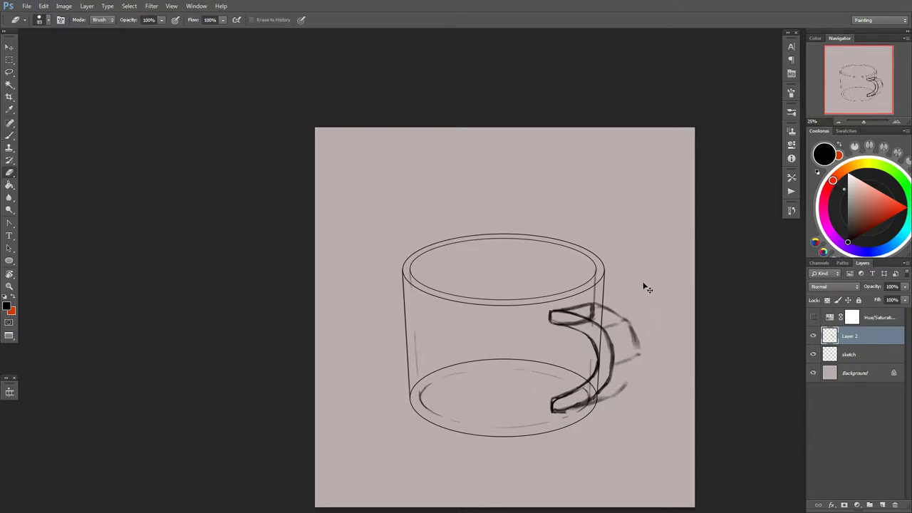
left_click_drag(606, 305, 638, 351)
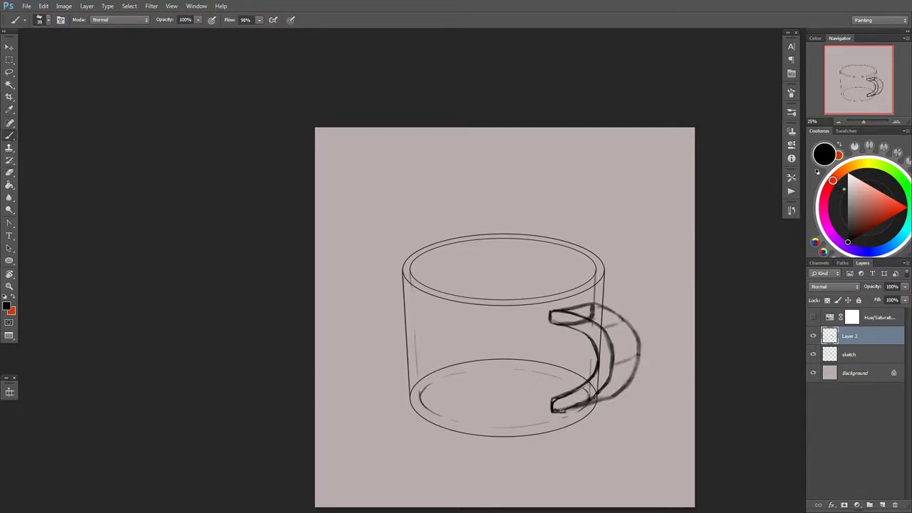
key("e")
key("ctrl+plus")
key("b")
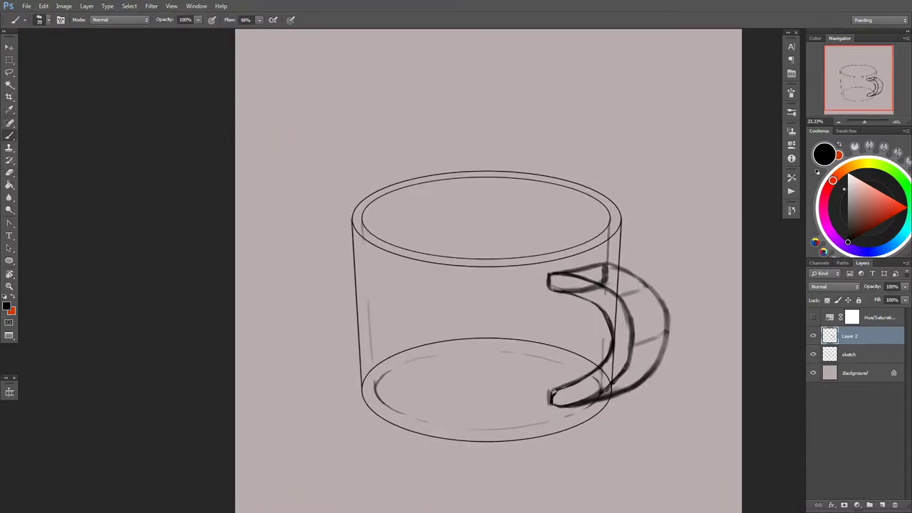
scroll(556, 424, "down", 2)
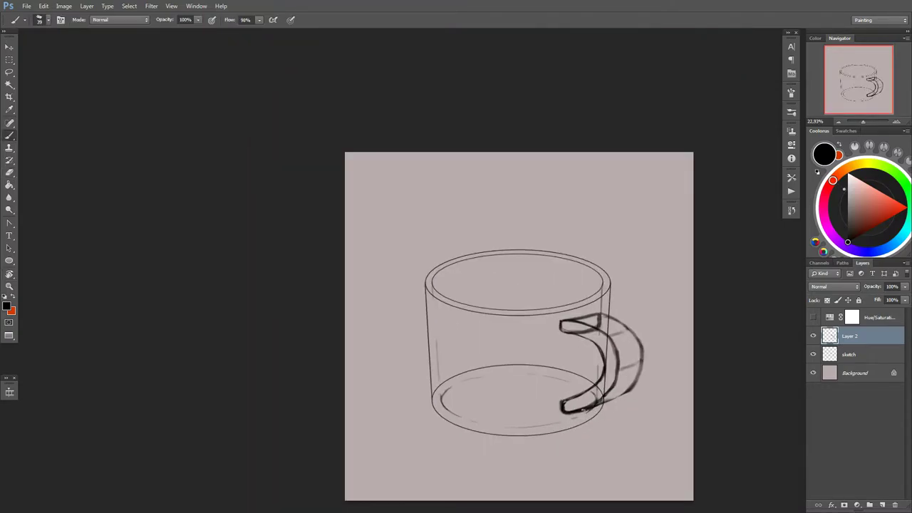
scroll(632, 385, "down", 1)
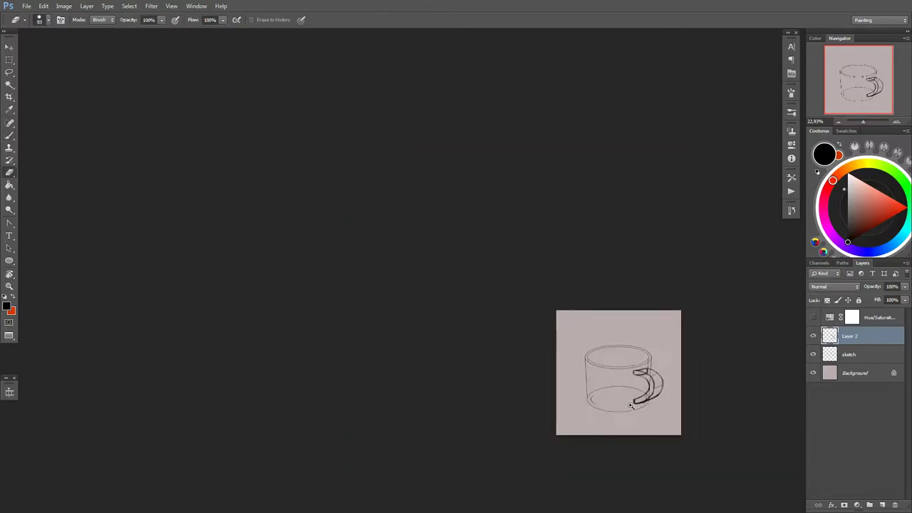
Step: Apply a quick transform to the handle and darken its outer arc
key("ctrl+t")
key("Return")
key("e")
scroll(645, 376, "up", 1)
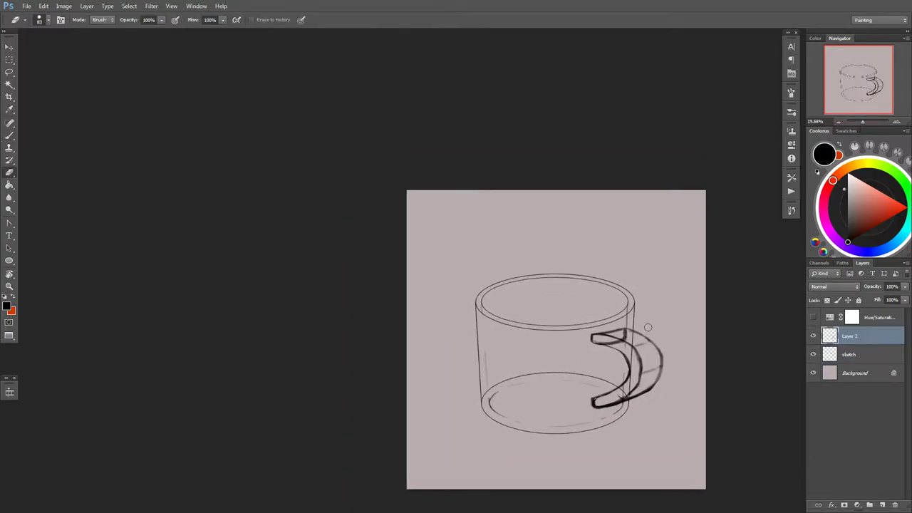
key("b")
left_click_drag(654, 340, 658, 388)
key("e")
key("b")
left_click_drag(623, 328, 648, 343)
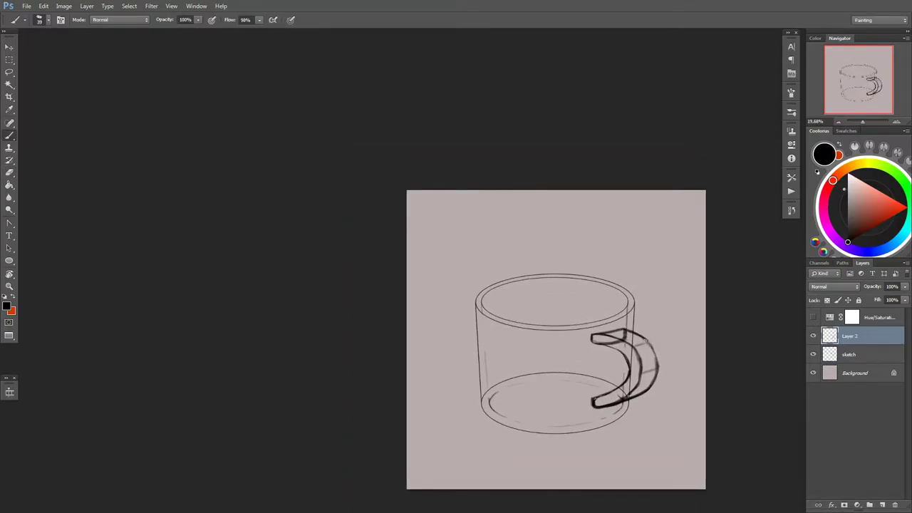
Step: Rename Layer 2 to 'handle'
scroll(646, 365, "down", 1)
scroll(553, 393, "up", 1)
scroll(444, 360, "up", 1)
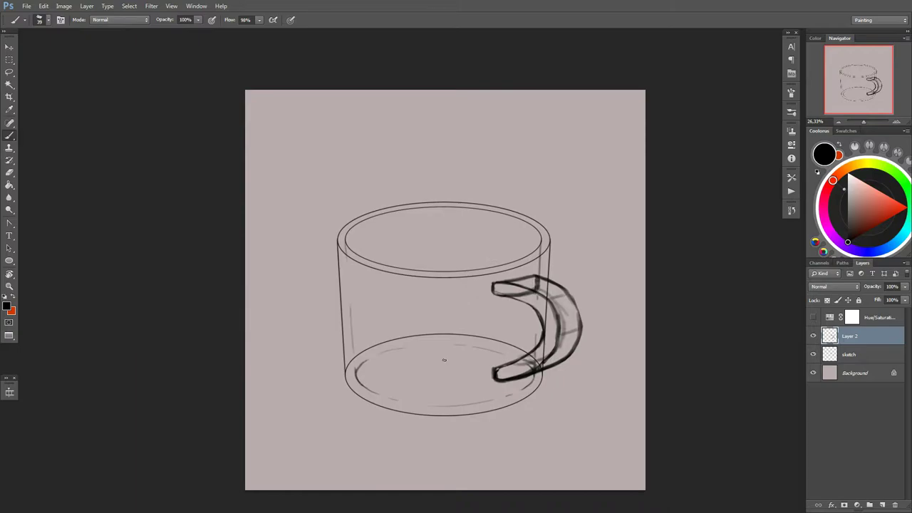
scroll(456, 360, "left", 1)
left_click_drag(813, 341, 845, 363)
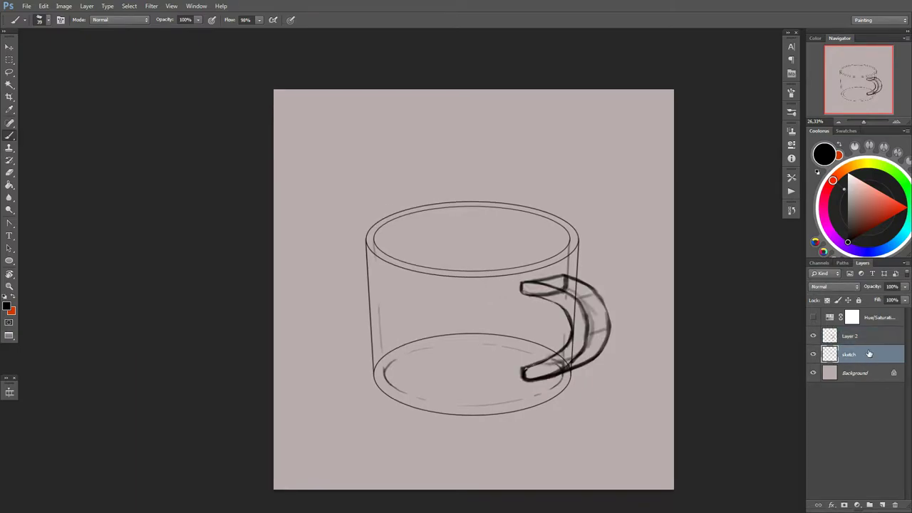
double_click(850, 355)
type("le")
key("Return")
scroll(473, 289, "down", 1)
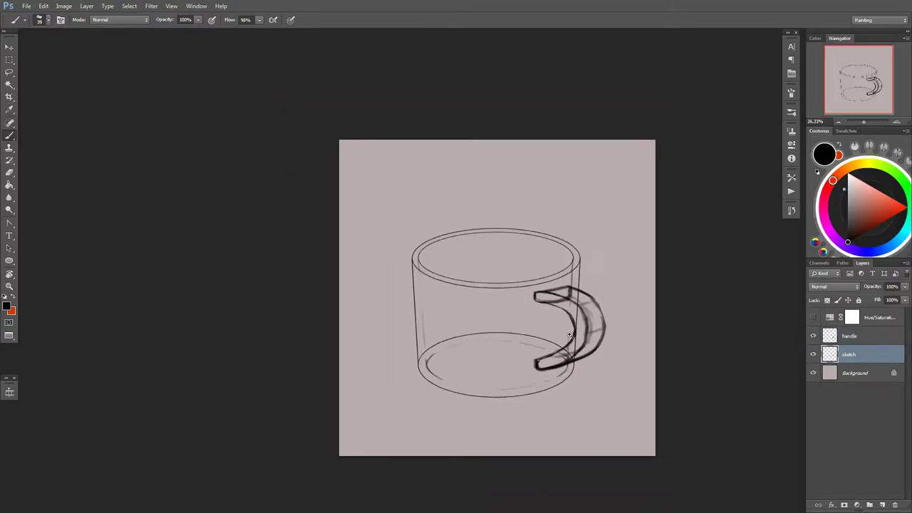
scroll(473, 289, "up", 1)
Step: Place the handle against the cup's left side, rotate it to the cup's tilt, add a new layer
mouse_move(420, 335)
left_mouse_down()
mouse_move(437, 344)
mouse_move(427, 357)
left_mouse_up()
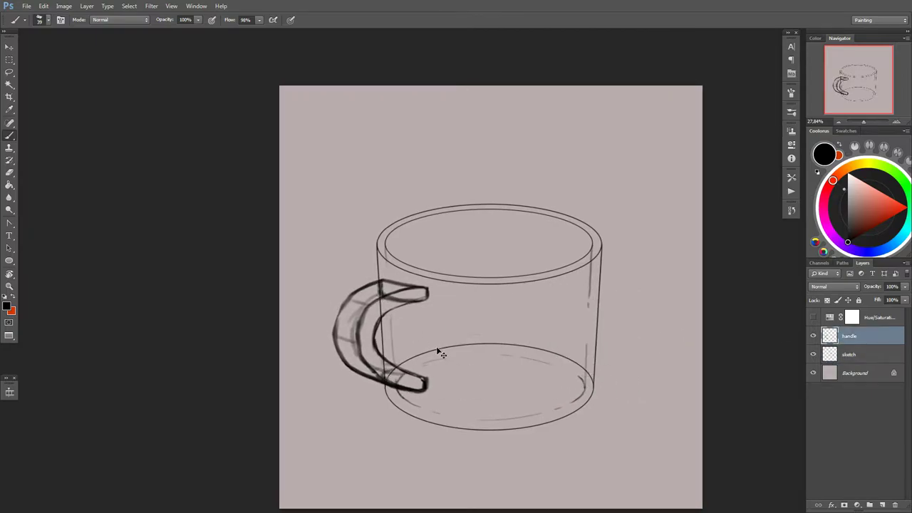
key("ctrl+t")
left_click_drag(434, 287, 432, 284)
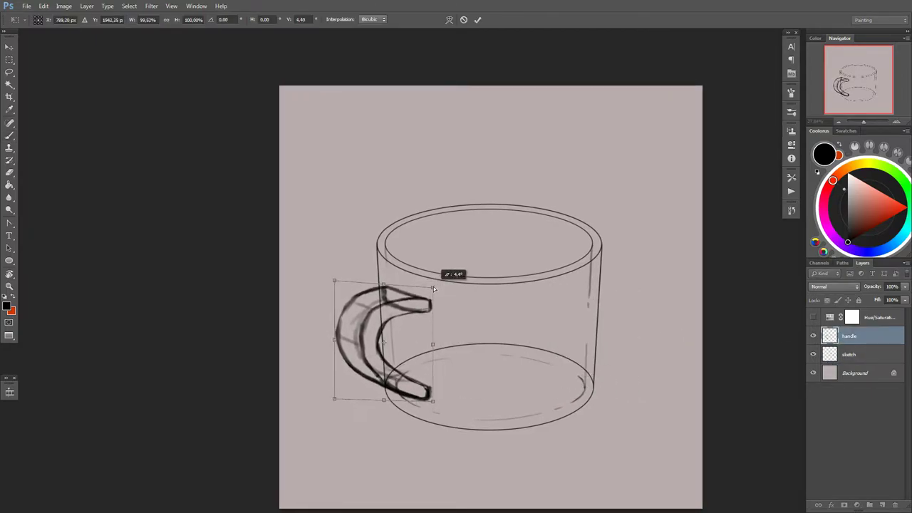
key("Return")
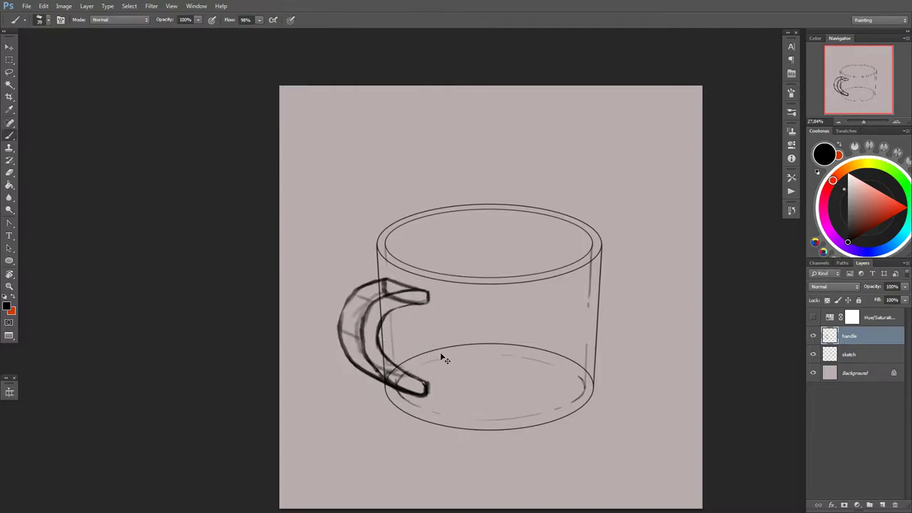
key("b")
key("e")
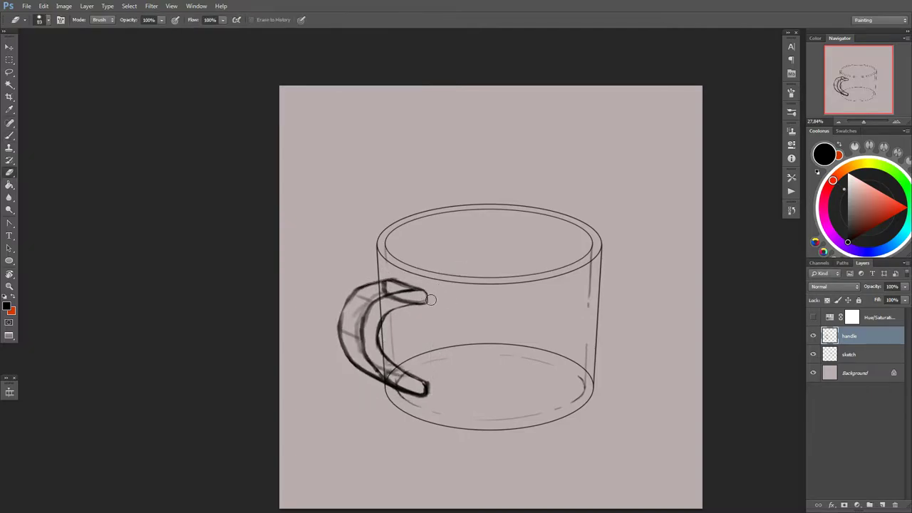
key("b")
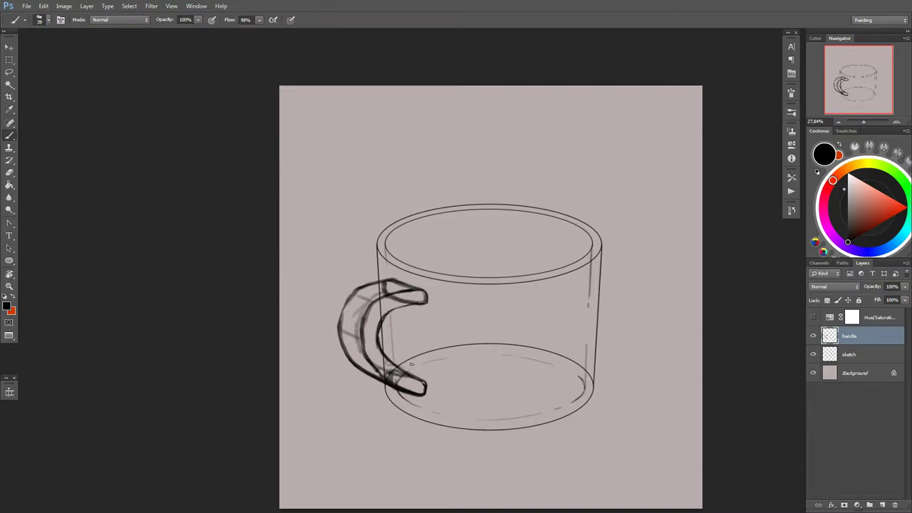
key("ctrl+shift+alt+n")
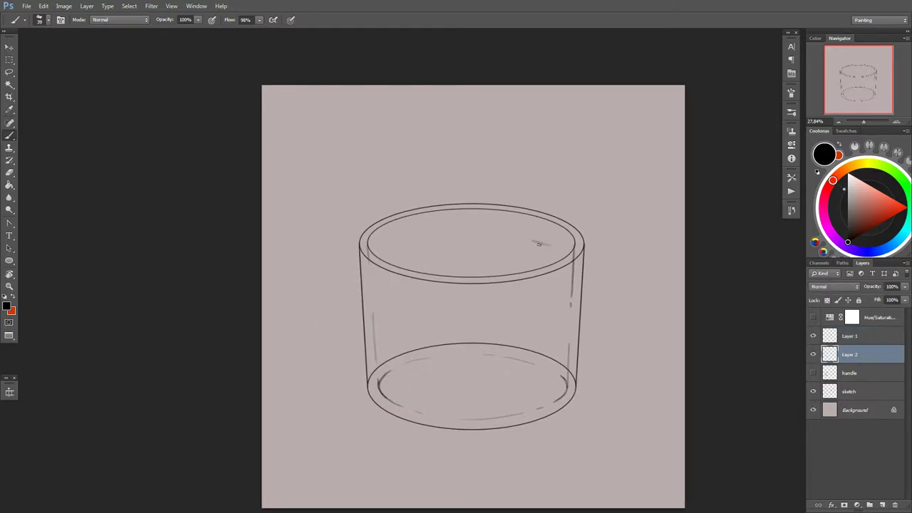
Step: Sketch upper and lower handle stubs on the mug's right side with a light arc above
left_click_drag(544, 237, 570, 263)
mouse_move(553, 325)
left_mouse_down()
mouse_move(563, 348)
mouse_move(567, 335)
left_mouse_up()
key("e")
key("b")
left_click_drag(540, 232, 576, 229)
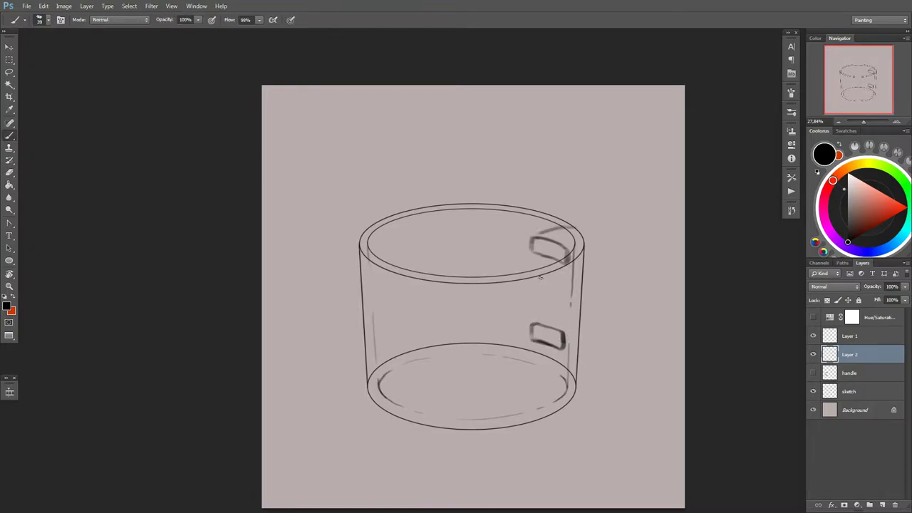
left_click_drag(540, 278, 534, 284)
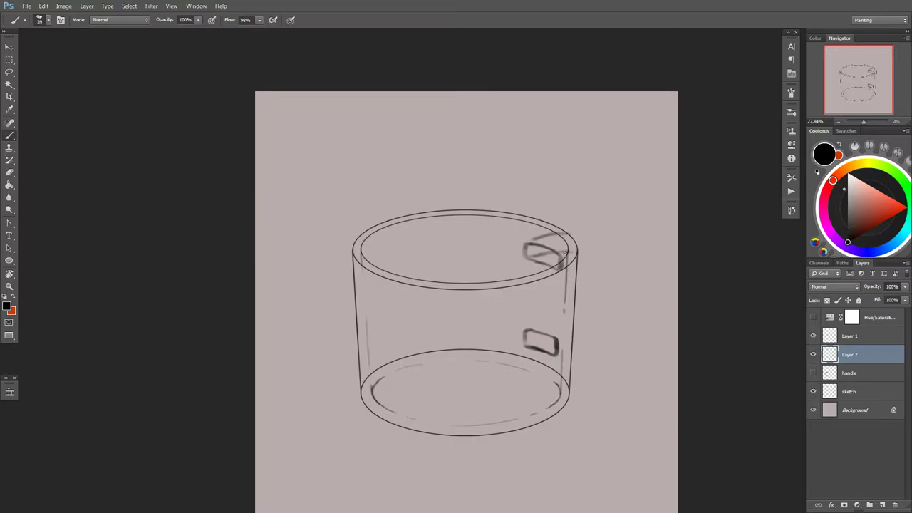
left_click_drag(565, 251, 543, 343)
key("ctrl+z")
Step: Draw the handle's outer and inner curves joining the stubs, lightening parts with the eraser
mouse_move(563, 251)
left_mouse_down()
mouse_move(545, 343)
mouse_move(606, 317)
left_mouse_up()
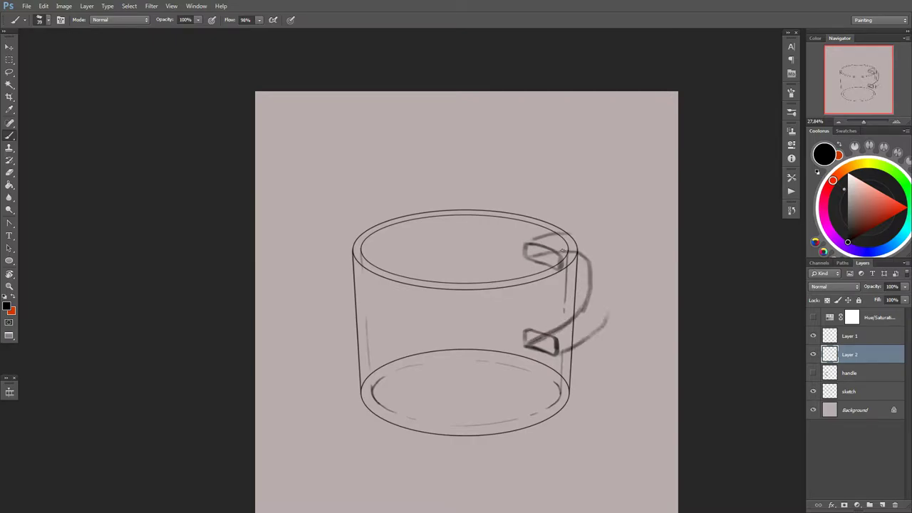
left_click_drag(560, 249, 606, 326)
left_click_drag(597, 268, 558, 340)
left_click_drag(560, 264, 598, 303)
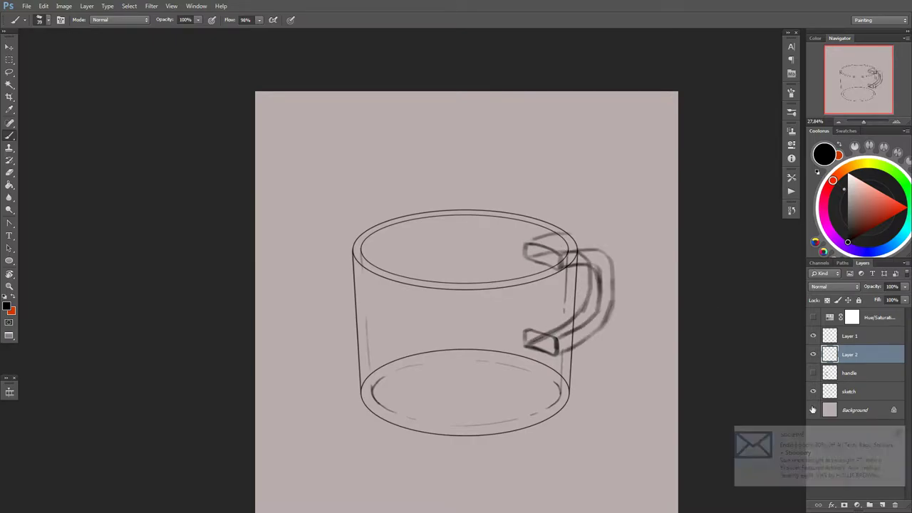
mouse_move(572, 234)
left_mouse_down()
mouse_move(587, 285)
mouse_move(559, 314)
mouse_move(612, 277)
left_mouse_up()
key("e")
left_click_drag(563, 306, 585, 246)
left_click_drag(623, 270, 535, 336)
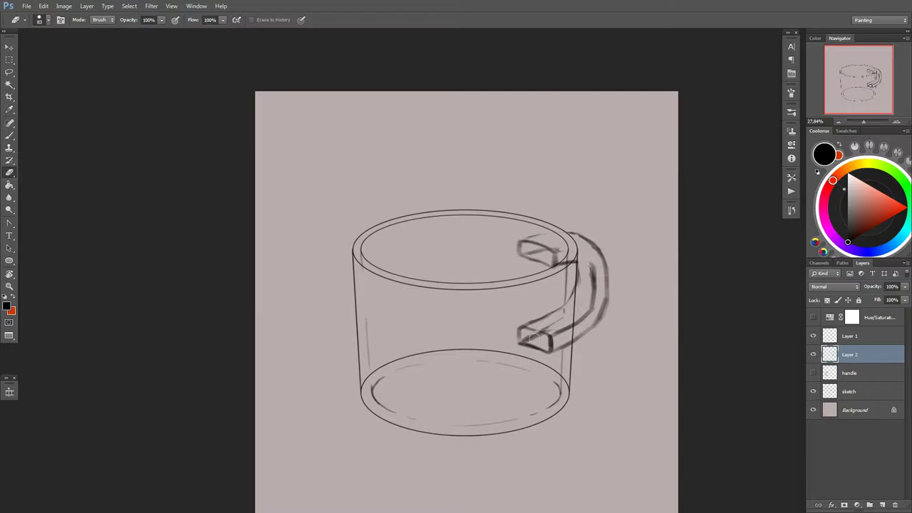
key("b")
Step: Refine the handle's inner curve and top by alternately darkening and lightening strokes
mouse_move(574, 257)
left_mouse_down()
mouse_move(591, 277)
mouse_move(583, 285)
left_mouse_up()
key("e")
mouse_move(528, 249)
left_mouse_down()
mouse_move(576, 260)
mouse_move(570, 317)
mouse_move(526, 258)
mouse_move(600, 249)
mouse_move(542, 323)
left_mouse_up()
key("b")
key("e")
key("b")
left_click_drag(575, 255, 524, 249)
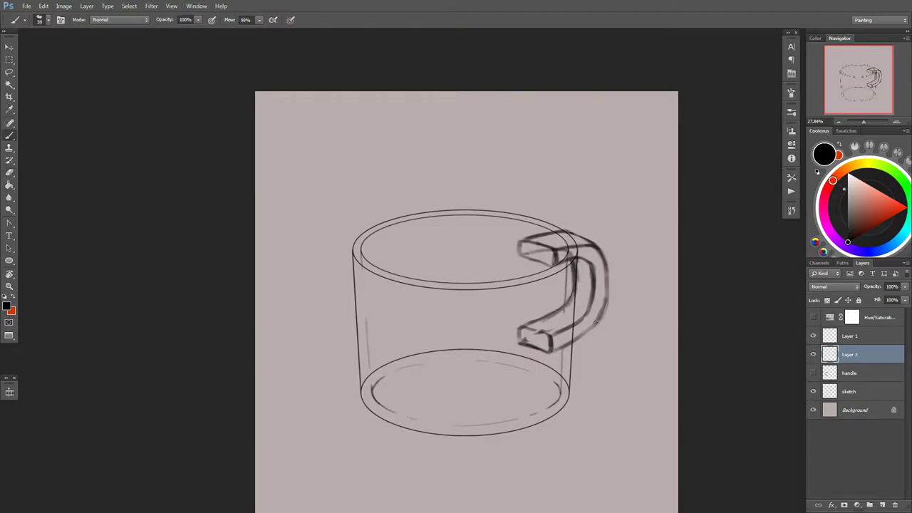
Step: Scale up and slightly tilt the new handle with Free Transform
key("ctrl+t")
mouse_move(595, 323)
left_mouse_down()
mouse_move(552, 357)
mouse_move(583, 371)
mouse_move(620, 307)
left_mouse_up()
key("Return")
scroll(606, 306, "down", 1)
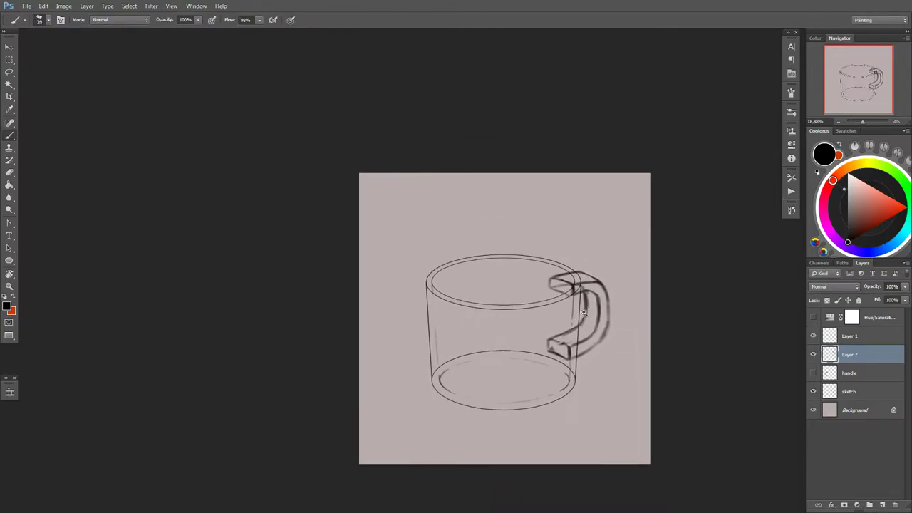
scroll(584, 312, "up", 1)
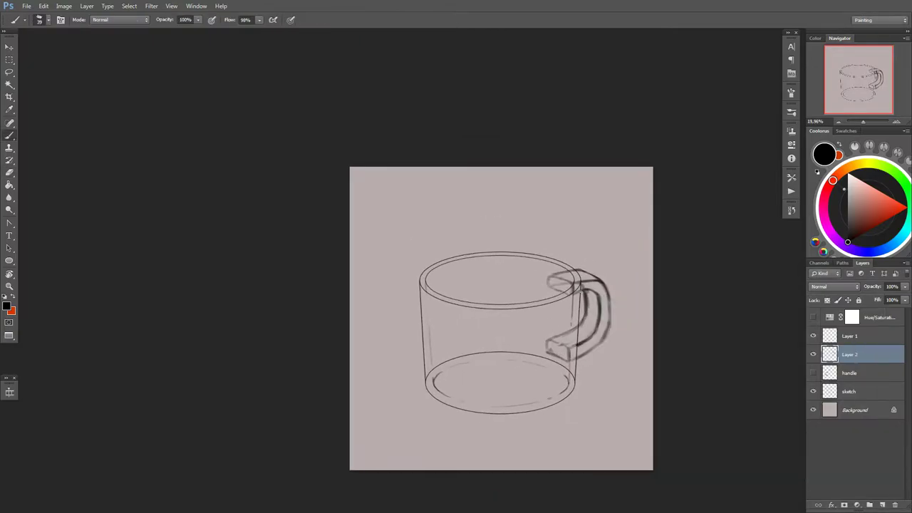
Step: Check the eraser size options and make the old handle layer visible again
key("e")
right_click(583, 286)
key("Escape")
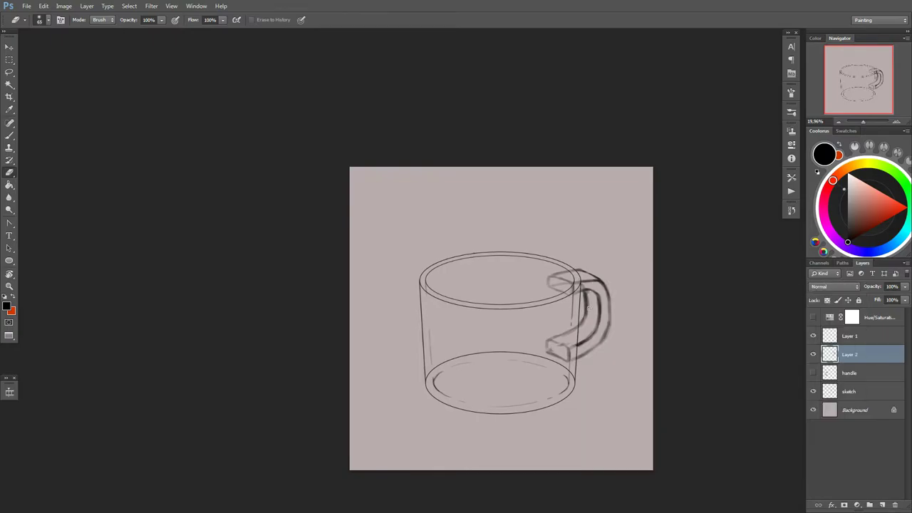
key("b")
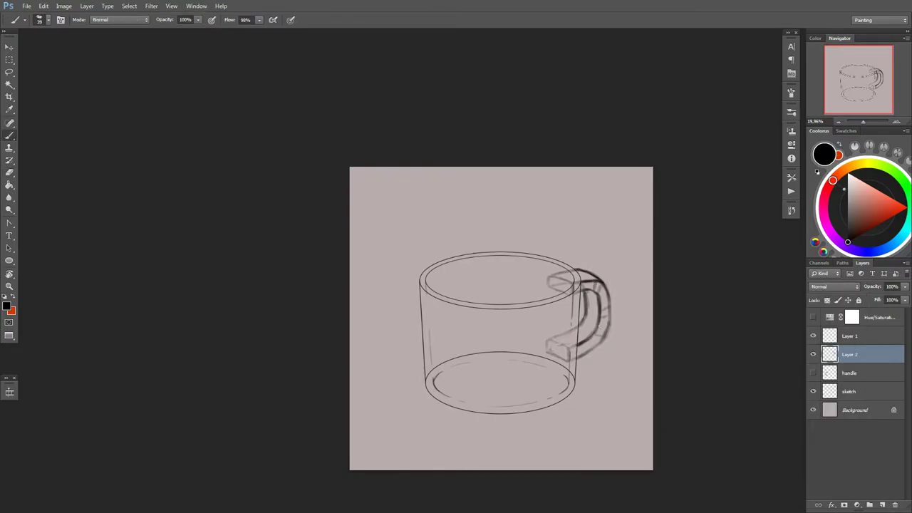
scroll(563, 345, "down", 3)
scroll(605, 342, "up", 1)
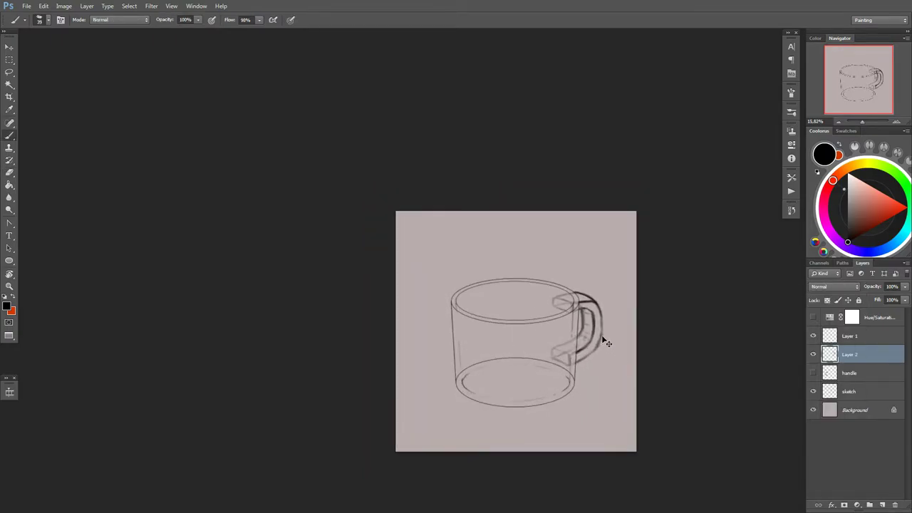
left_click(813, 373)
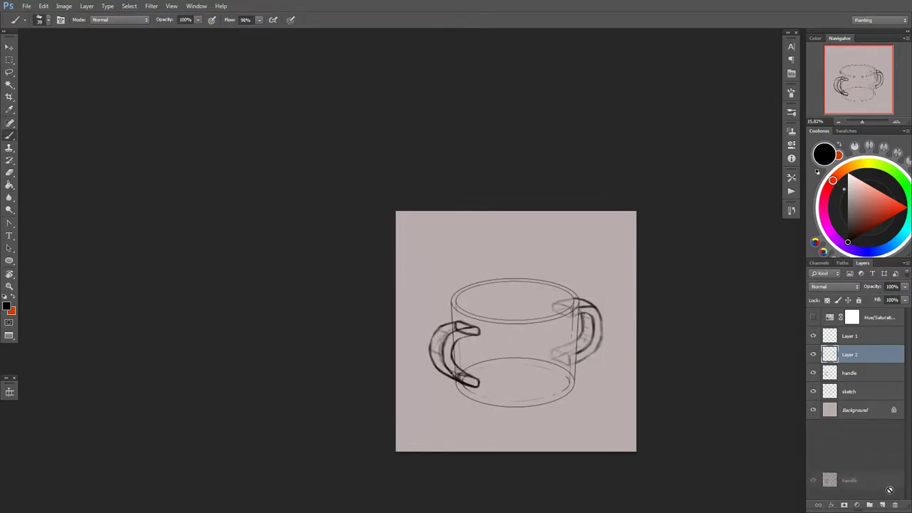
Step: Delete the old handle layer and show Layer 1 and Layer 2 again
left_click_drag(850, 372, 895, 505)
left_click(837, 336)
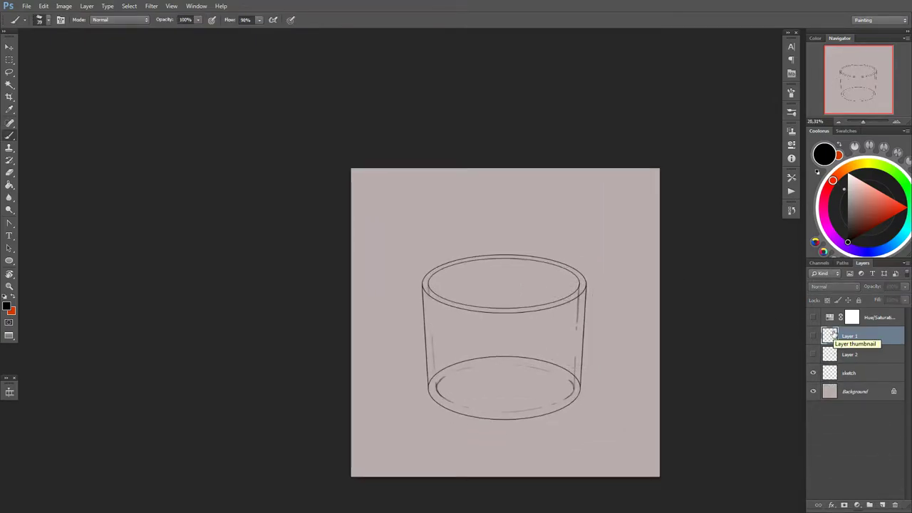
left_click_drag(813, 335, 813, 354)
scroll(475, 271, "up", 1)
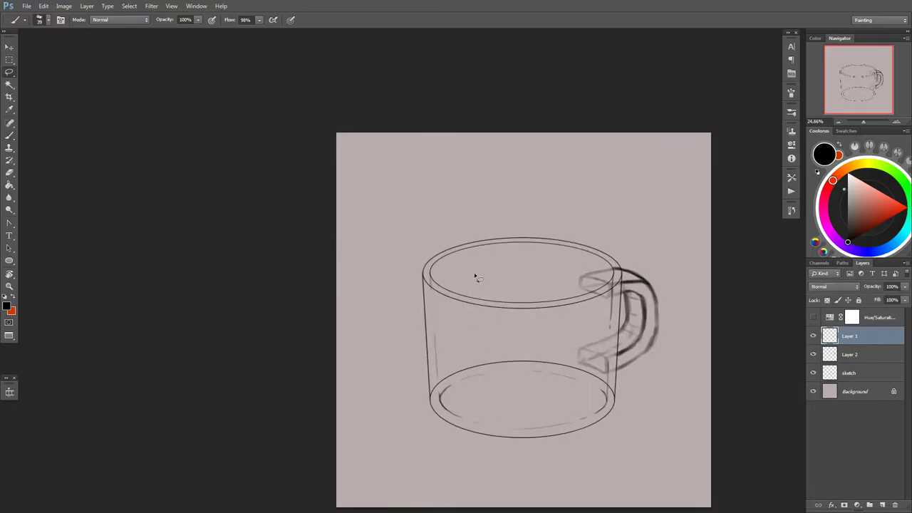
Step: Scale up all mug layers together, nudge the mug left and down, and start renaming Layer 2
key("l")
left_click(850, 373, "shift")
key("ctrl+t")
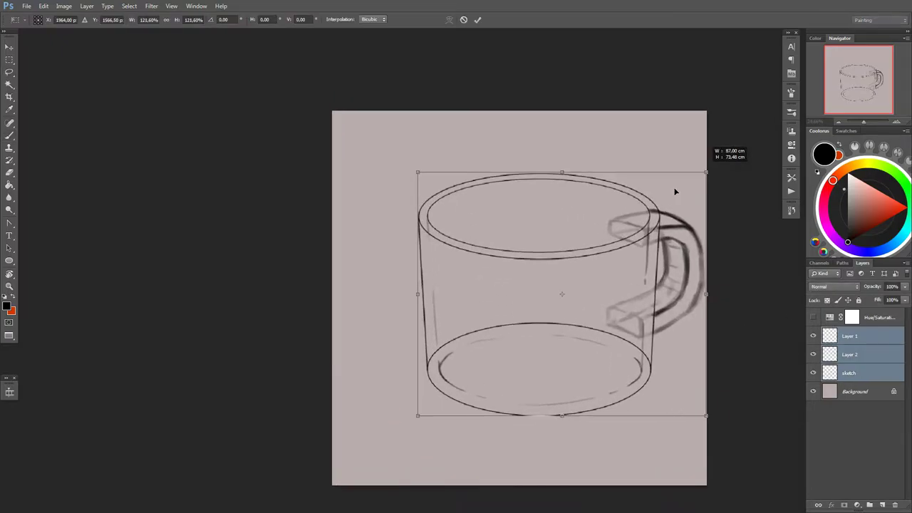
left_click_drag(674, 189, 705, 178)
key("Return")
key("b")
left_click_drag(531, 372, 515, 383)
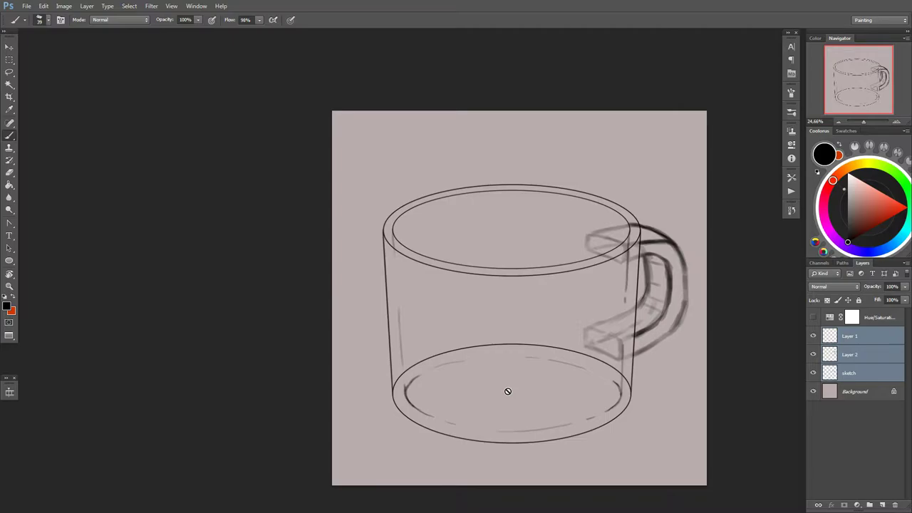
left_click(849, 336)
double_click(850, 354)
Step: Name the handle's layer 'handle' and make the sketch layer active
type("handle")
key("Return")
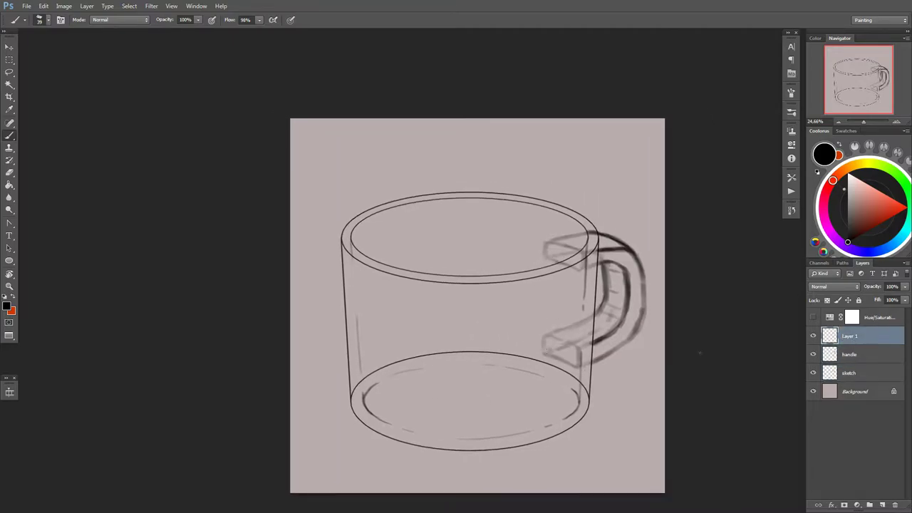
key("alt+[")
key("alt+[")
key("l")
Step: Copy the rim ellipse, move it down inside the mug and stretch it into a liquid level
left_click_drag(349, 239, 346, 237)
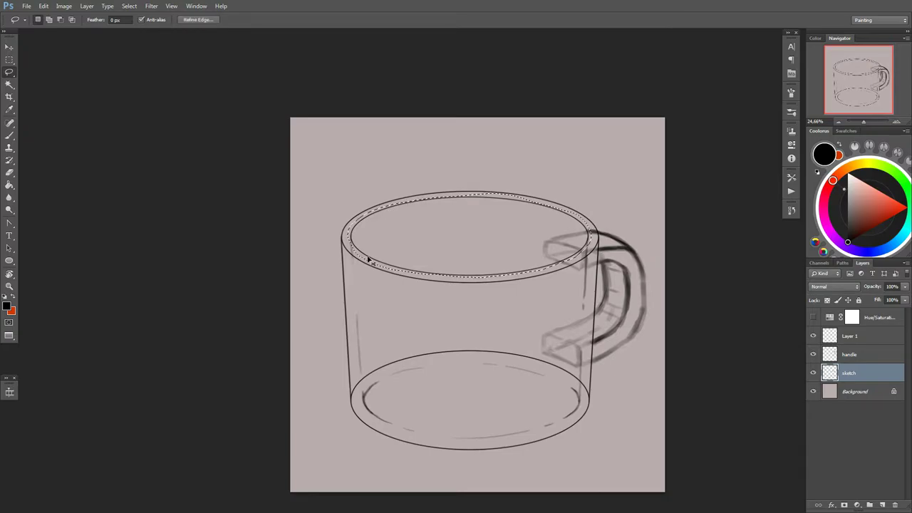
key("ctrl+j")
mouse_move(510, 257)
left_mouse_down()
mouse_move(515, 301)
mouse_move(497, 322)
left_mouse_up()
key("ctrl+t")
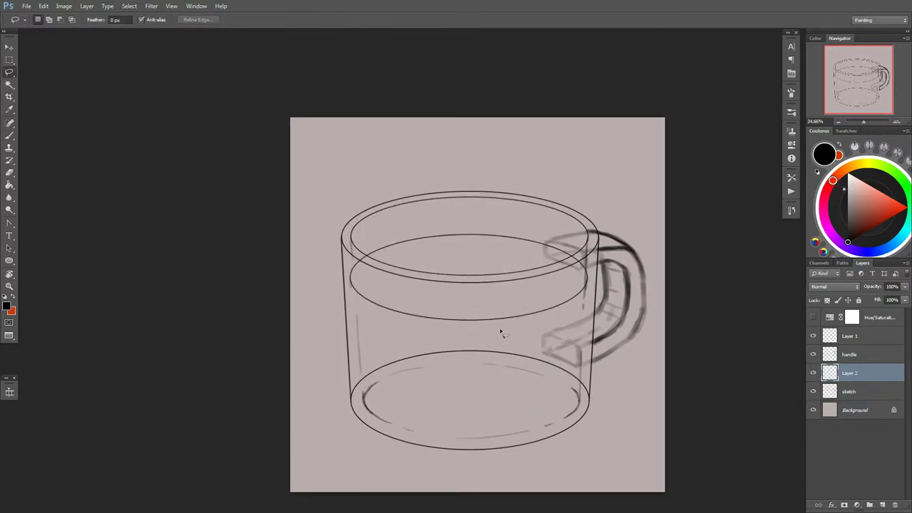
key("Return")
Step: Merge the liquid ellipse into sketch and fade the base ellipse's back with a 110px eraser
key("e")
right_click(521, 282)
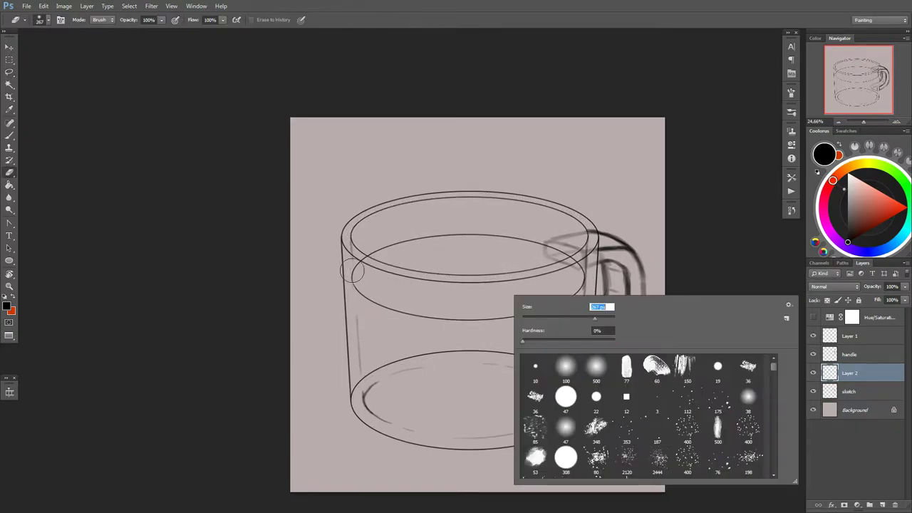
right_click(410, 249)
right_click(532, 260)
key("Return")
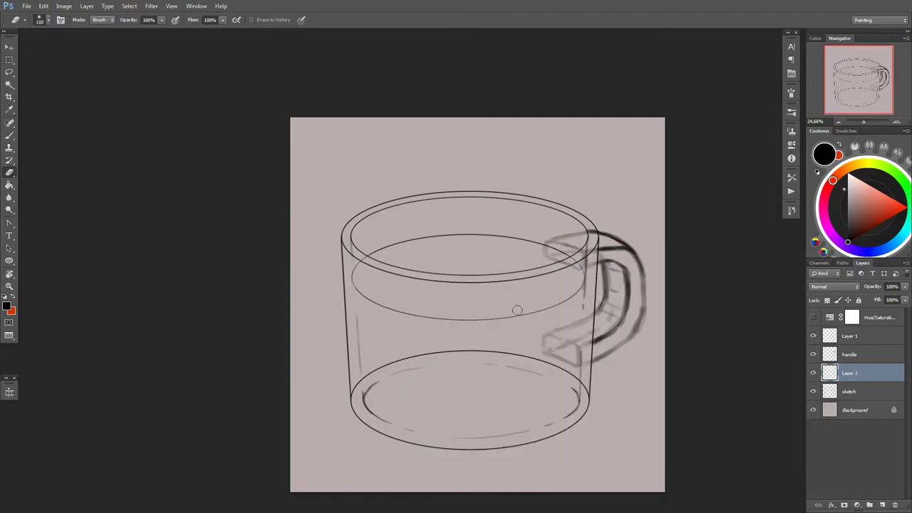
key("ctrl+e")
left_click_drag(368, 377, 584, 392)
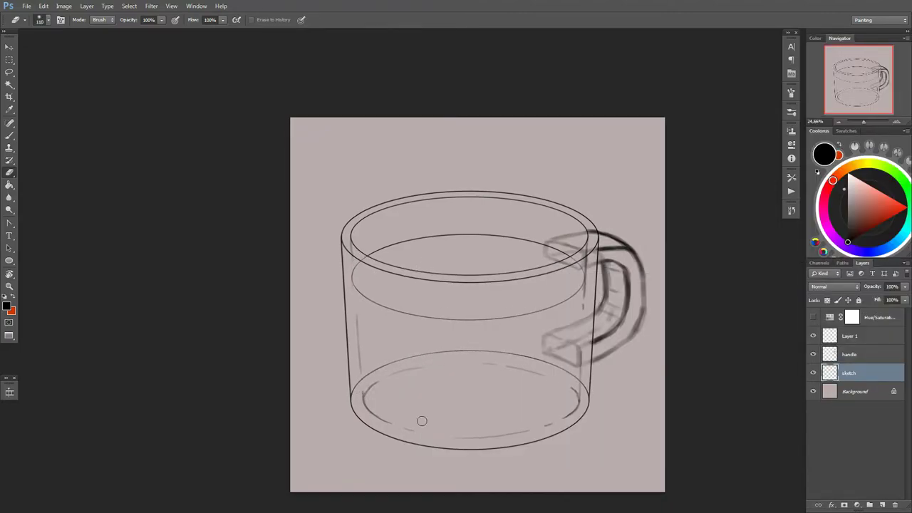
left_click_drag(575, 269, 589, 296)
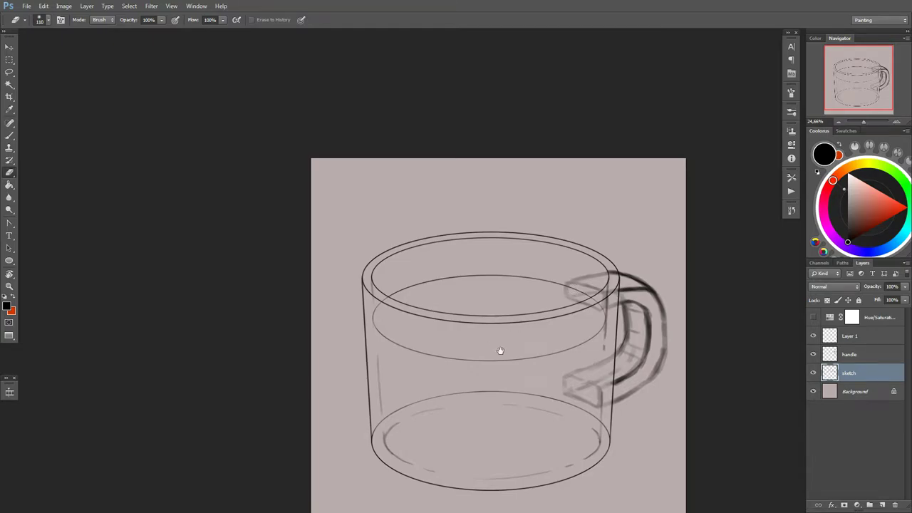
Step: On Layer 1, brush rough circles for two berries inside the cup rim
key("b")
left_click(830, 336)
left_click_drag(499, 285, 510, 309)
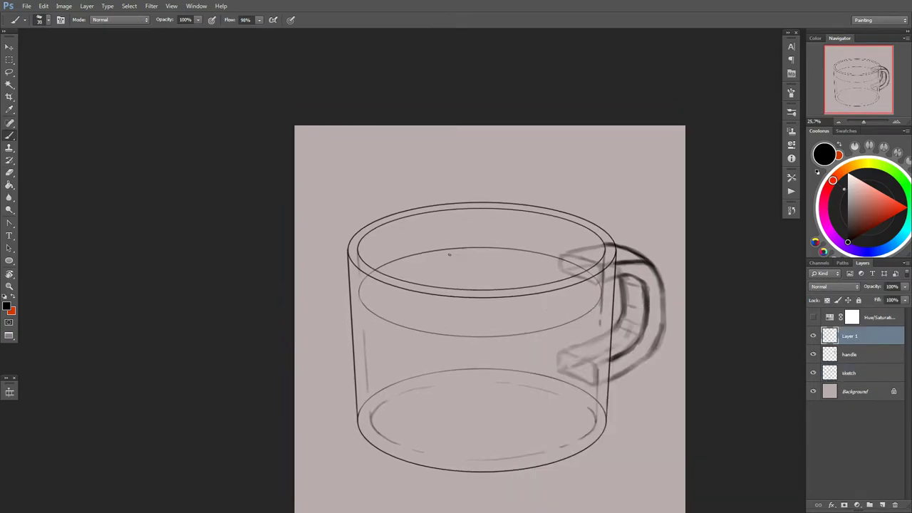
left_click_drag(424, 284, 486, 248)
left_click_drag(440, 298, 492, 250)
left_click_drag(428, 257, 492, 300)
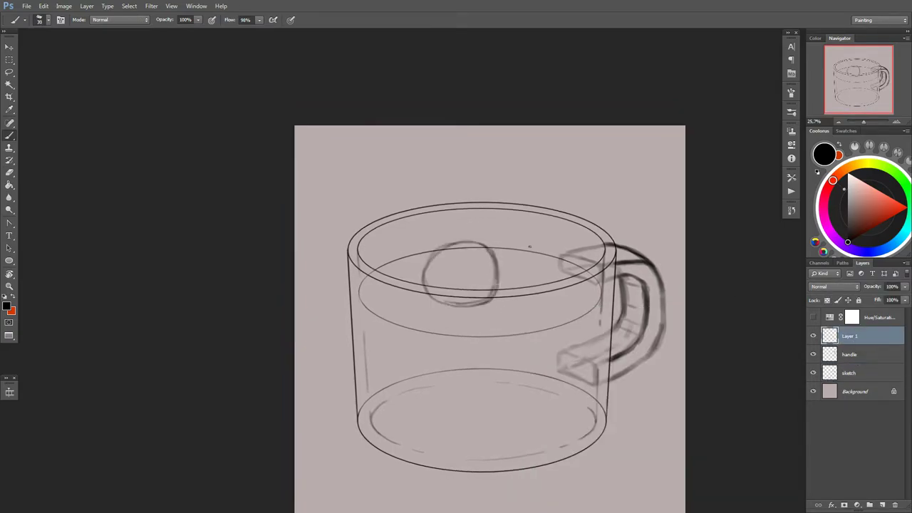
left_click_drag(542, 246, 570, 257)
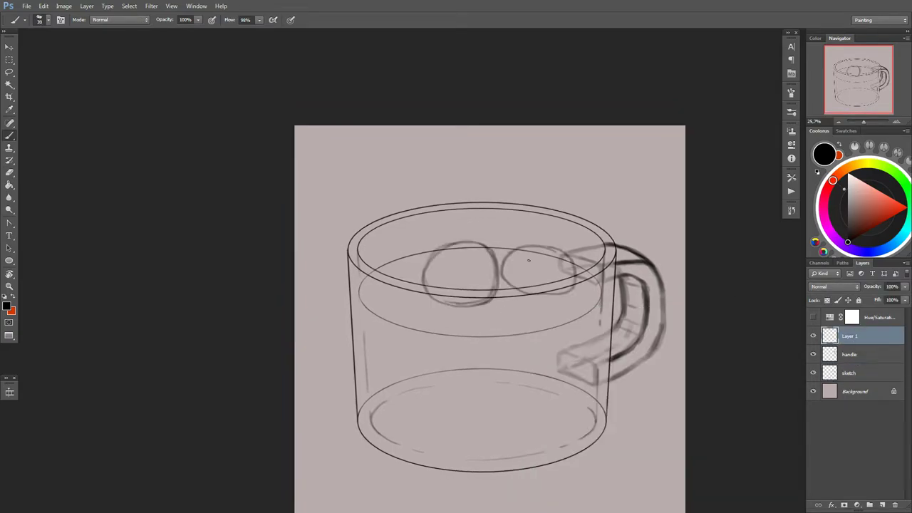
Step: Sketch a larger berry below the first, checking the brush size
right_click(470, 280)
key("Escape")
mouse_move(460, 299)
left_mouse_down()
mouse_move(421, 356)
mouse_move(503, 307)
mouse_move(509, 318)
left_mouse_up()
right_click(476, 296)
key("Escape")
Step: Try darkening the left berry's top edge, then undo that stroke
key("e")
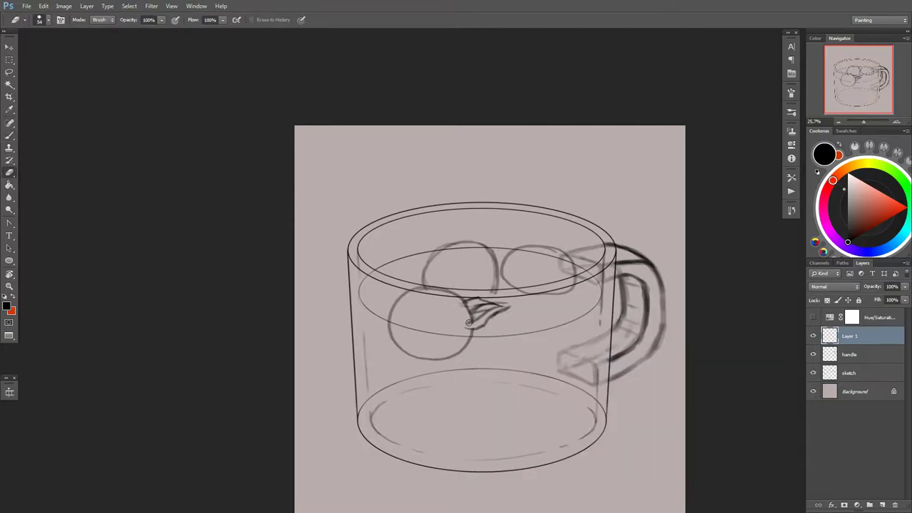
key("b")
key("shift+b")
key("shift+b")
key("shift+b")
key("shift+b")
key("e")
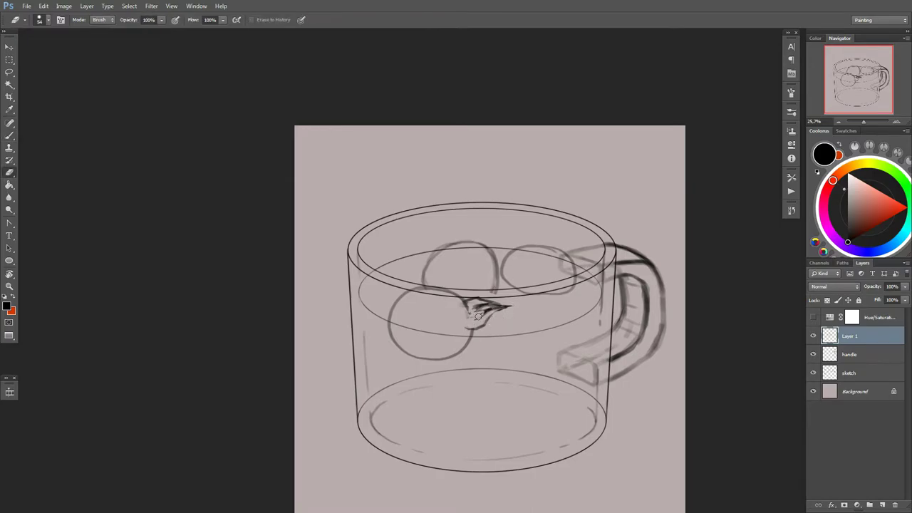
key("b")
key("e")
key("b")
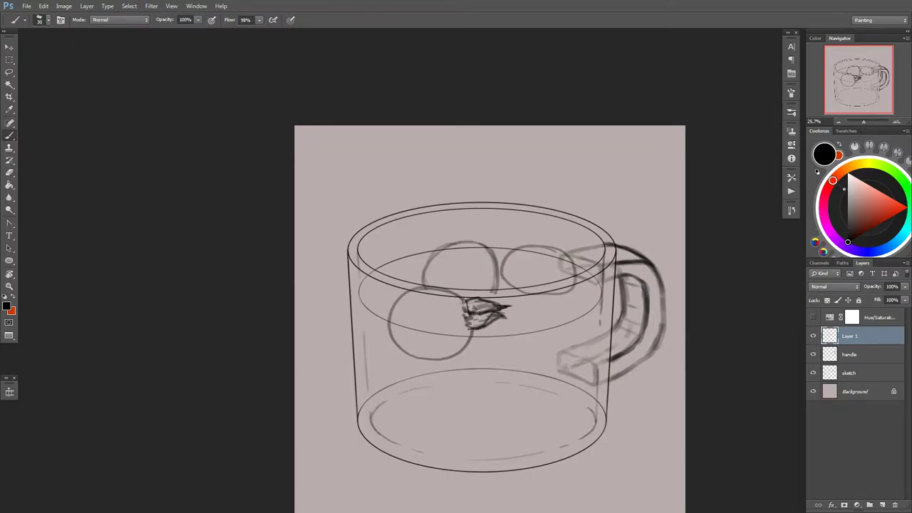
key("e")
mouse_move(420, 285)
left_mouse_down()
mouse_move(462, 301)
mouse_move(379, 302)
left_mouse_up()
key("b")
key("e")
key("b")
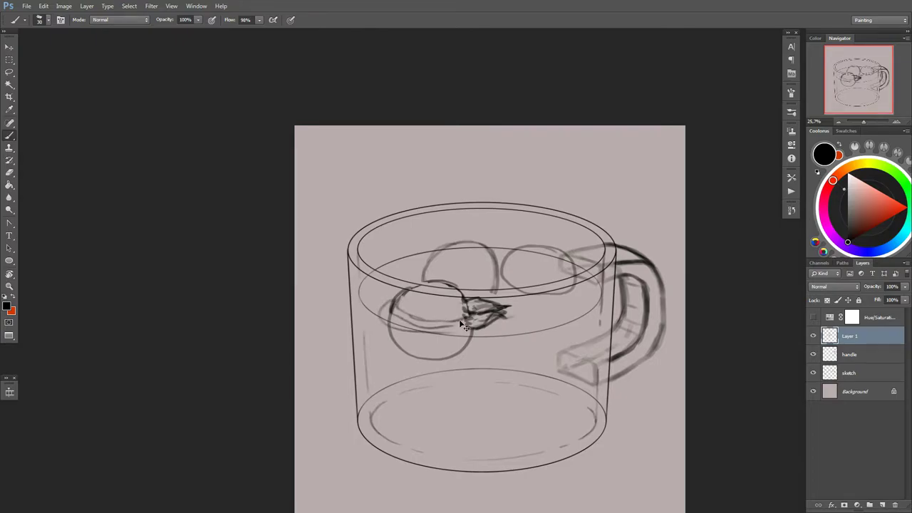
key("ctrl+z")
Step: Outline the upper-left of the left berry and clean up its curve
left_click_drag(461, 320, 462, 326)
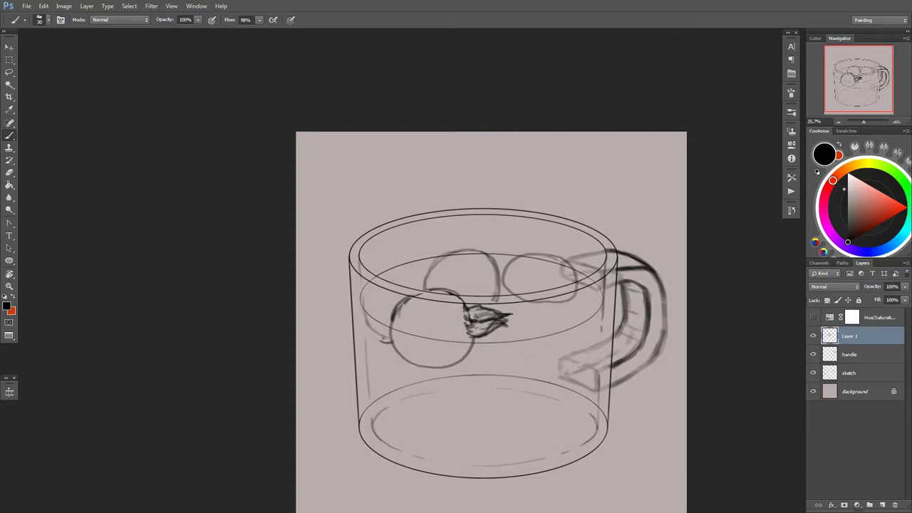
mouse_move(431, 285)
left_mouse_down()
mouse_move(381, 316)
mouse_move(439, 293)
left_mouse_up()
key("ctrl+z")
key("ctrl+z")
left_click_drag(365, 306, 431, 289)
key("e")
key("b")
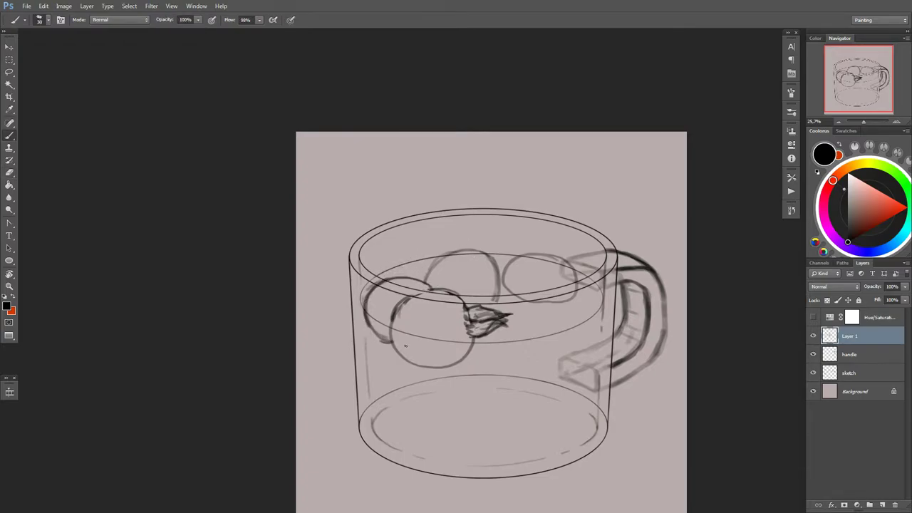
Step: Attempt a small stem on the left berry, undoing the unsatisfactory strokes
mouse_move(404, 341)
left_mouse_down()
mouse_move(389, 355)
mouse_move(385, 346)
left_mouse_up()
key("ctrl+z")
left_click_drag(399, 335, 383, 353)
mouse_move(392, 312)
left_mouse_down()
mouse_move(403, 323)
mouse_move(383, 346)
mouse_move(362, 308)
left_mouse_up()
key("ctrl+z")
key("ctrl+z")
key("e")
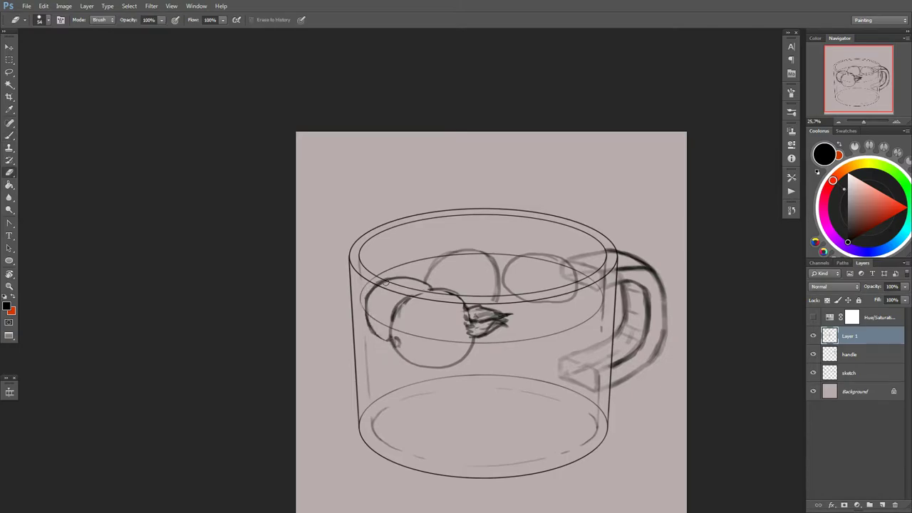
key("b")
mouse_move(449, 272)
left_mouse_down()
mouse_move(418, 286)
mouse_move(428, 282)
left_mouse_up()
key("ctrl+z")
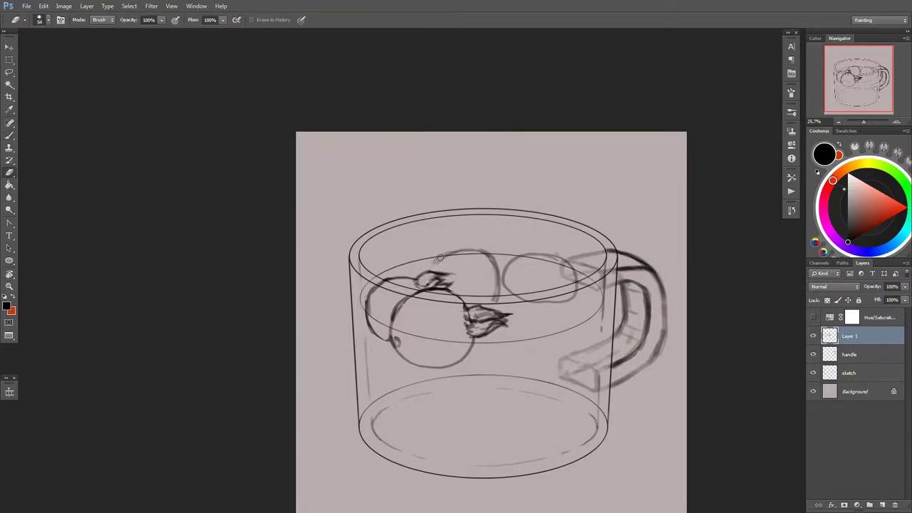
Step: Redraw the upper-left berry further left, reshaping its right side and adding leafy scribbles
key("ctrl+z")
left_click_drag(403, 276, 480, 293)
left_click_drag(477, 257, 467, 299)
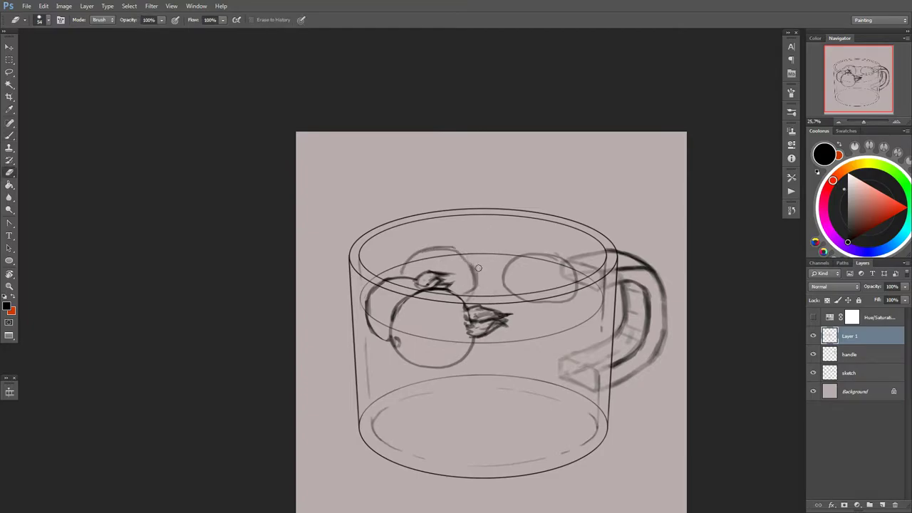
mouse_move(399, 255)
left_mouse_down()
mouse_move(428, 272)
mouse_move(425, 258)
left_mouse_up()
key("e")
key("b")
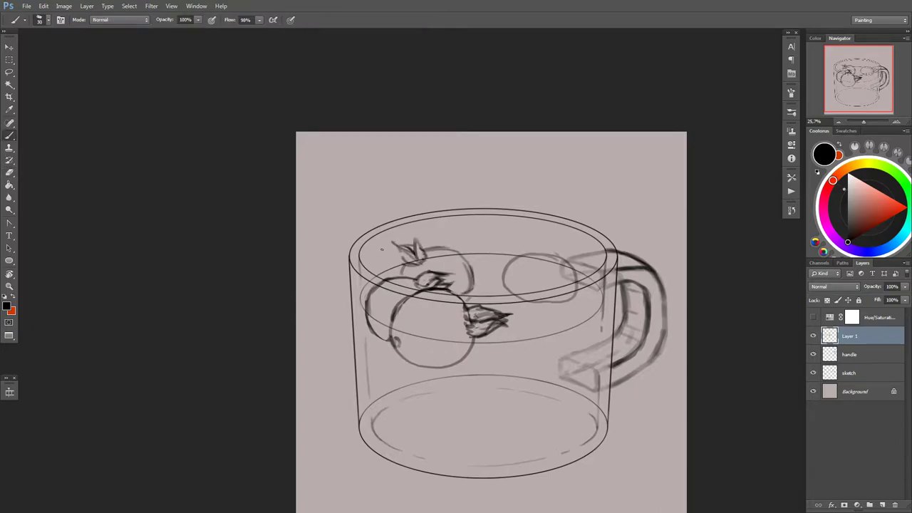
Step: Darken the right berry's outline and sketch strokes around it, undoing stray ones
left_click_drag(510, 262, 530, 275)
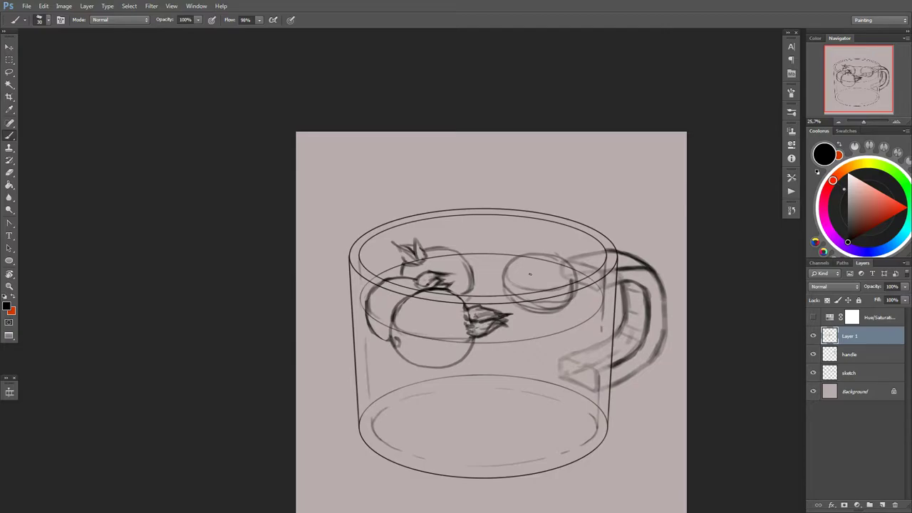
mouse_move(530, 275)
left_mouse_down()
mouse_move(511, 257)
mouse_move(553, 285)
left_mouse_up()
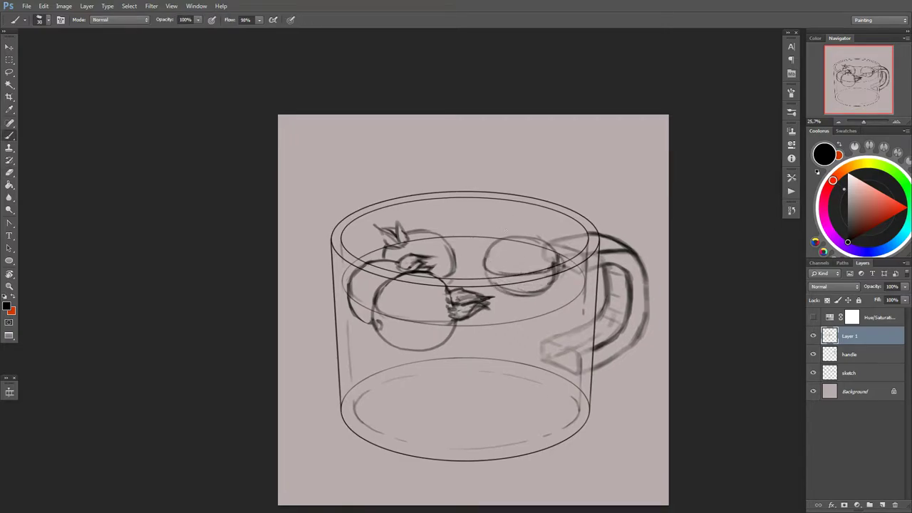
left_click_drag(492, 261, 462, 279)
key("ctrl+z")
mouse_move(495, 249)
left_mouse_down()
mouse_move(464, 258)
mouse_move(477, 273)
mouse_move(489, 271)
mouse_move(486, 264)
mouse_move(469, 274)
left_mouse_up()
key("ctrl+alt+z")
key("ctrl+alt+z")
Step: Sketch a leafy calyx on top of the right berry
mouse_move(497, 248)
left_mouse_down()
mouse_move(475, 258)
mouse_move(474, 270)
left_mouse_up()
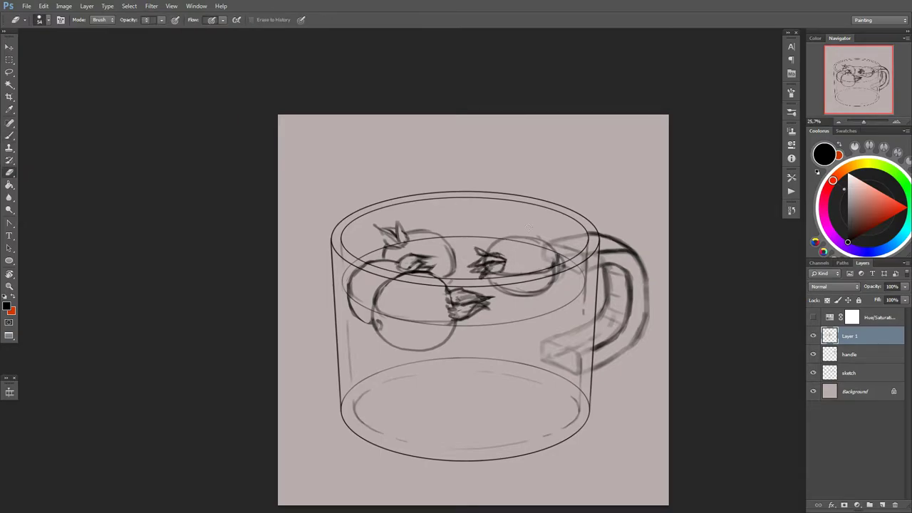
left_click_drag(544, 270, 492, 276)
left_click_drag(554, 251, 513, 272)
key("ctrl+alt+z")
key("ctrl+alt+z")
Step: Free Transform the calyx to rotate it slightly, then commit
key("ctrl+t")
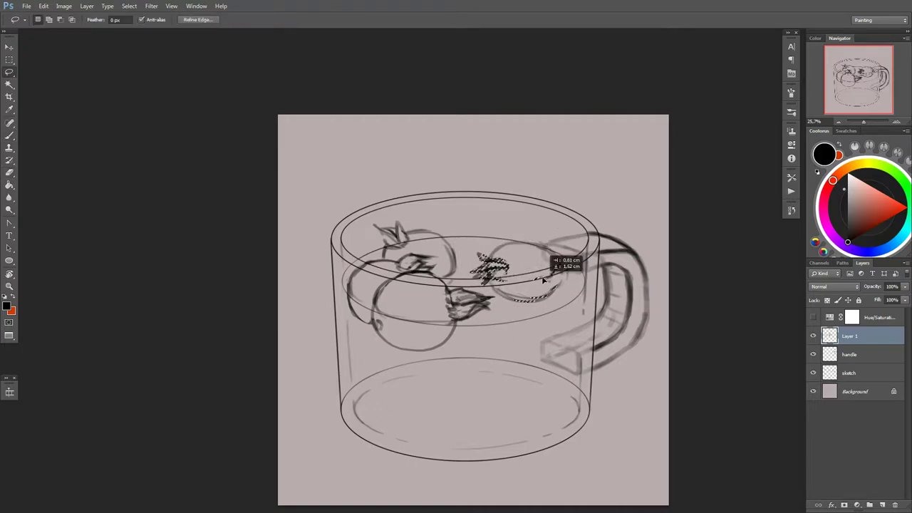
right_click(528, 246)
key("Escape")
key("l")
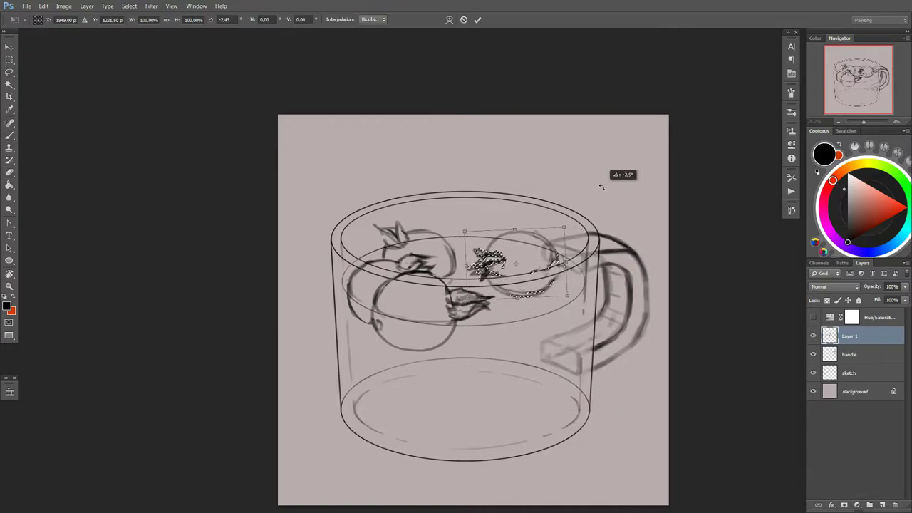
key("b")
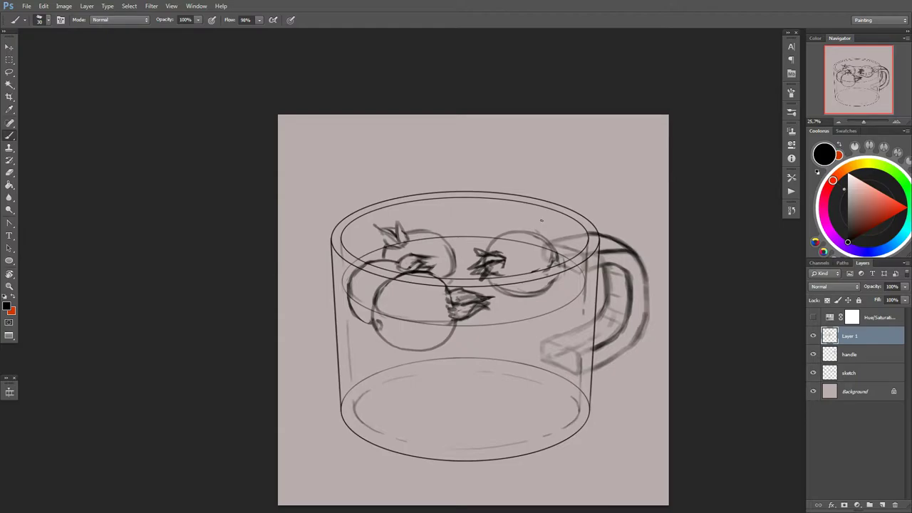
Step: Retrace the right berry with darker strokes
left_click_drag(542, 220, 547, 219)
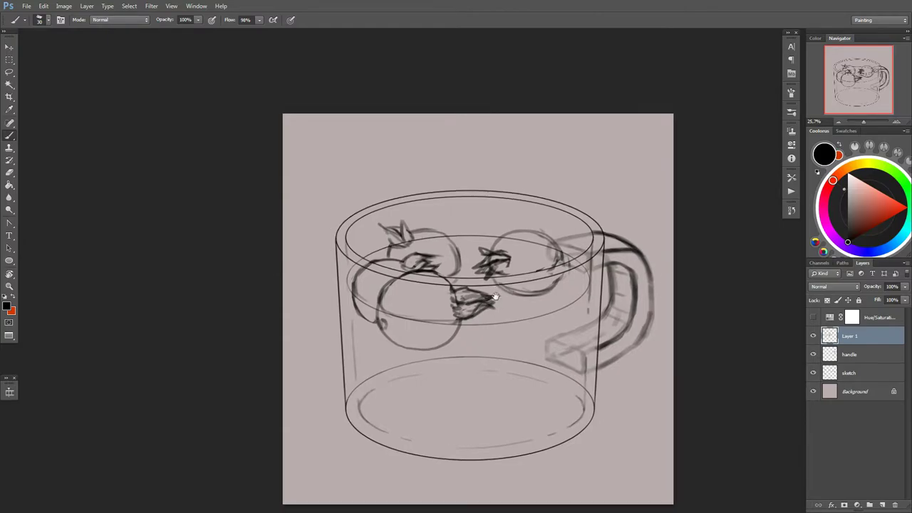
left_click_drag(496, 297, 511, 291)
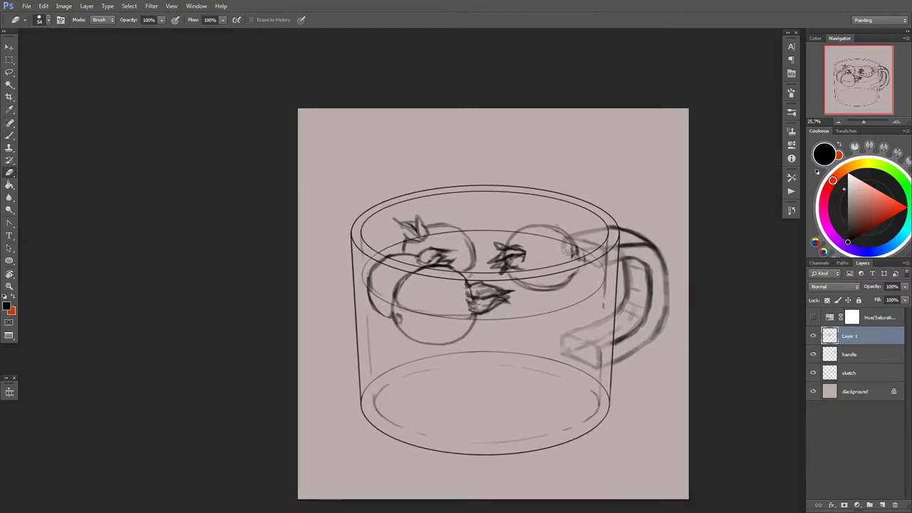
left_click_drag(574, 246, 564, 265)
left_click_drag(535, 238, 546, 252)
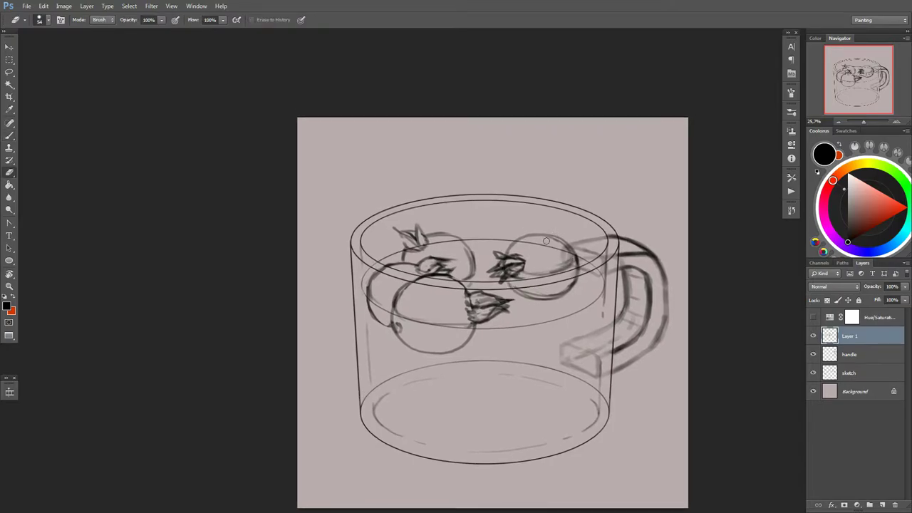
scroll(545, 251, "down", 3)
Step: Darken the left berry and remaining outlines using a larger brush
mouse_move(453, 174)
left_mouse_down()
mouse_move(479, 211)
mouse_move(486, 198)
mouse_move(577, 186)
left_mouse_up()
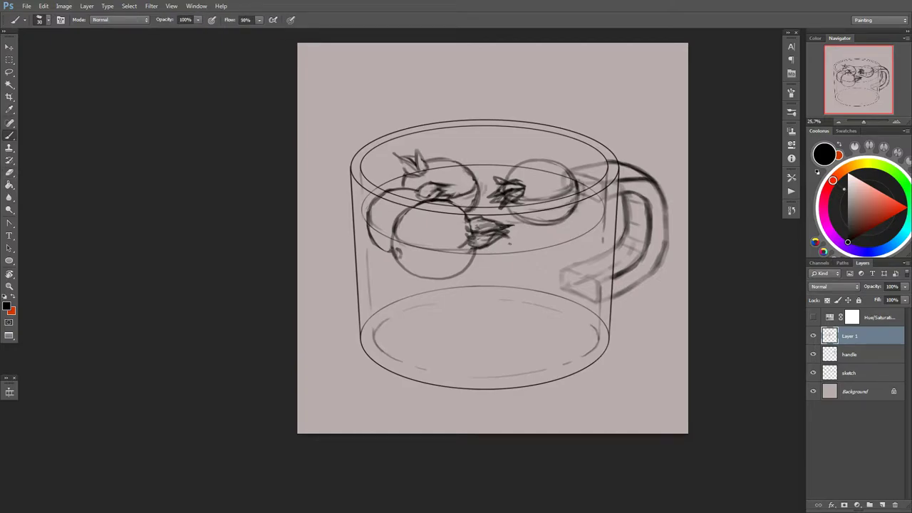
left_click_drag(396, 249, 465, 265)
scroll(463, 264, "down", 2)
scroll(463, 264, "up", 2)
right_click(570, 263)
left_click_drag(507, 208, 556, 226)
left_click_drag(456, 217, 499, 178)
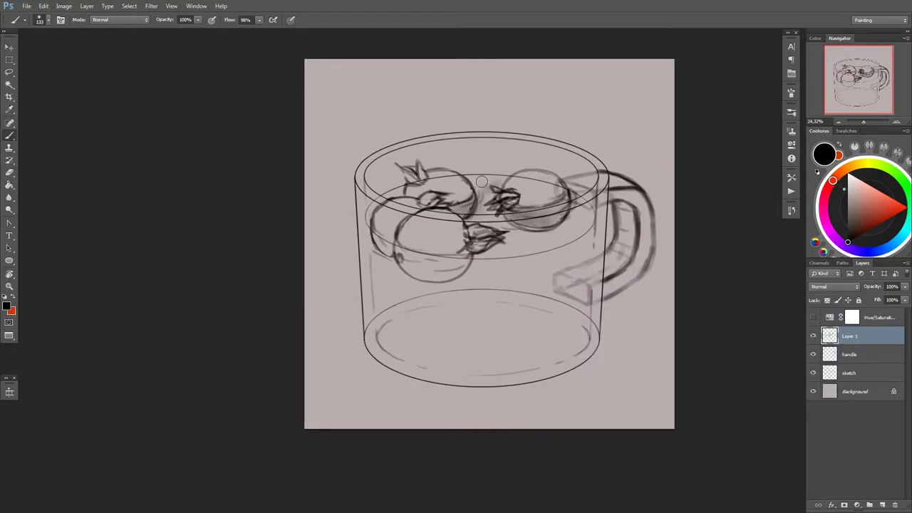
left_click_drag(374, 235, 474, 269)
Step: Pick a soft round brush preset from the brush picker for grey shading
left_click_drag(403, 281, 570, 207)
right_click(582, 259)
key("Return")
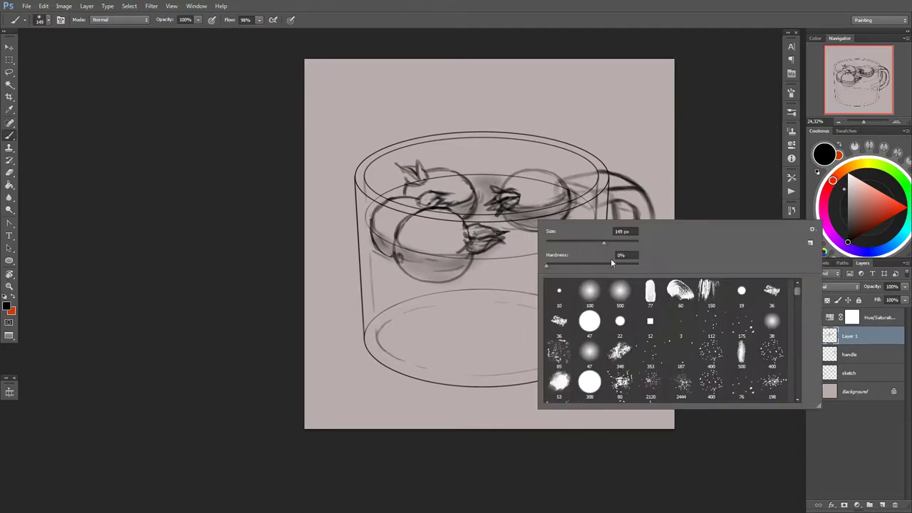
key("Return")
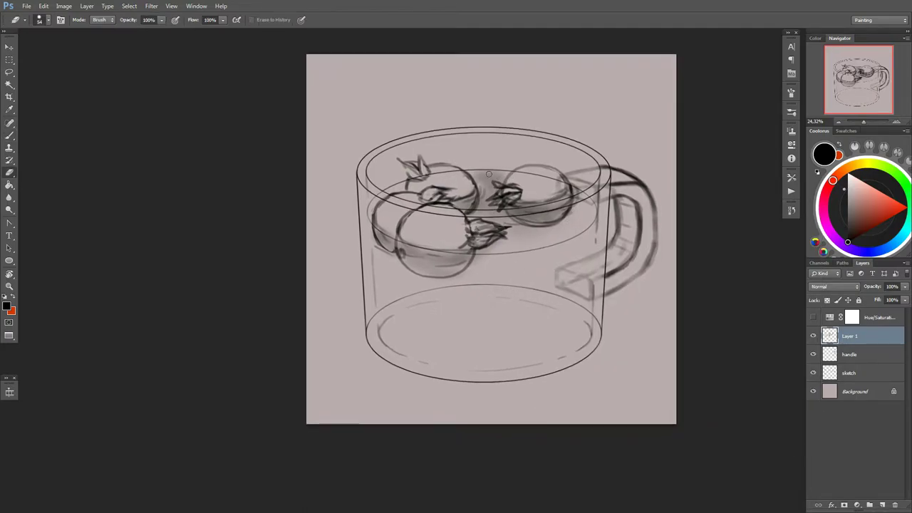
right_click(489, 185)
key("Return")
scroll(487, 219, "down", 1)
right_click(495, 306)
double_click(697, 376)
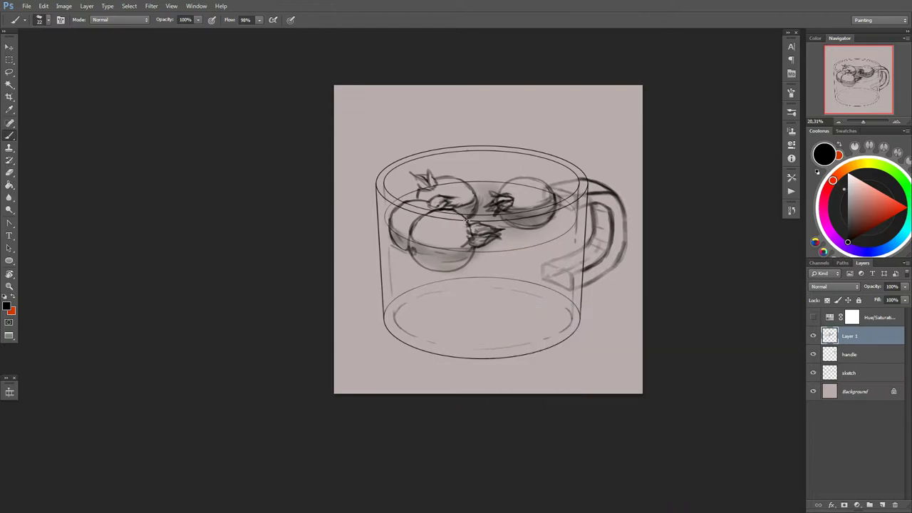
right_click(464, 237)
key("Return")
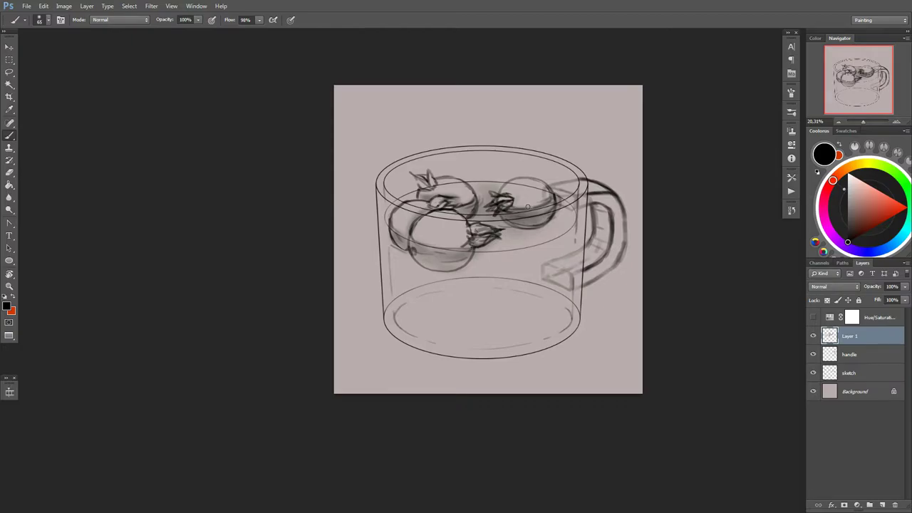
Step: Sketch a berry on the mug bottom and shade under the left berry
left_click_drag(512, 291, 495, 312)
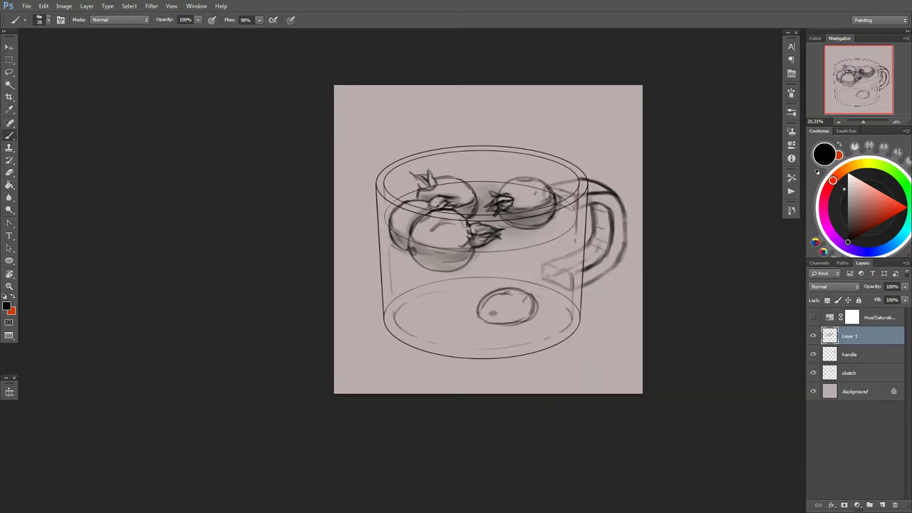
mouse_move(417, 266)
left_mouse_down()
mouse_move(467, 253)
mouse_move(460, 264)
mouse_move(467, 253)
left_mouse_up()
right_click(462, 265)
key("Escape")
key("e")
key("b")
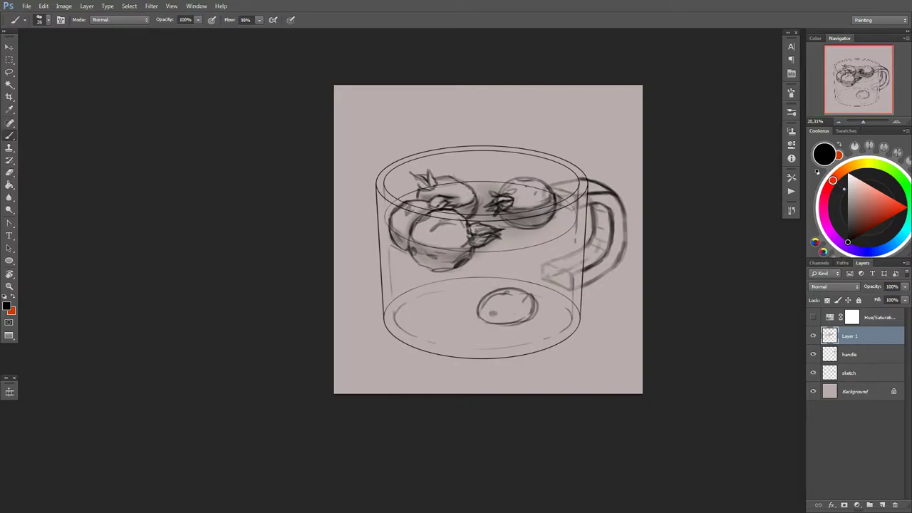
Step: Redraw the bottom berry with a darker, cleaner outline and add leaves around it
left_click_drag(529, 307, 538, 311)
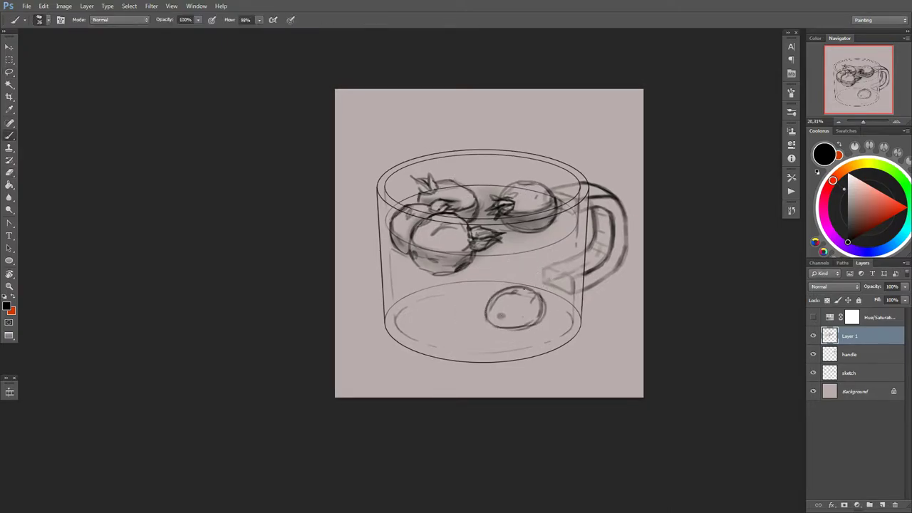
mouse_move(480, 292)
left_mouse_down()
mouse_move(492, 305)
mouse_move(534, 314)
left_mouse_up()
key("l")
key("ctrl+d")
key("b")
left_click_drag(481, 321, 531, 329)
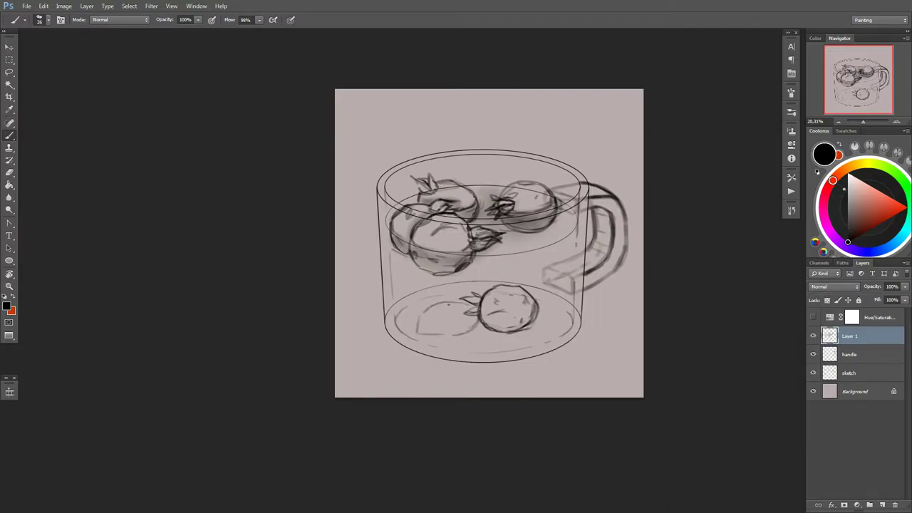
left_click_drag(449, 304, 478, 332)
left_click_drag(505, 284, 533, 265)
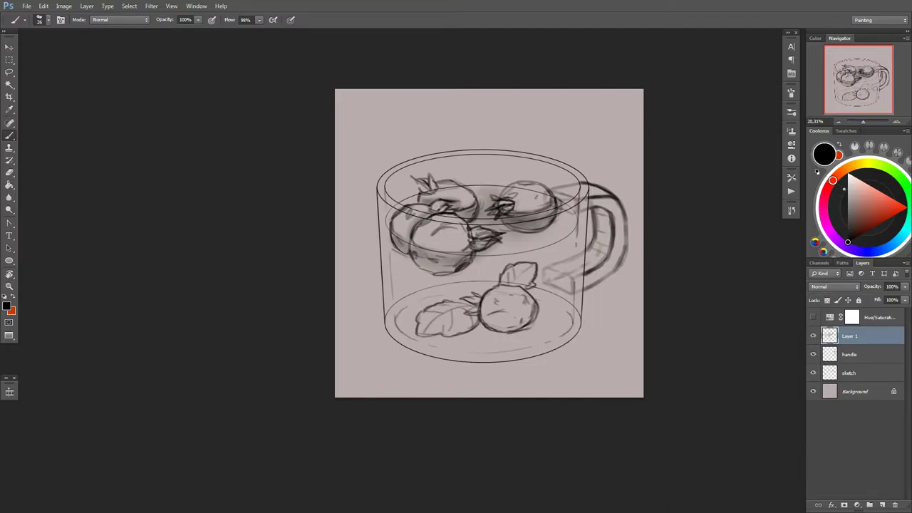
Step: Sketch a leaf rising above the rim and tidy its strokes
mouse_move(457, 161)
left_mouse_down()
mouse_move(492, 211)
mouse_move(457, 159)
left_mouse_up()
key("e")
key("b")
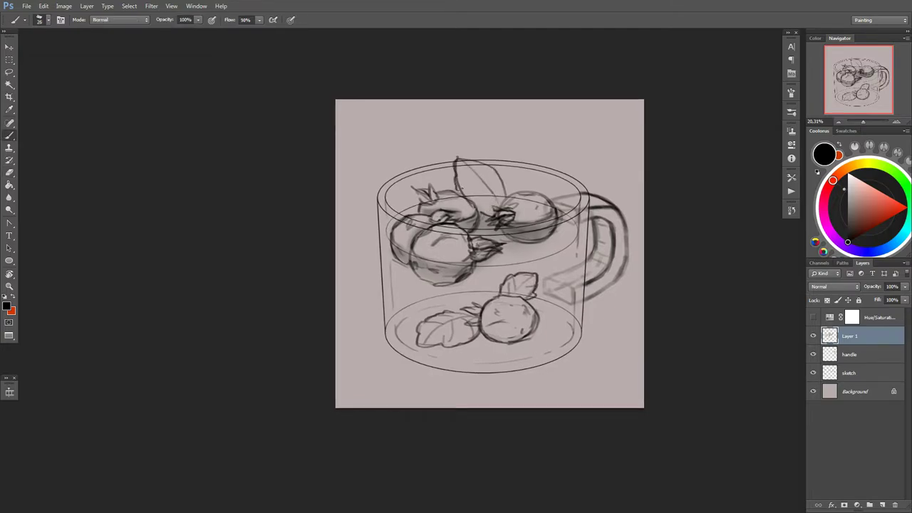
key("e")
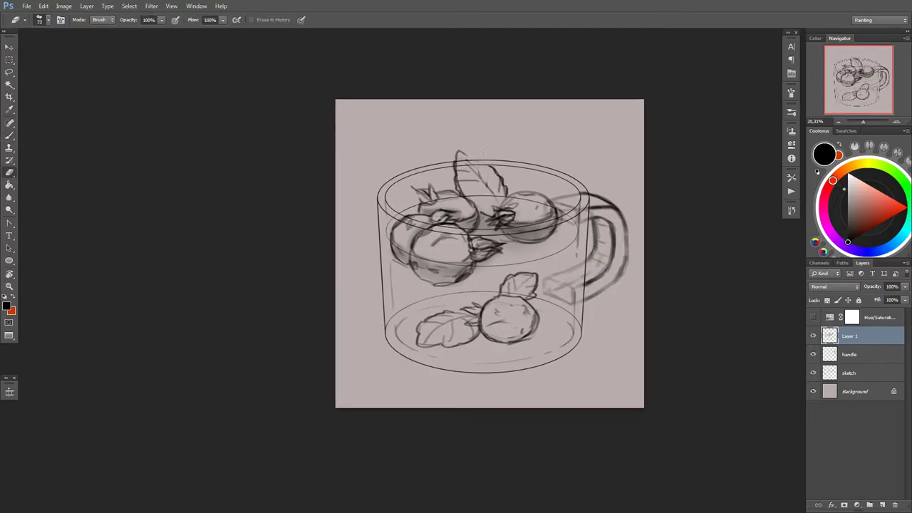
key("b")
key("e")
left_click_drag(481, 162, 508, 194)
key("b")
mouse_move(496, 173)
left_mouse_down()
mouse_move(512, 195)
mouse_move(543, 182)
left_mouse_up()
key("ctrl+z")
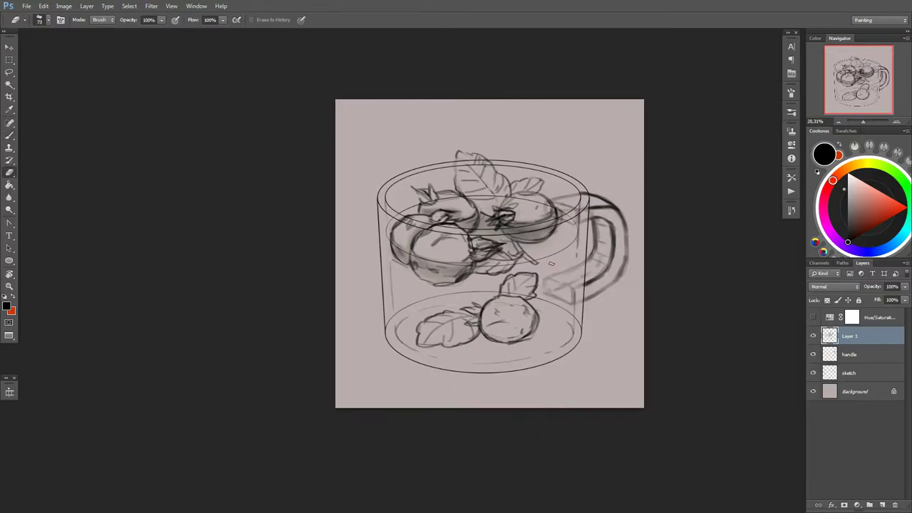
Step: Paint soft grey shading inside the mug with a much larger brush
scroll(521, 364, "down", 1)
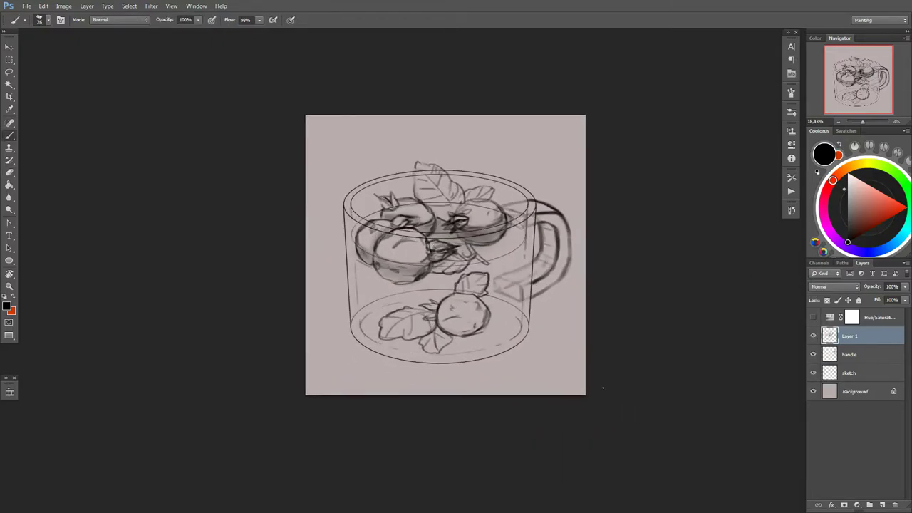
scroll(522, 363, "down", 1)
scroll(539, 385, "down", 1)
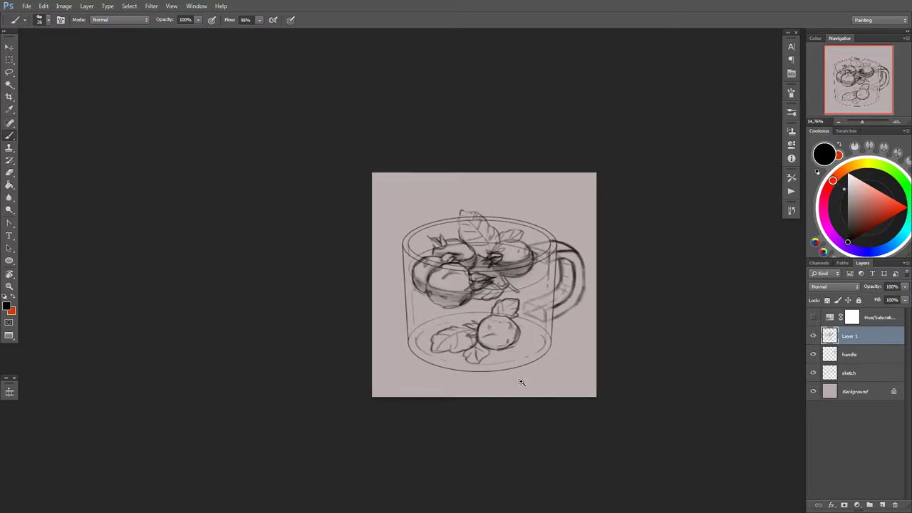
right_click(534, 305)
left_click_drag(420, 289, 474, 360)
mouse_move(498, 271)
left_mouse_down()
mouse_move(518, 335)
mouse_move(434, 356)
left_mouse_up()
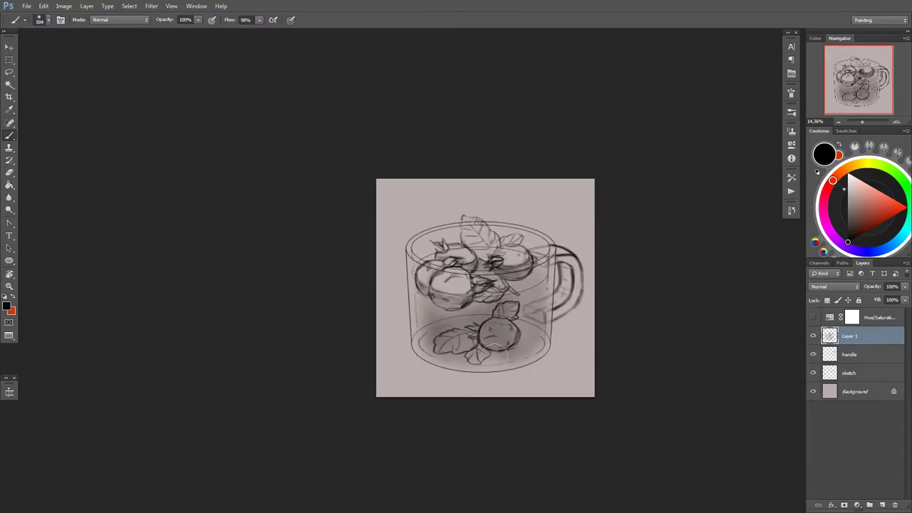
left_click_drag(449, 299, 499, 360)
scroll(515, 298, "up", 1)
key("e")
key("b")
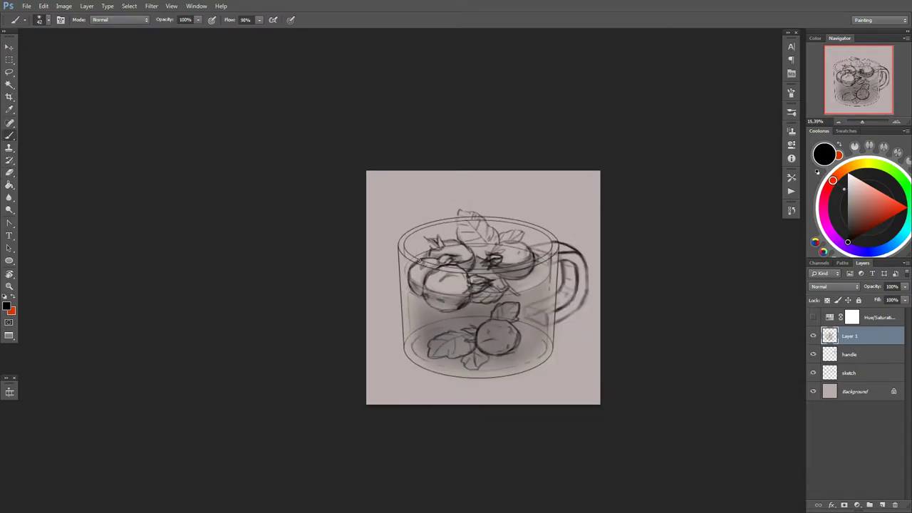
scroll(499, 388, "up", 1)
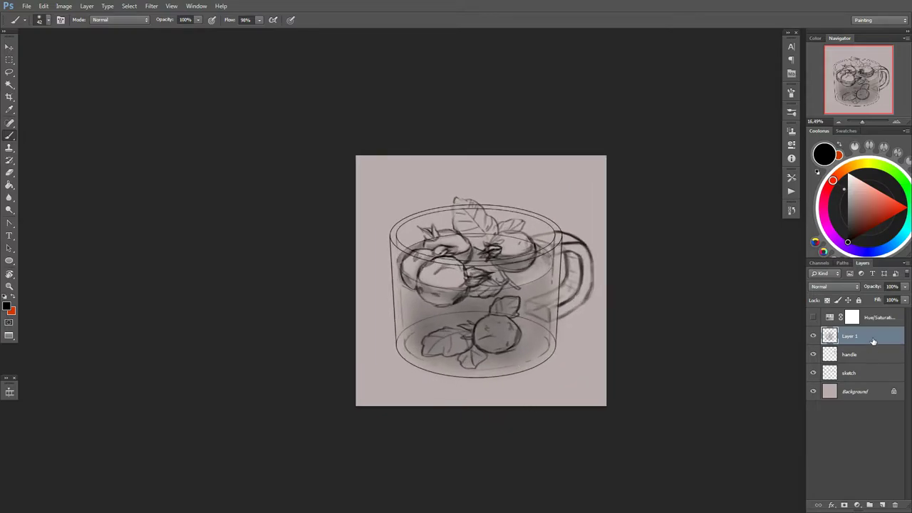
Step: Group the handle and sketch layers and rename Layer 1 to 'colour block'
left_click(849, 354)
left_click(848, 372, "shift")
key("ctrl+g")
double_click(850, 336)
type("colour block")
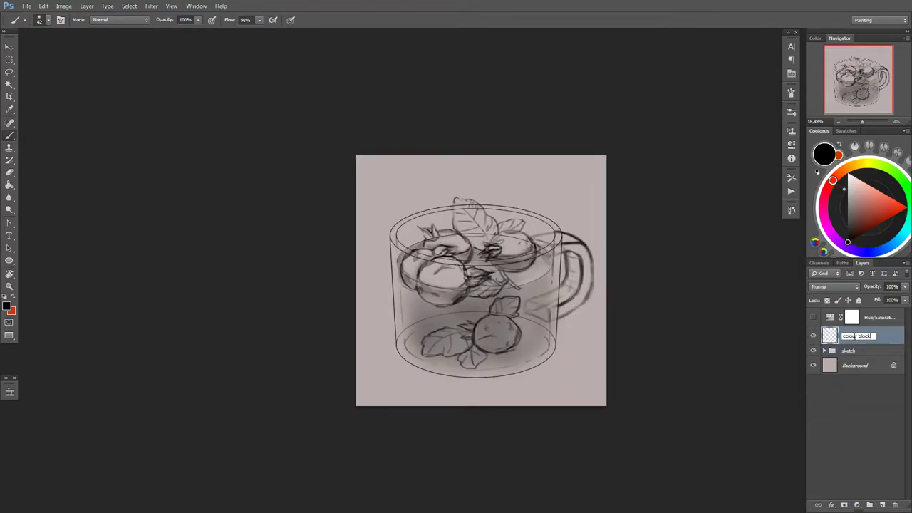
key("Return")
Step: Duplicate the sketch group, merge the copy into one layer, and hide the original
scroll(484, 278, "up", 2)
right_click(499, 307)
key("Escape")
left_click(848, 342)
key("ctrl+j")
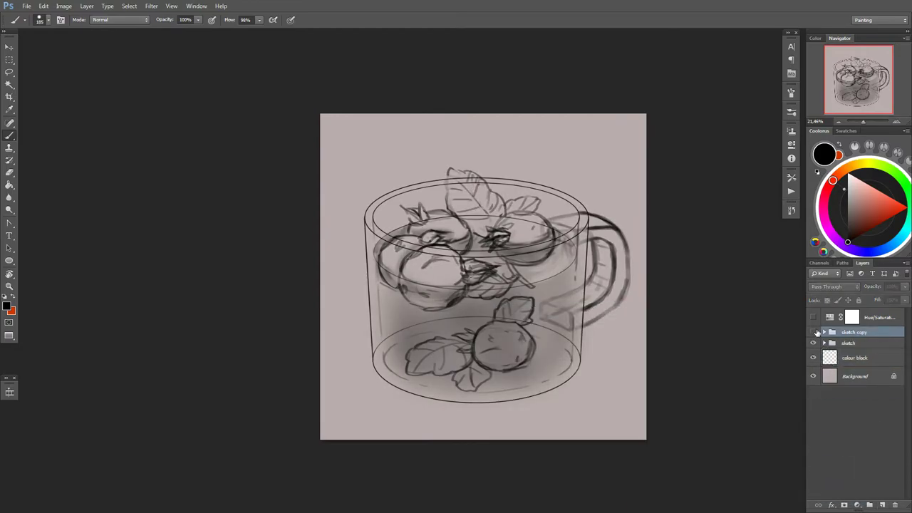
right_click(849, 333)
left_click(773, 289)
left_click(813, 332)
Step: Prepare to block in colour on 'colour block' with a dark red brush
left_click(855, 365)
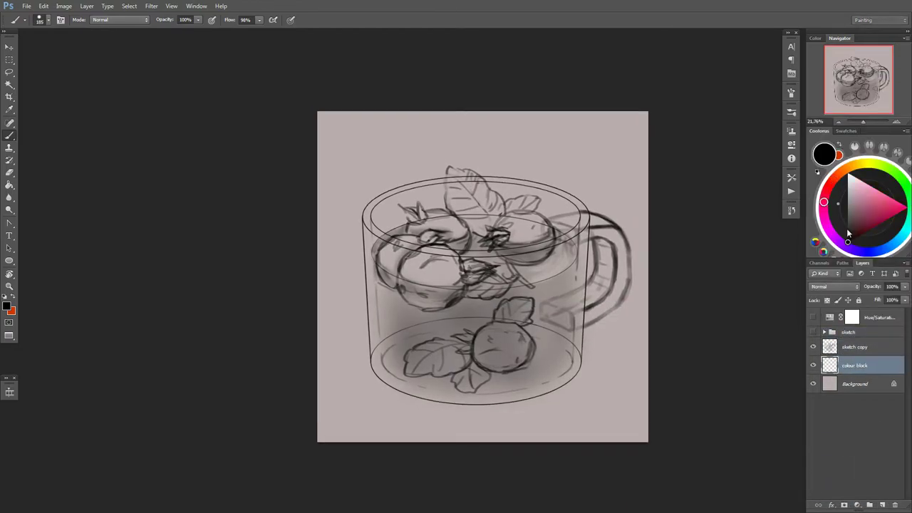
left_click(847, 228)
right_click(507, 302)
Step: Paint the brown colour block over the mug body, rim, leaves and the top leaf
left_click_drag(421, 207, 471, 385)
left_click_drag(385, 199, 499, 392)
left_click_drag(499, 185, 470, 296)
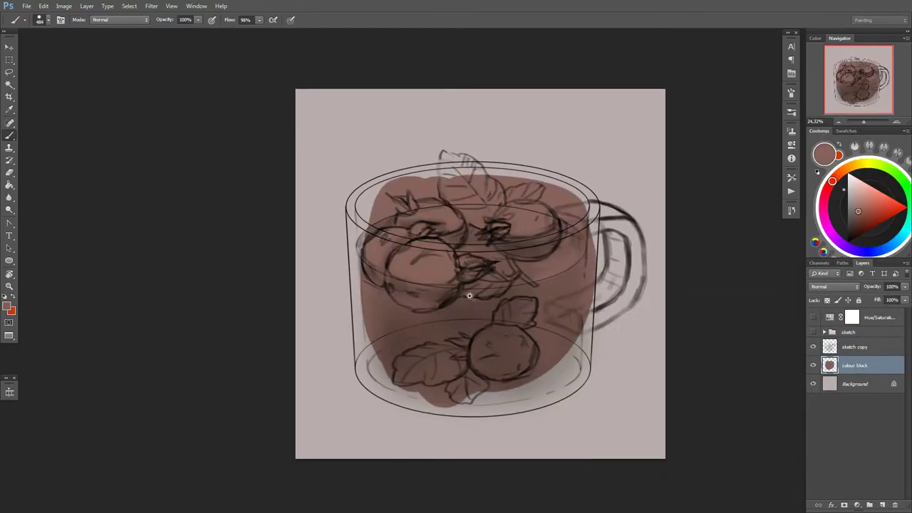
scroll(469, 296, "up", 1)
left_click_drag(456, 171, 399, 203)
mouse_move(392, 278)
left_mouse_down()
mouse_move(571, 171)
mouse_move(492, 156)
mouse_move(527, 160)
left_mouse_up()
left_click_drag(663, 192, 656, 392)
Step: Paint the mug handle and the mug's right side and bottom brown
key("e")
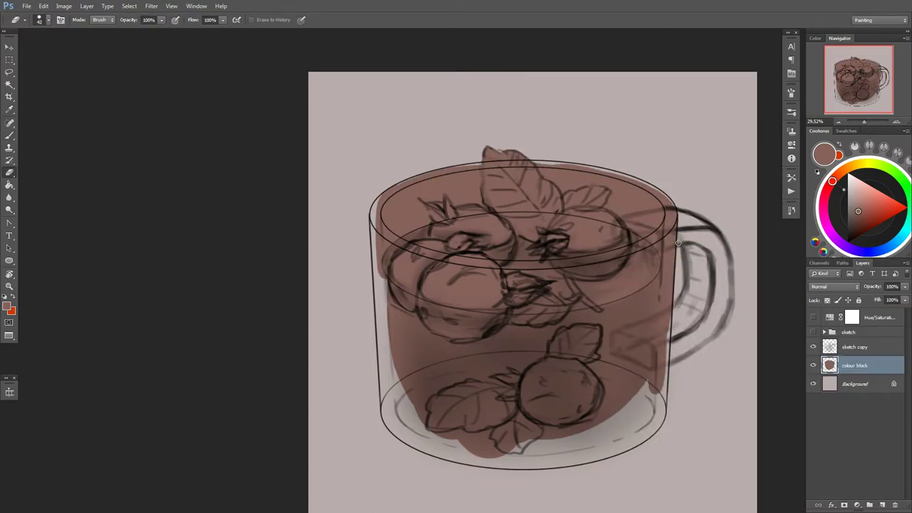
key("b")
mouse_move(678, 242)
left_mouse_down()
mouse_move(683, 324)
mouse_move(717, 360)
mouse_move(727, 310)
left_mouse_up()
mouse_move(678, 213)
left_mouse_down()
mouse_move(703, 321)
mouse_move(667, 367)
left_mouse_up()
scroll(697, 339, "down", 2)
left_click_drag(663, 335, 535, 392)
left_click_drag(571, 362, 643, 388)
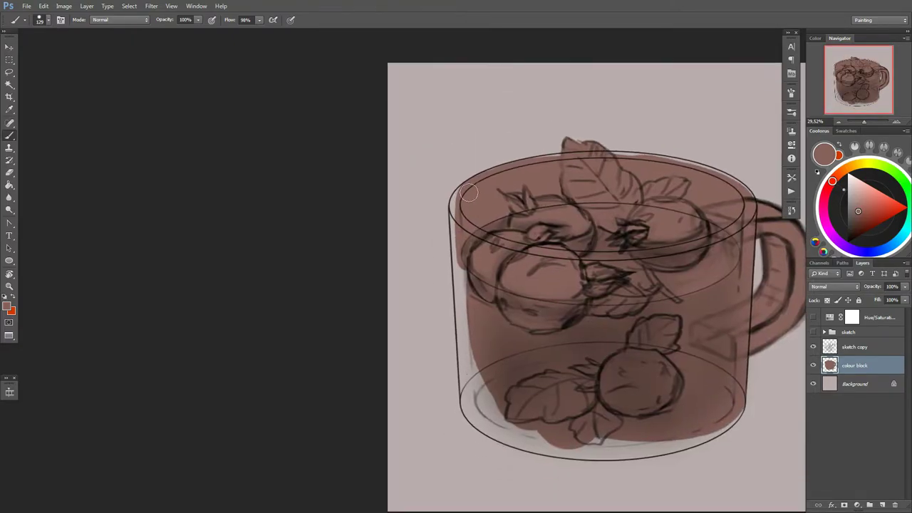
Step: Fill the mug's left wall and upper-left rim in brown, then shrink the brush
mouse_move(469, 192)
left_mouse_down()
mouse_move(462, 274)
mouse_move(471, 413)
left_mouse_up()
left_click_drag(458, 218, 459, 285)
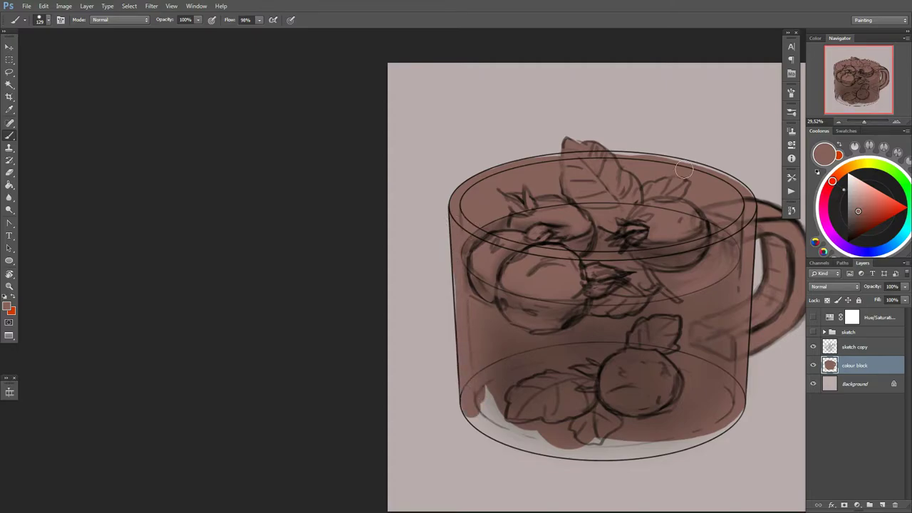
left_click_drag(669, 265, 499, 320)
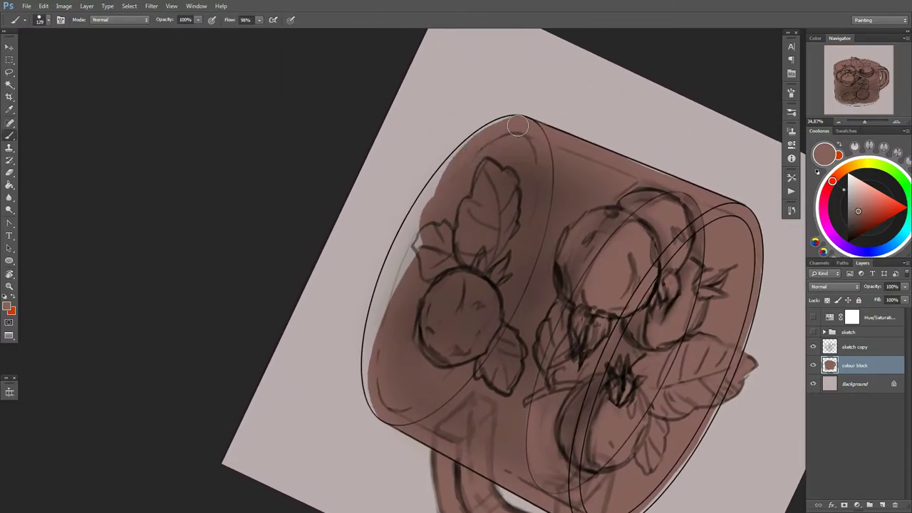
left_click_drag(456, 154, 389, 285)
left_click_drag(410, 235, 378, 396)
scroll(379, 314, "up", 3)
right_click(504, 242)
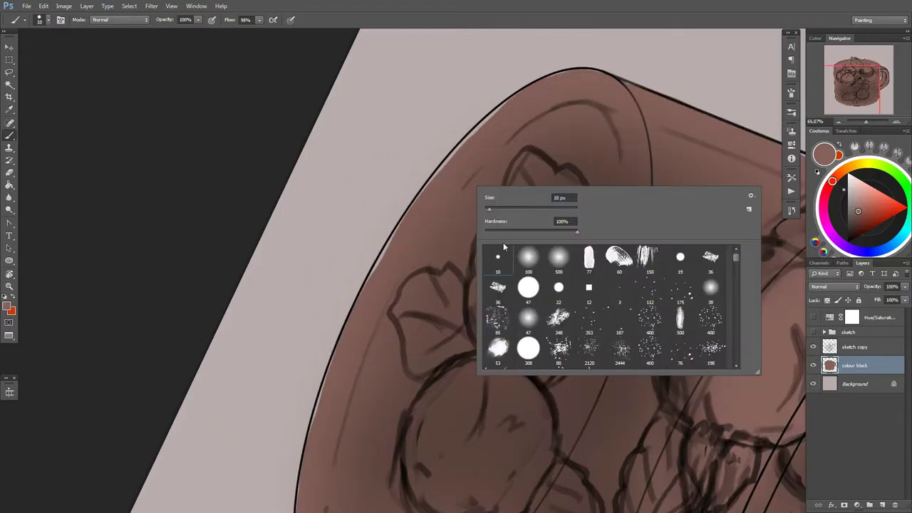
key("Escape")
Step: Rotate, pan and zoom the canvas view around the mug rim
key("r")
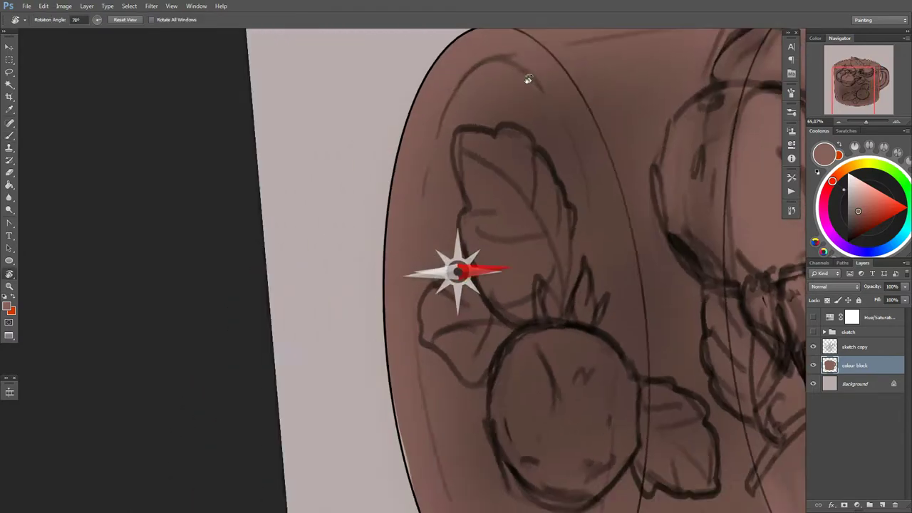
left_click_drag(514, 108, 429, 254)
left_click_drag(524, 215, 383, 273)
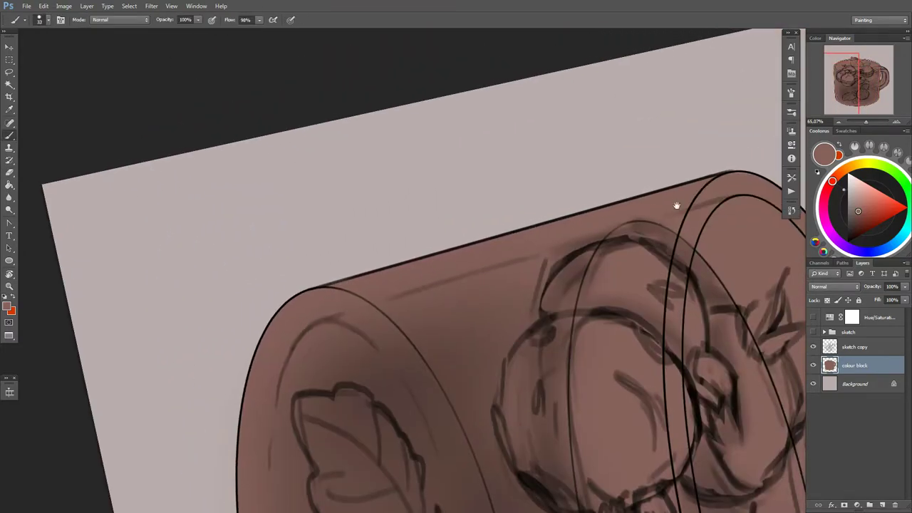
left_click_drag(676, 206, 448, 254)
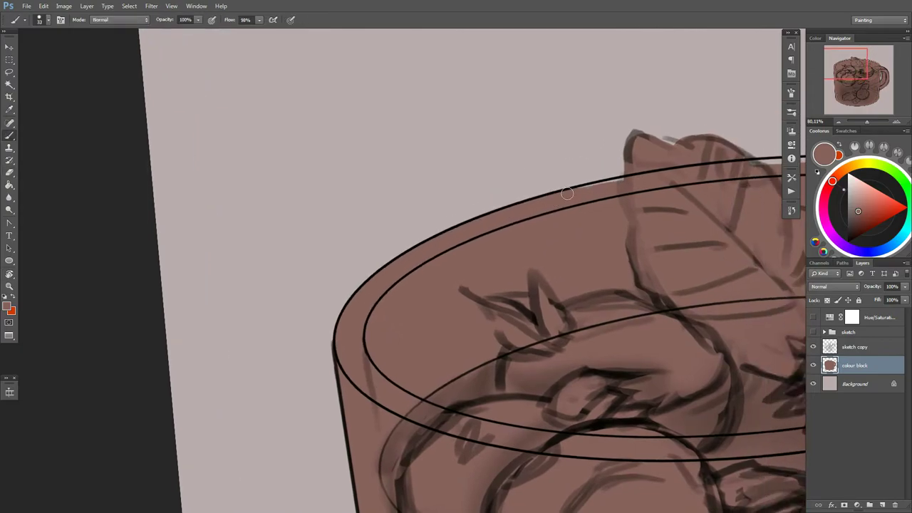
left_click_drag(566, 192, 515, 235)
left_click_drag(638, 186, 488, 220)
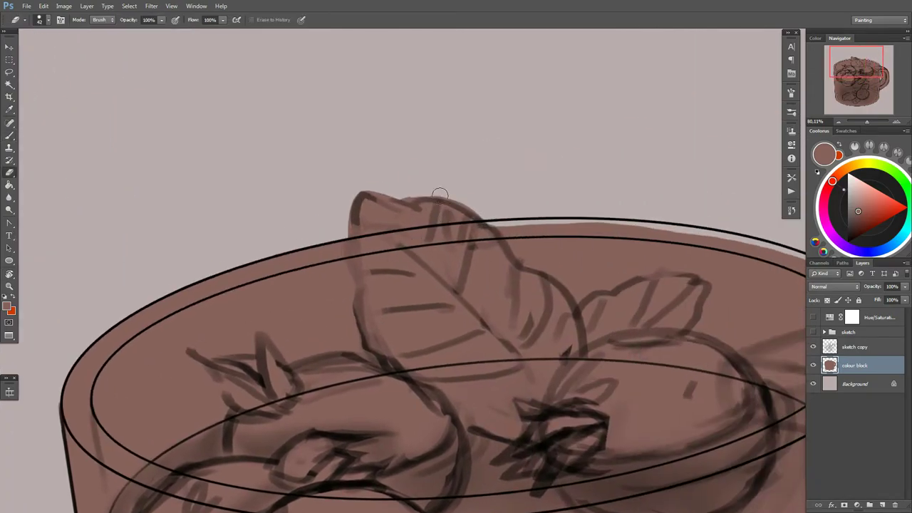
mouse_move(632, 291)
left_mouse_down()
mouse_move(423, 264)
mouse_move(447, 299)
left_mouse_up()
Step: Reset the view, reselect the colour block layer and tidy the fill along the top rim
key("ctrl+0")
left_click(876, 347)
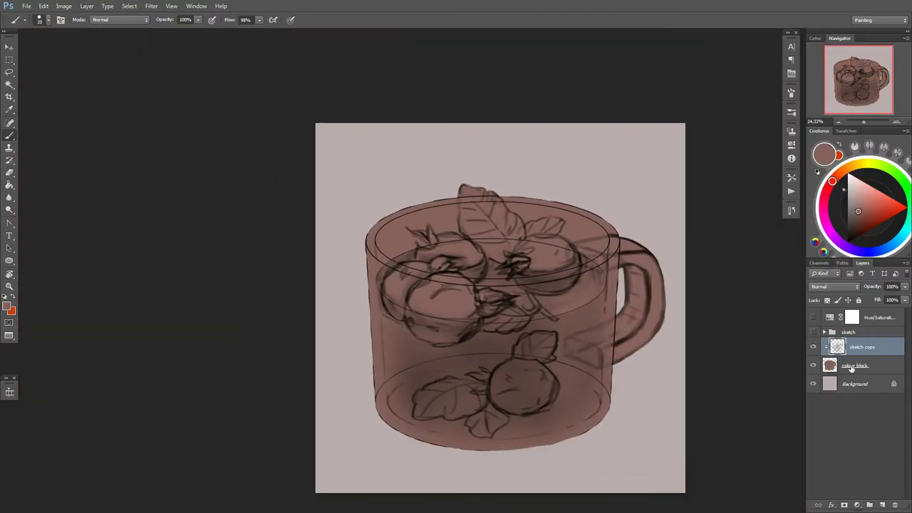
left_click(855, 366)
scroll(387, 261, "up", 3)
scroll(508, 162, "up", 1)
key("e")
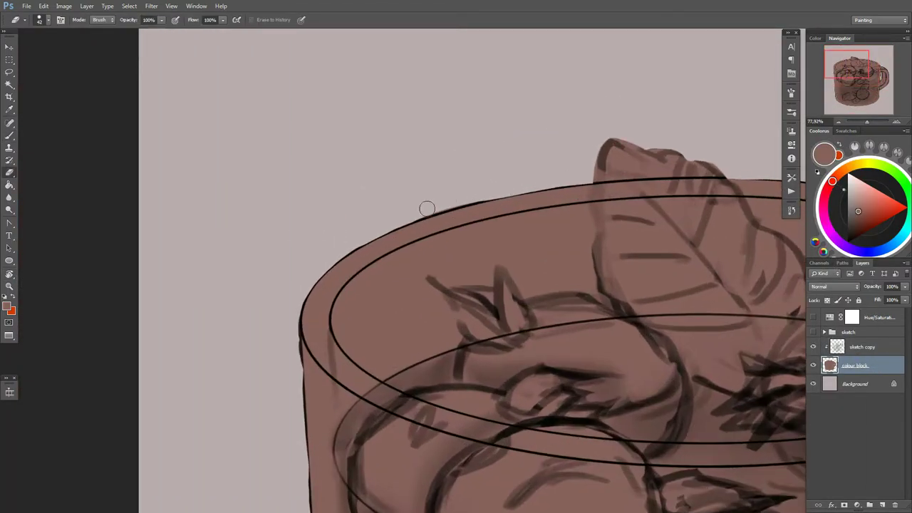
mouse_move(510, 218)
left_mouse_down()
mouse_move(473, 218)
mouse_move(450, 279)
mouse_move(673, 274)
mouse_move(505, 292)
mouse_move(520, 269)
left_mouse_up()
key("r")
key("b")
right_click(529, 345)
right_click(238, 345)
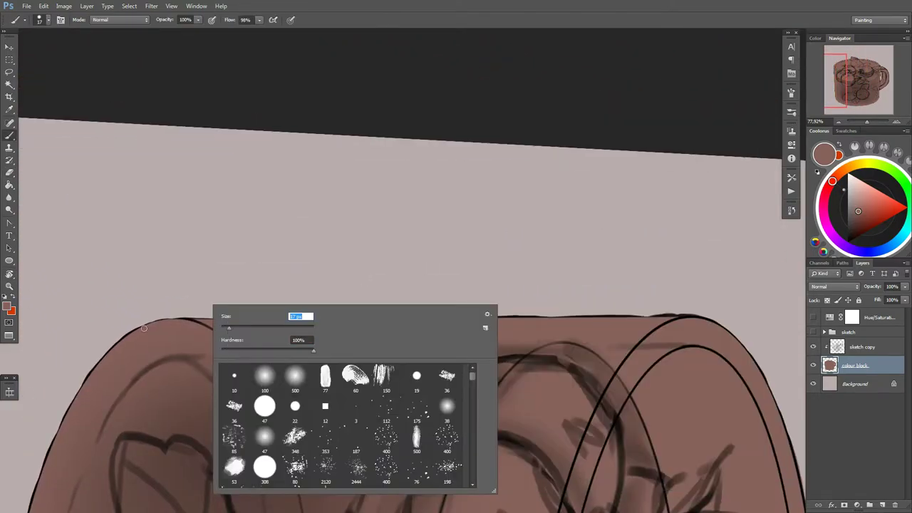
key("Escape")
left_click_drag(134, 332, 530, 326)
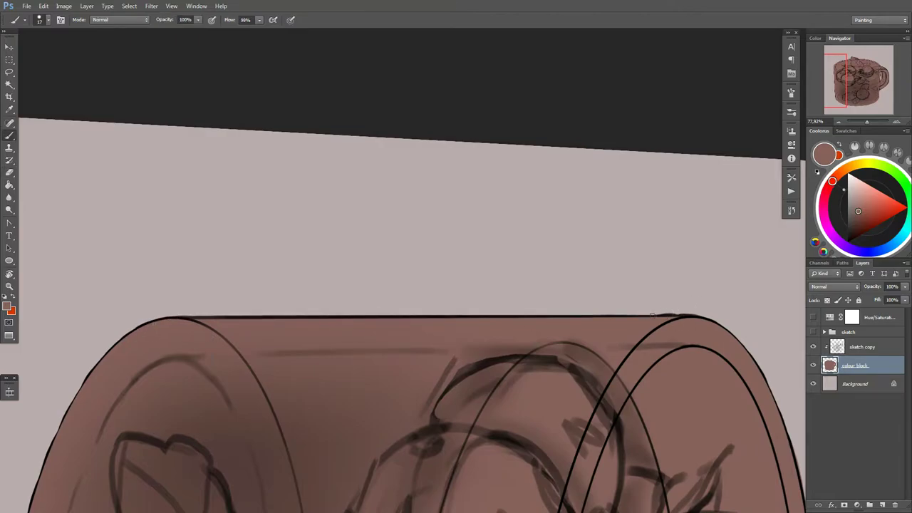
Step: Turn the view toward the mug's bottom edge and set the eraser size
key("e")
key("r")
scroll(610, 387, "down", 5)
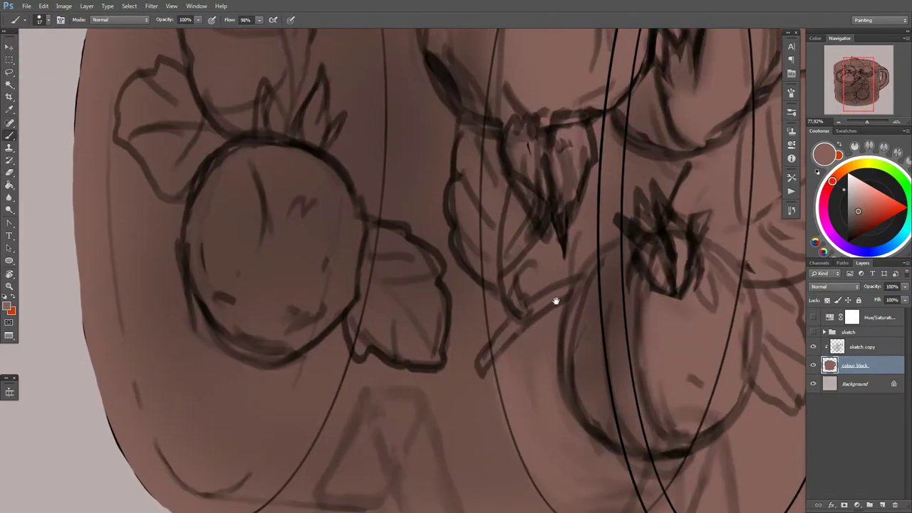
left_click_drag(554, 302, 671, 307)
scroll(265, 387, "down", 3)
key("b")
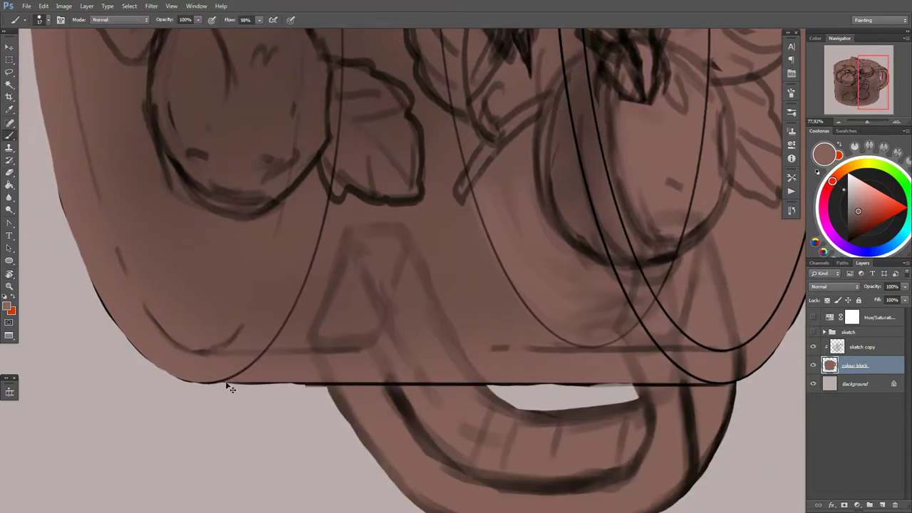
key("e")
left_click_drag(680, 378, 571, 306)
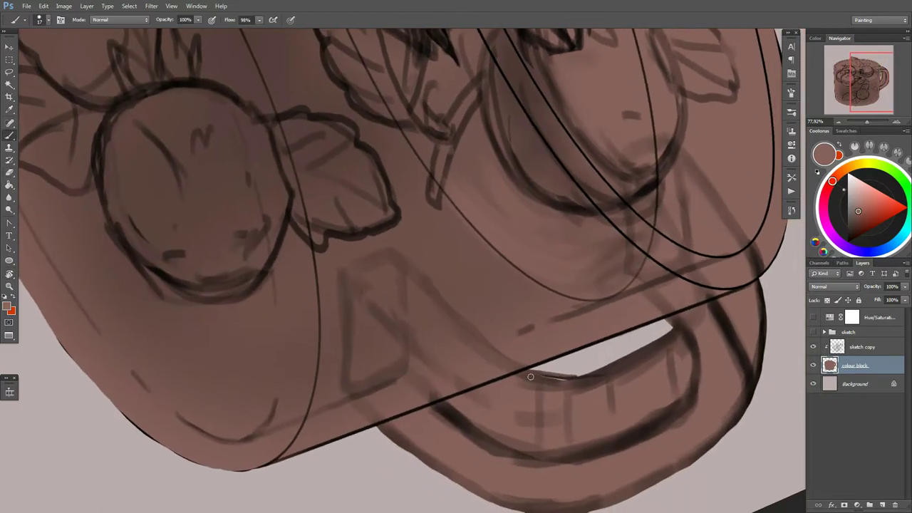
right_click(571, 307)
key("Escape")
key("r")
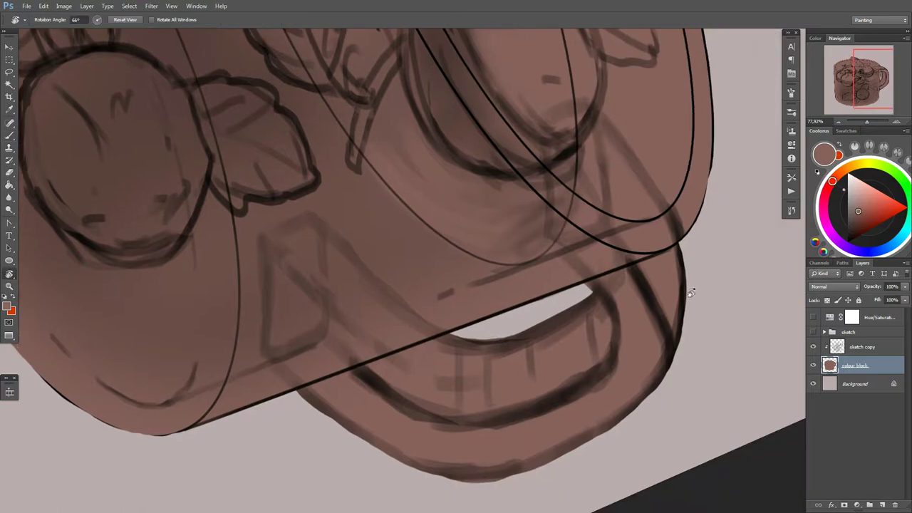
Step: Rotate the view around the handle and clean up the handle's top edge
mouse_move(673, 330)
left_mouse_down()
mouse_move(584, 309)
mouse_move(578, 204)
mouse_move(489, 247)
left_mouse_up()
key("b")
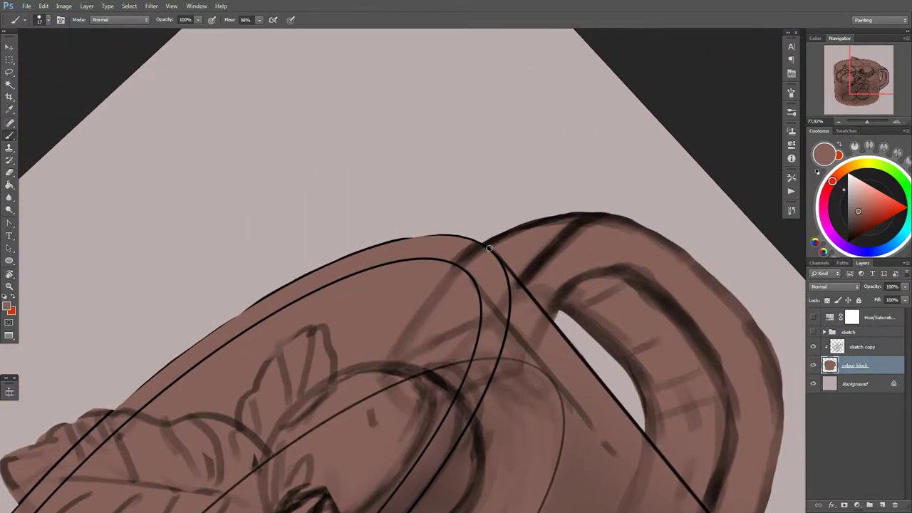
left_click_drag(606, 221, 456, 313)
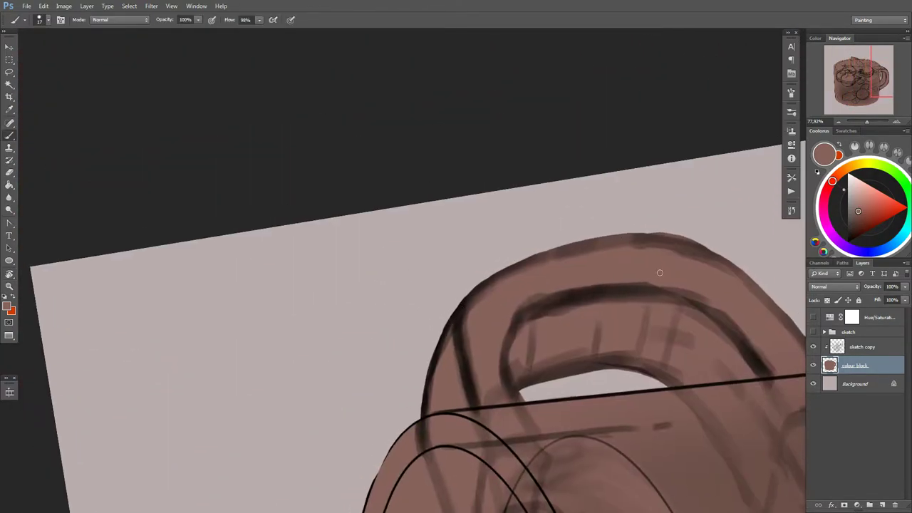
left_click_drag(660, 272, 603, 377)
key("e")
left_click_drag(676, 218, 537, 246)
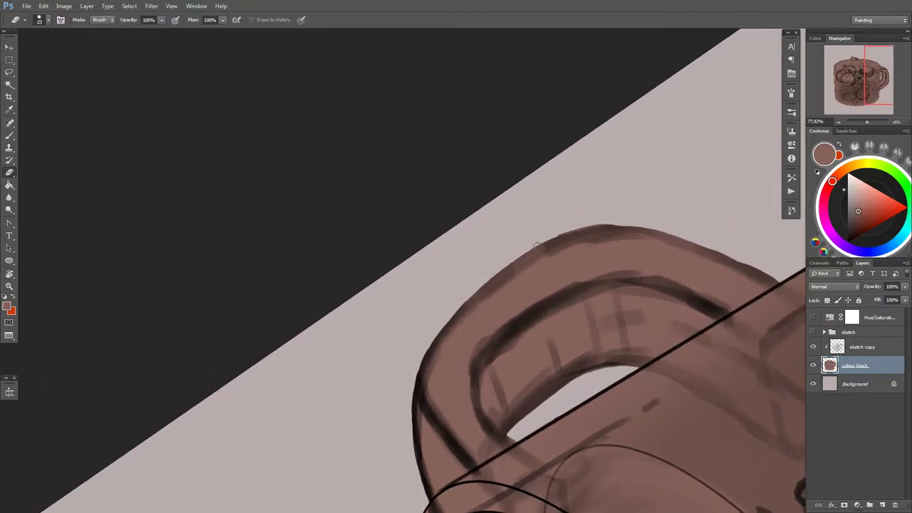
left_click_drag(480, 281, 578, 326)
key("b")
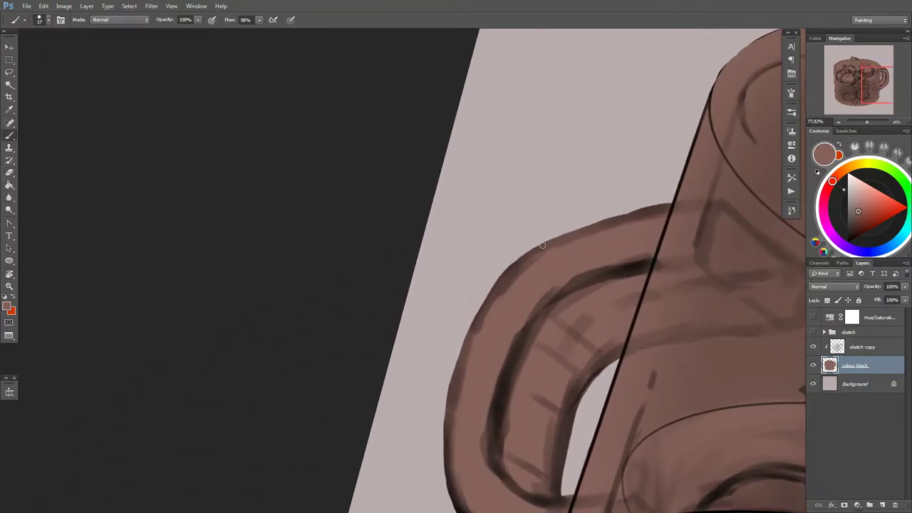
left_click_drag(543, 245, 673, 204)
Step: Tidy the fill along the mug's top-left edge and touch up the rim edge
left_click_drag(497, 333, 395, 320)
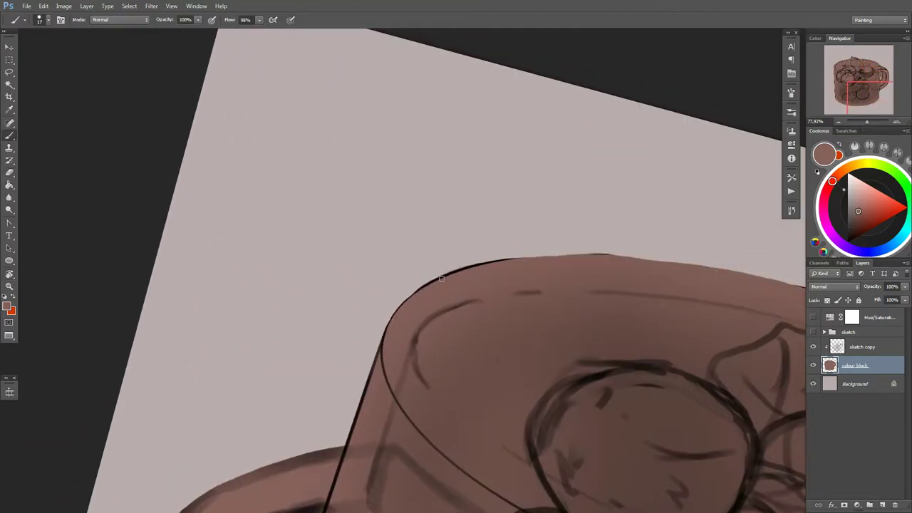
mouse_move(442, 279)
left_mouse_down()
mouse_move(389, 329)
mouse_move(361, 307)
left_mouse_up()
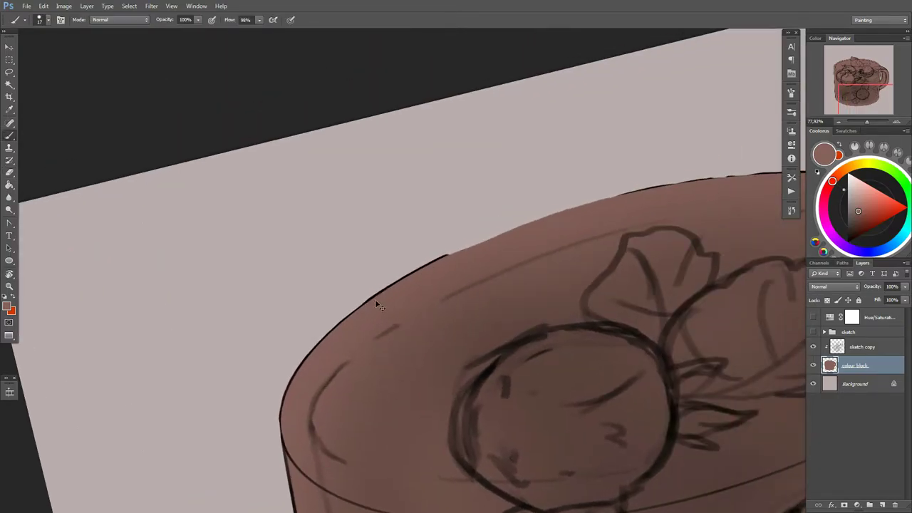
mouse_move(464, 275)
left_mouse_down()
mouse_move(363, 296)
mouse_move(383, 283)
left_mouse_up()
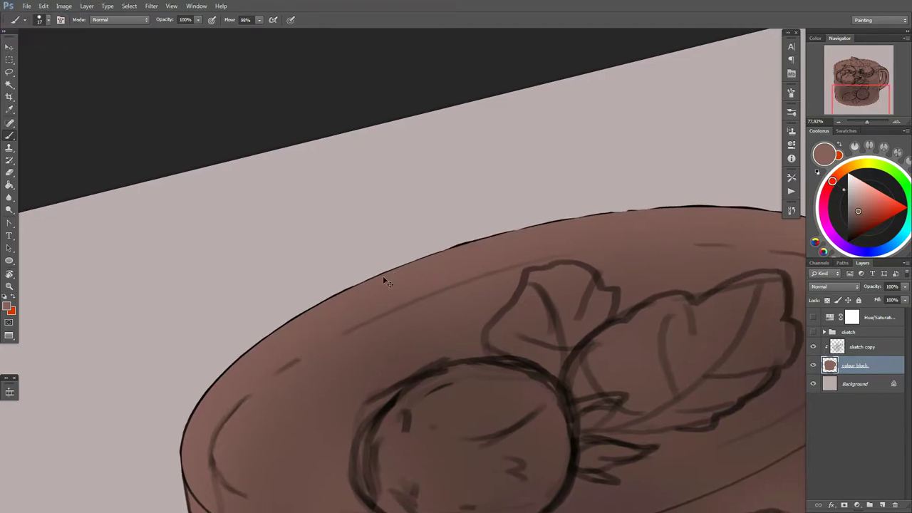
mouse_move(440, 254)
left_mouse_down()
mouse_move(440, 283)
mouse_move(387, 199)
mouse_move(339, 190)
left_mouse_up()
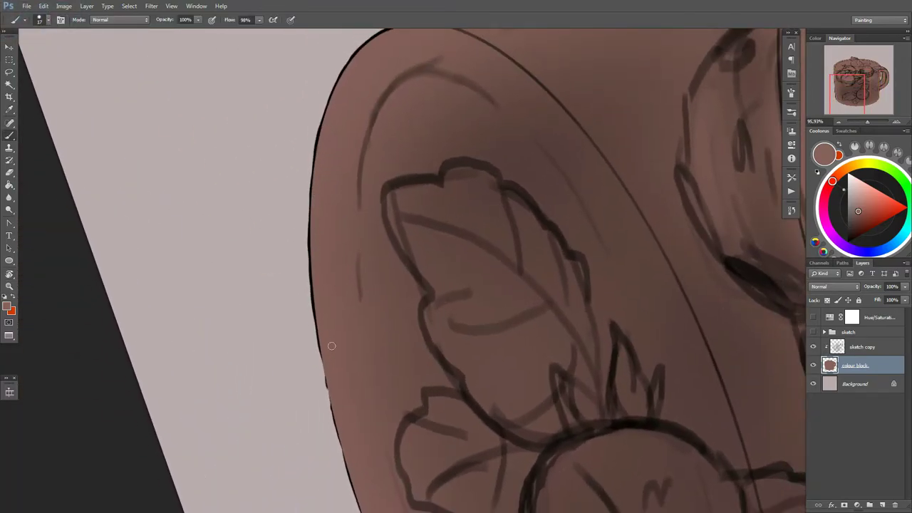
mouse_move(332, 346)
left_mouse_down()
mouse_move(307, 133)
mouse_move(343, 208)
left_mouse_up()
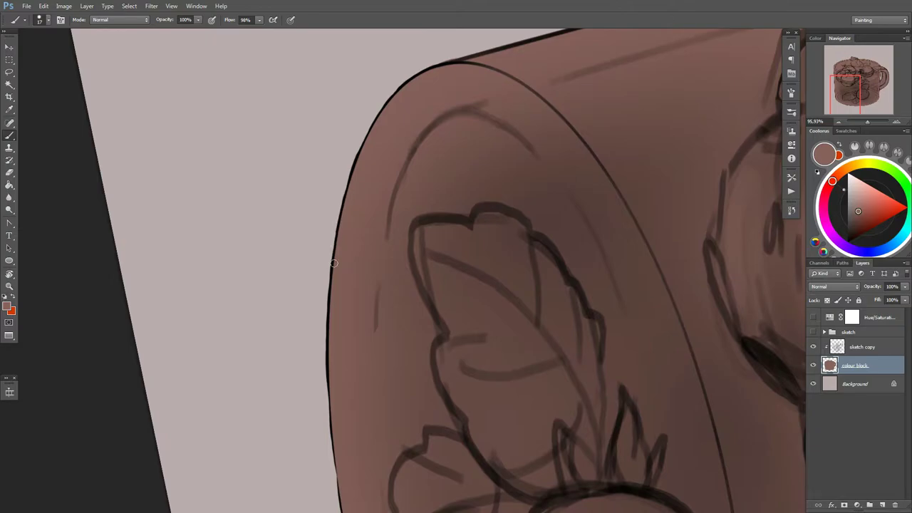
mouse_move(354, 171)
left_mouse_down()
mouse_move(373, 128)
mouse_move(381, 178)
mouse_move(499, 222)
mouse_move(377, 170)
mouse_move(456, 350)
mouse_move(337, 306)
left_mouse_up()
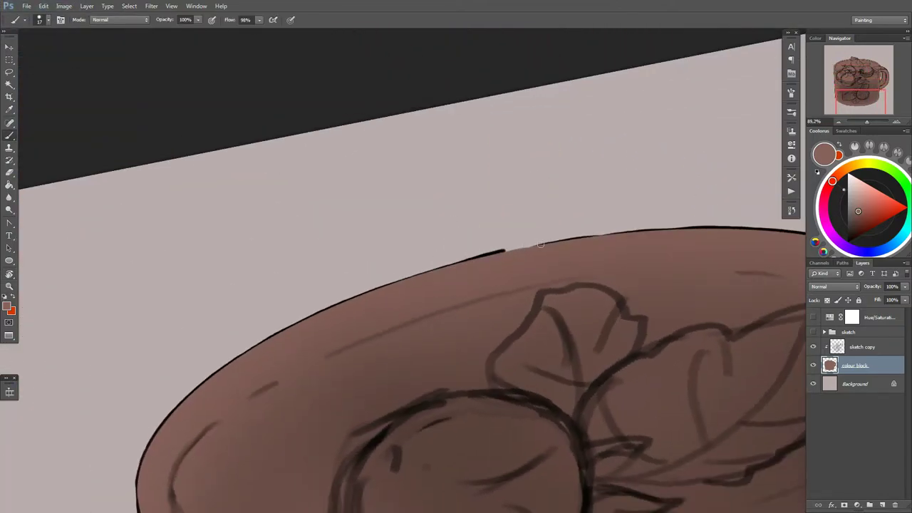
key("e")
mouse_move(503, 249)
left_mouse_down()
mouse_move(615, 235)
mouse_move(282, 325)
left_mouse_up()
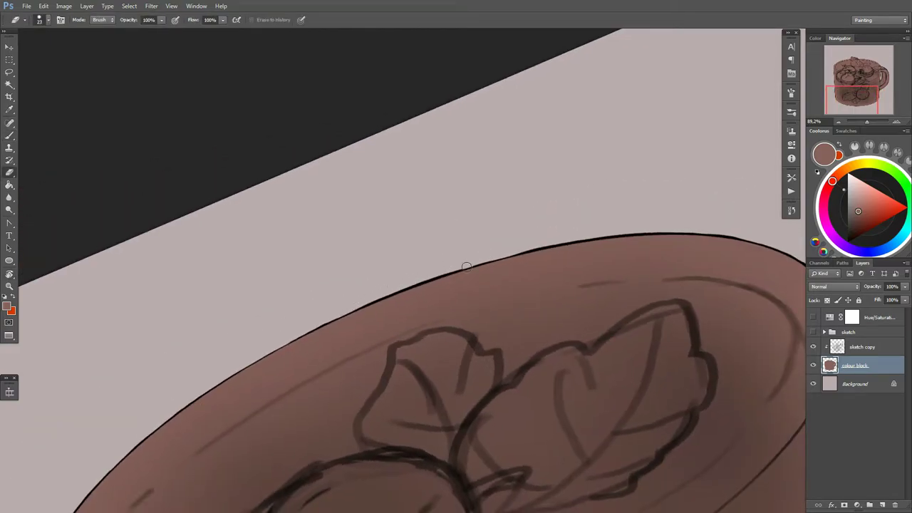
Step: Reorient the view to bring the handle and upper rim into view
key("r")
left_click_drag(466, 266, 452, 285)
key("b")
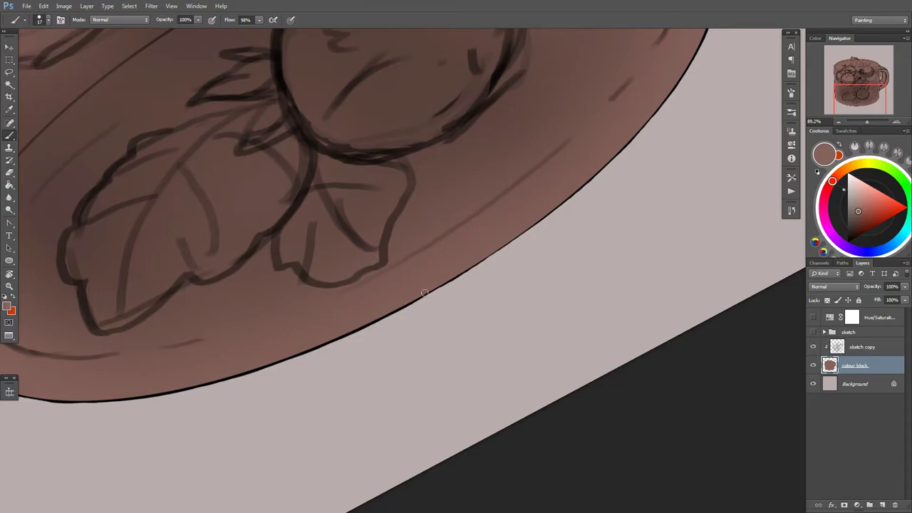
scroll(424, 292, "down", 5)
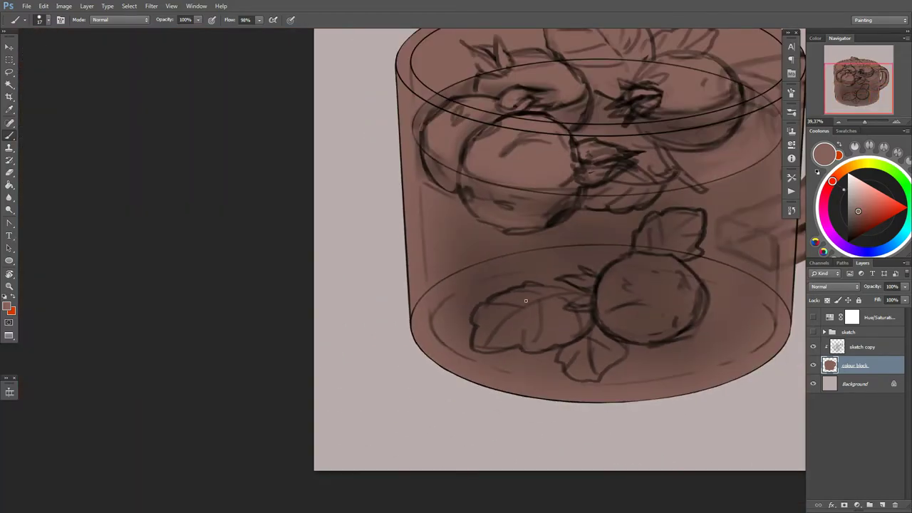
left_click_drag(421, 360, 385, 390)
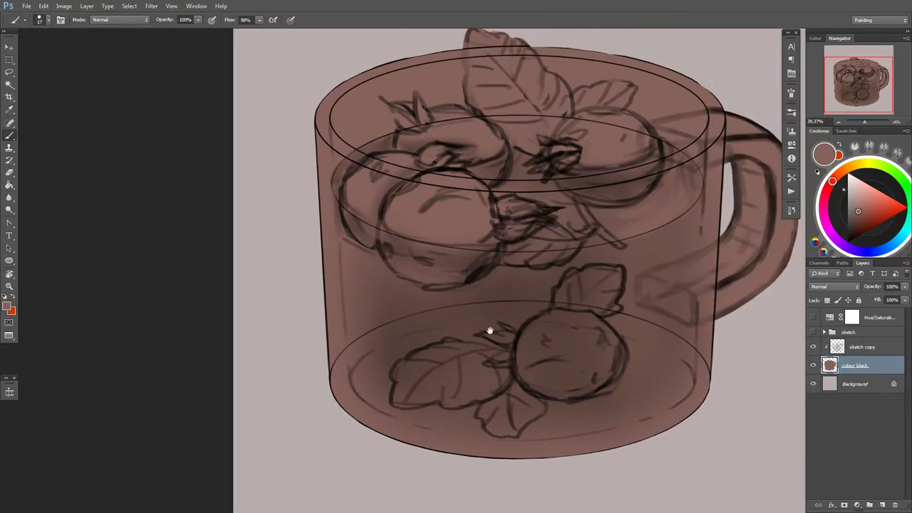
scroll(373, 212, "up", 5)
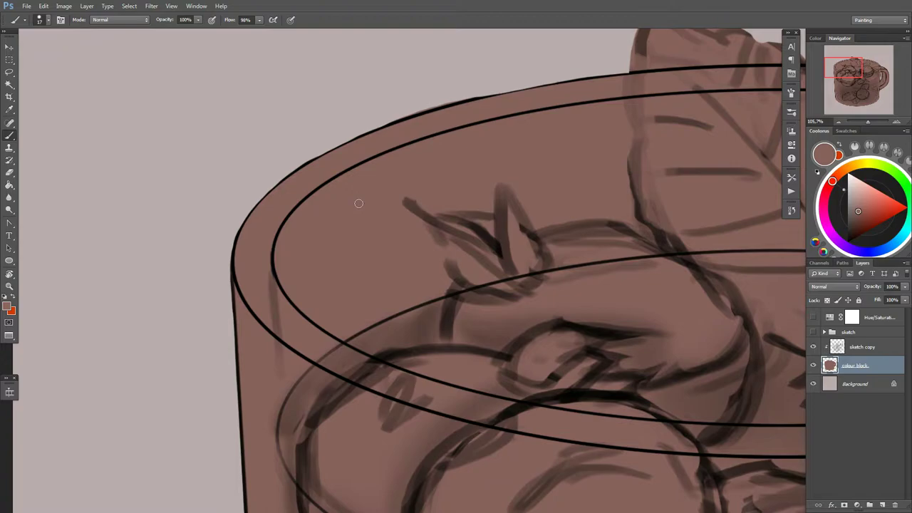
left_click_drag(358, 203, 396, 265)
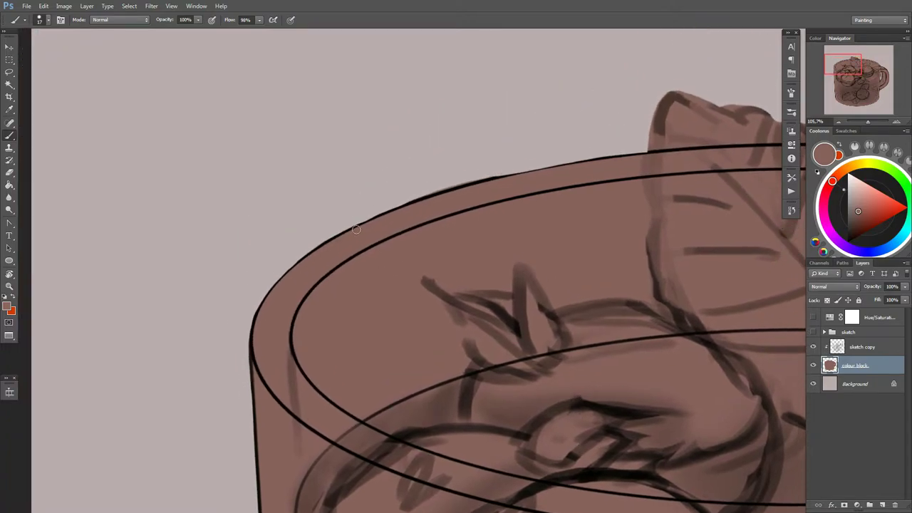
Step: Redraw the rim outline darker and follow the rim toward the leaves and handle
key("e")
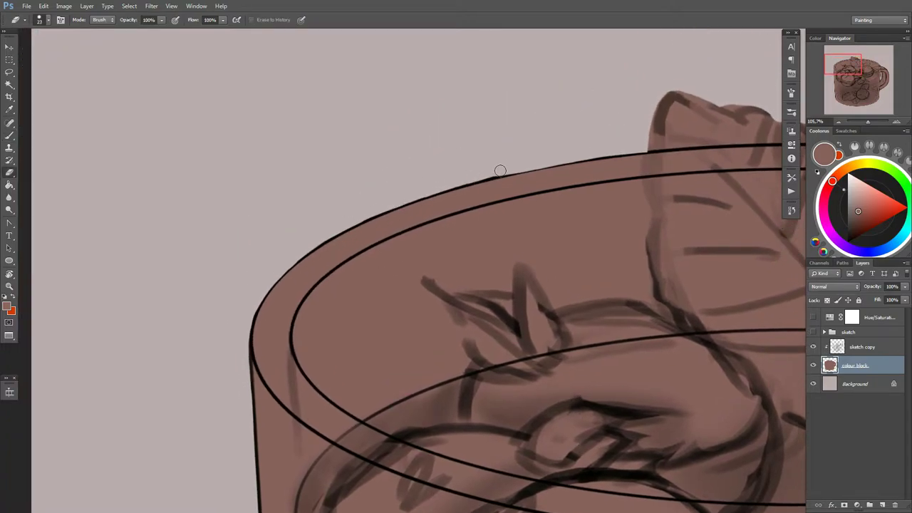
key("b")
left_click_drag(470, 183, 536, 170)
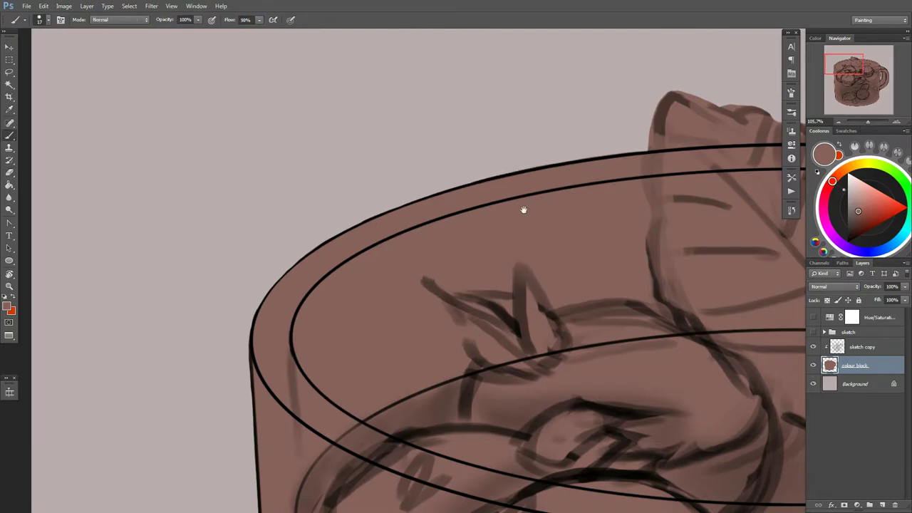
left_click_drag(524, 210, 110, 359)
left_click_drag(580, 192, 509, 220)
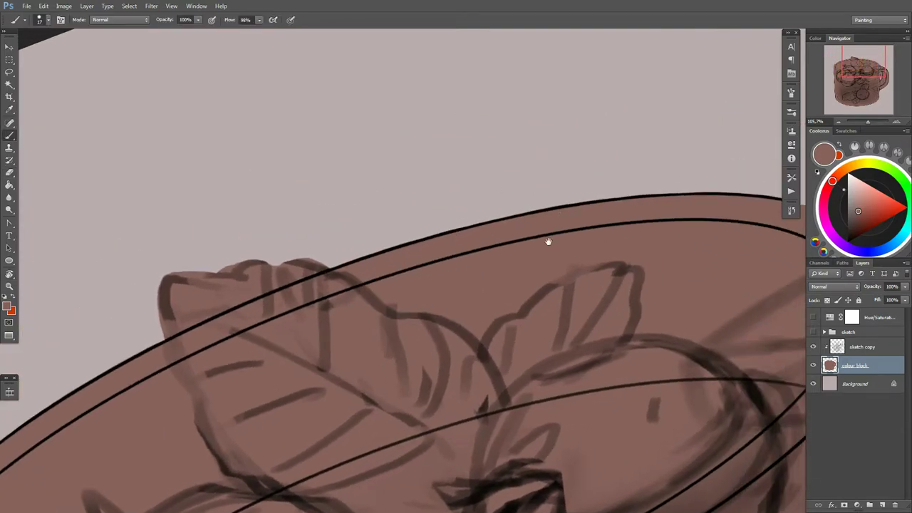
left_click_drag(548, 241, 531, 206)
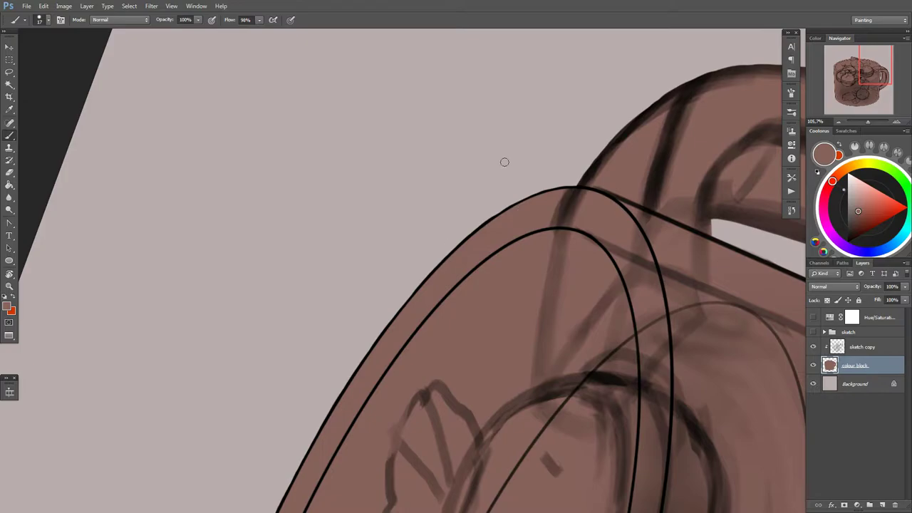
scroll(505, 162, "down", 5)
Step: Tint the sketch copy line art dark red
left_click(862, 346)
right_click(876, 224)
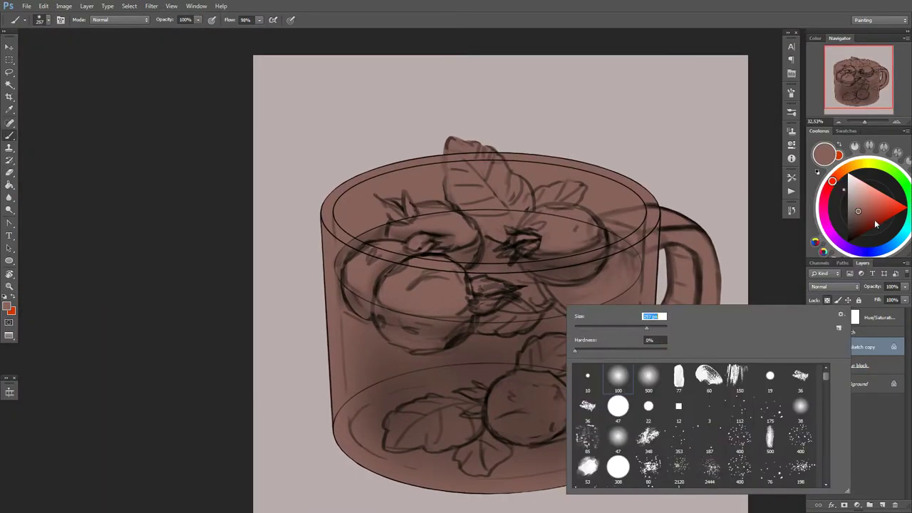
left_click(874, 228)
left_click_drag(628, 228, 670, 342)
Step: Merge the line art into the colour block, undo it, and confirm the colour block layer name
scroll(537, 382, "down", 1)
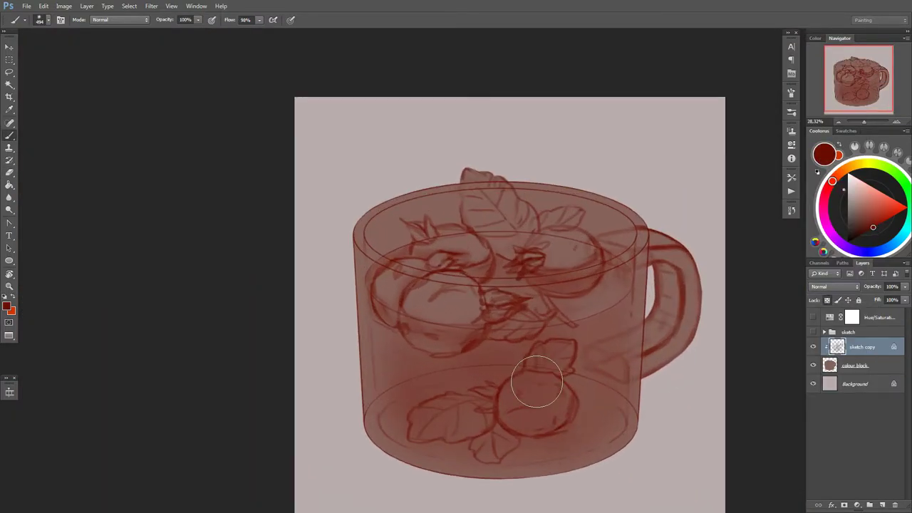
key("ctrl+e")
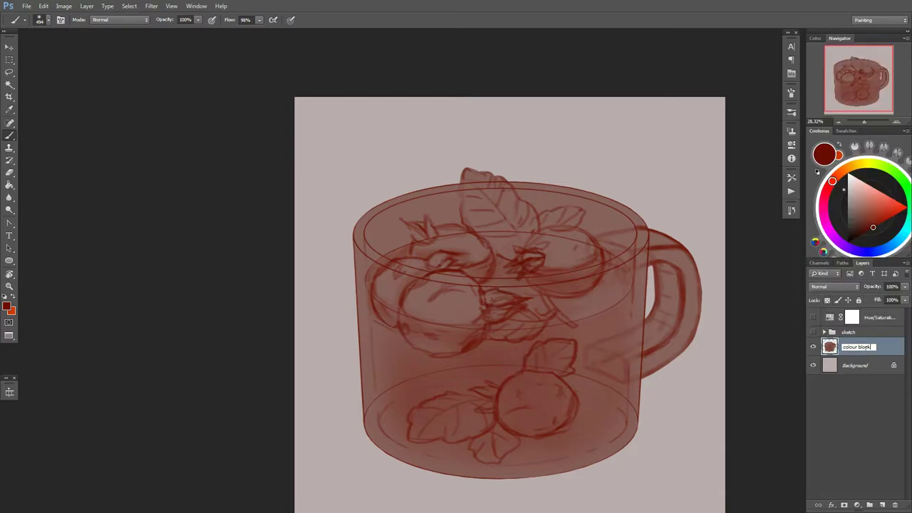
scroll(544, 346, "up", 1)
left_click_drag(557, 403, 543, 347)
key("ctrl+z")
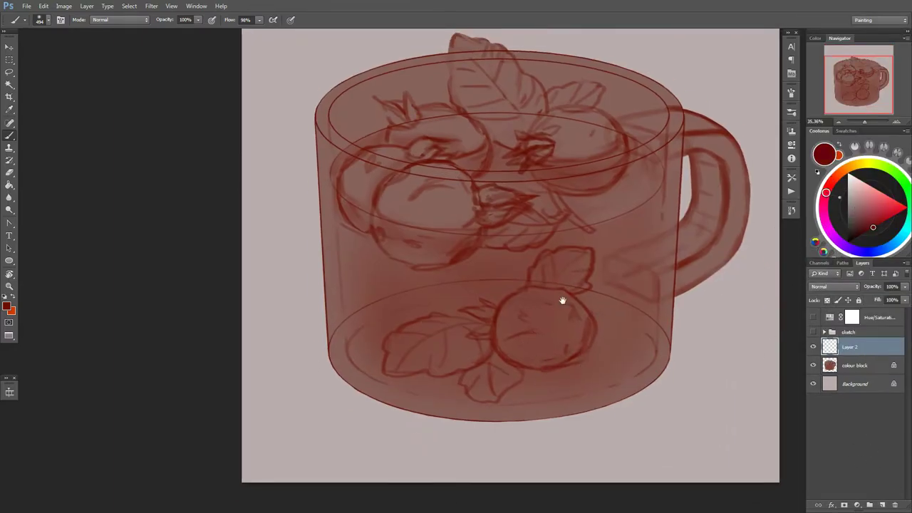
scroll(562, 301, "up", 1)
double_click(859, 367)
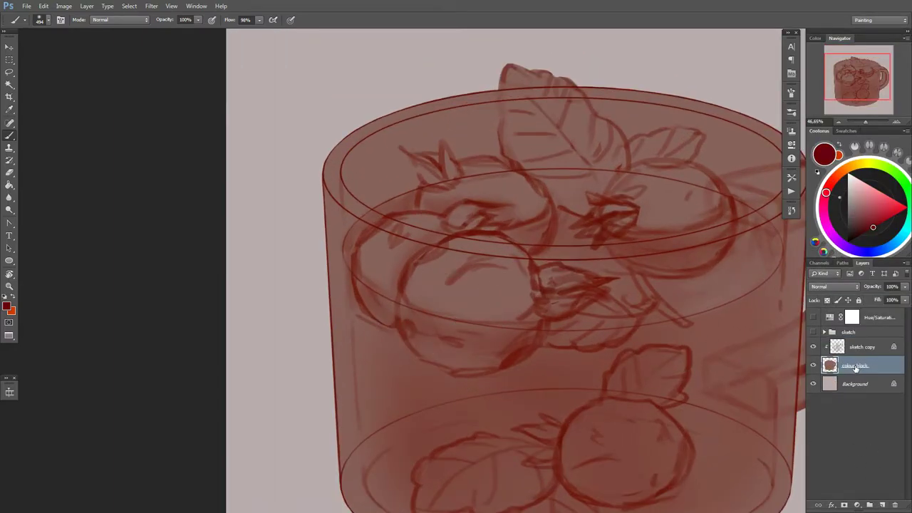
key("Return")
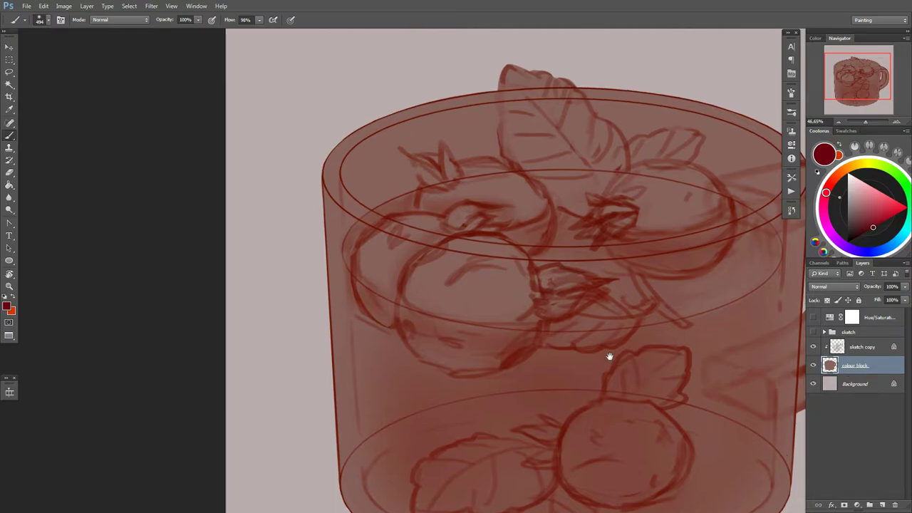
left_click_drag(609, 358, 595, 331)
Step: Add a clipped Layer 2 and paint sampled brownish red into the left fruit
key("ctrl+shift+alt+n")
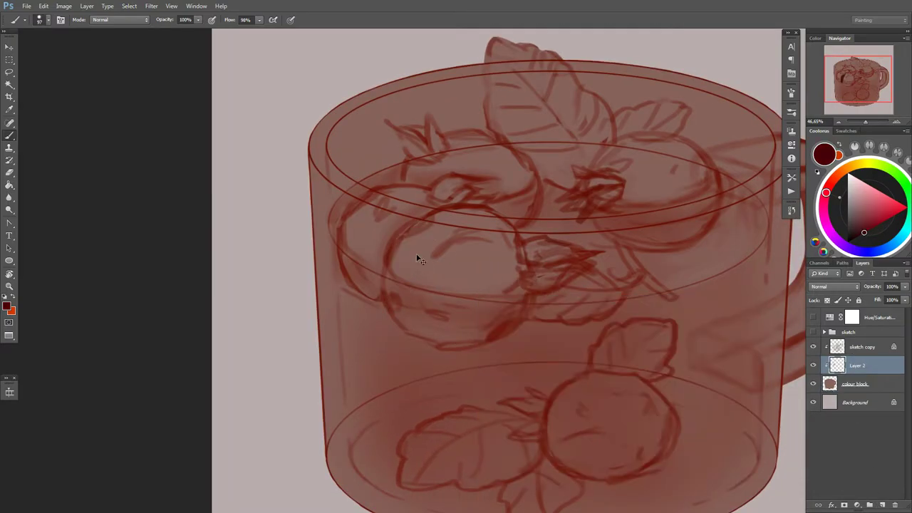
left_click(418, 259, "alt")
left_click_drag(435, 243, 413, 275)
mouse_move(447, 225)
left_mouse_down()
mouse_move(463, 233)
mouse_move(471, 285)
mouse_move(413, 314)
left_mouse_up()
Step: Desaturate the colour block with Hue/Saturation at -38
left_click(856, 384)
key("ctrl+u")
left_click_drag(754, 397, 735, 397)
key("Return")
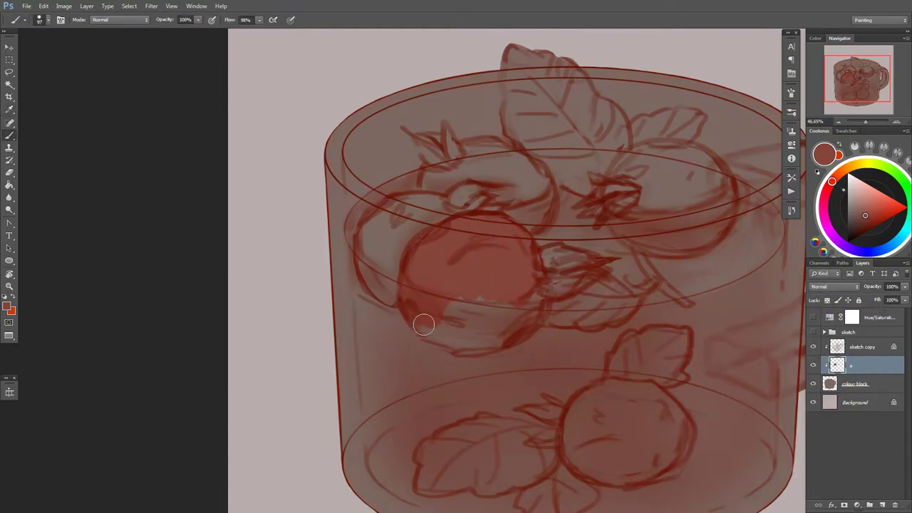
Step: Paint more red over the fruit on Layer 2, toggling layer visibility to compare
key("alt+bracketright")
mouse_move(417, 306)
left_mouse_down()
mouse_move(527, 311)
mouse_move(442, 328)
left_mouse_up()
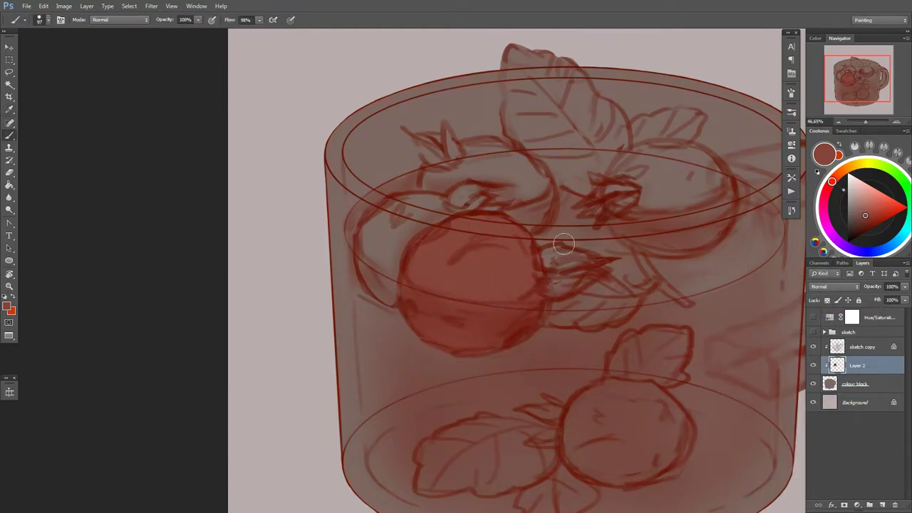
left_click_drag(571, 242, 563, 296)
left_click(813, 384)
left_click_drag(855, 366, 848, 376)
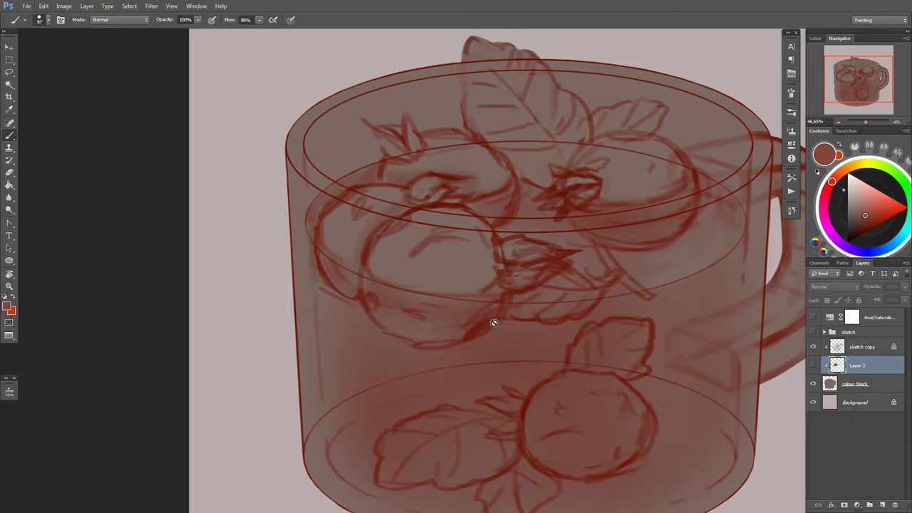
left_click(813, 366)
left_click(813, 366)
left_click_drag(604, 370, 632, 426)
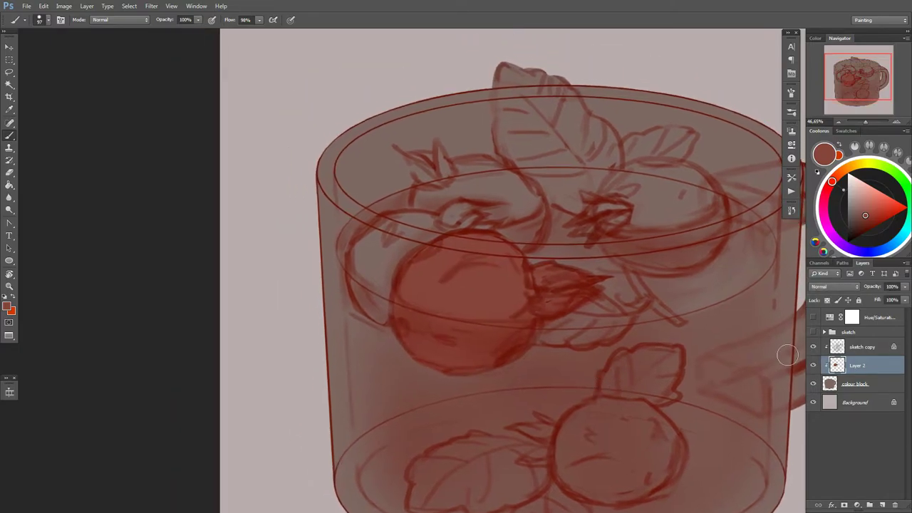
left_click_drag(449, 246, 371, 313)
left_click_drag(399, 356, 467, 246)
Step: With a ~75 px brush, redden the leaves and centre fruit, then hide Layer 2
right_click(467, 246)
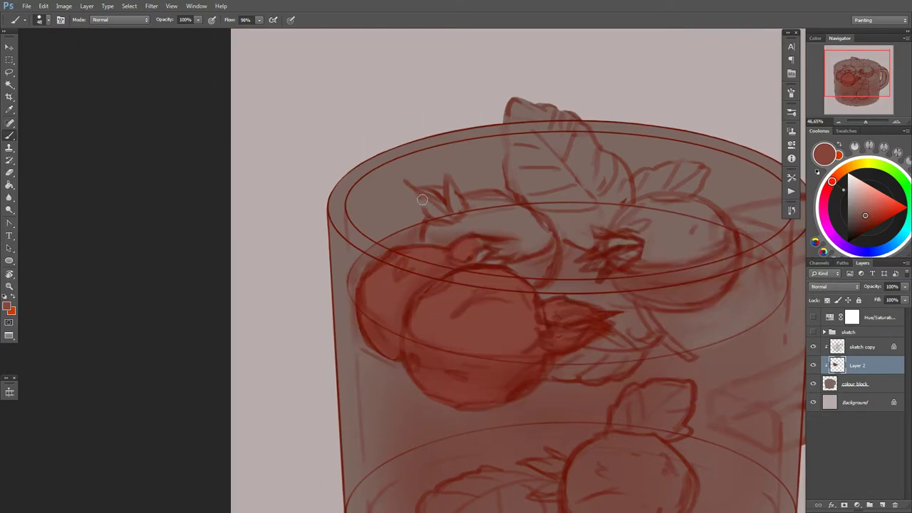
left_click_drag(417, 189, 456, 214)
mouse_move(449, 182)
left_mouse_down()
mouse_move(471, 225)
mouse_move(548, 282)
left_mouse_up()
right_click(496, 214)
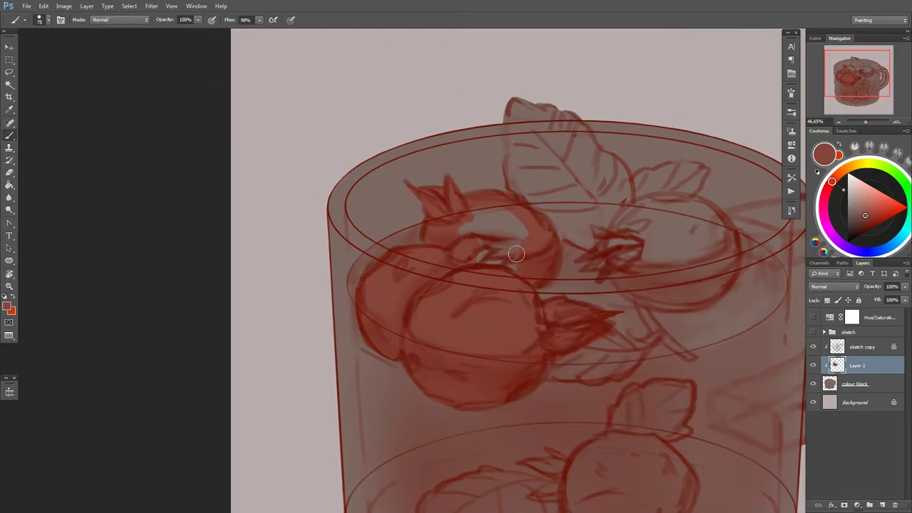
left_click_drag(527, 235, 463, 213)
mouse_move(517, 107)
left_mouse_down()
mouse_move(606, 242)
mouse_move(530, 109)
mouse_move(606, 175)
left_mouse_up()
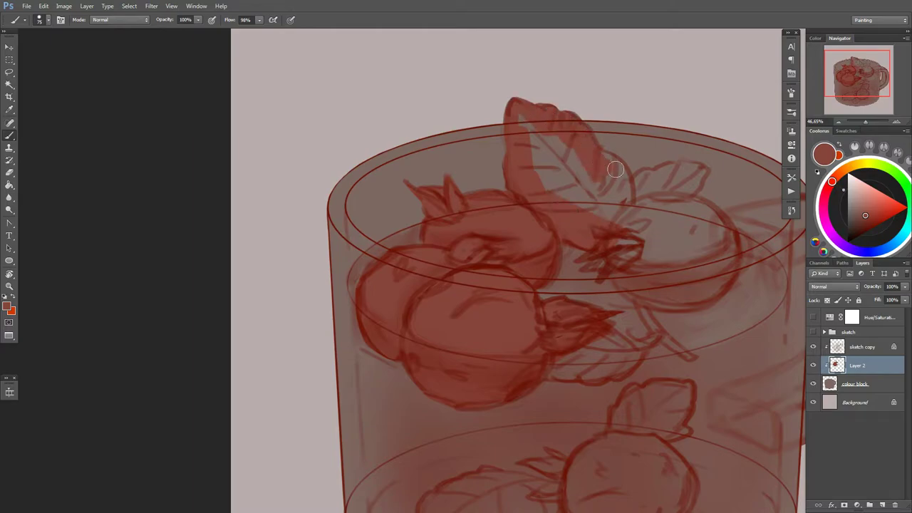
left_click_drag(627, 213, 526, 142)
left_click_drag(634, 168, 673, 210)
left_click(813, 365)
Step: Lasso-select the berries and leaves on the sketch copy line art
left_click(855, 348)
key("l")
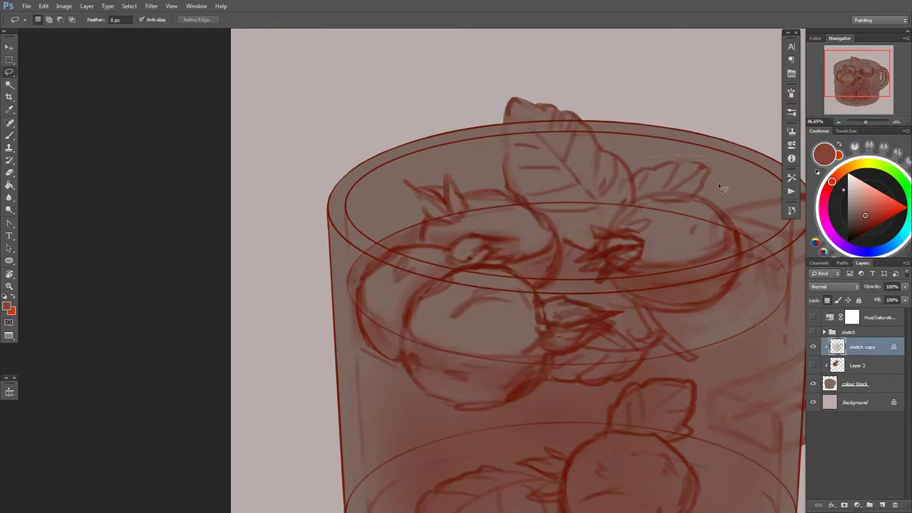
left_click_drag(361, 249, 521, 271)
scroll(521, 271, "down", 2)
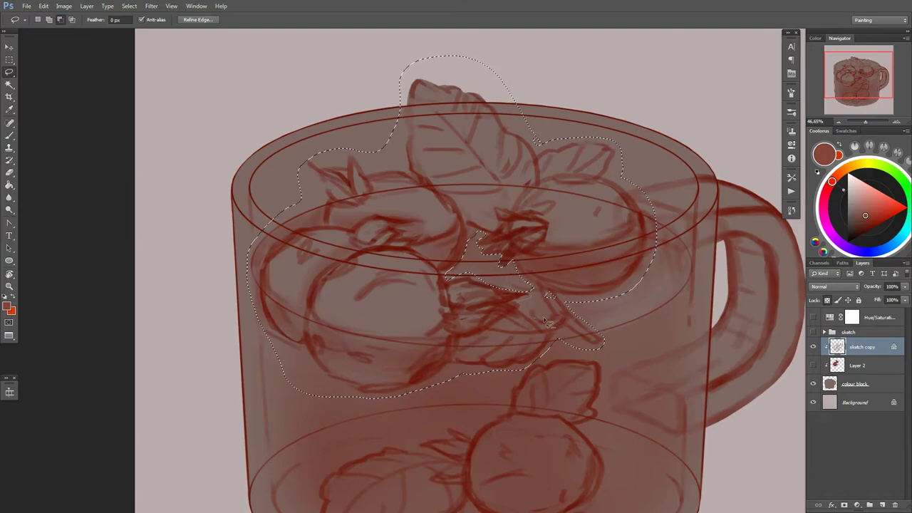
left_click_drag(386, 404, 515, 284)
scroll(529, 293, "down", 3)
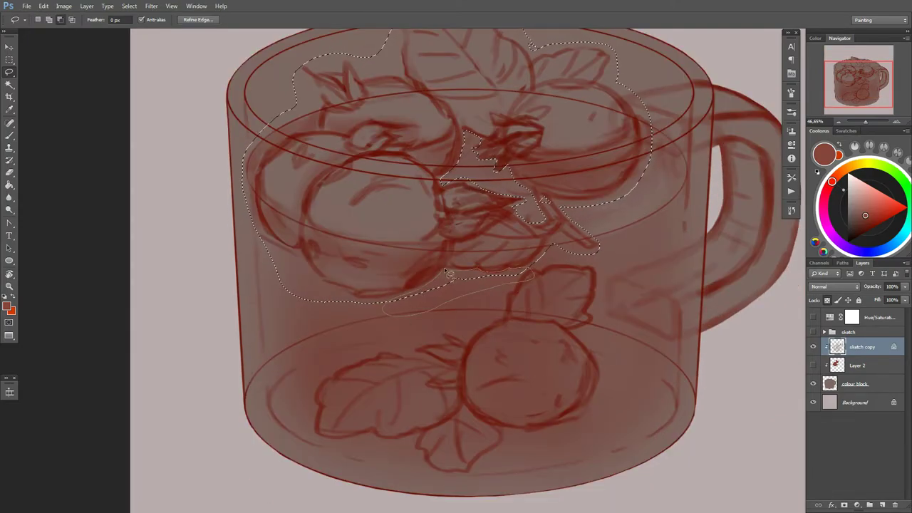
left_click_drag(447, 272, 599, 243)
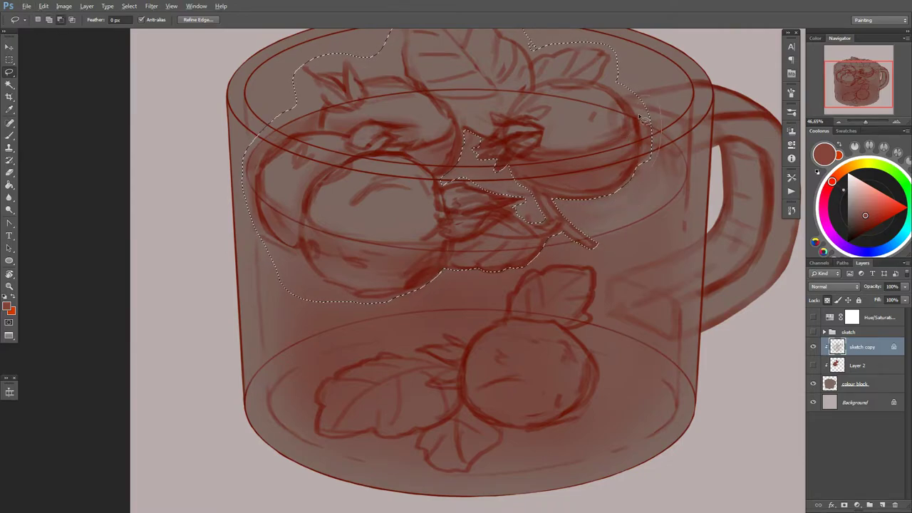
scroll(613, 171, "up", 3)
scroll(622, 162, "down", 3)
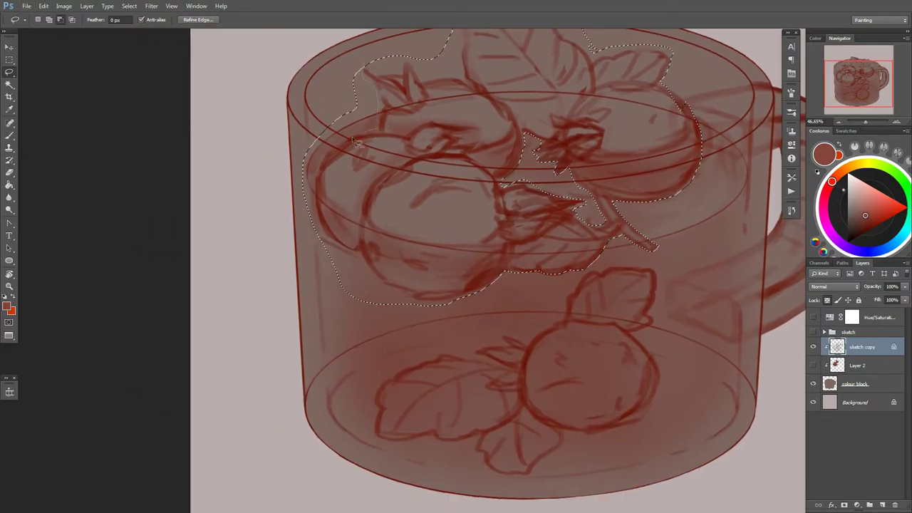
scroll(413, 306, "down", 2)
left_click_drag(456, 316, 364, 399)
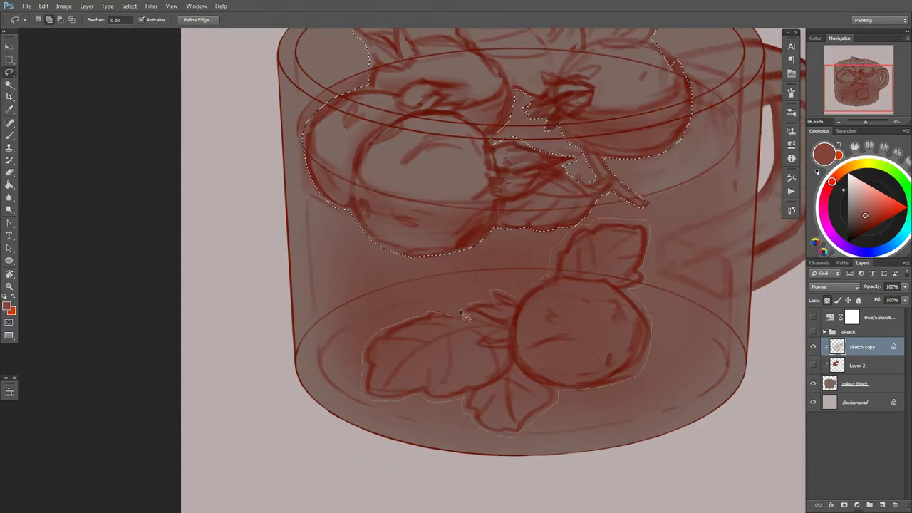
Step: Copy the selection to a new Layer 3 via Layer via Copy and hide the colour block
right_click(538, 324)
left_click(571, 314)
left_click(813, 402)
key("b")
scroll(565, 265, "up", 2)
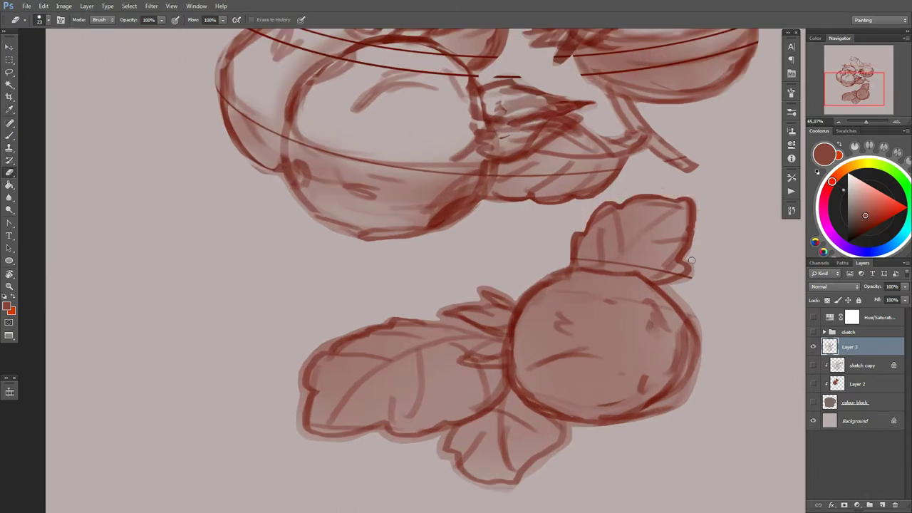
Step: Erase stray strokes from the lower leaf outlines on Layer 3
left_click_drag(699, 288, 633, 248)
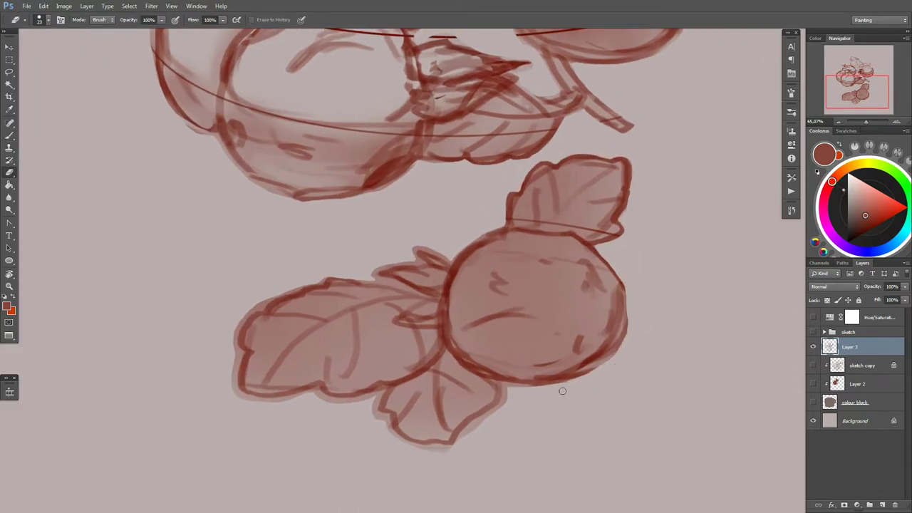
left_click_drag(563, 390, 662, 373)
mouse_move(515, 244)
left_mouse_down()
mouse_move(457, 262)
mouse_move(444, 249)
left_mouse_up()
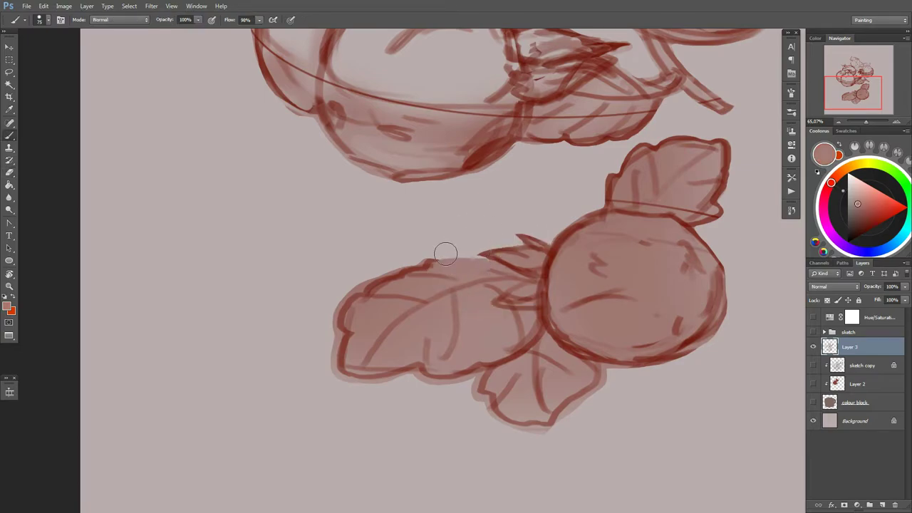
left_click_drag(392, 274, 335, 315)
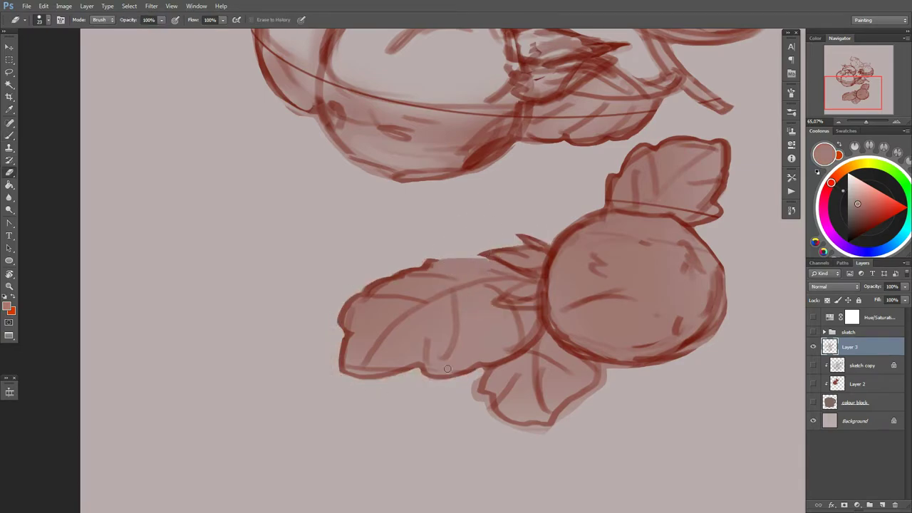
scroll(601, 392, "up", 8)
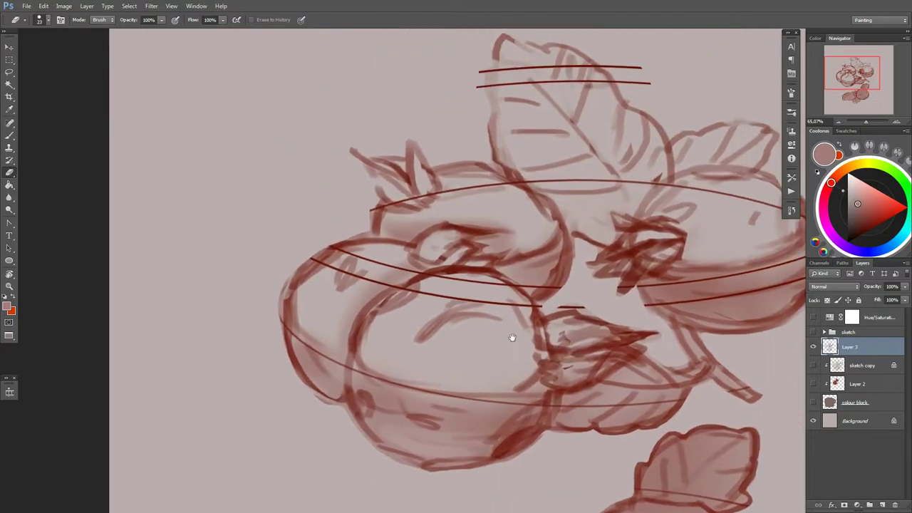
scroll(515, 336, "up", 2)
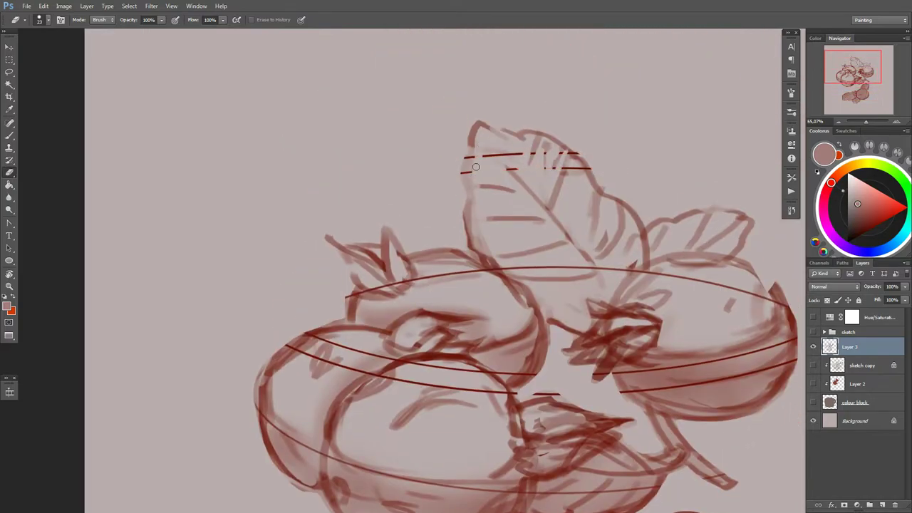
Step: Erase the stray lines across the top leaf and sample a darker red from the line art
scroll(571, 163, "down", 1)
left_click_drag(602, 300, 438, 261)
left_click(610, 232, "alt")
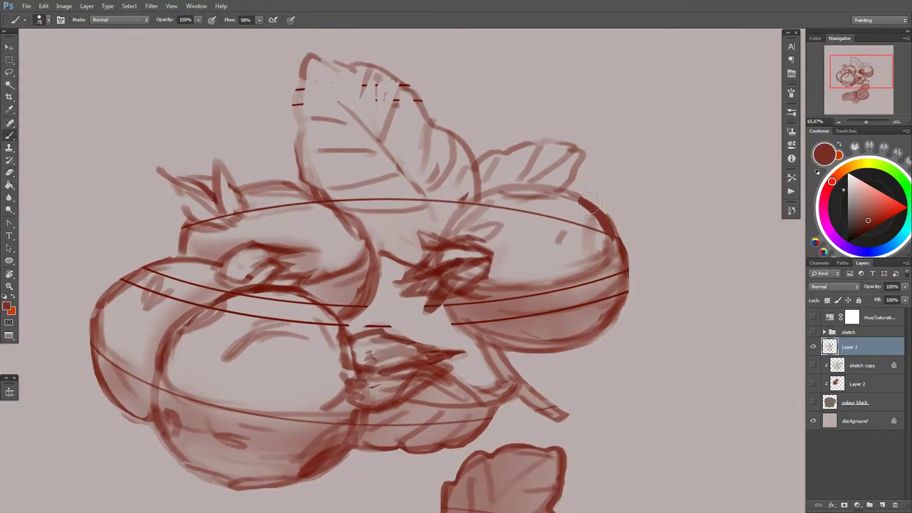
left_click_drag(347, 329, 419, 272)
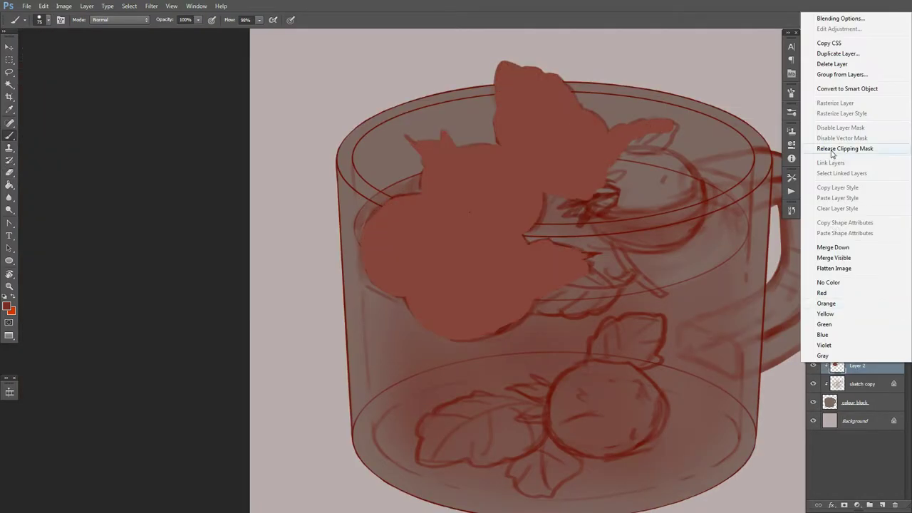
Step: Release the fill layer's clipping mask, rename it 'berries', and hide it
left_click(832, 149)
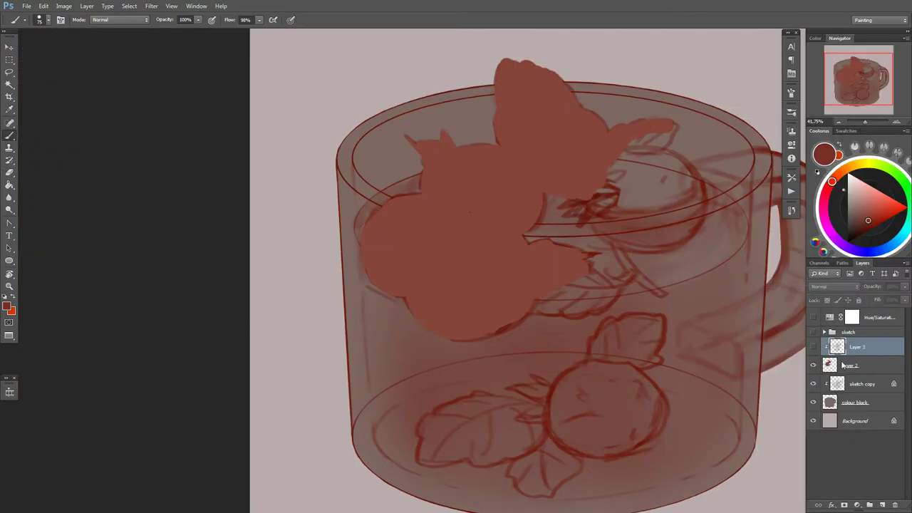
double_click(858, 366)
type("иуккшу")
key("Return")
left_click(813, 366)
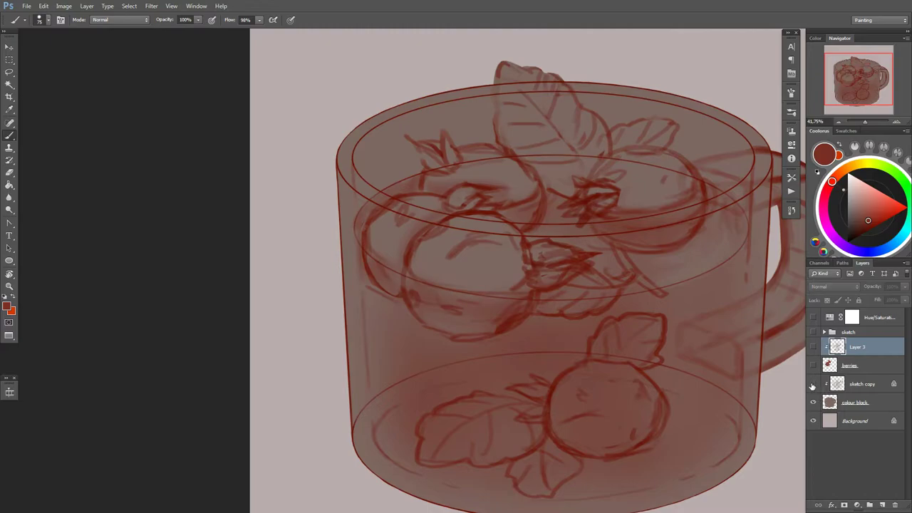
Step: Erase the sketch lines over the top leaves on the sketch copy layer
left_click(862, 384)
key("e")
left_click_drag(545, 58, 507, 39)
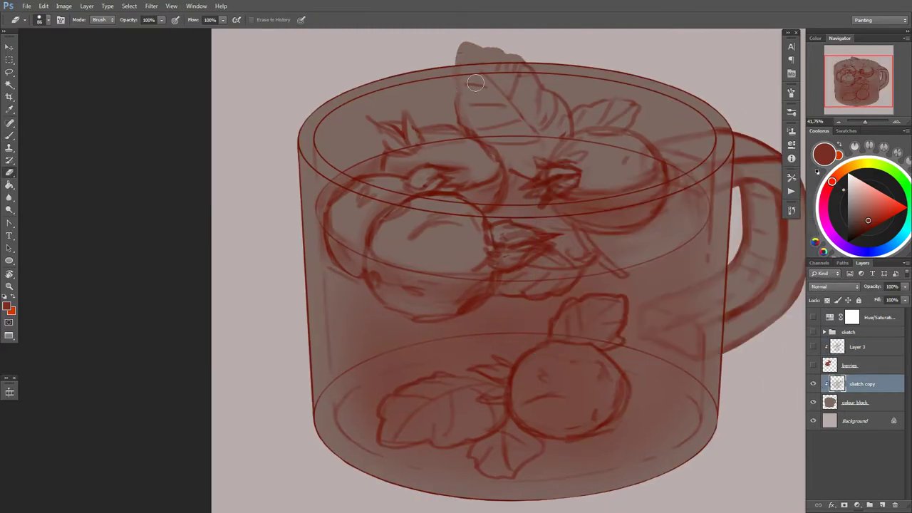
mouse_move(470, 82)
left_mouse_down()
mouse_move(592, 107)
mouse_move(661, 156)
left_mouse_up()
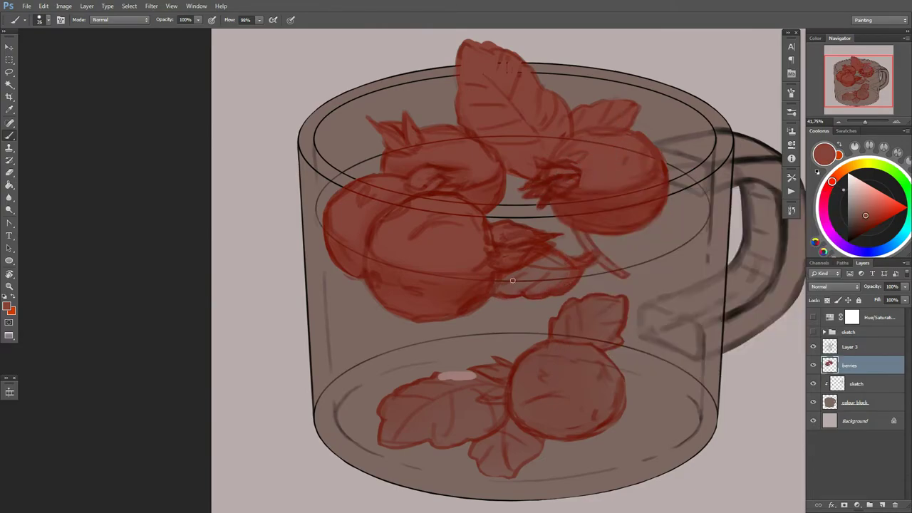
Step: Paint the lower berry and its surrounding leaves in semi-opaque red
mouse_move(531, 349)
left_mouse_down()
mouse_move(528, 418)
mouse_move(608, 408)
left_mouse_up()
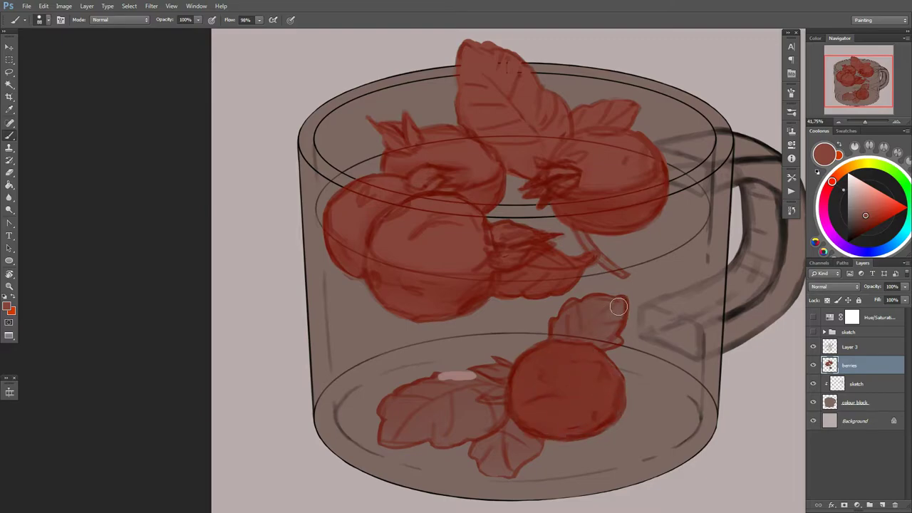
left_click_drag(618, 307, 573, 306)
scroll(592, 350, "left", 3)
scroll(591, 351, "down", 1)
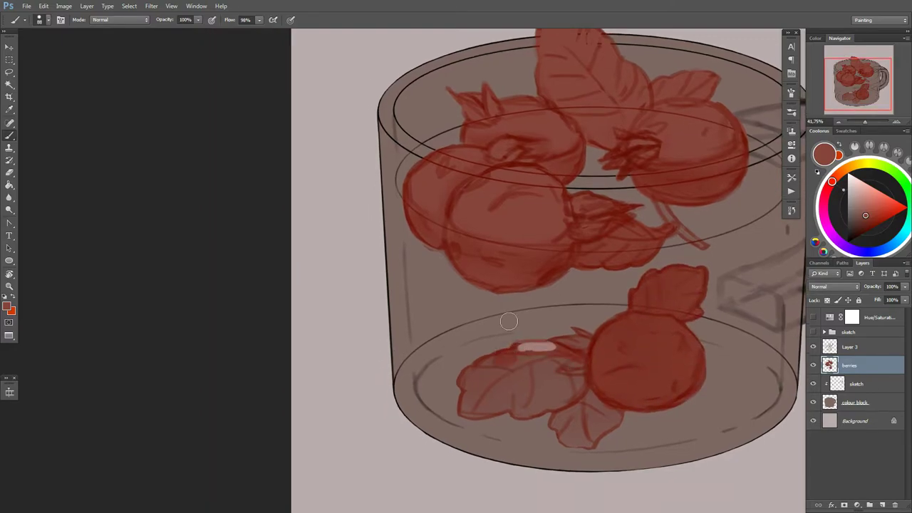
mouse_move(466, 385)
left_mouse_down()
mouse_move(520, 379)
mouse_move(581, 339)
left_mouse_up()
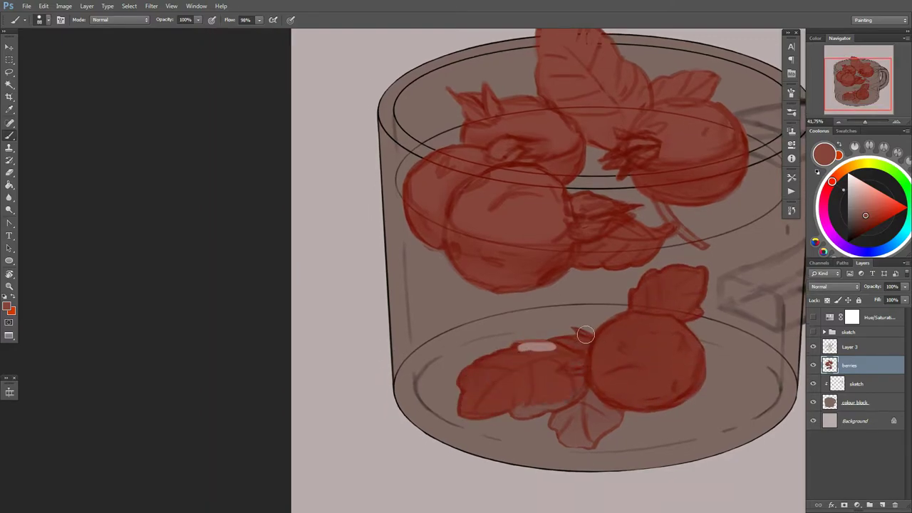
left_click_drag(542, 400, 568, 388)
left_click_drag(557, 422, 561, 448)
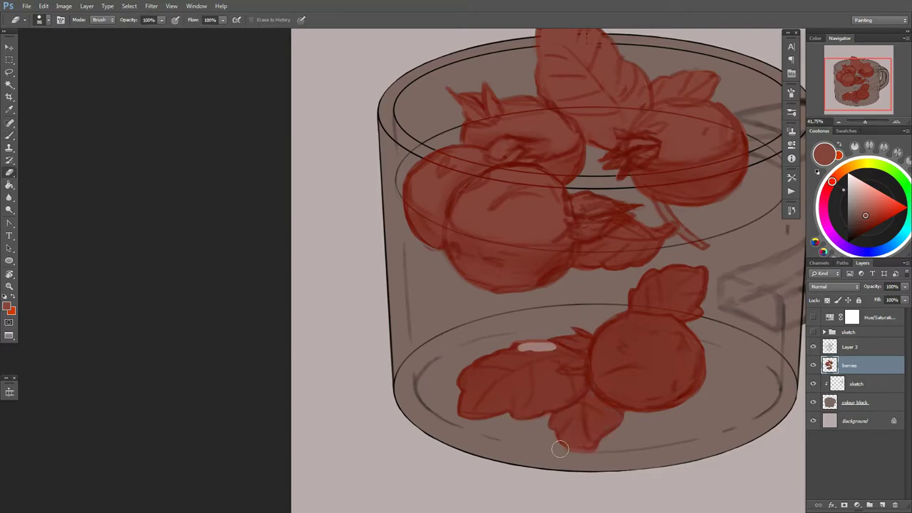
Step: Clip the sketch layer to berries, release it again, and reselect the berries layer
key("alt+bracketright")
key("ctrl+alt+g")
left_click_drag(747, 379, 692, 403)
key("ctrl+alt+g")
key("alt+bracketleft")
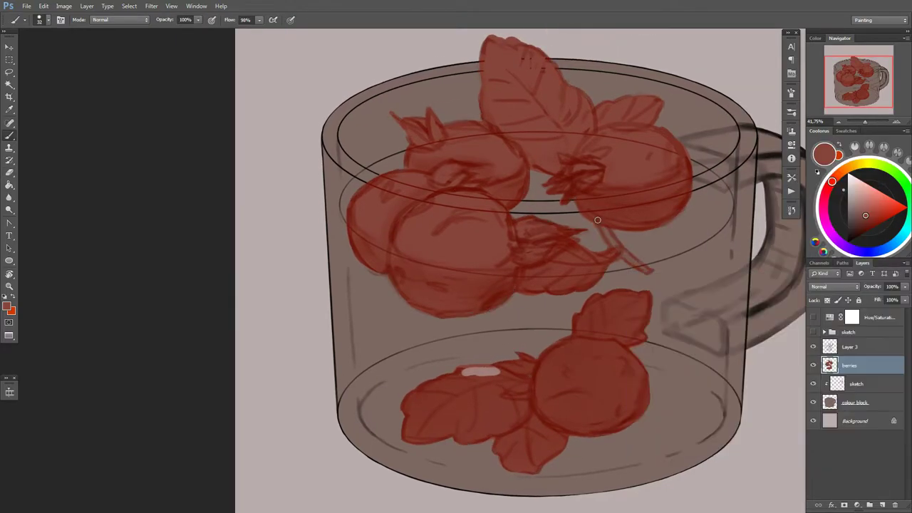
Step: Clip the berry sketch to berries, rename the sketch layer 'cup sketch', and hide the berries layers
left_click(868, 348)
key("ctrl+alt+g")
type("berries sketch")
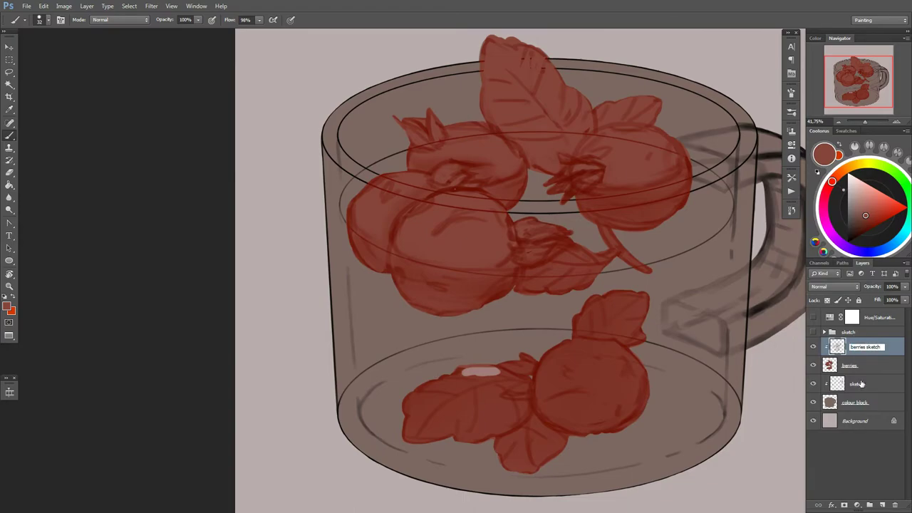
double_click(861, 383)
type("cup sketch")
left_click(856, 403)
left_click(814, 347)
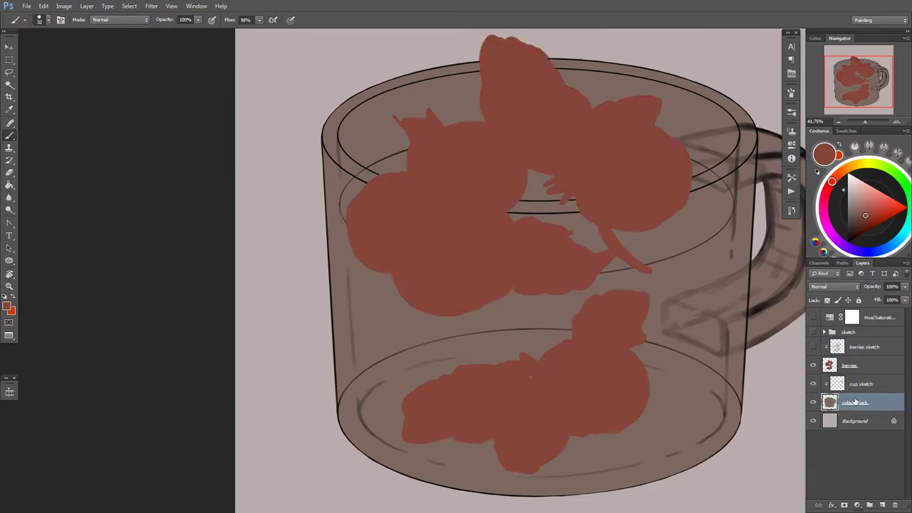
left_click(813, 364)
Step: Set the cup sketch layer to Multiply and shift its lines to reddish-brown
scroll(537, 214, "up", 3)
key("e")
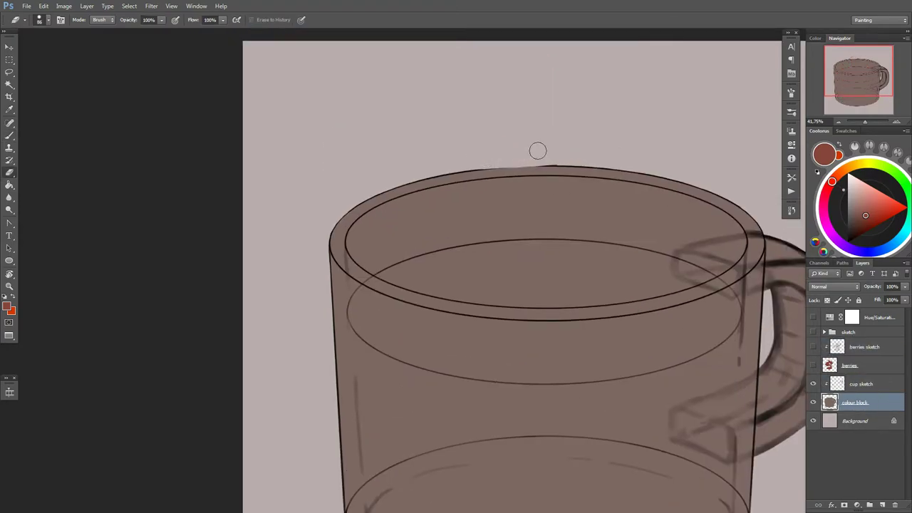
scroll(569, 159, "down", 2)
key("b")
left_click(861, 384)
left_click(834, 286)
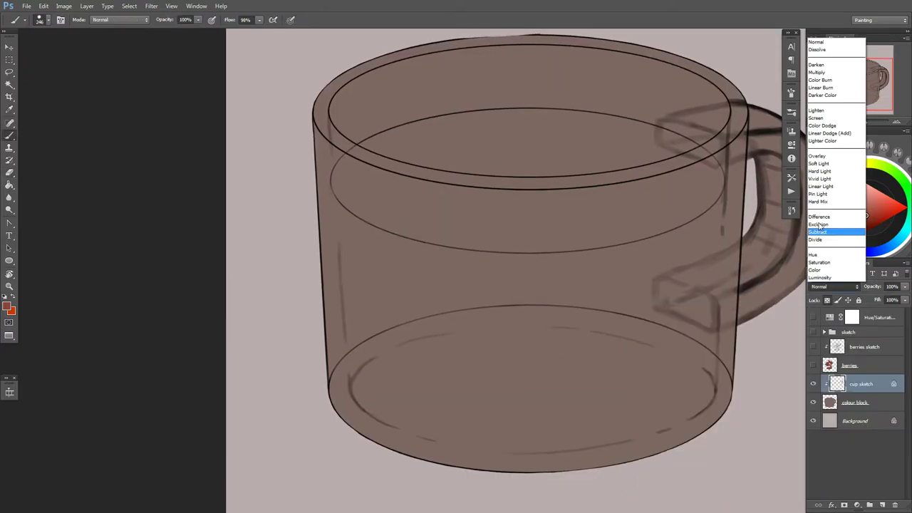
left_click(827, 65)
mouse_move(683, 175)
left_mouse_down()
mouse_move(584, 203)
mouse_move(664, 320)
mouse_move(656, 229)
left_mouse_up()
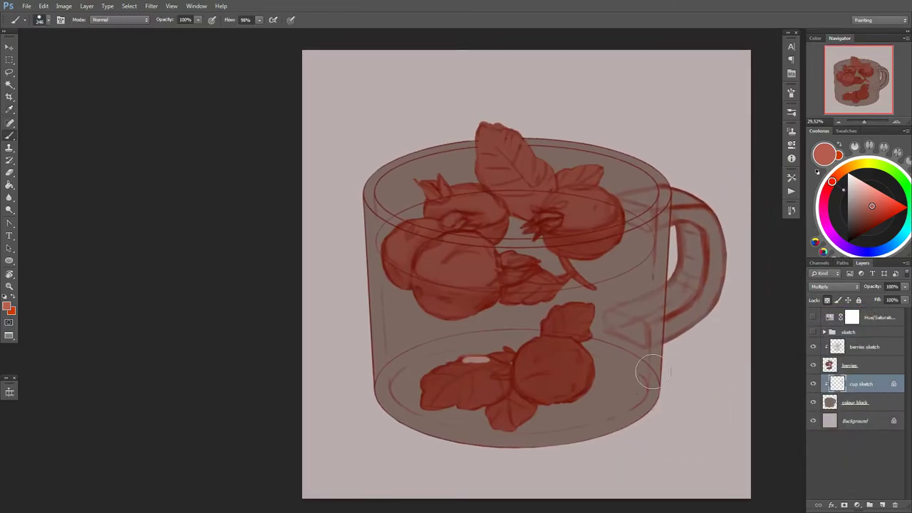
Step: Set the berries sketch to Multiply and adjust its lightness with Hue/Saturation
scroll(670, 392, "up", 1)
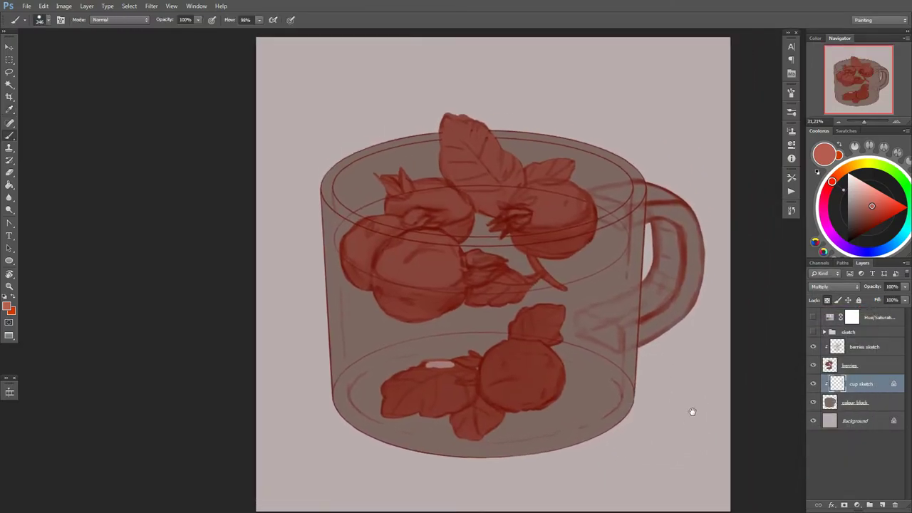
scroll(685, 413, "down", 2)
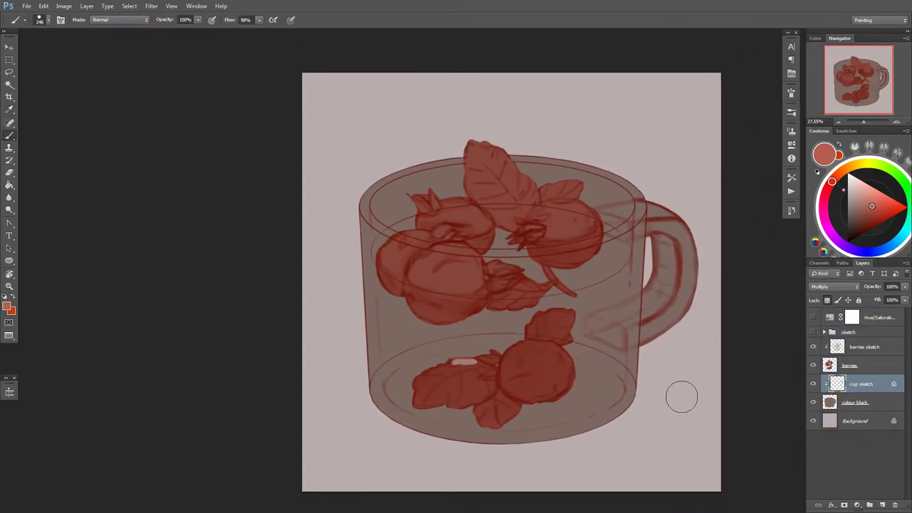
scroll(682, 397, "up", 1)
scroll(682, 397, "up", 1)
key("alt+bracketright")
key("alt+bracketright")
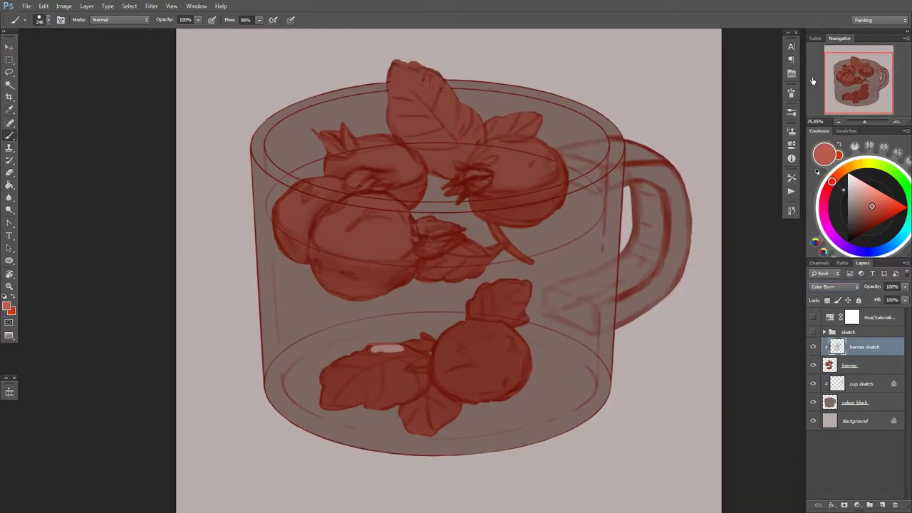
key("shift+minus")
key("ctrl+u")
left_click_drag(748, 403, 780, 403)
key("Escape")
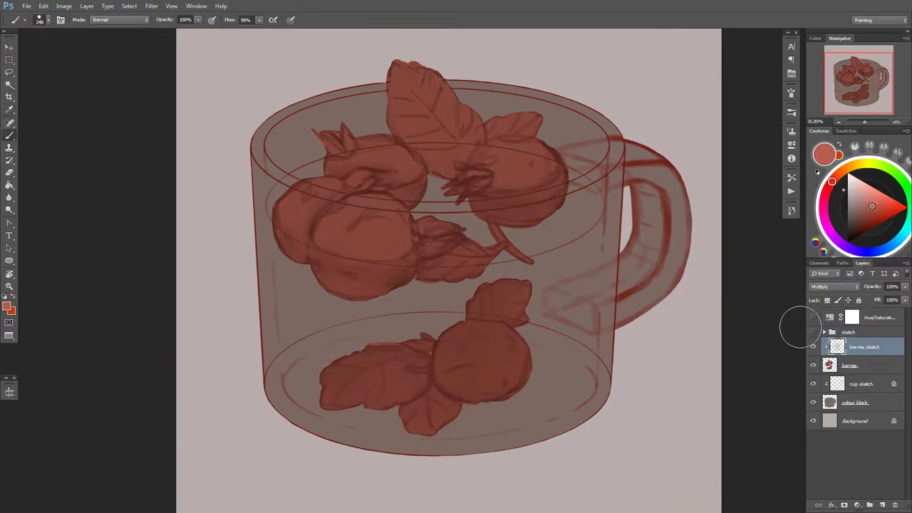
Step: Add a new 'glass' layer and lasso-select the area around the cup rim
key("ctrl+shift+alt+n")
type("glass")
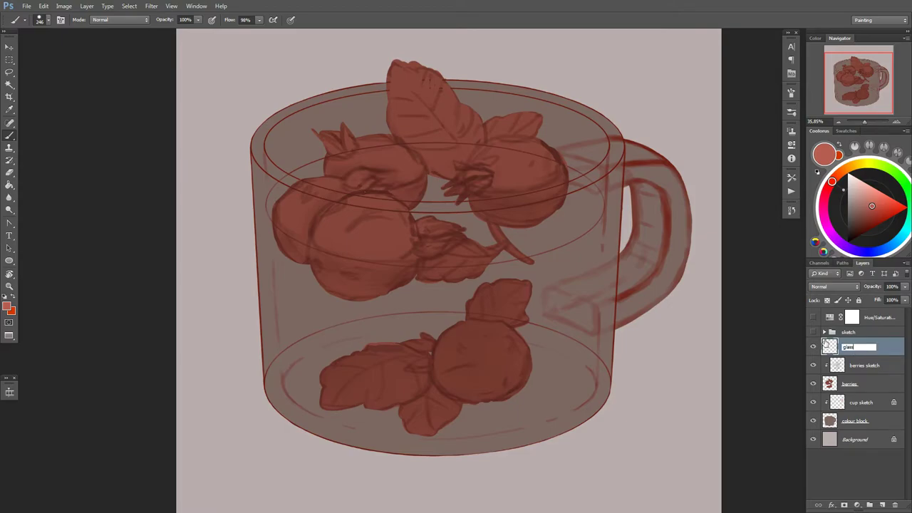
key("Return")
scroll(708, 350, "up", 1)
key("alt+bracketleft")
key("alt+bracketleft")
key("alt+bracketleft")
key("l")
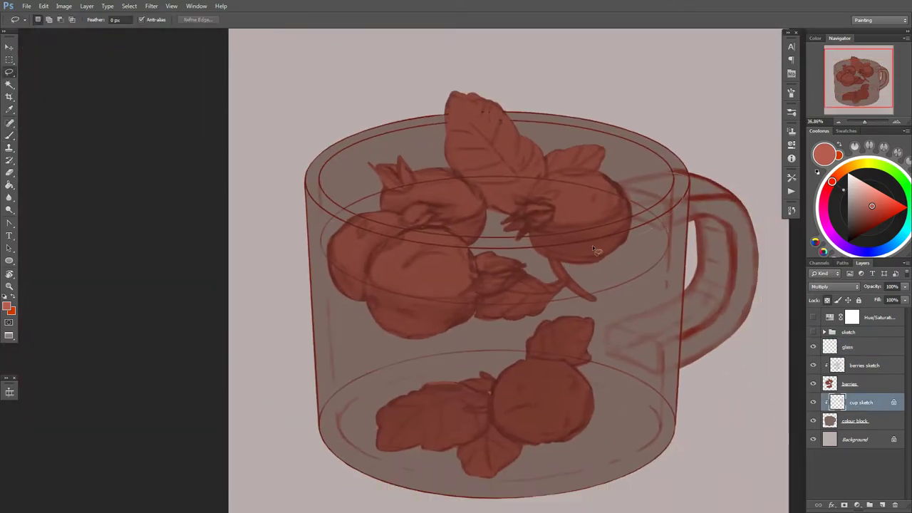
left_click_drag(470, 175, 672, 157)
key("ctrl+j")
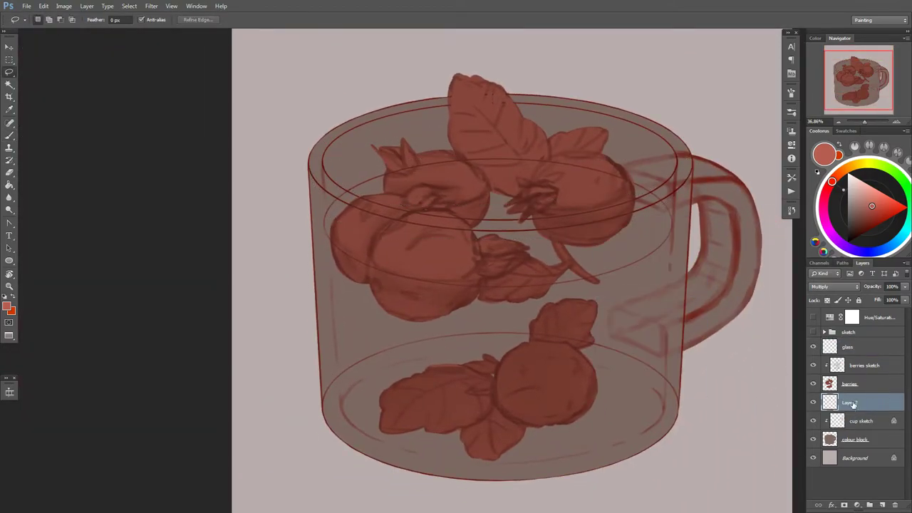
left_click(848, 364)
Step: Paint a pale highlight band along the mug rim on the glass layer
key("b")
scroll(456, 271, "up", 2)
right_click(627, 285)
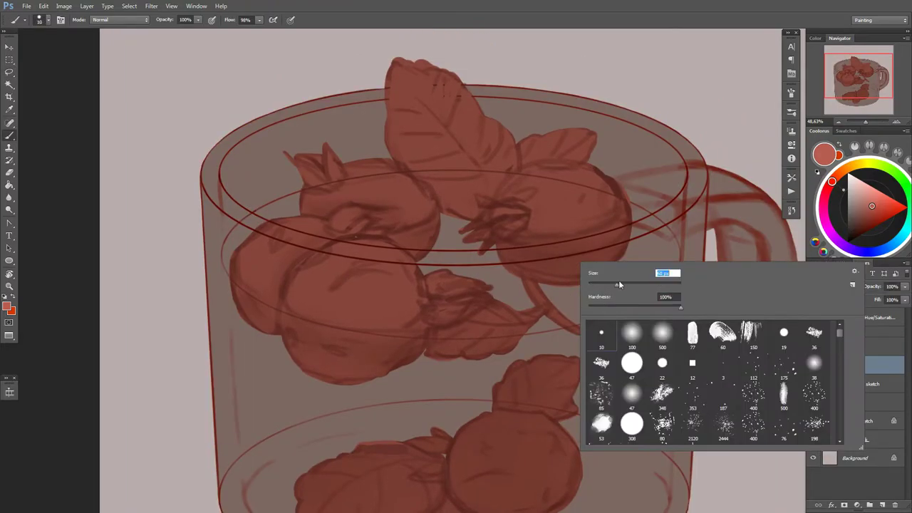
left_click_drag(502, 256, 658, 219)
scroll(632, 230, "up", 3)
right_click(503, 253)
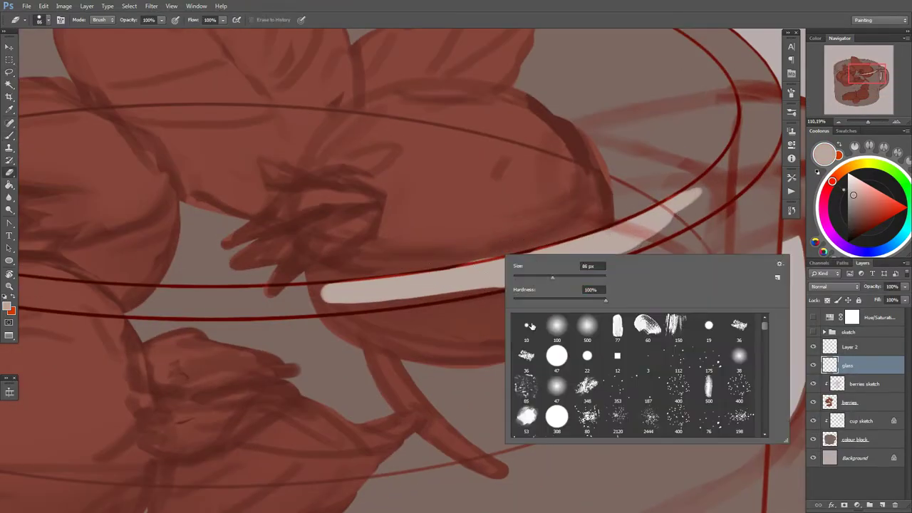
key("Return")
left_click_drag(702, 196, 734, 135)
scroll(627, 175, "up", 2)
left_click_drag(627, 174, 645, 210)
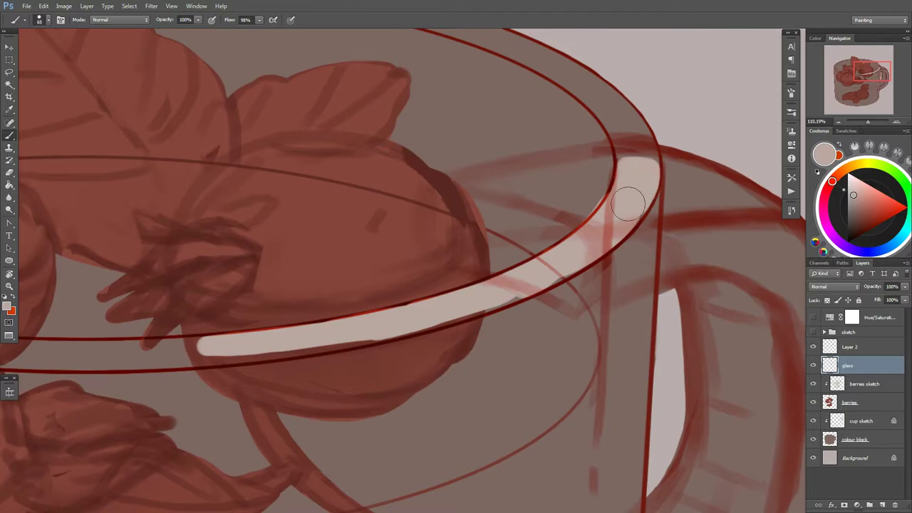
scroll(456, 327, "up", 1)
left_click_drag(613, 274, 112, 347)
Step: Erase to tidy the rim band's edge and repaint the top-right highlight
key("e")
left_click_drag(667, 160, 655, 191)
key("b")
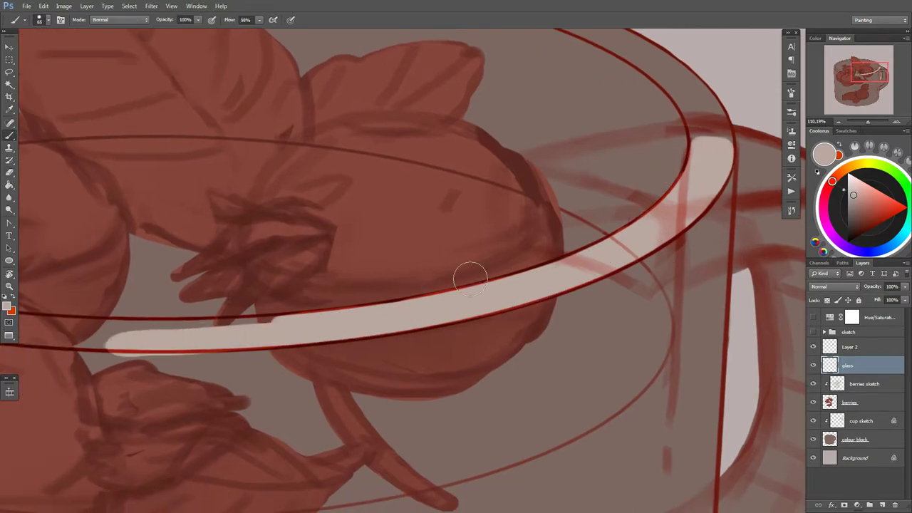
key("e")
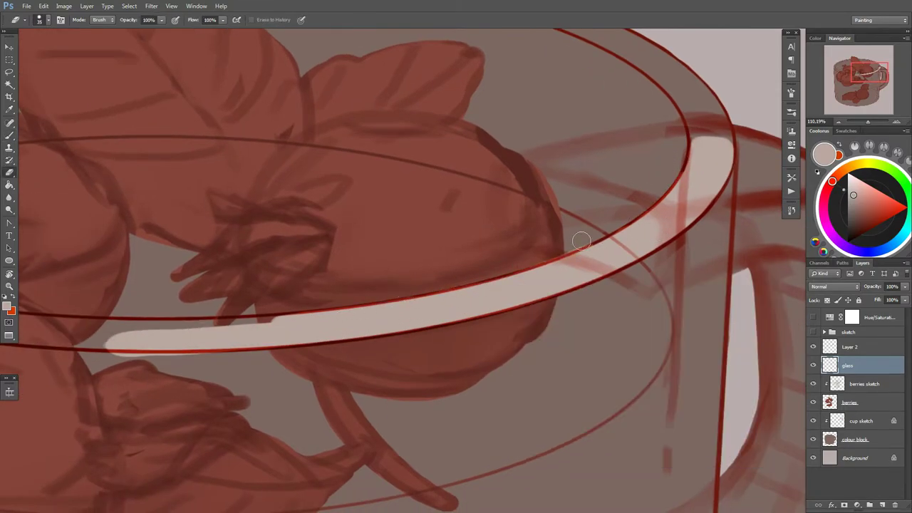
left_click_drag(491, 283, 622, 218)
key("b")
right_click(685, 157)
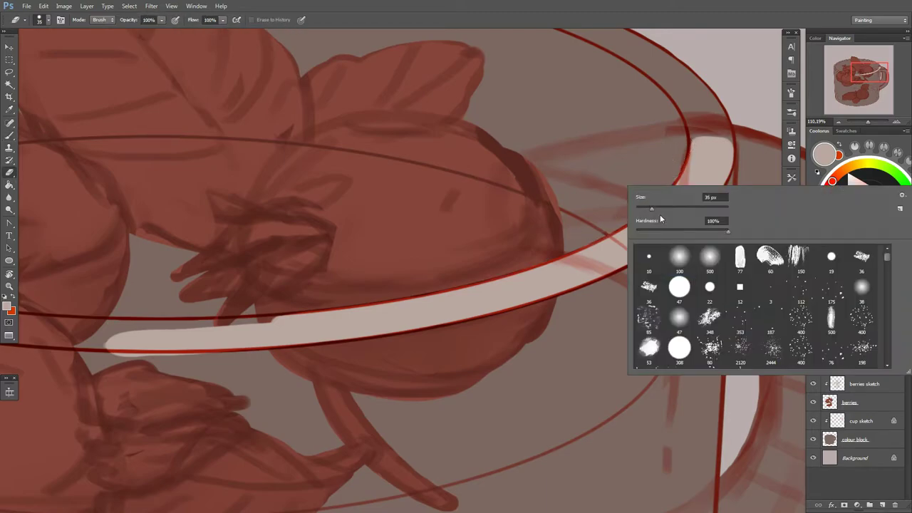
left_click_drag(713, 100, 713, 164)
Step: Rotate the canvas to follow the rim and switch to a smaller brush
left_click_drag(415, 318, 448, 362)
right_click(531, 253)
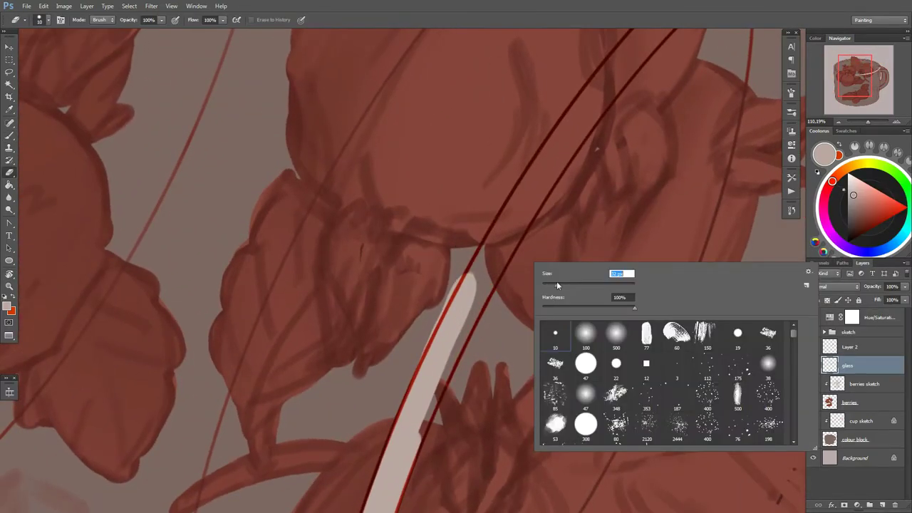
key("Escape")
left_click_drag(460, 244, 423, 383)
scroll(424, 383, "up", 2)
key("e")
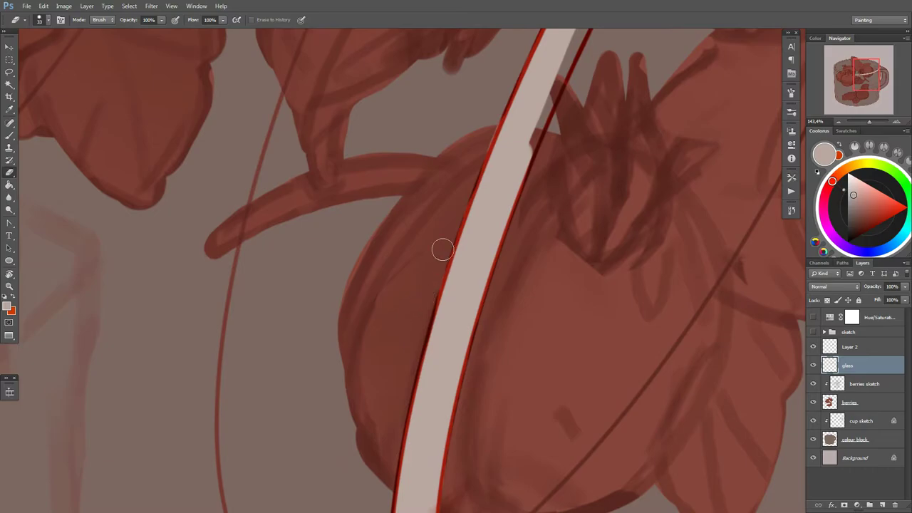
left_click_drag(442, 249, 467, 207)
key("b")
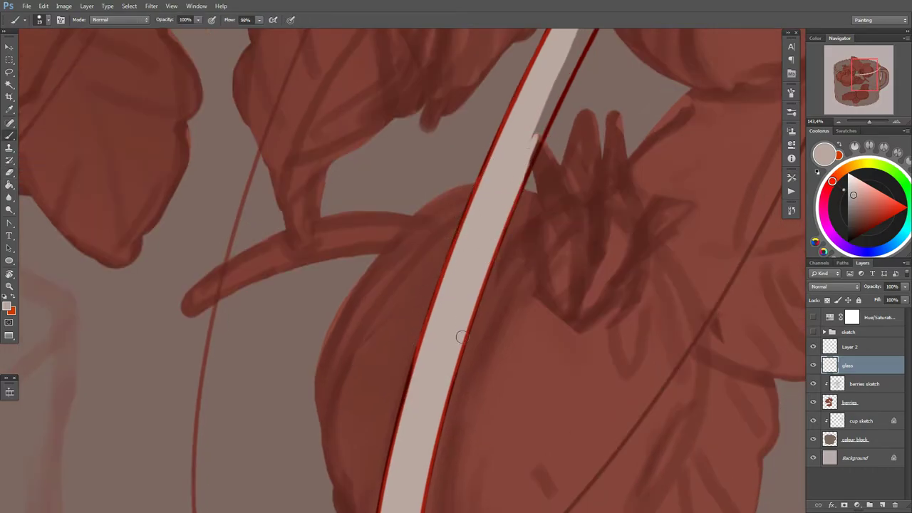
Step: Paint long pale highlight strokes along the rim and the glass edge
left_click_drag(462, 337, 462, 285)
left_click_drag(445, 348, 452, 326)
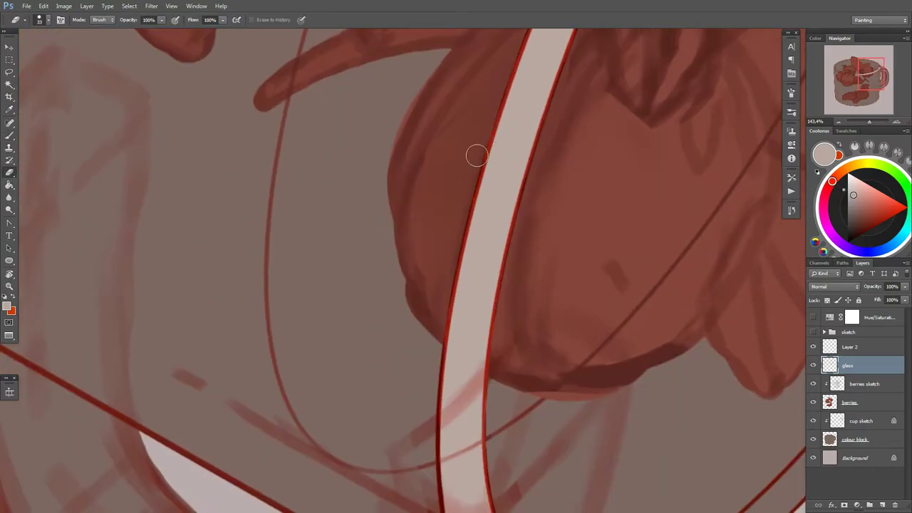
mouse_move(474, 155)
left_mouse_down()
mouse_move(428, 301)
mouse_move(516, 179)
left_mouse_up()
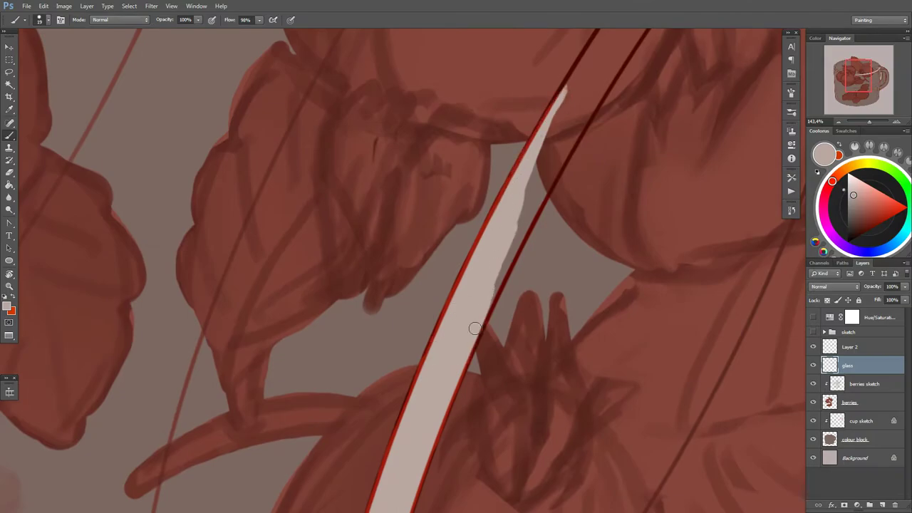
left_click_drag(487, 308, 613, 43)
mouse_move(613, 43)
left_mouse_down()
mouse_move(438, 326)
mouse_move(527, 157)
left_mouse_up()
left_click_drag(528, 157, 620, 67)
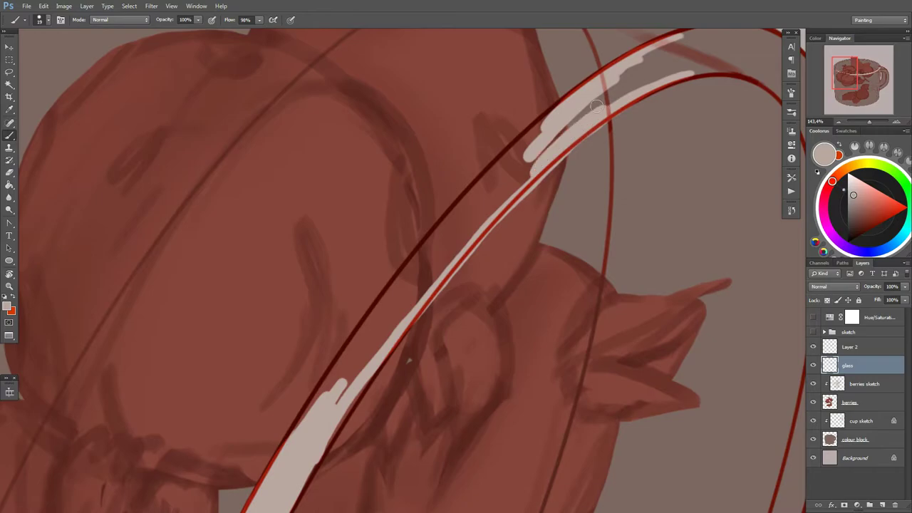
left_click_drag(605, 99, 347, 412)
Step: Make the rim highlight solid at the cup's lower bend and smooth the band
key("e")
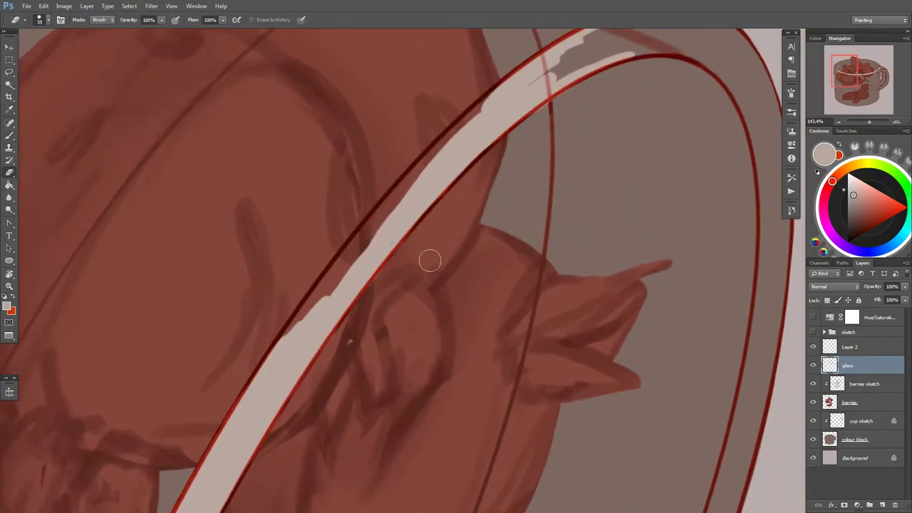
key("b")
left_click_drag(314, 293, 367, 347)
mouse_move(408, 303)
left_mouse_down()
mouse_move(418, 285)
mouse_move(328, 335)
left_mouse_up()
left_click_drag(456, 306, 355, 340)
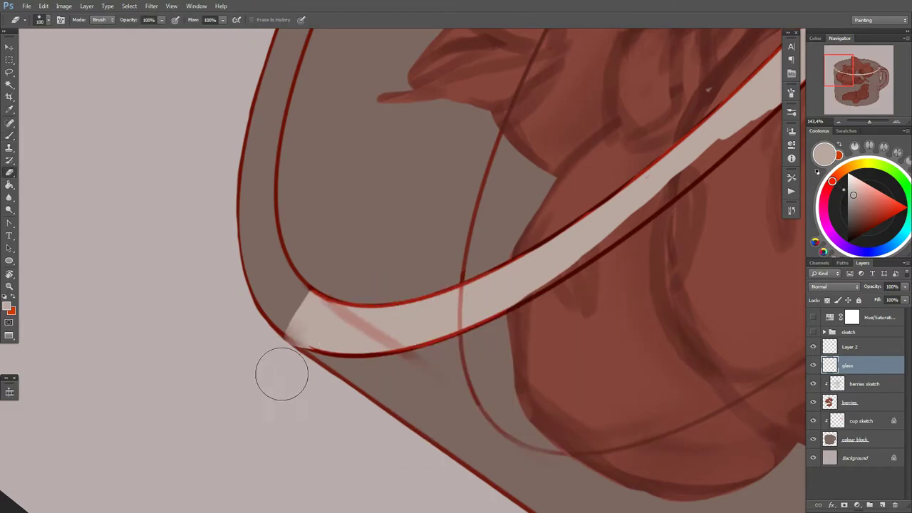
mouse_move(444, 347)
left_mouse_down()
mouse_move(390, 316)
mouse_move(561, 182)
left_mouse_up()
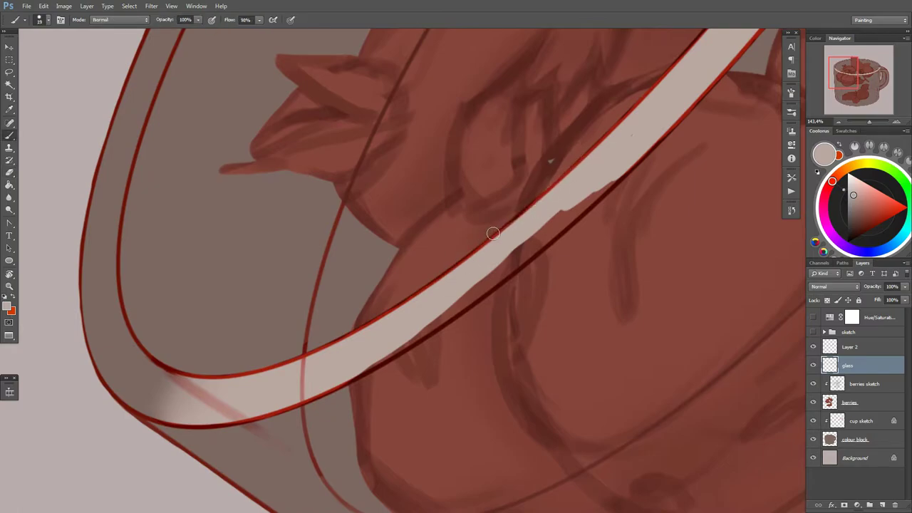
left_click_drag(582, 249, 427, 224)
left_click_drag(499, 196, 555, 118)
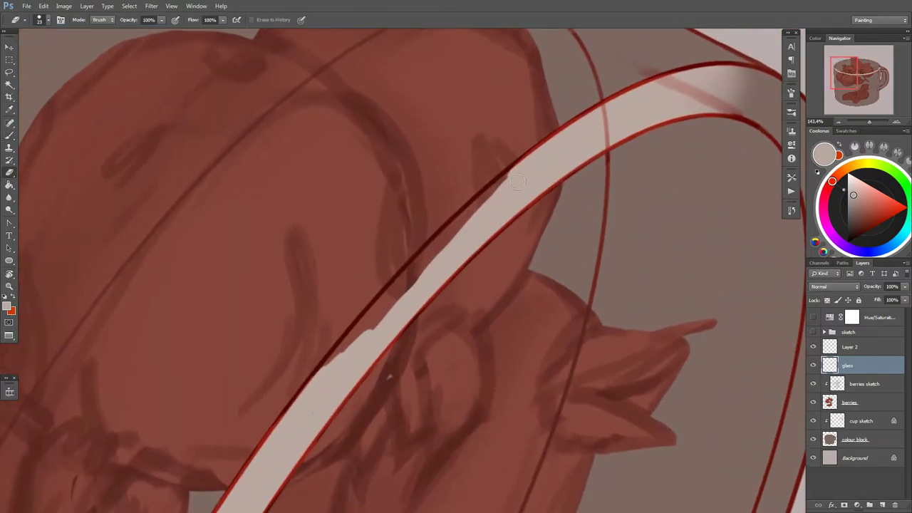
left_click_drag(399, 285, 311, 376)
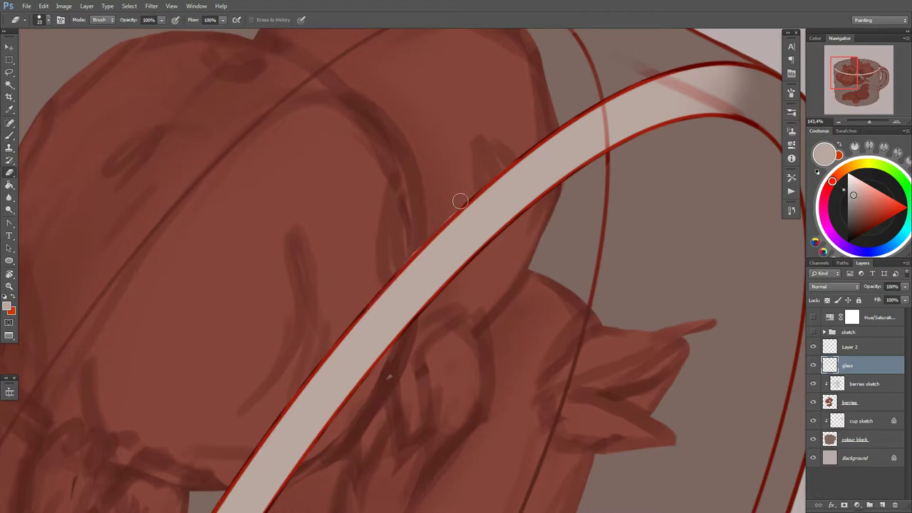
Step: Check the whole glass, resize the brush, and clip Layer 2 to the glass layer
key("ctrl+0")
mouse_move(475, 390)
left_mouse_down()
mouse_move(561, 261)
mouse_move(420, 230)
left_mouse_up()
right_click(388, 186)
key("Return")
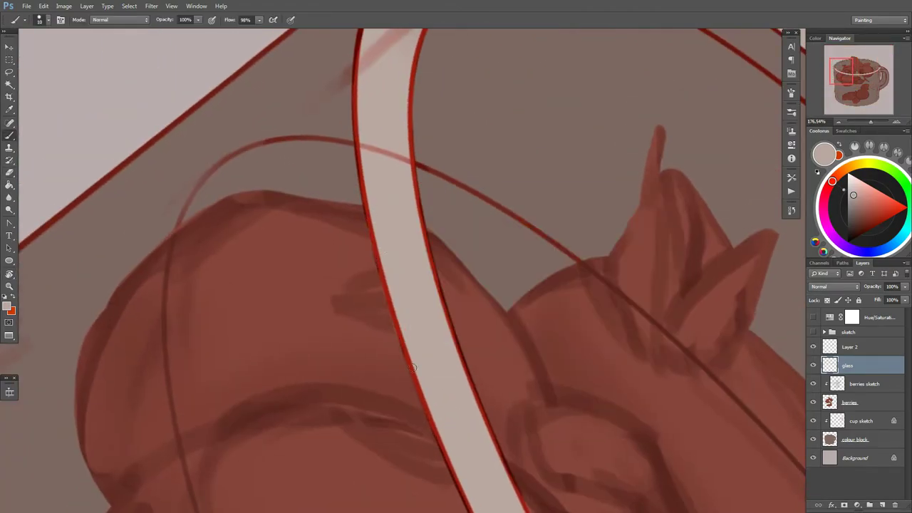
left_click_drag(385, 289, 410, 364)
scroll(394, 260, "up", 5)
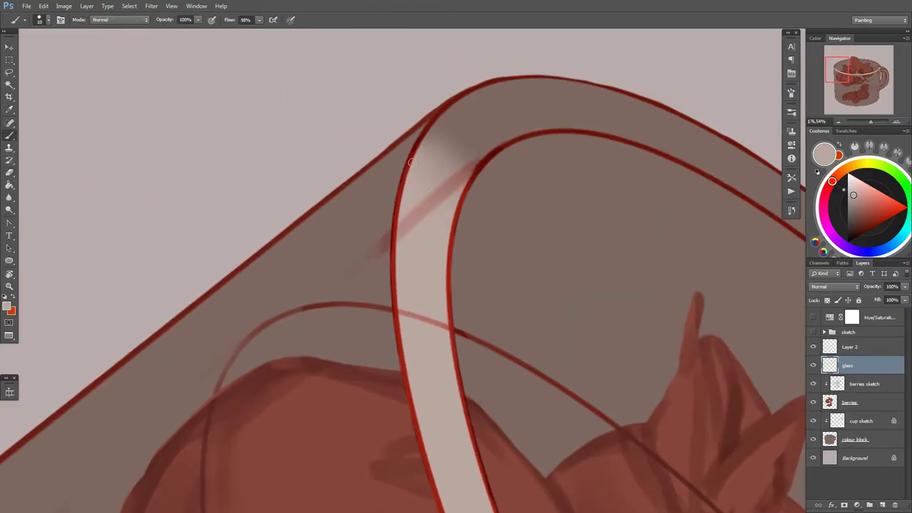
right_click(835, 346)
left_click(791, 279)
Step: Rotate the view to straighten the rim for touch-up erasing
key("e")
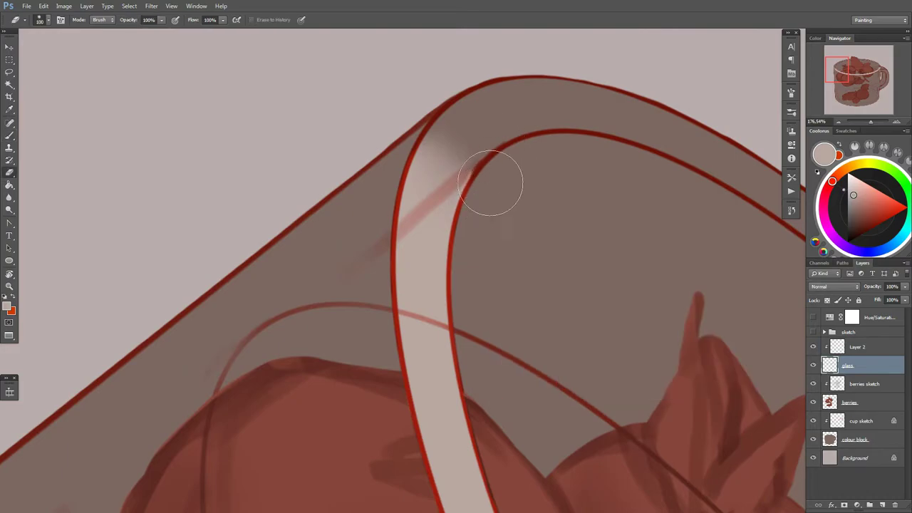
scroll(463, 182, "down", 7)
key("b")
scroll(447, 281, "down", 3)
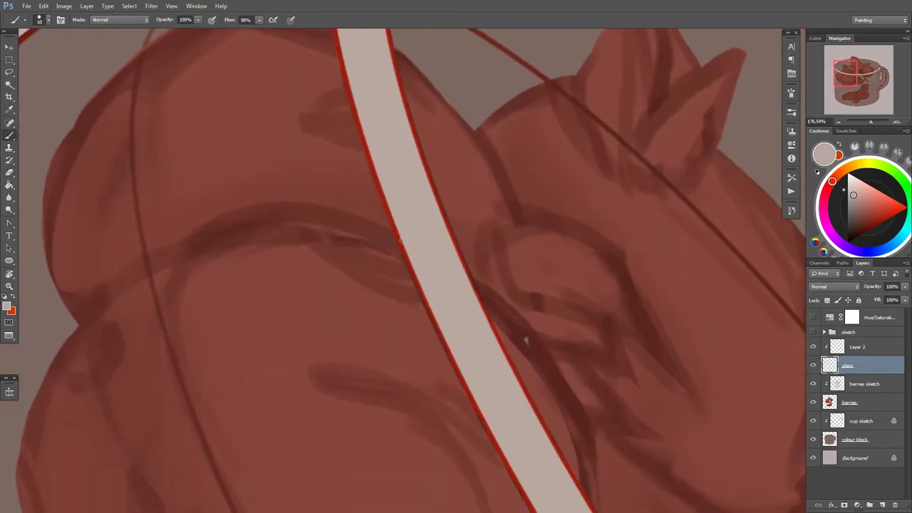
scroll(486, 322, "down", 3)
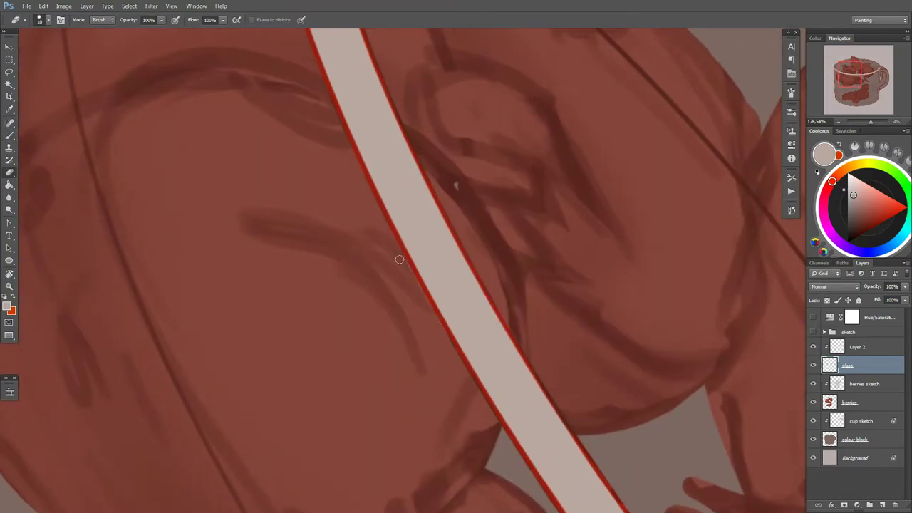
scroll(456, 204, "down", 3)
left_click_drag(456, 205, 431, 299)
key("e")
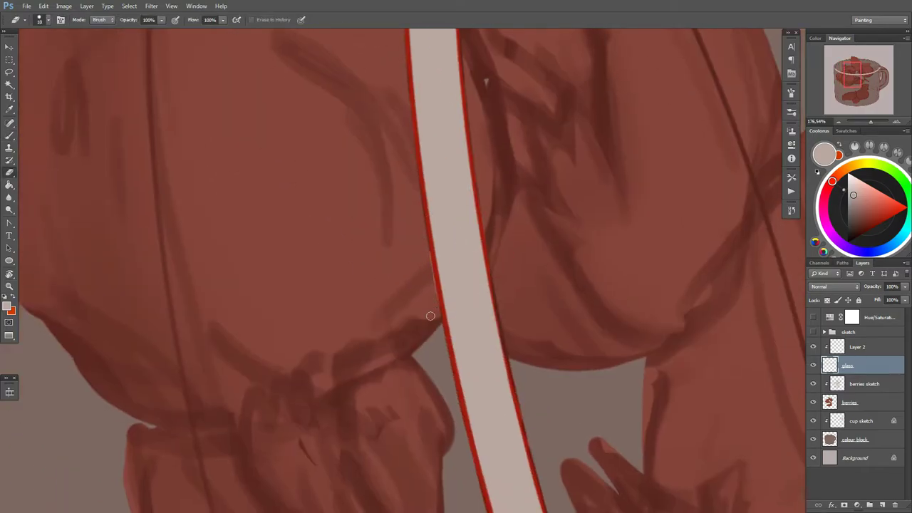
left_click_drag(486, 276, 554, 343)
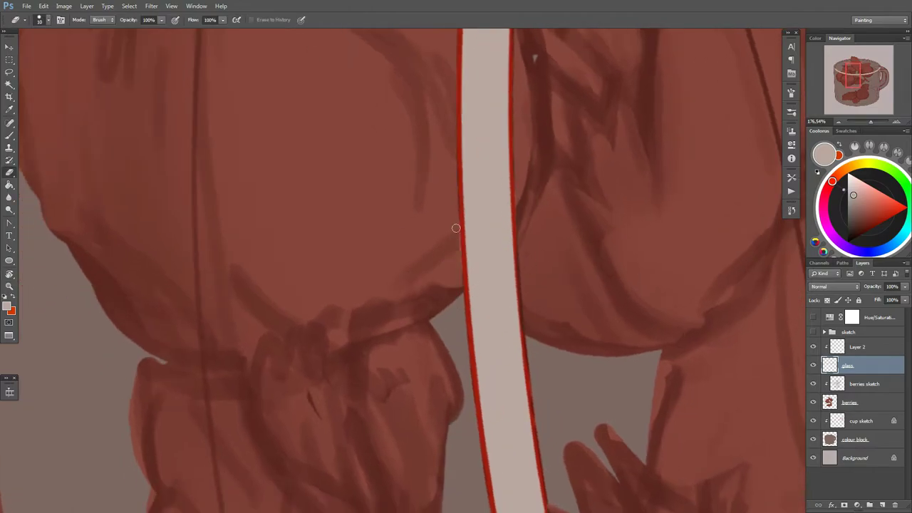
Step: Finish along the rim, then reset the rotation and fit the whole mug in view
scroll(528, 299, "down", 2)
scroll(512, 260, "down", 3)
scroll(511, 260, "down", 2)
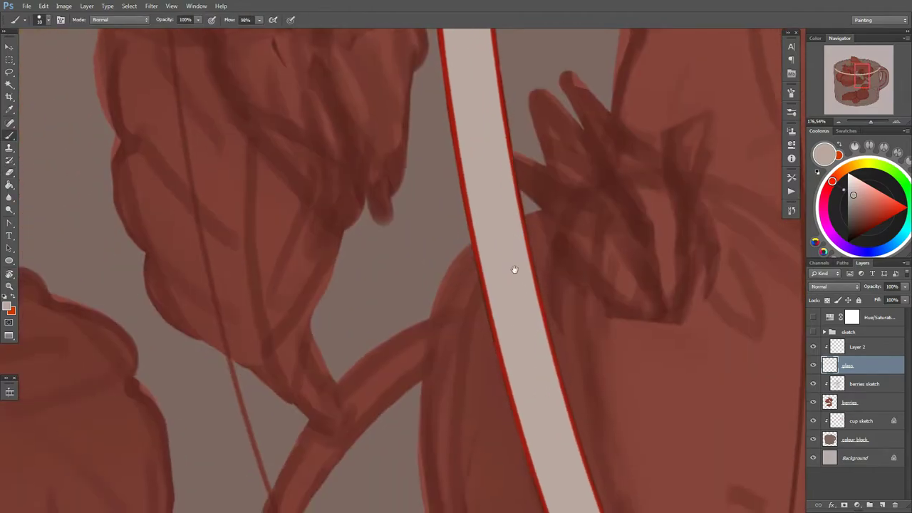
scroll(492, 257, "down", 1)
left_click_drag(468, 259, 459, 258)
key("b")
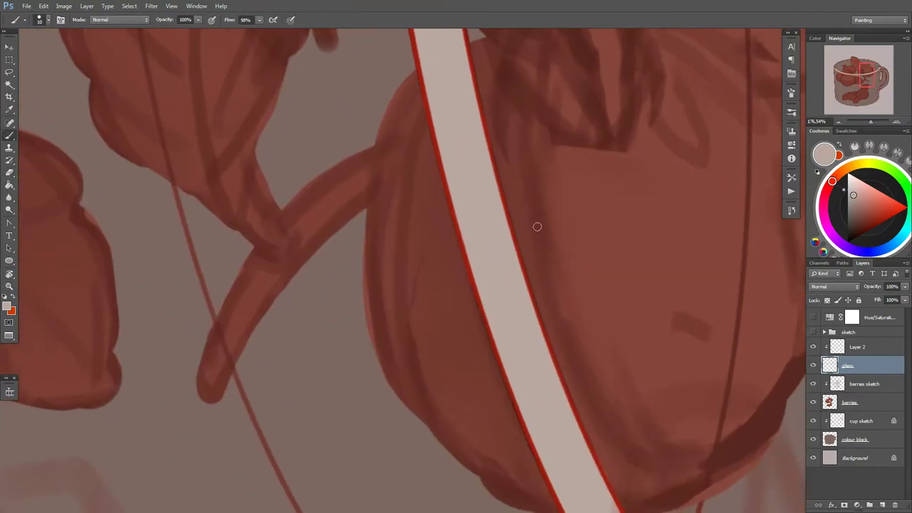
scroll(595, 285, "down", 3)
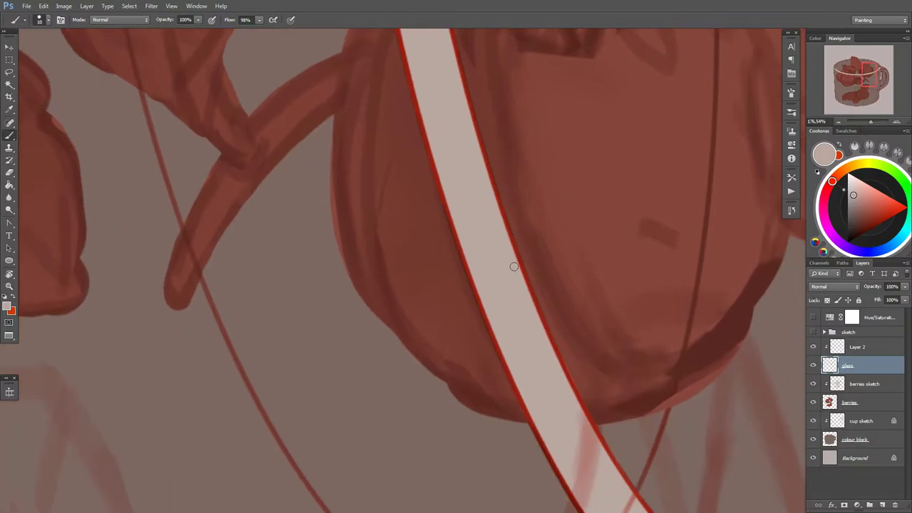
key("r")
key("ctrl+0")
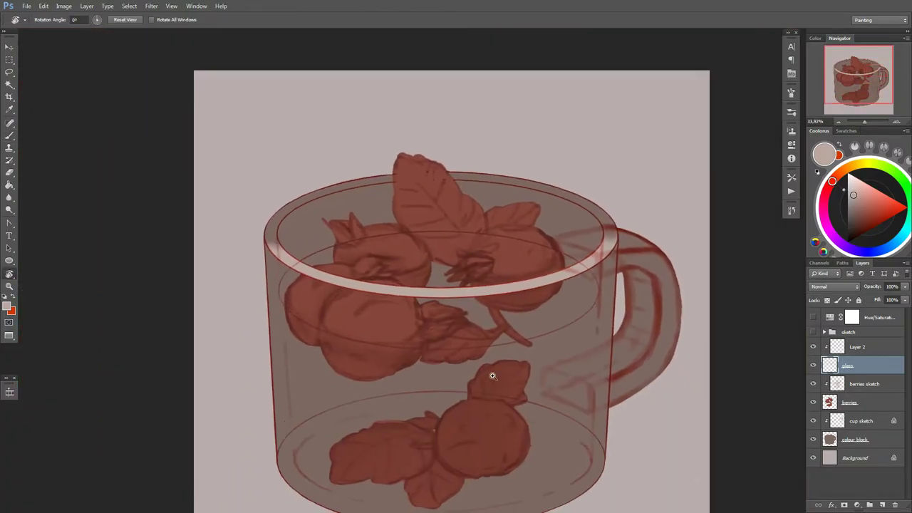
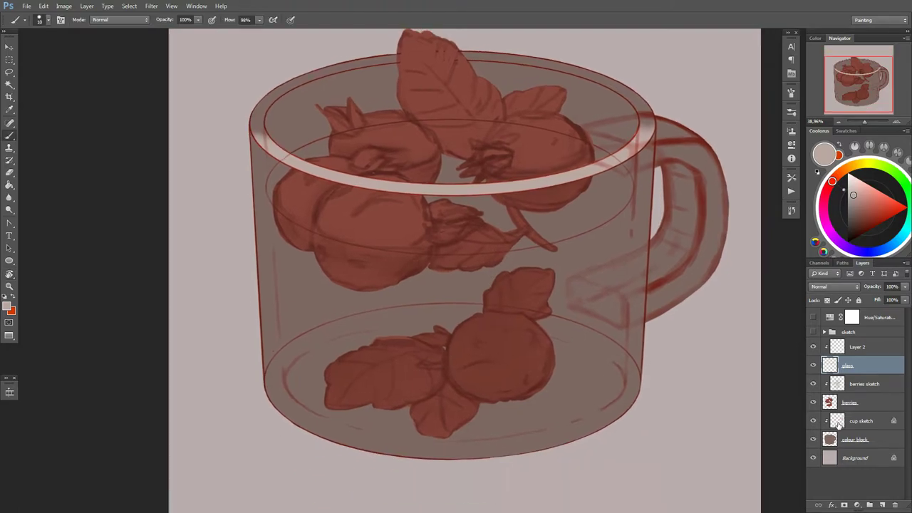
Step: Block in the whole cup in orange-red, then shade its left side, bottom and handle darker
key("b")
right_click(549, 306)
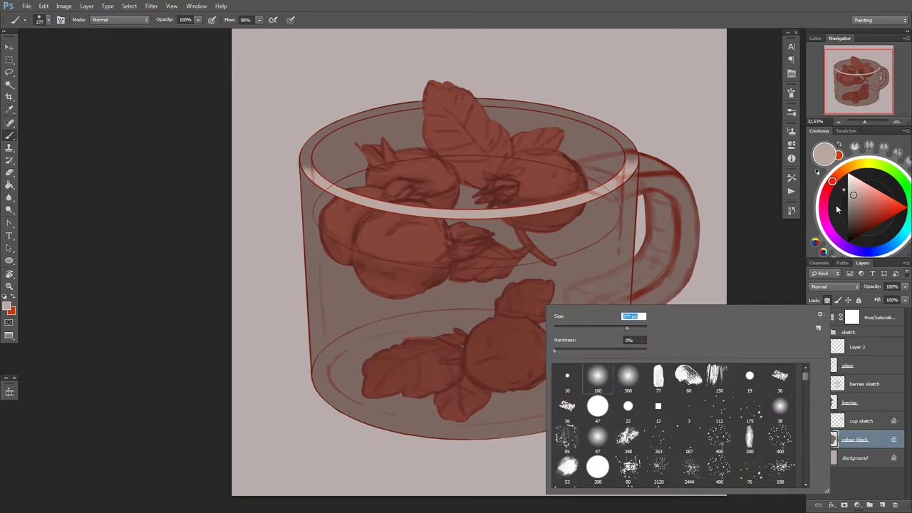
left_click(879, 207)
left_click_drag(333, 123, 414, 171)
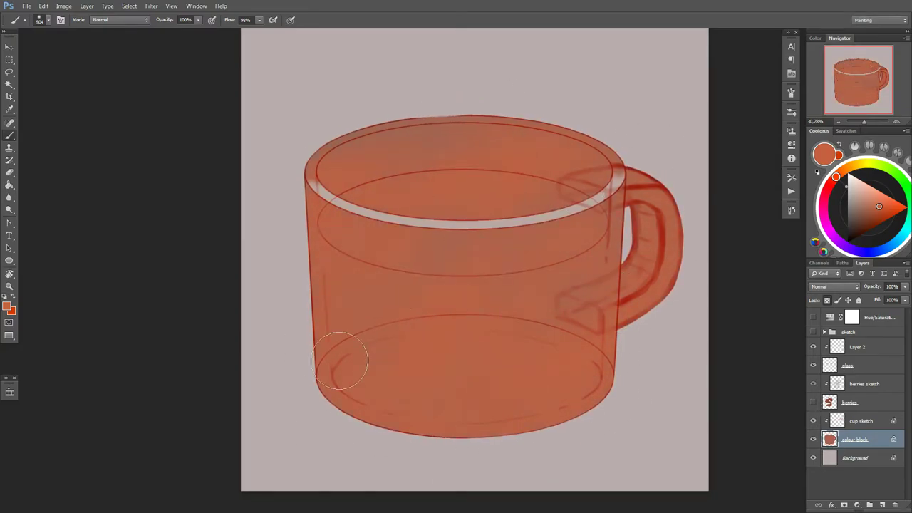
left_click(868, 229)
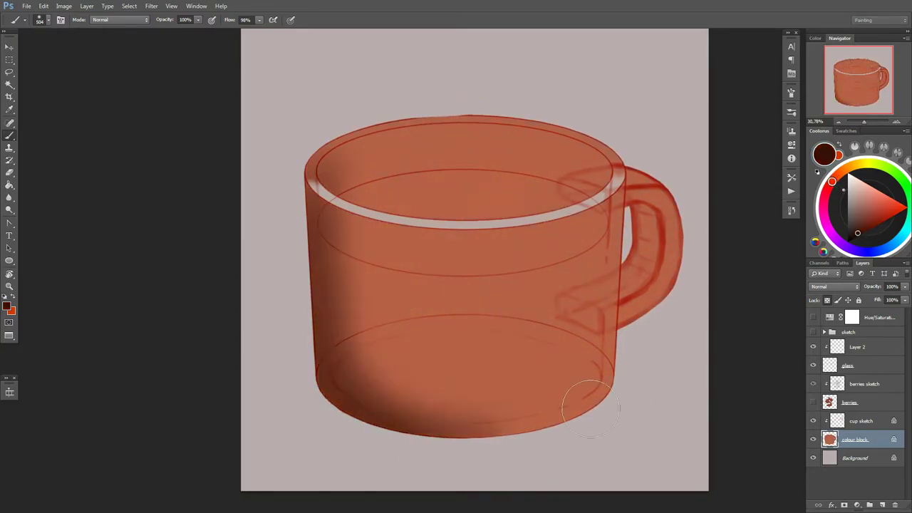
left_click_drag(321, 200, 428, 428)
mouse_move(499, 428)
left_mouse_down()
mouse_move(611, 286)
mouse_move(367, 265)
mouse_move(499, 320)
left_mouse_up()
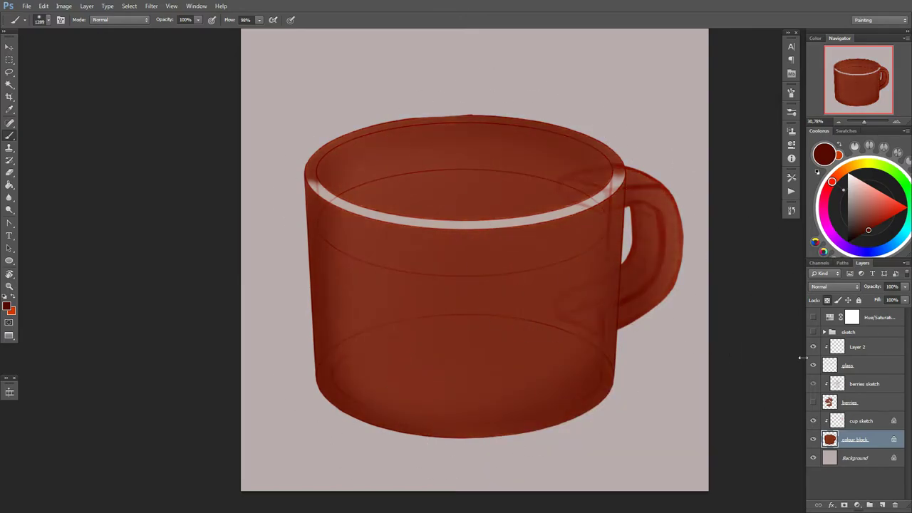
left_click(877, 214)
Step: Shrink the brush and try a lighter stroke along the cup bottom, then undo it
right_click(559, 279)
key("Return")
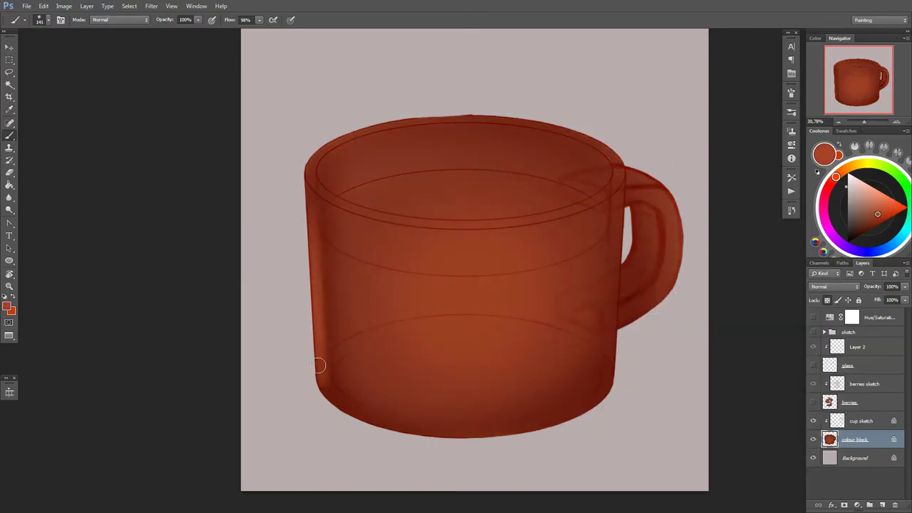
right_click(605, 260)
key("Return")
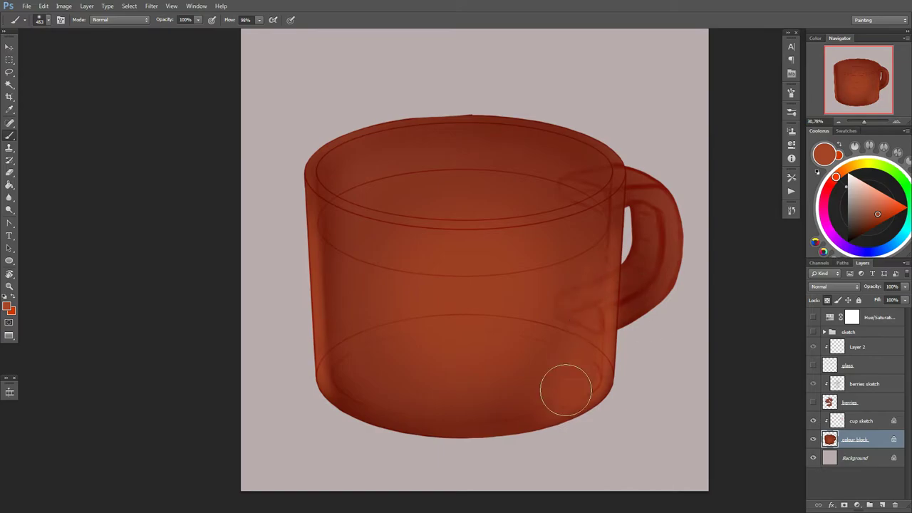
right_click(566, 387)
key("Return")
left_click_drag(499, 429, 384, 422)
key("ctrl+z")
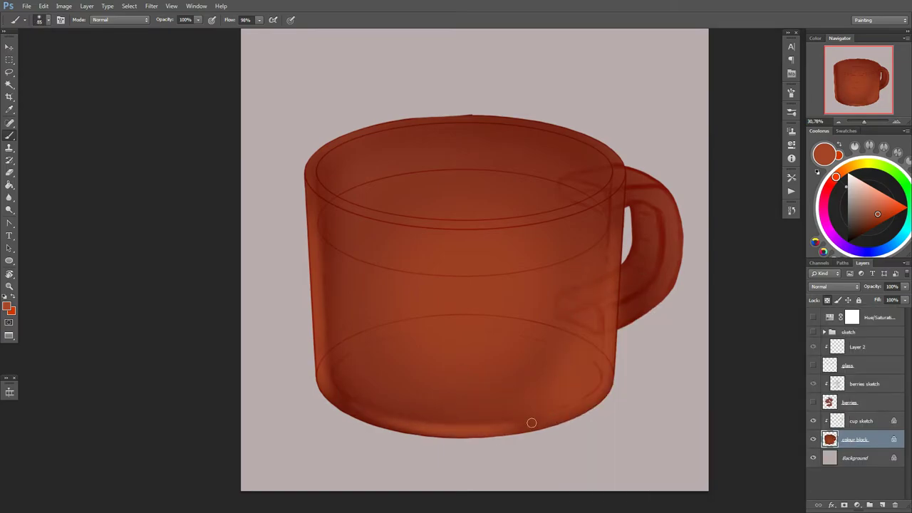
right_click(612, 294)
mouse_move(617, 281)
left_mouse_down()
mouse_move(544, 316)
mouse_move(545, 326)
left_mouse_up()
key("Return")
right_click(603, 295)
key("Return")
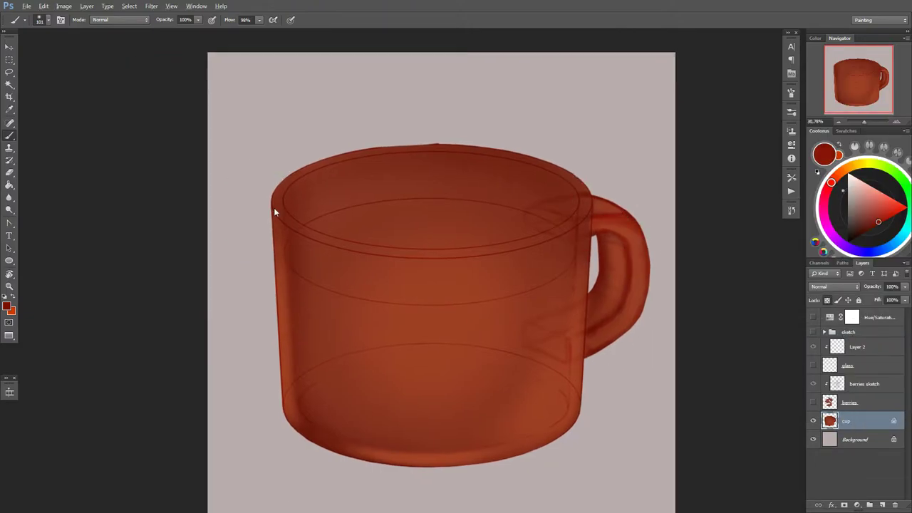
Step: Clean up the cup's lower-right edge with background grey sampled from the canvas
left_click(284, 384, "alt")
right_click(288, 386)
key("Return")
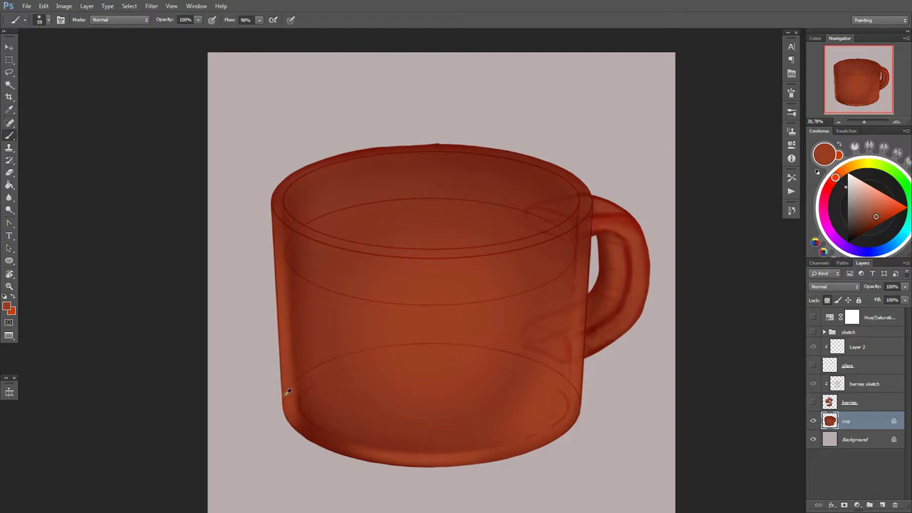
left_click_drag(308, 412, 271, 348)
right_click(528, 307)
key("Return")
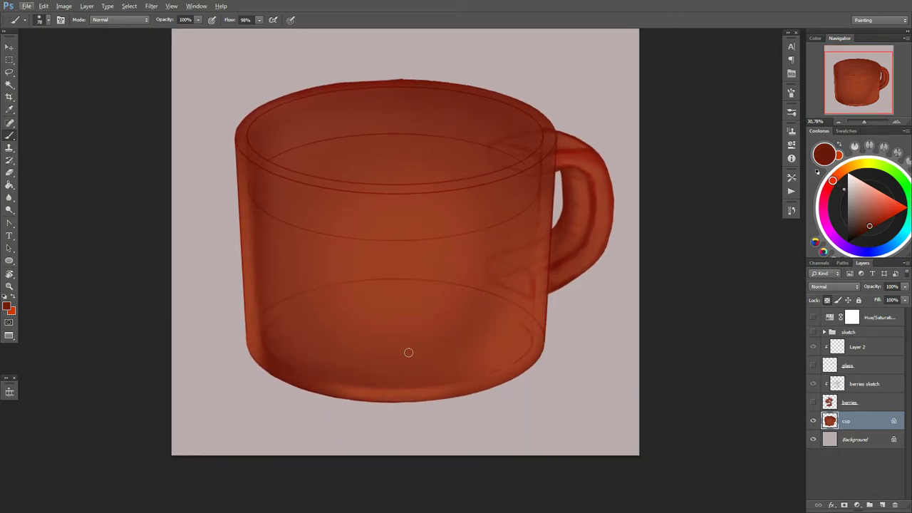
left_click(556, 371, "alt")
left_click_drag(547, 313, 531, 381)
Step: Resample the cup colour and darken the inside of the cup bottom
right_click(563, 306)
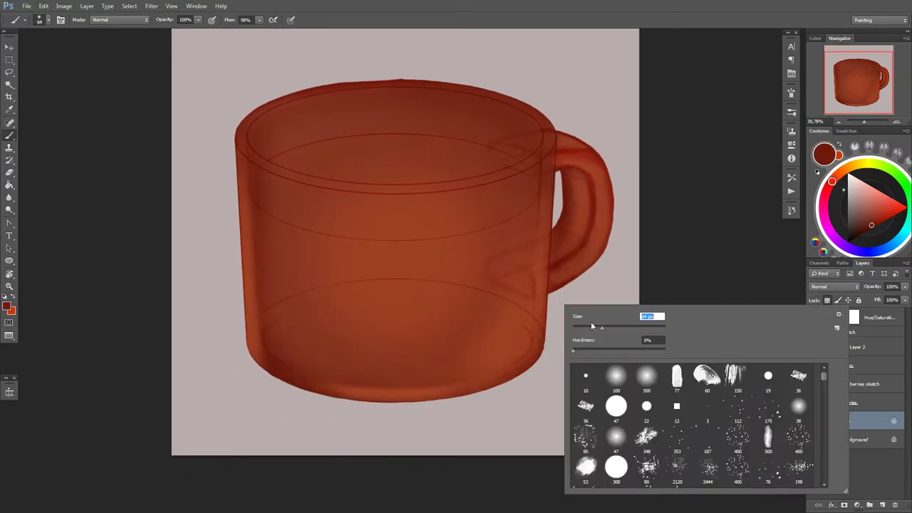
key("Return")
left_click(535, 350, "alt")
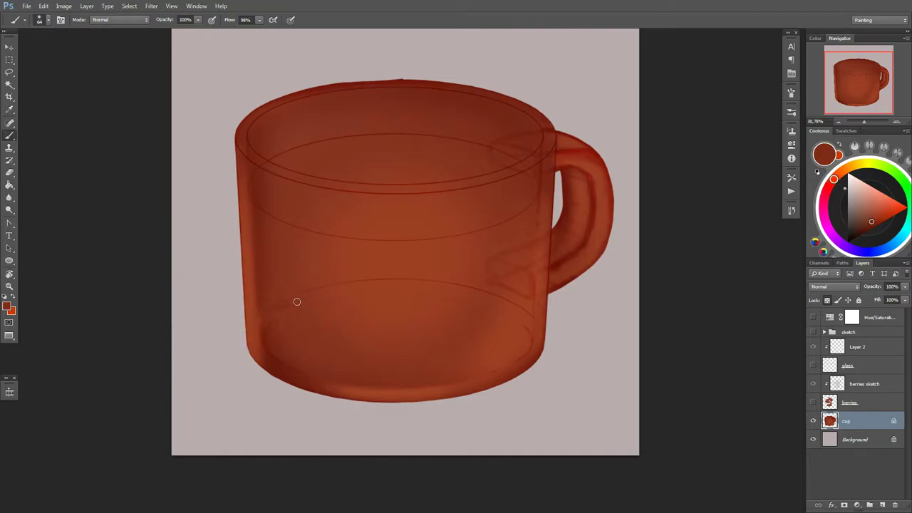
right_click(278, 342)
key("Return")
left_click(357, 287, "alt")
right_click(316, 311)
key("Return")
left_click_drag(384, 283, 509, 346)
Step: Pick a warm orange, set the brush to 170, and paint light strokes near the handle
left_click(842, 172)
right_click(508, 305)
key("Return")
right_click(536, 377)
key("Return")
right_click(528, 356)
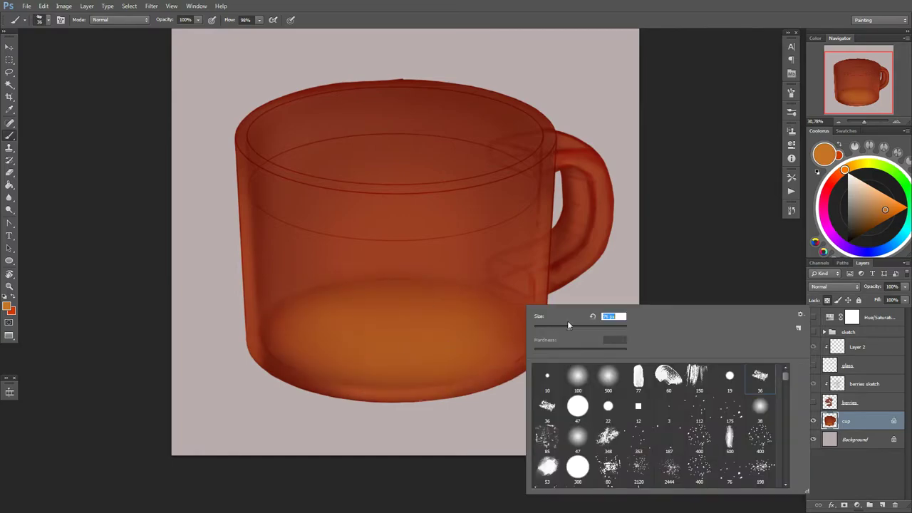
left_click_drag(563, 325, 584, 324)
key("Return")
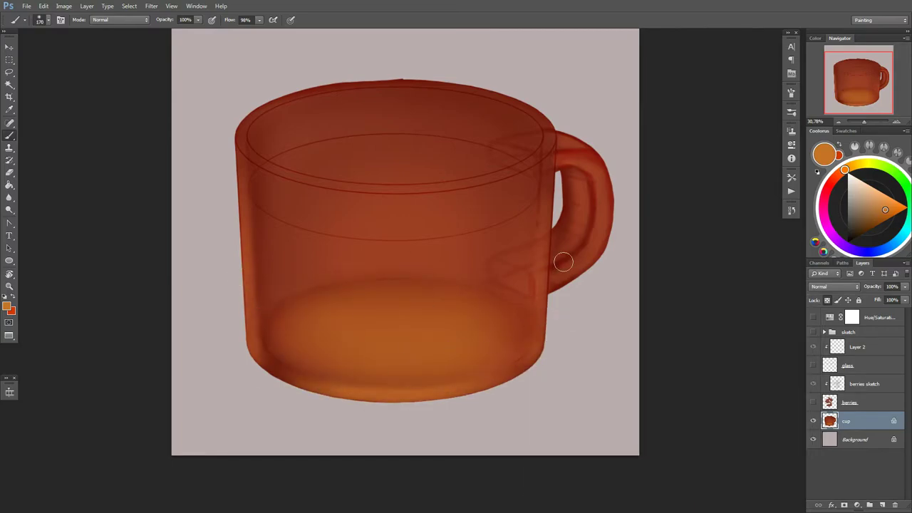
right_click(563, 262)
key("Return")
left_click_drag(540, 271, 540, 295)
Step: Sample reds and oranges, use a 110 brush, and paint a light stroke by the rim near the handle
right_click(442, 285)
key("Return")
left_click(436, 292, "alt")
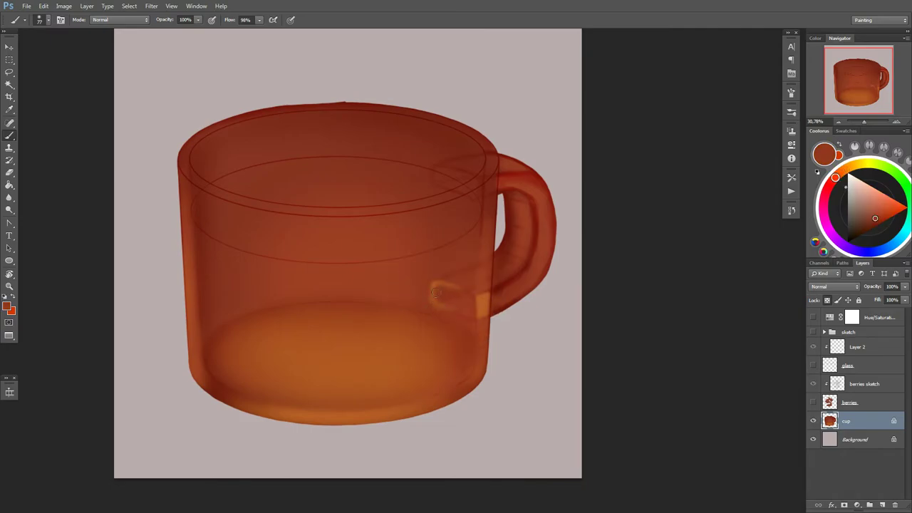
left_click(485, 297, "alt")
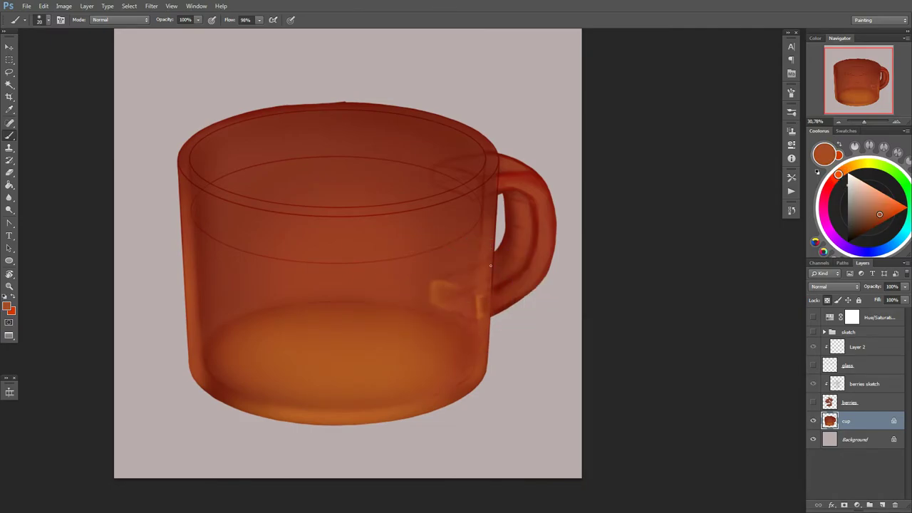
right_click(534, 257)
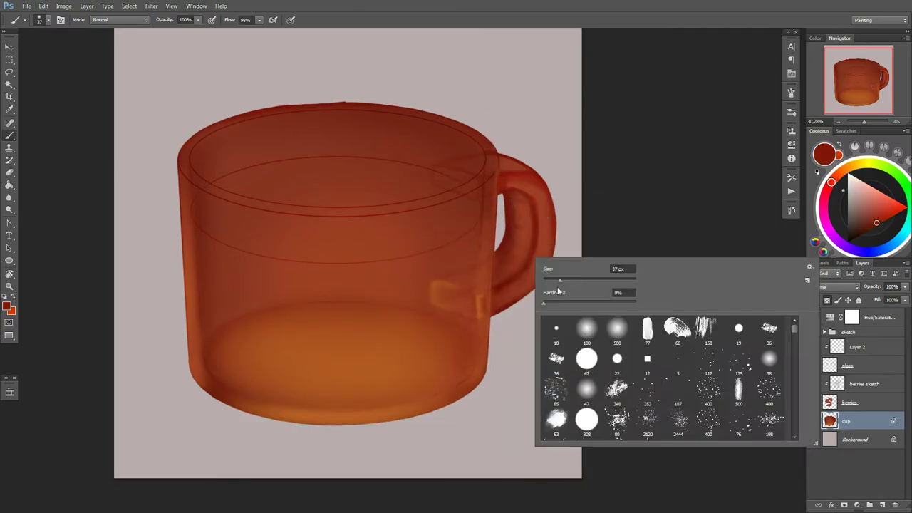
key("Return")
right_click(479, 269)
key("Return")
left_click(503, 244, "alt")
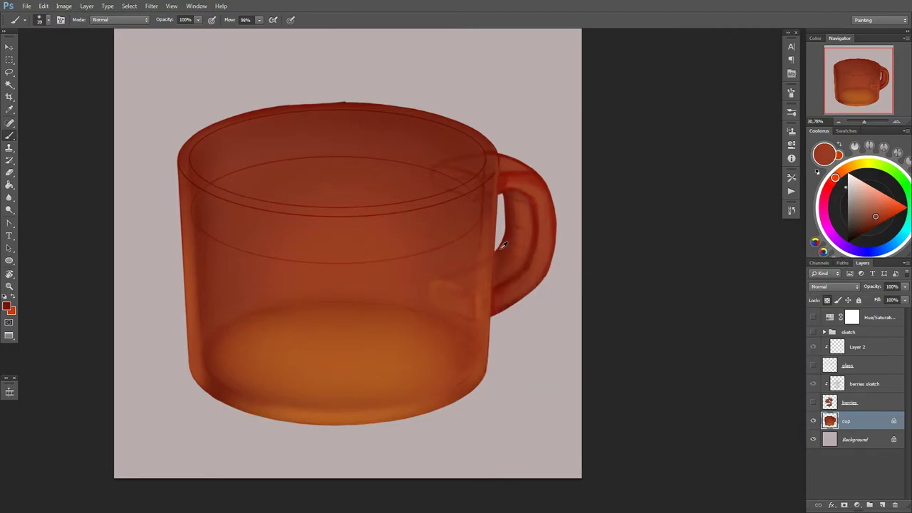
left_click(430, 302, "alt")
left_click(496, 303, "alt")
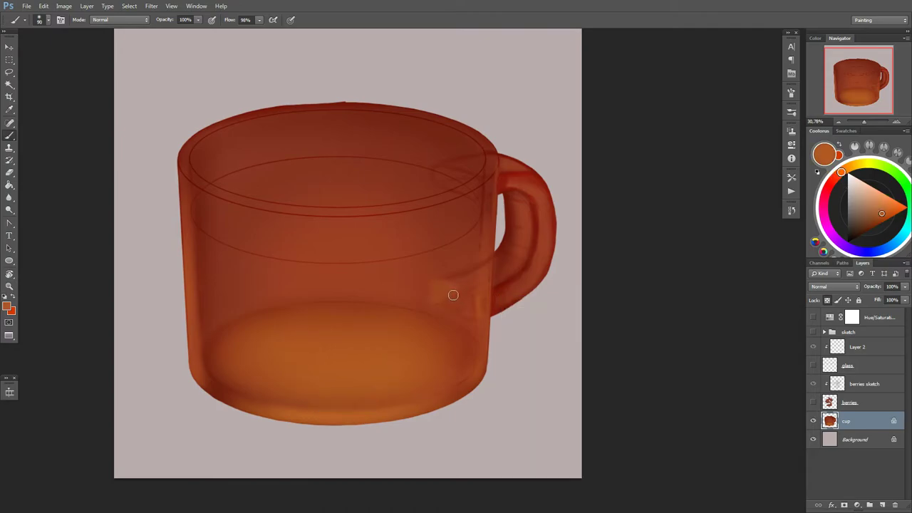
left_click_drag(490, 312, 453, 360)
left_click_drag(401, 214, 424, 232)
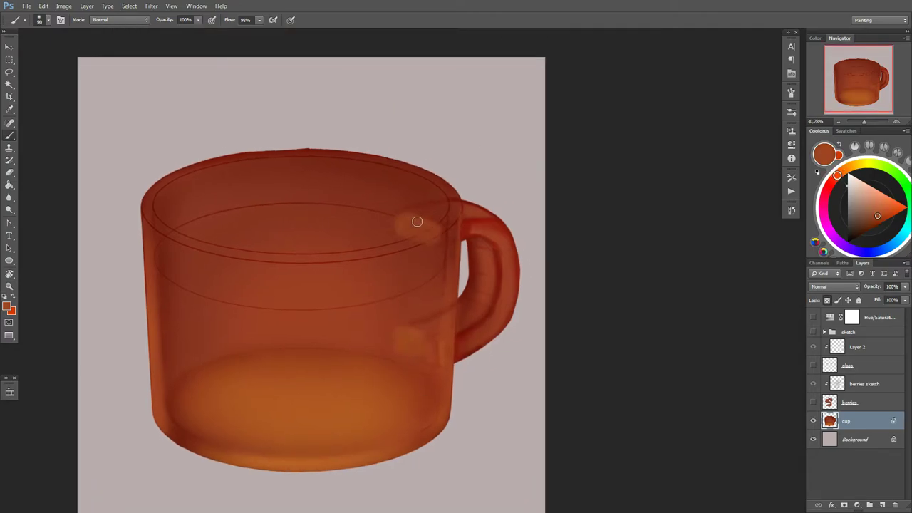
Step: Mirror the canvas to check the drawing, then undo back to show the glass rim highlight
left_click(433, 238, "alt")
key("ctrl+shift+h")
key("ctrl+shift+h")
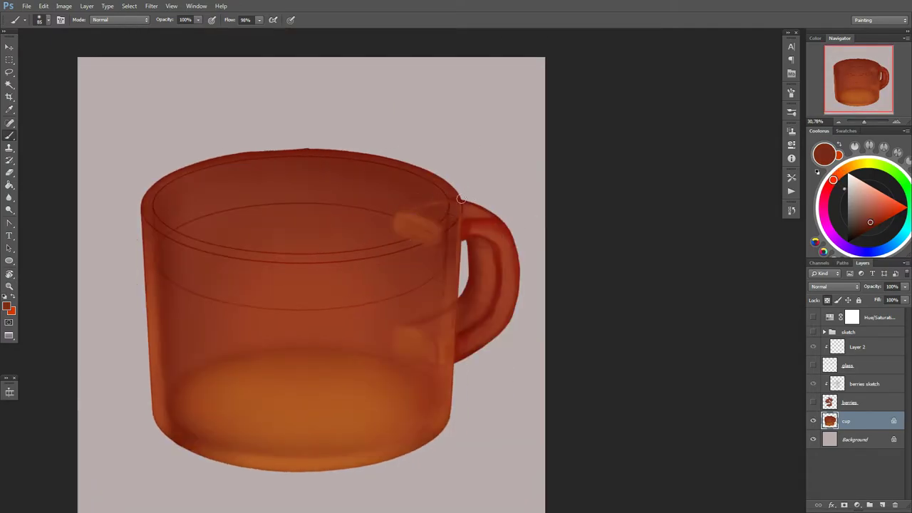
key("ctrl+z")
key("ctrl+z")
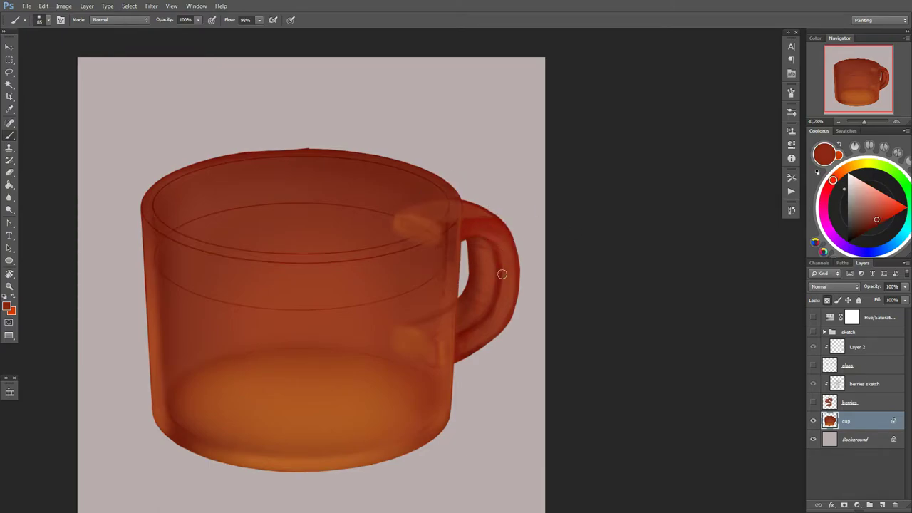
key("ctrl+z")
key("ctrl+z")
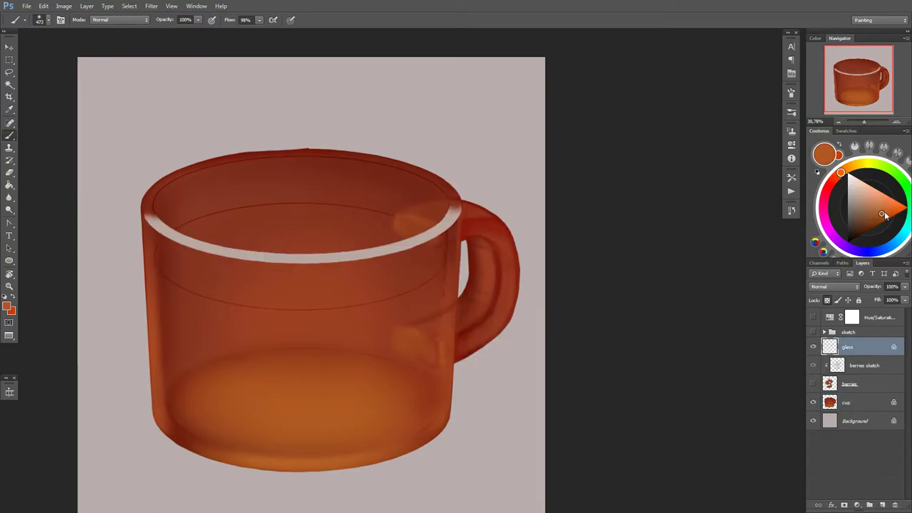
Step: Tint the rim highlight orange and soften it
left_click_drag(456, 213, 146, 218)
left_click(471, 214, "alt")
key("ctrl+z")
right_click(473, 243)
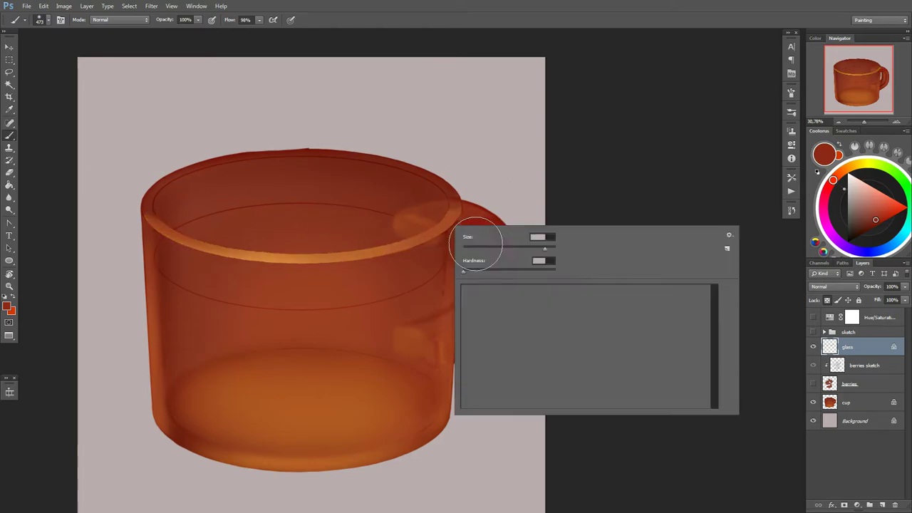
left_click_drag(542, 267, 503, 266)
key("Return")
Step: Pick a light orange for the rim, set the brush to 70, and sample a darker orange
left_click(228, 248, "alt")
right_click(220, 239)
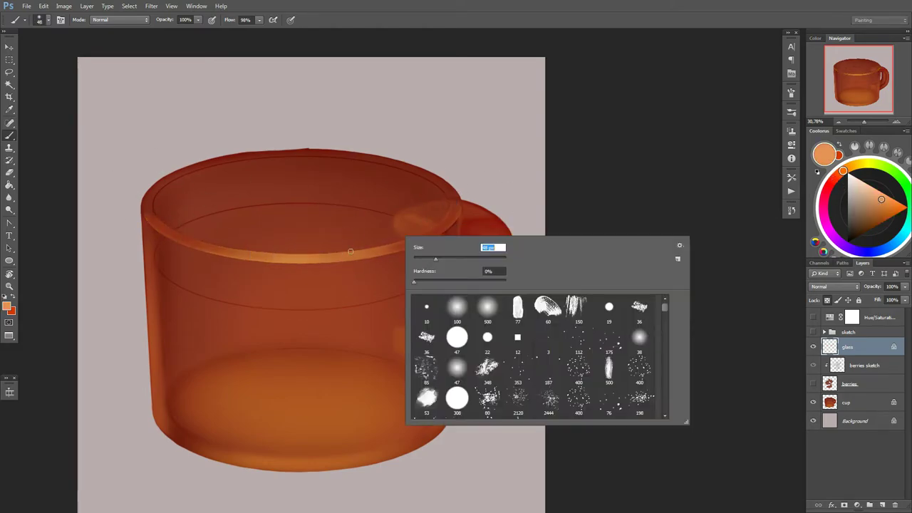
key("Escape")
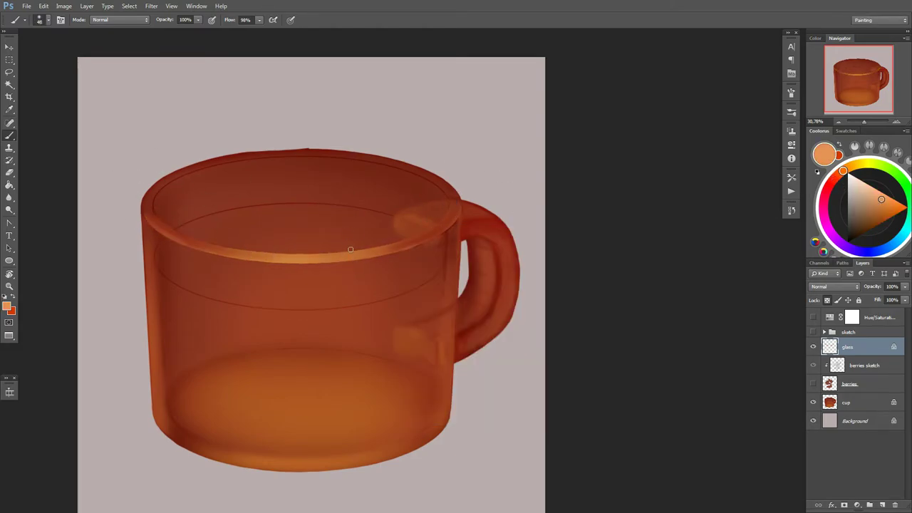
right_click(350, 249)
key("Escape")
right_click(449, 246)
key("Return")
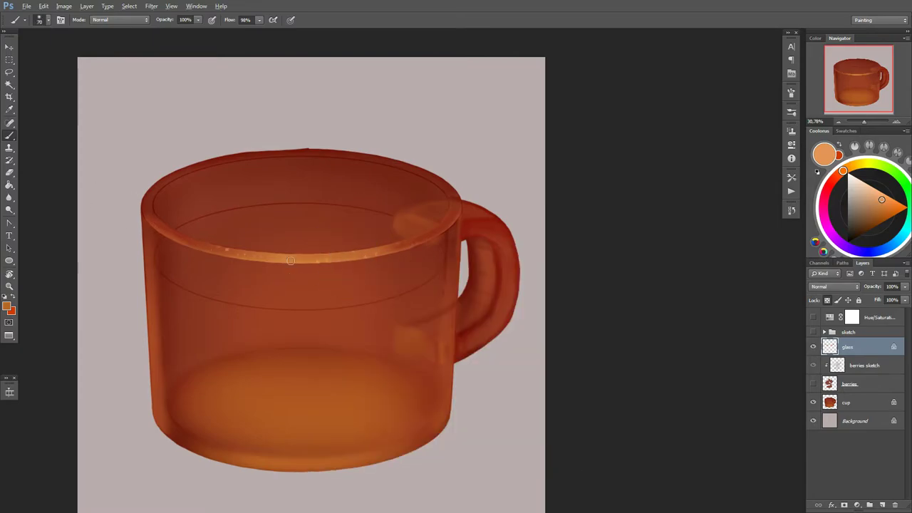
left_click(394, 246, "alt")
left_click_drag(405, 364, 375, 388)
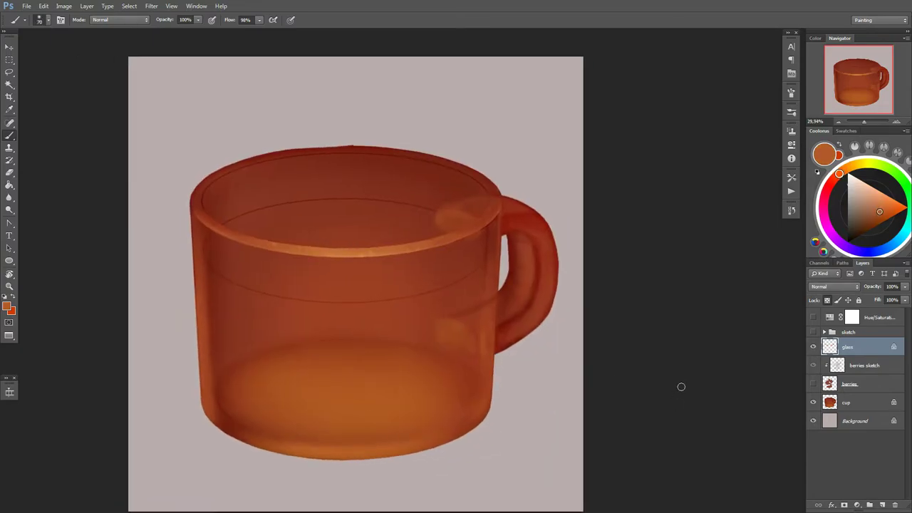
Step: Brighten the cup layer with a Levels adjustment
left_click(846, 403)
key("ctrl+l")
left_click_drag(774, 177, 759, 177)
left_click_drag(835, 177, 824, 179)
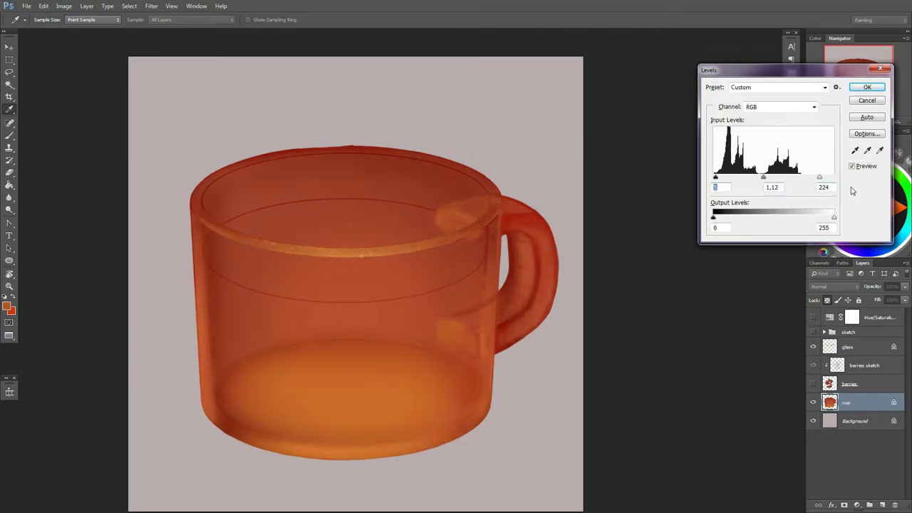
key("Return")
Step: Shift the cup's hue by -3 in Hue/Saturation and make the glass layer active
key("ctrl+u")
left_click_drag(753, 375, 751, 374)
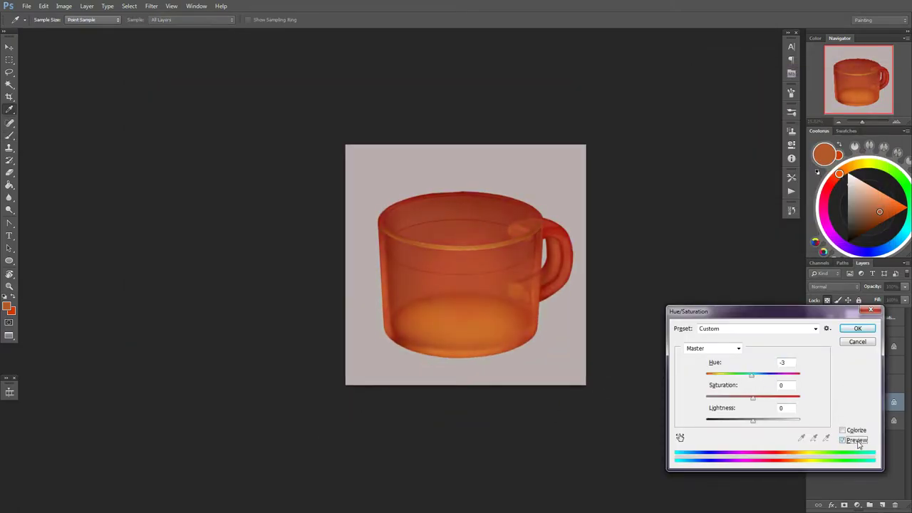
key("Return")
key("Return")
key("Return")
left_click(488, 264)
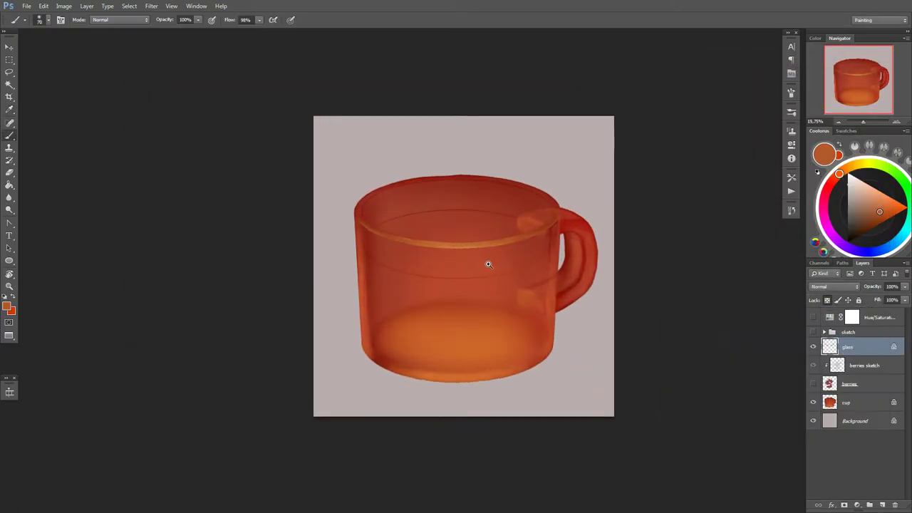
Step: Hide the glass, then try yellow-orange strokes on the cup's lower right and rim and undo them
left_click(488, 264)
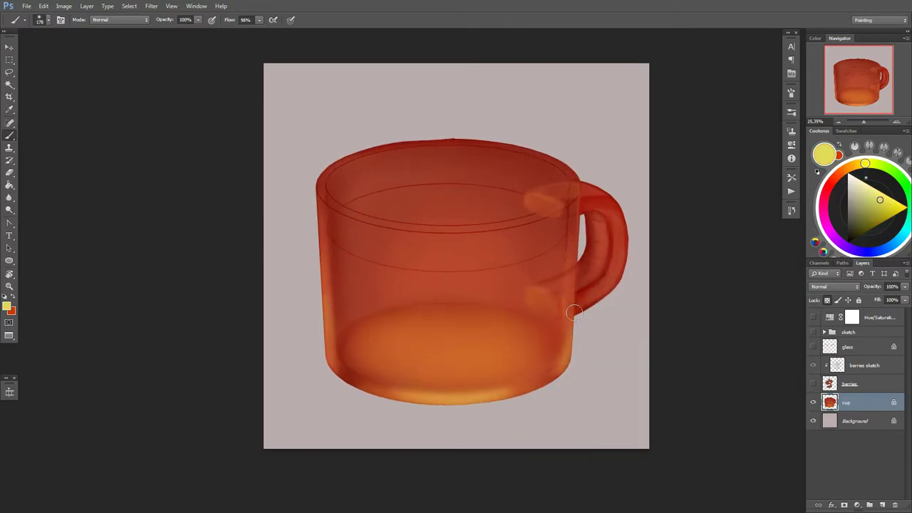
mouse_move(574, 313)
left_mouse_down()
mouse_move(568, 383)
mouse_move(524, 372)
left_mouse_up()
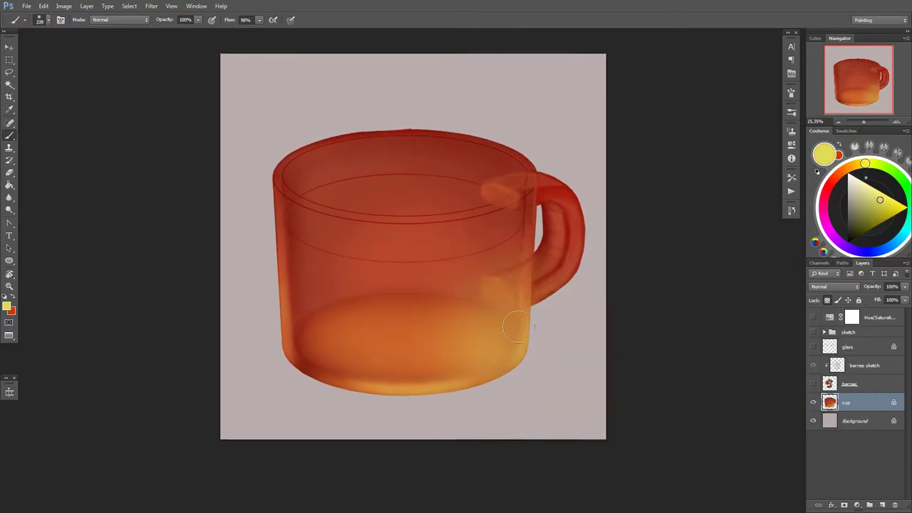
key("ctrl+z")
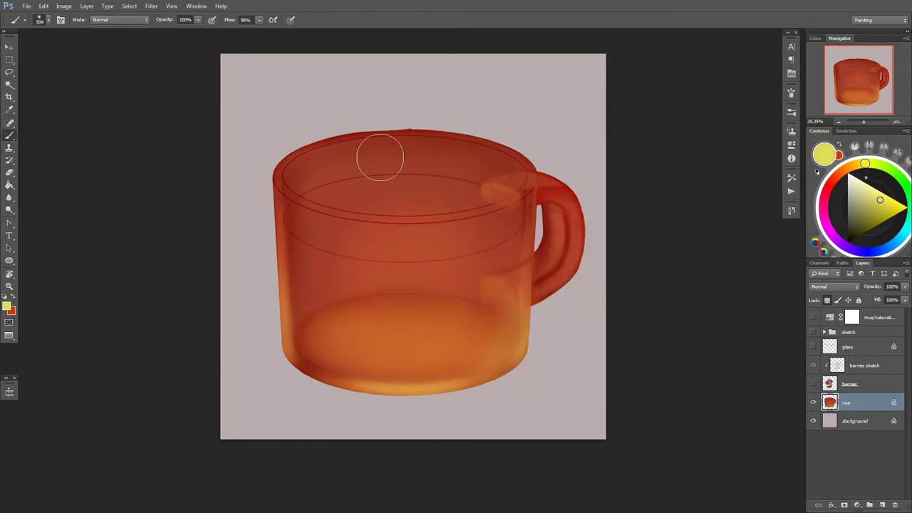
left_click_drag(380, 157, 483, 169)
right_click(475, 186)
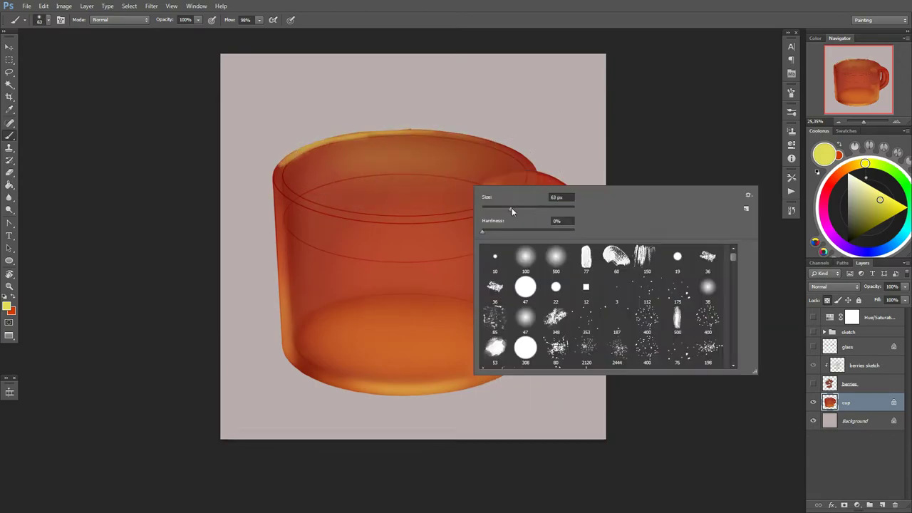
key("Escape")
key("ctrl+z")
left_click_drag(334, 150, 365, 201)
right_click(365, 201)
key("Escape")
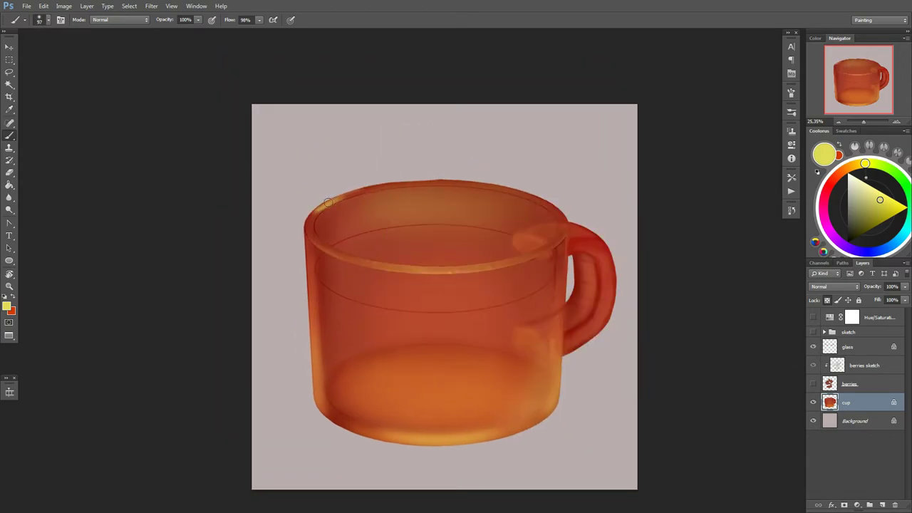
Step: Sample dark red-brown and orange tones from the rim and cup while resizing the brush
left_click(361, 230, "alt")
left_click(318, 218, "alt")
left_click(322, 238, "alt")
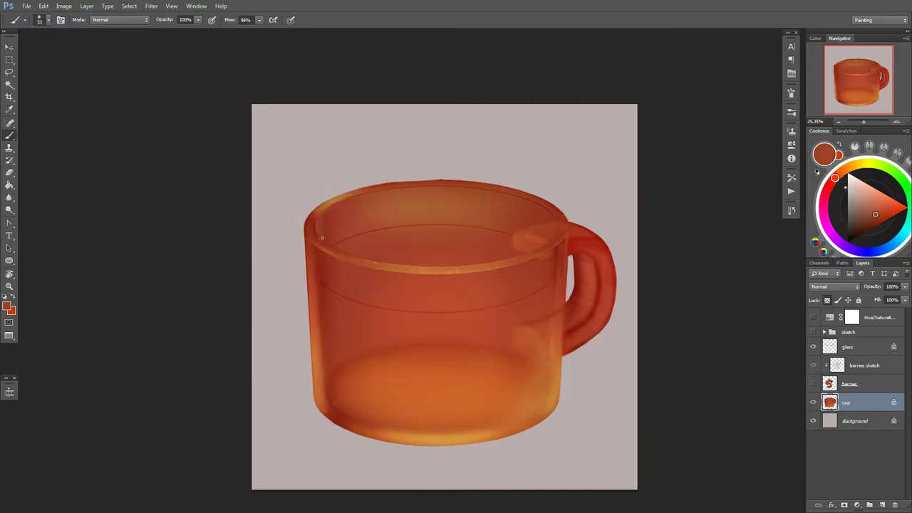
left_click(551, 348, "alt")
right_click(499, 231)
key("Return")
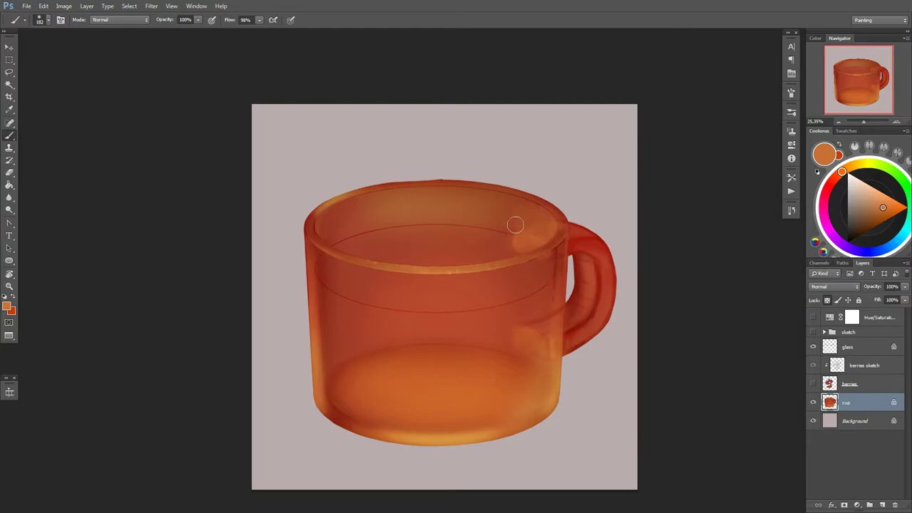
left_click(517, 228, "alt")
right_click(540, 249)
key("Return")
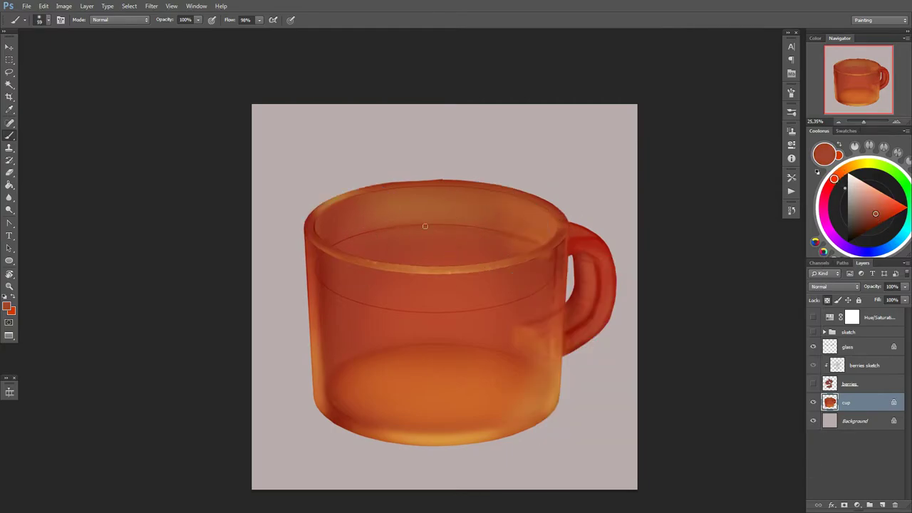
left_click(318, 210, "alt")
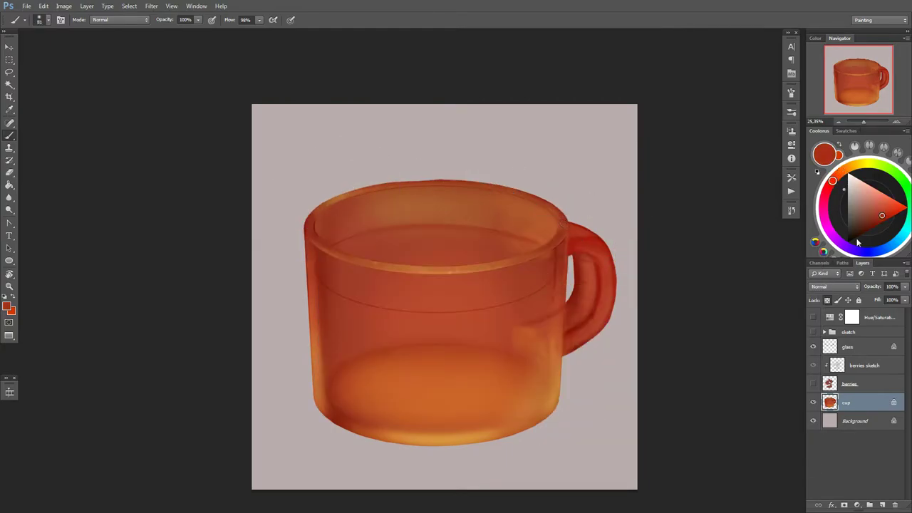
left_click(551, 308, "alt")
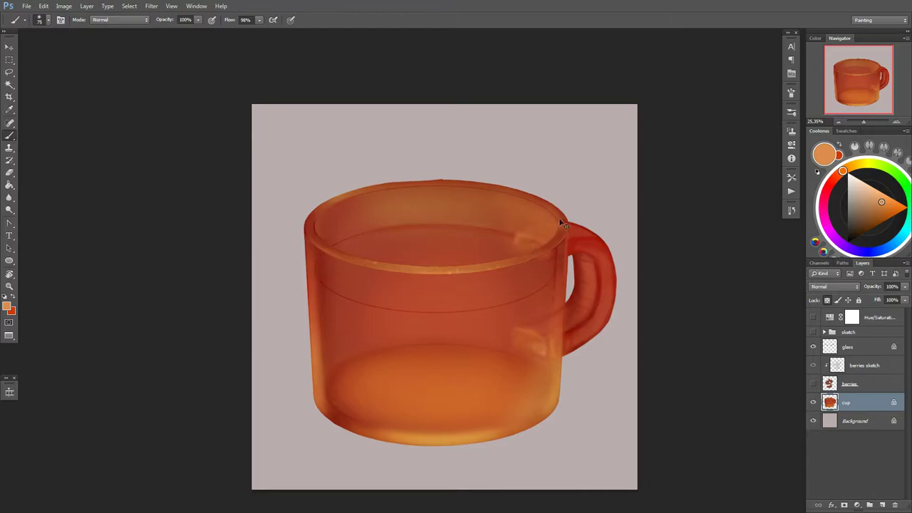
left_click(589, 319, "alt")
left_click(597, 248, "alt")
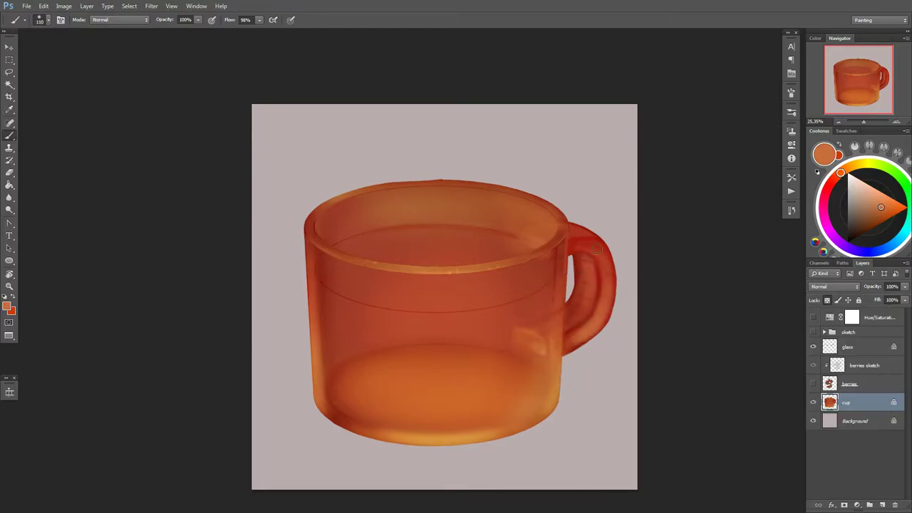
Step: Sample lighter oranges and dark red near the handle and fine-tune the brush size
right_click(597, 305)
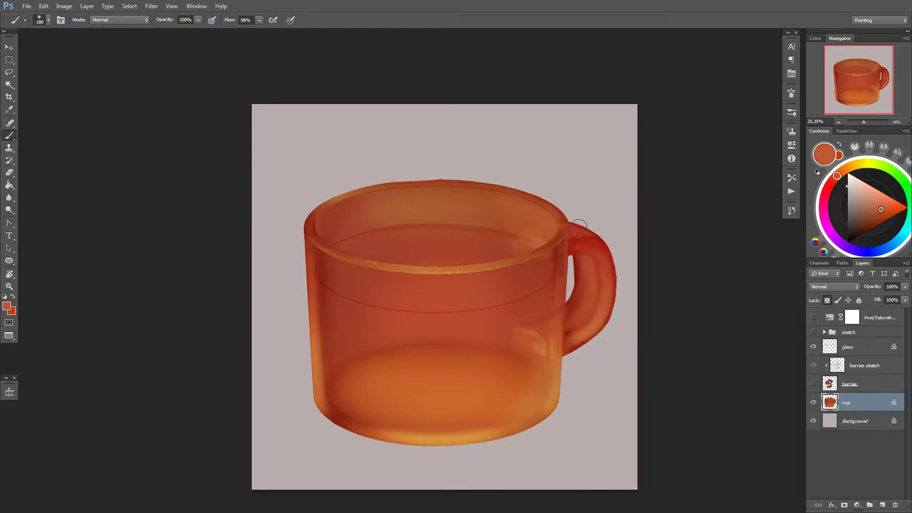
left_click(543, 335, "alt")
right_click(591, 306)
left_click(563, 306, "alt")
right_click(592, 306)
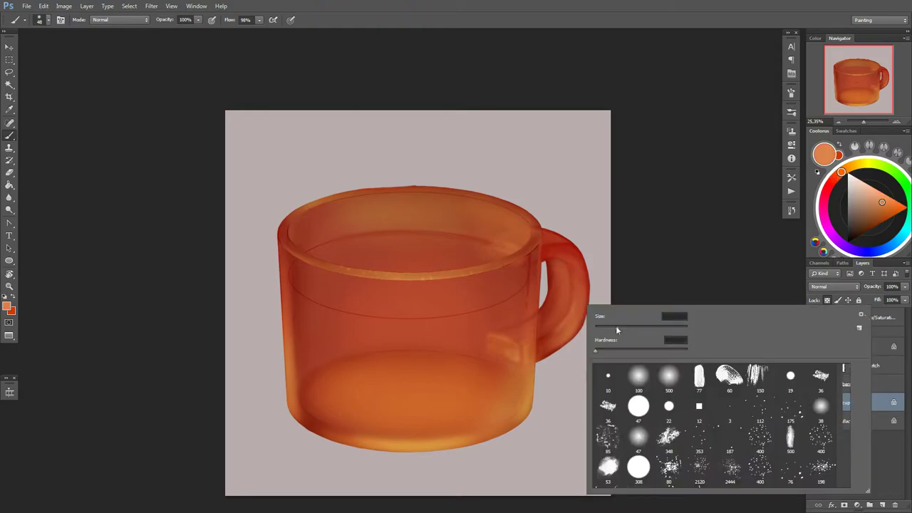
left_click_drag(615, 317, 605, 317)
left_click(558, 308)
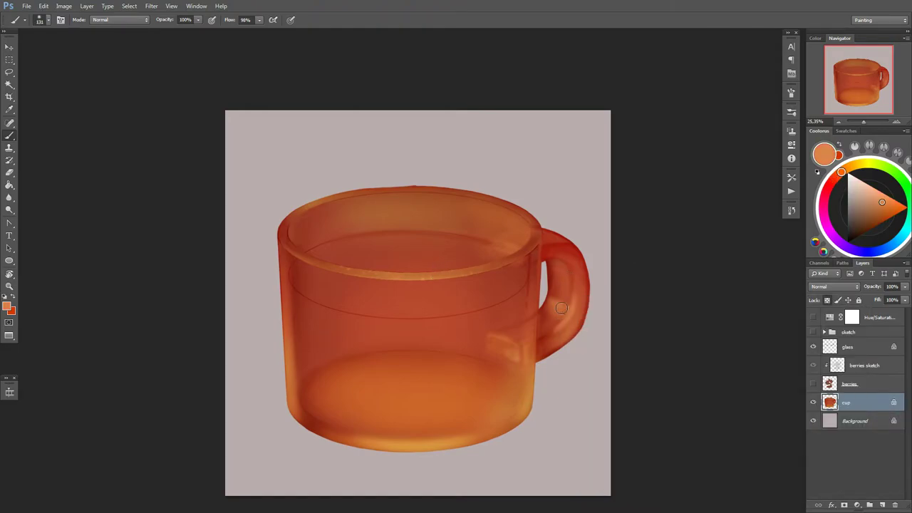
right_click(561, 308)
left_click(285, 276, "alt")
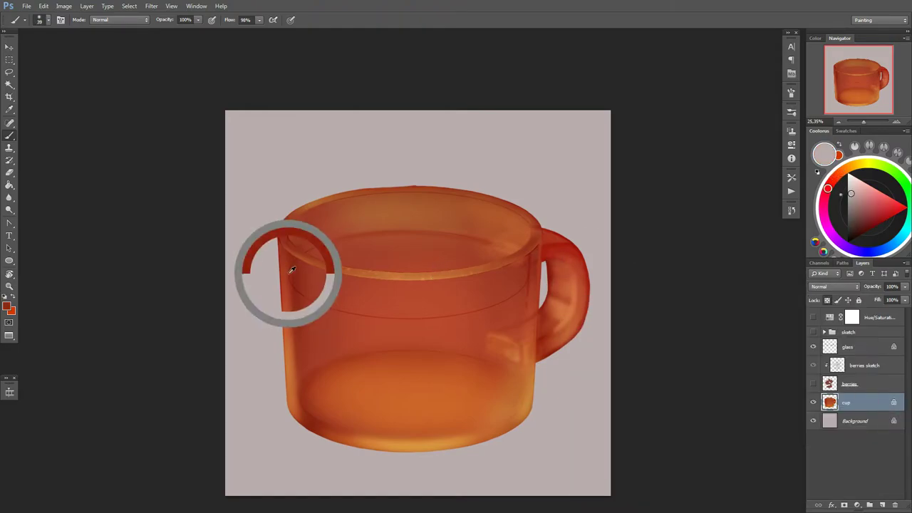
right_click(562, 265)
key("Escape")
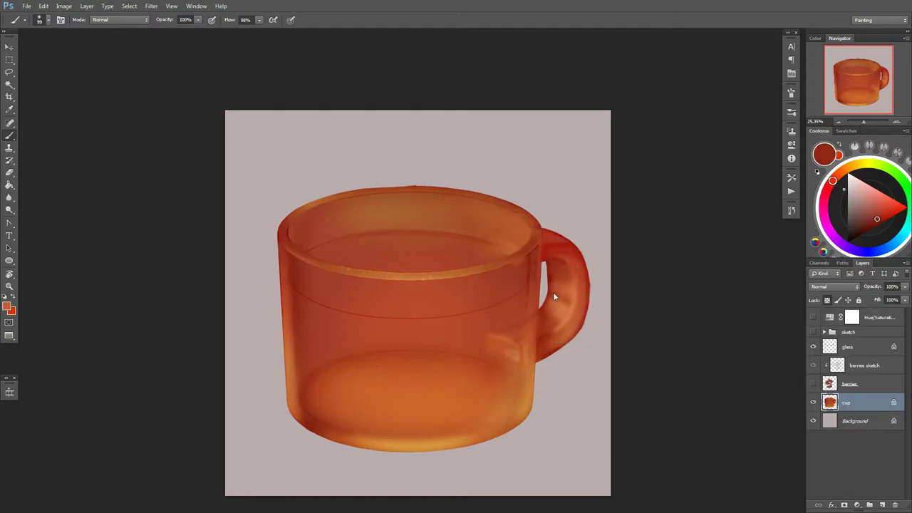
scroll(553, 292, "down", 2)
Step: Sample lighter orange and darker red tones along the handle
left_click(571, 278, "alt")
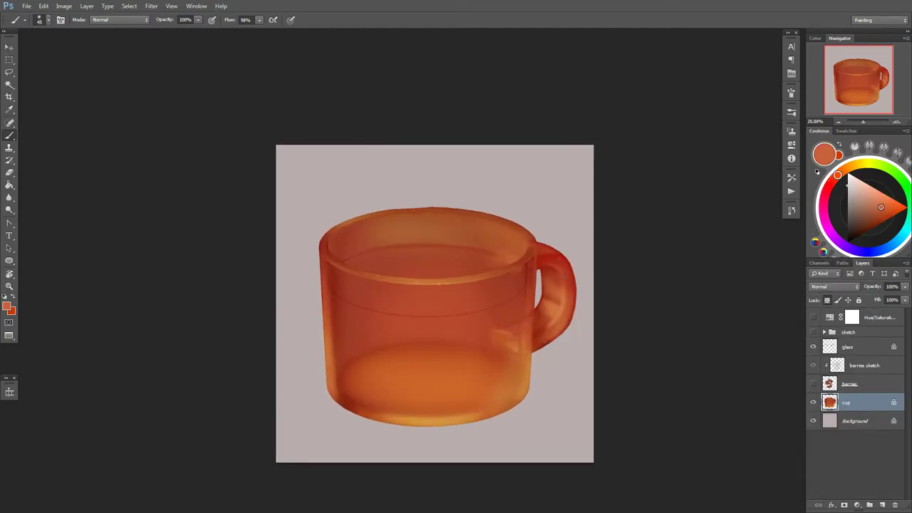
left_click(542, 258, "alt")
right_click(551, 319)
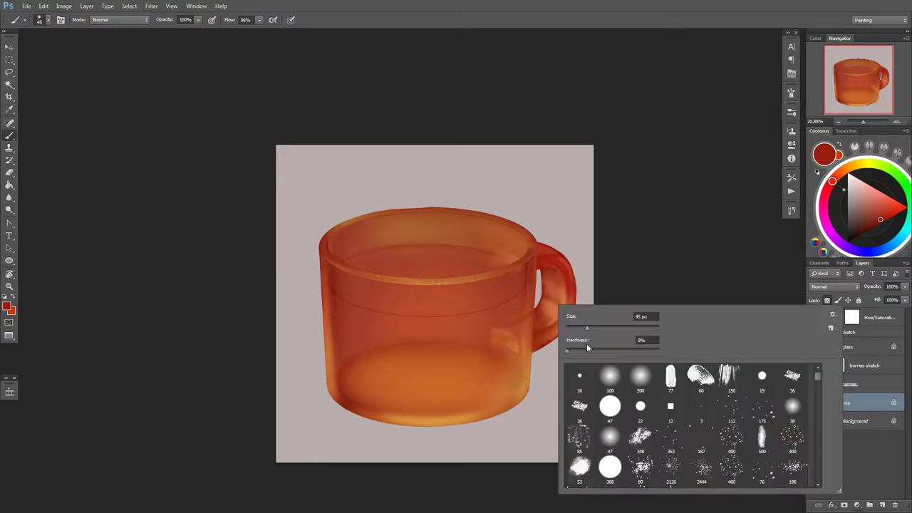
key("Escape")
left_click(545, 341, "alt")
right_click(575, 307)
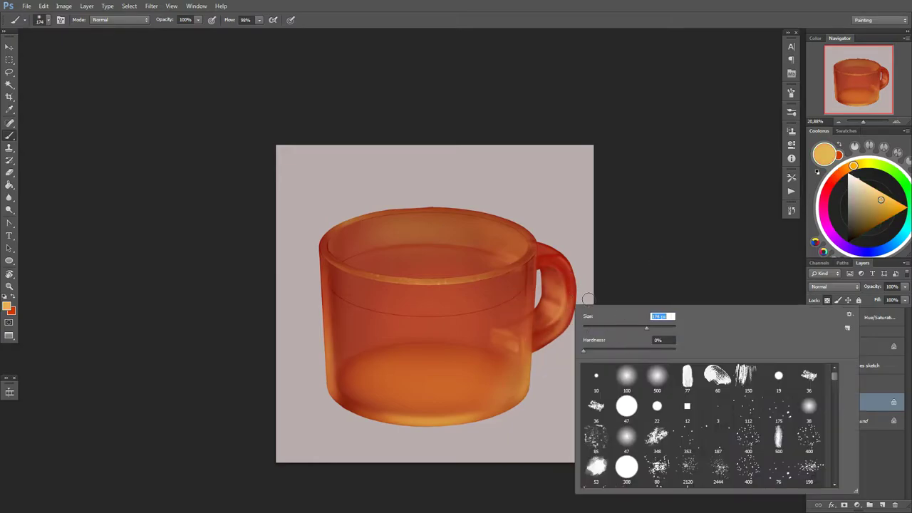
key("Escape")
Step: Switch the brush blending mode to Overlay and make the glass layer active
left_click(118, 19)
left_click(111, 160)
scroll(491, 378, "down", 2)
scroll(437, 318, "up", 2)
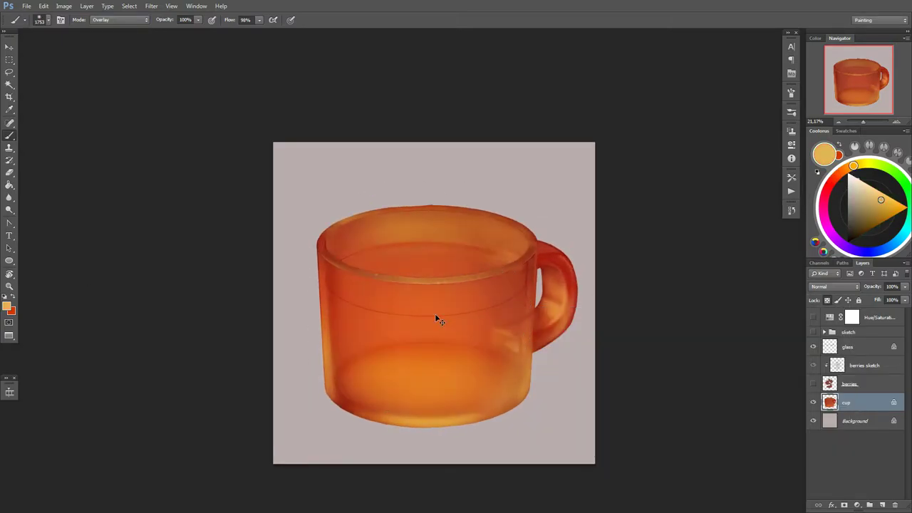
key("alt+bracketright")
key("alt+bracketright")
left_click(539, 233, "alt")
scroll(397, 372, "down", 1)
Step: Brighten the mug's glass rim with a Levels adjustment
key("ctrl+l")
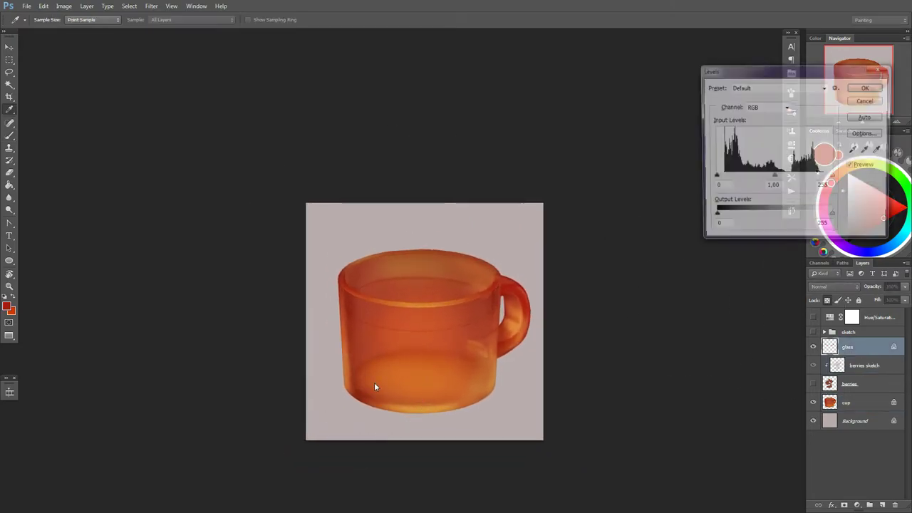
left_click_drag(777, 179, 754, 180)
key("Return")
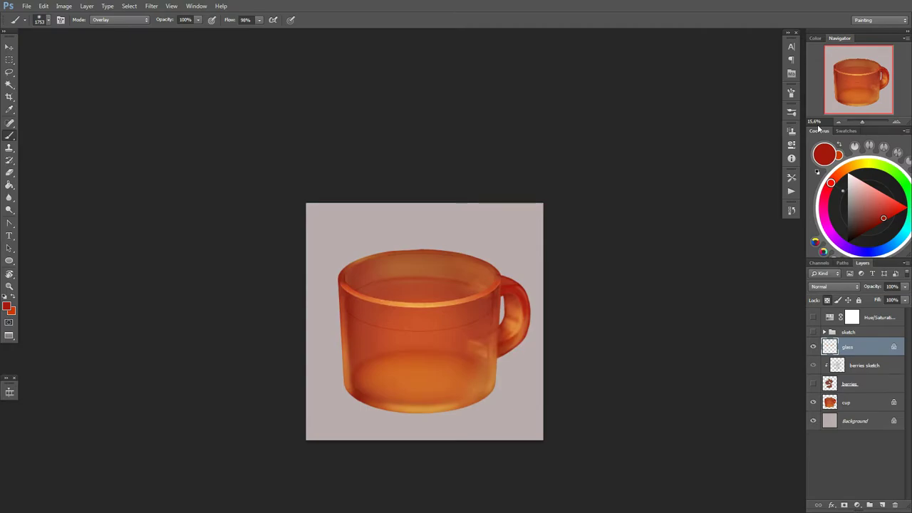
scroll(372, 362, "up", 2)
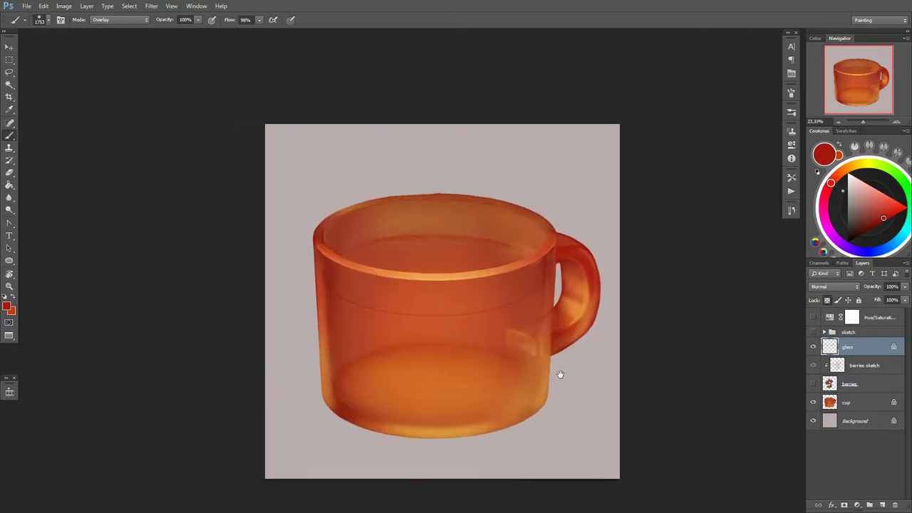
Step: Make the cup layer active and return the brush blending mode to Normal
right_click(536, 305)
double_click(786, 340)
key("shift+alt+n")
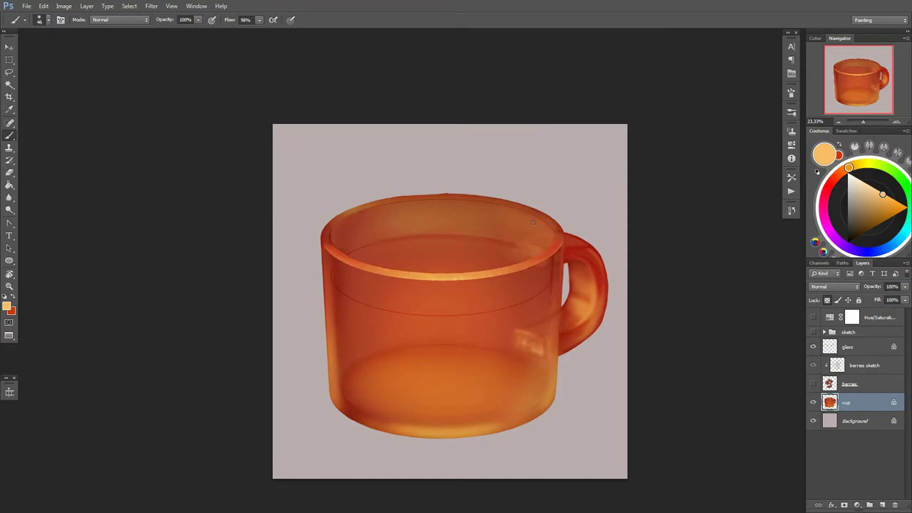
right_click(559, 241)
key("Escape")
Step: Sample darker red-orange and light orange from the cup, adjusting brush size between samples
left_click(544, 236, "alt")
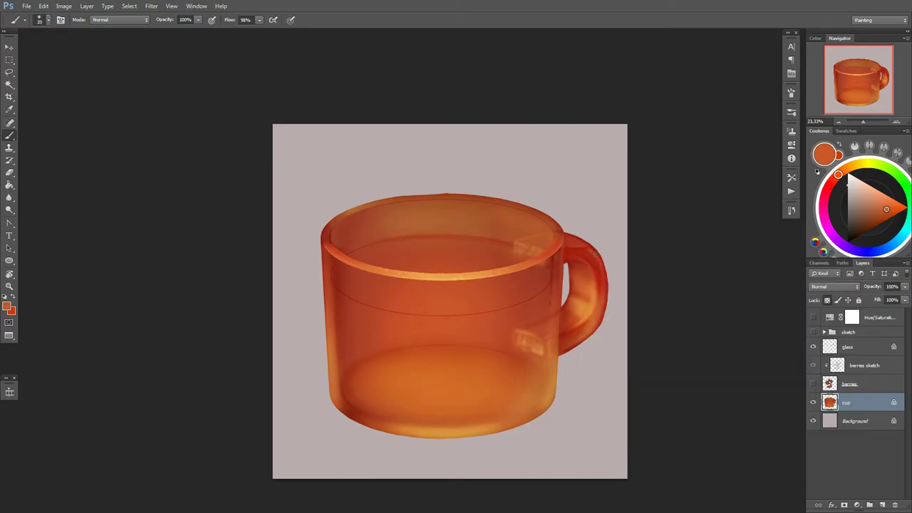
right_click(579, 238)
key("Escape")
right_click(594, 303)
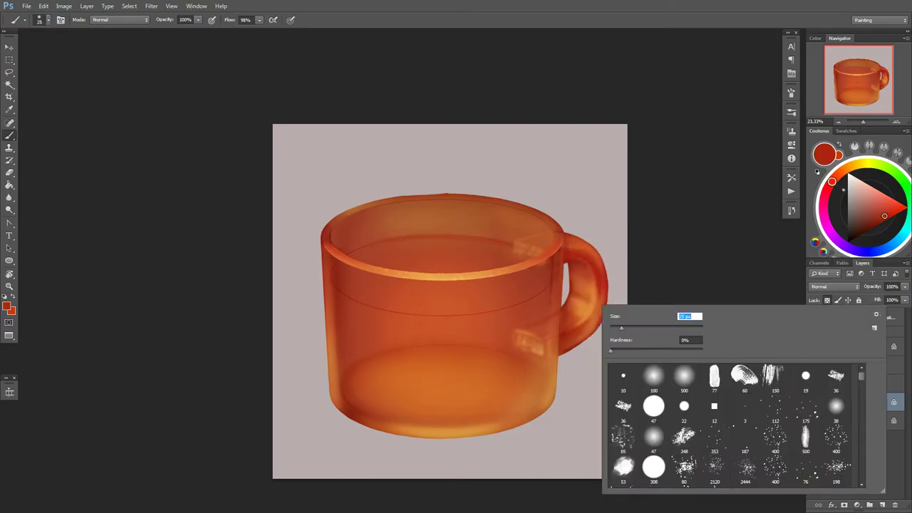
key("Escape")
left_click(594, 305, "alt")
right_click(594, 305)
key("Escape")
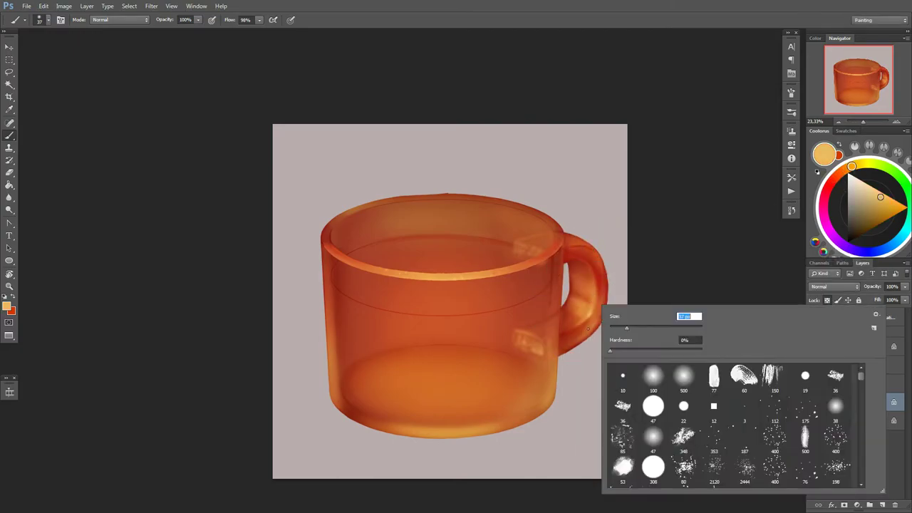
key("Escape")
right_click(601, 291)
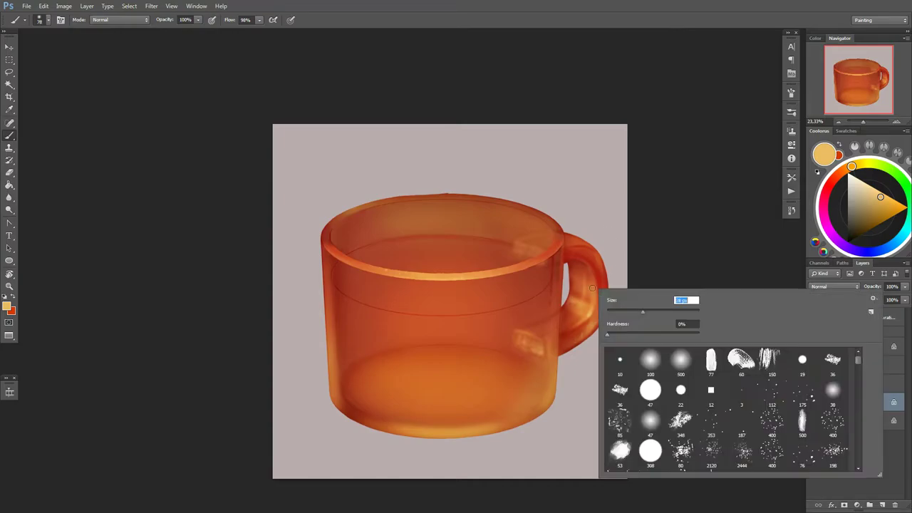
key("Escape")
Step: Sample red-orange and lighter orange tones from the handle, settling on a light glow orange
left_click(608, 277, "alt")
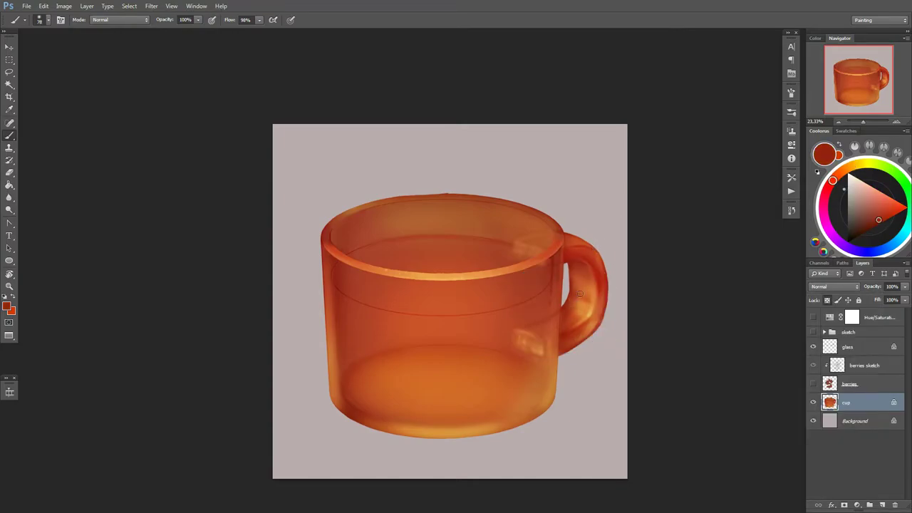
left_click(578, 311, "alt")
scroll(574, 306, "down", 1)
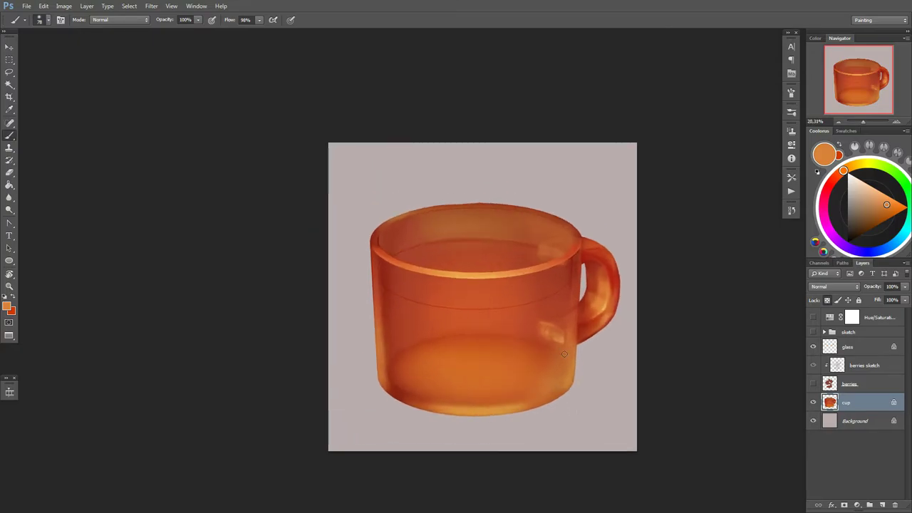
left_click(591, 305, "alt")
scroll(542, 318, "up", 1)
left_click(543, 319, "alt")
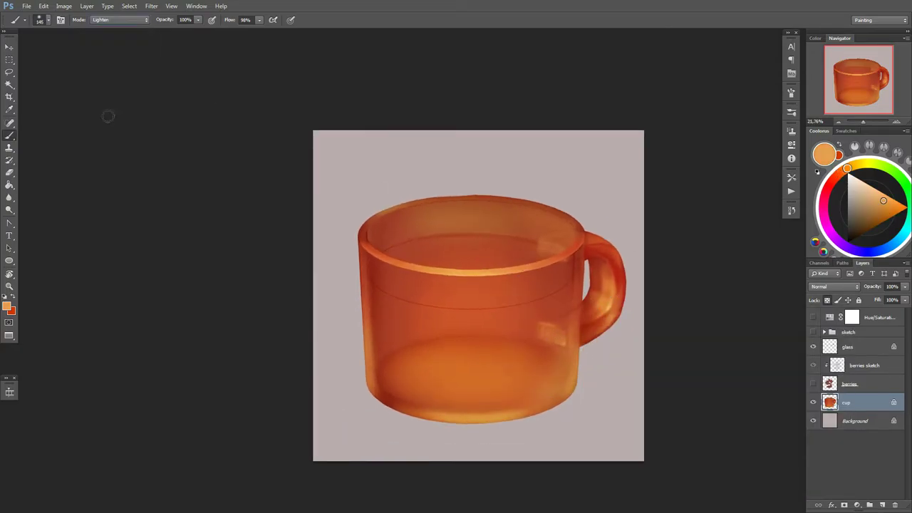
Step: Set the brush blending to Overlay and resize the brush for painting glow
left_click(117, 19)
left_click(112, 158)
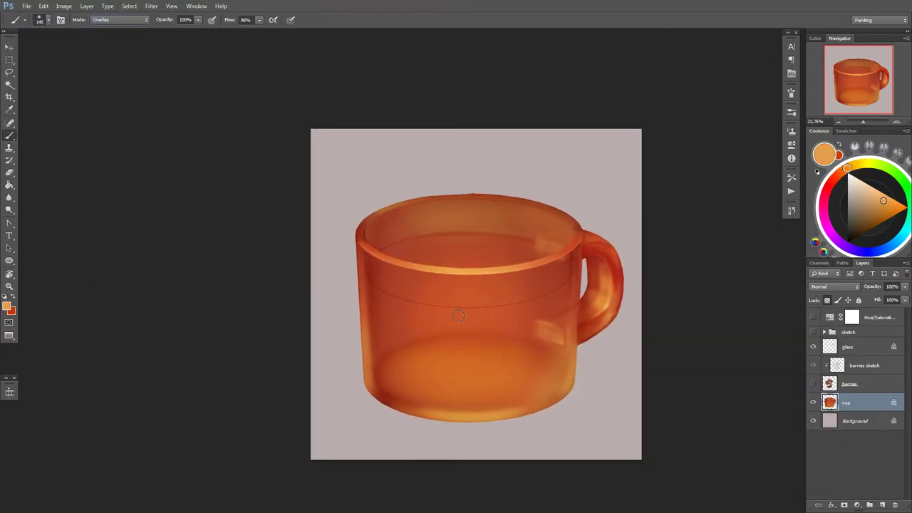
right_click(482, 292)
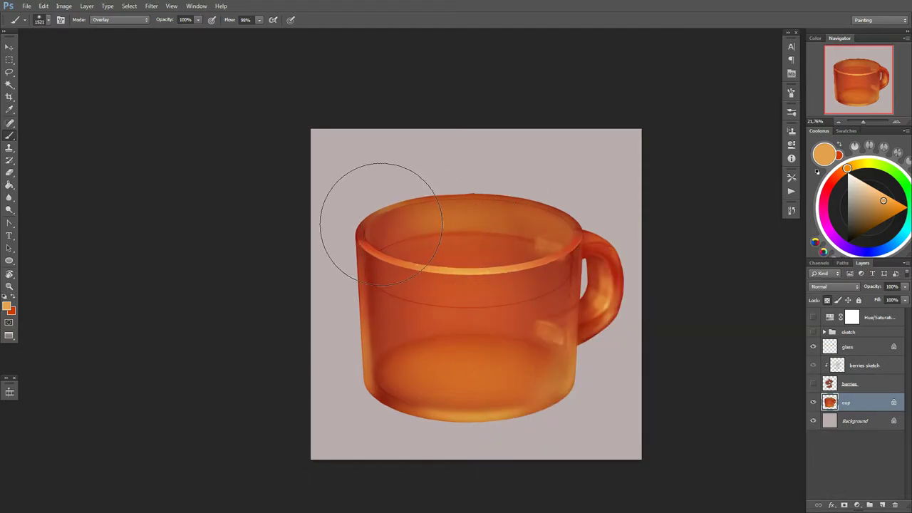
right_click(570, 308)
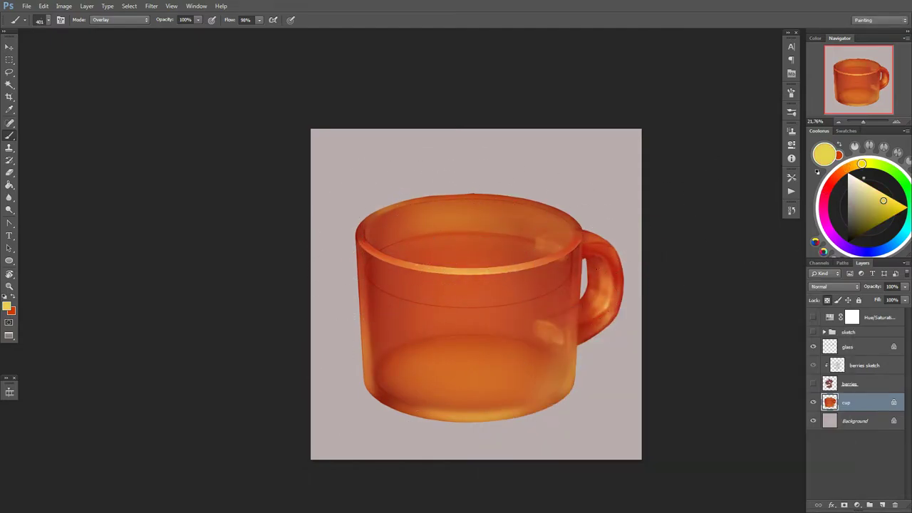
right_click(570, 303)
right_click(422, 303)
key("Return")
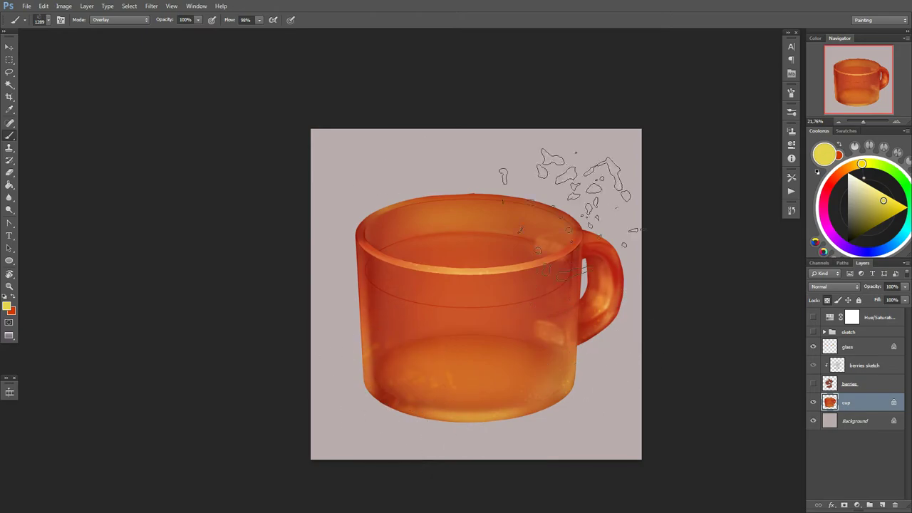
right_click(560, 305)
Step: Return to Normal blending, shrink the brush, and sample oranges and reds around the rim
key("Escape")
scroll(475, 263, "up", 3)
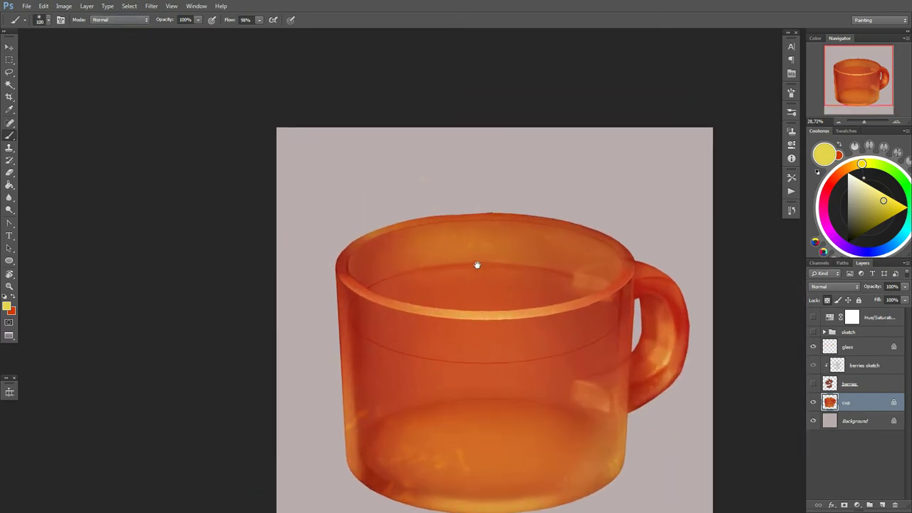
right_click(570, 303)
right_click(365, 307)
key("Escape")
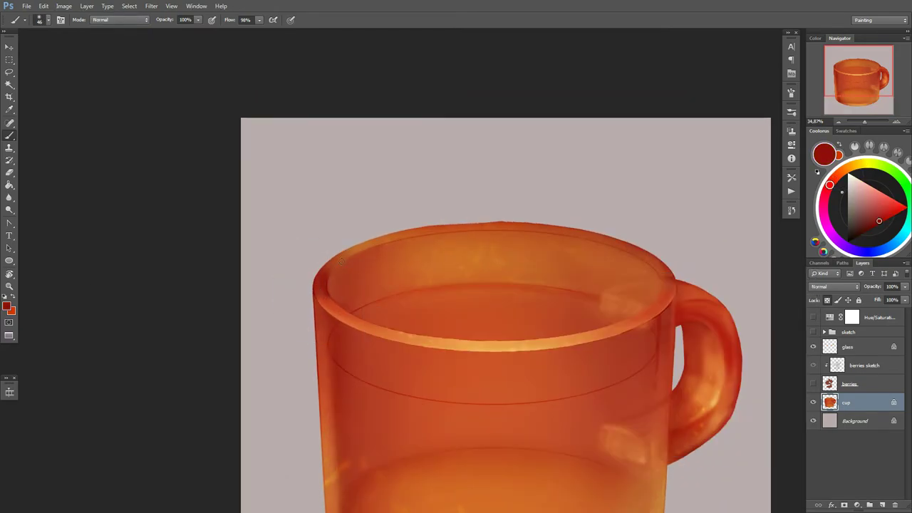
left_click(338, 292, "alt")
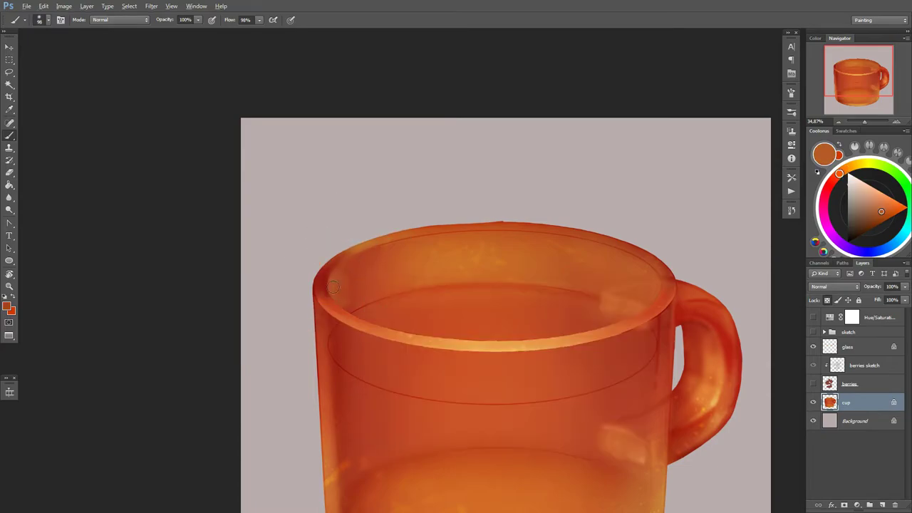
left_click(718, 387, "alt")
left_click(641, 252, "alt")
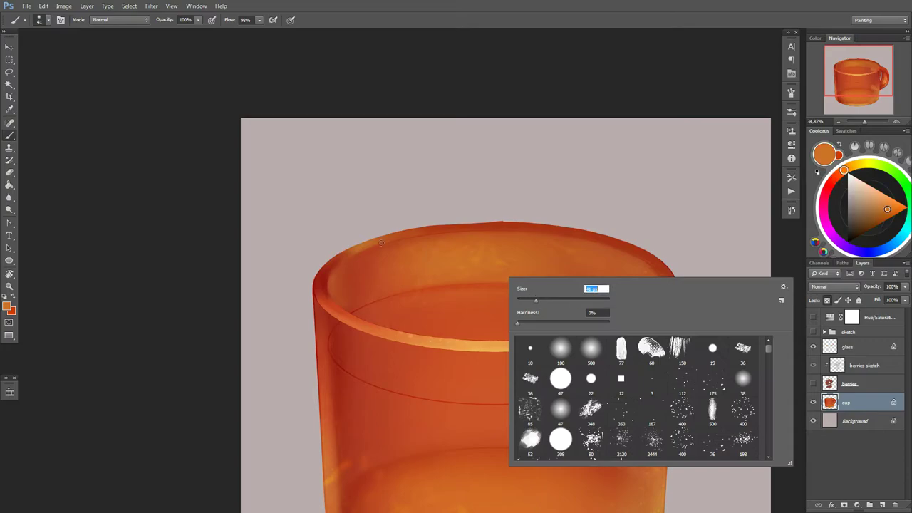
left_click(436, 247, "alt")
Step: Shrink the brush for fine rim work and sample dark and light oranges for rim highlights
right_click(383, 252)
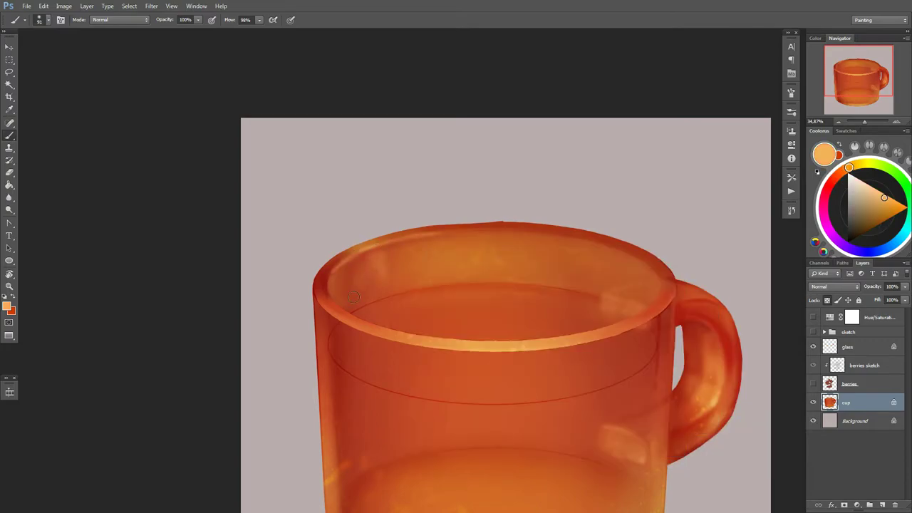
right_click(383, 269)
right_click(377, 257)
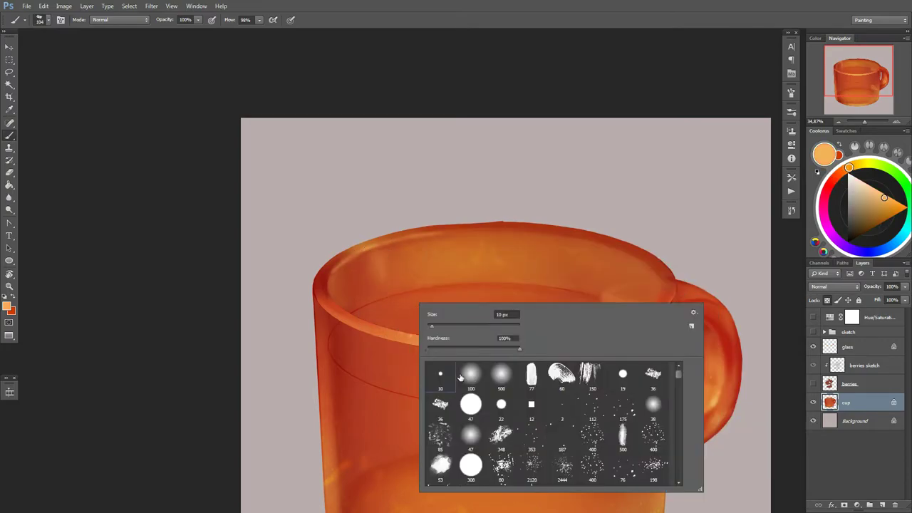
left_click(574, 228, "alt")
left_click(407, 255, "alt")
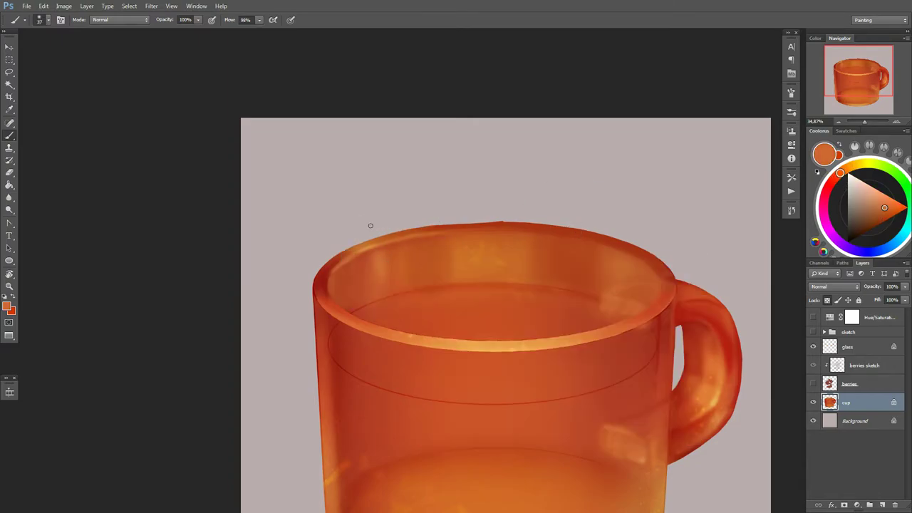
right_click(331, 266)
right_click(332, 238)
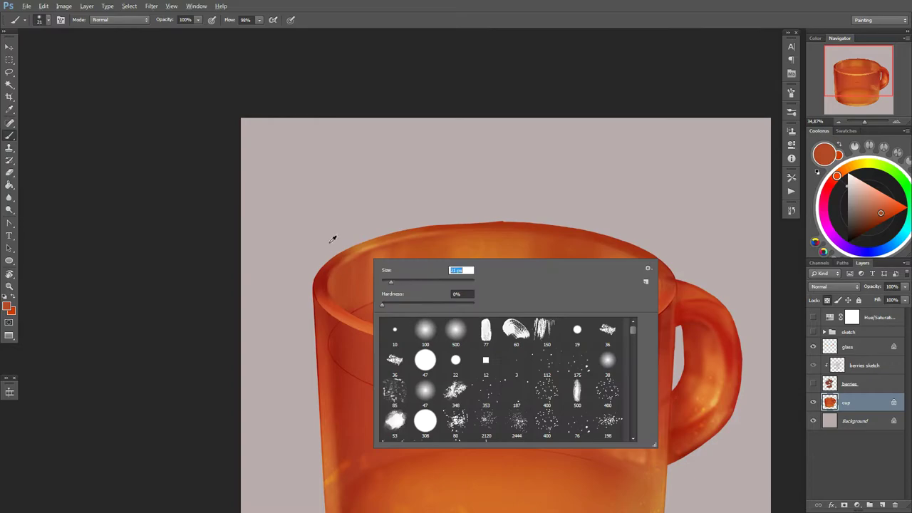
left_click(358, 255, "alt")
Step: Mirror the canvas to check the mug, then rework light and red oranges with resized brushes
key("h")
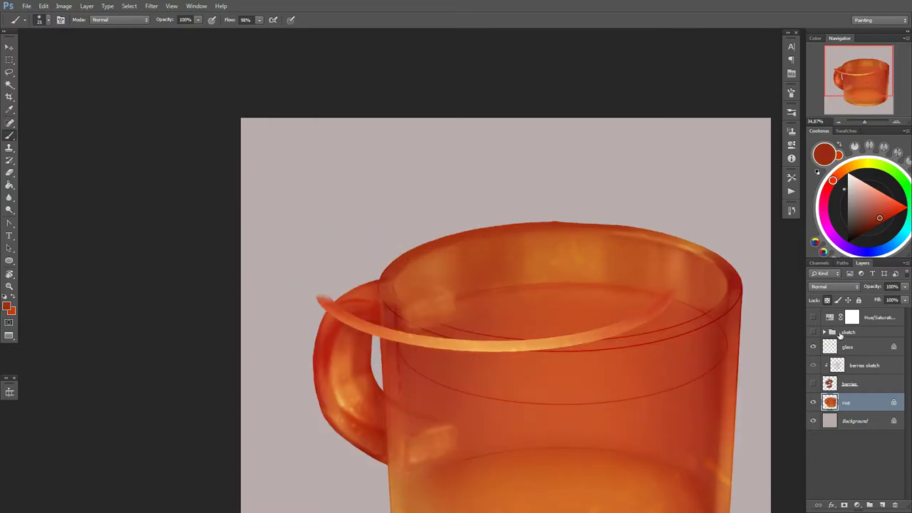
key("h")
key("h")
left_click(397, 287, "alt")
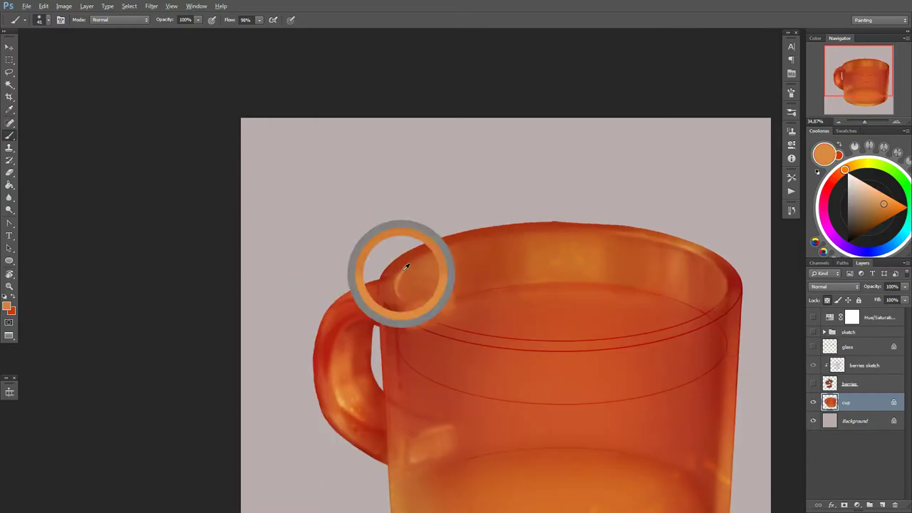
right_click(417, 281)
right_click(410, 281)
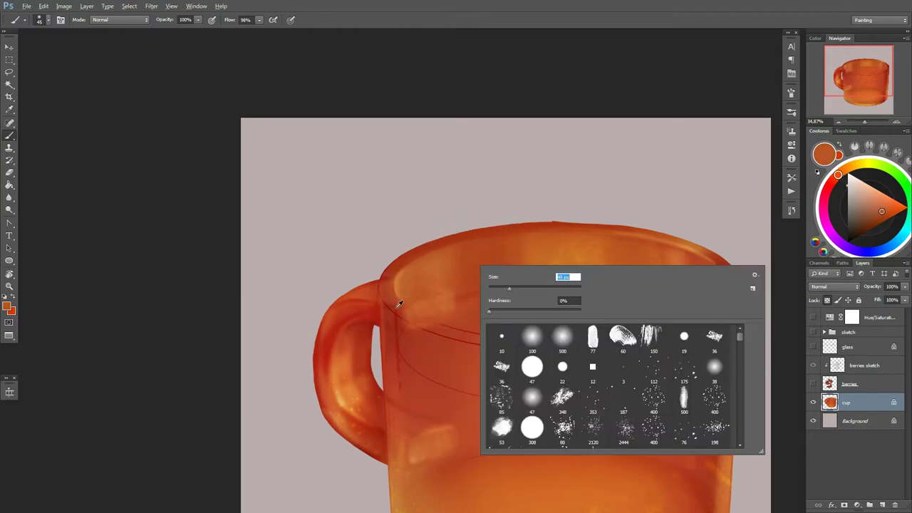
left_click(386, 286, "alt")
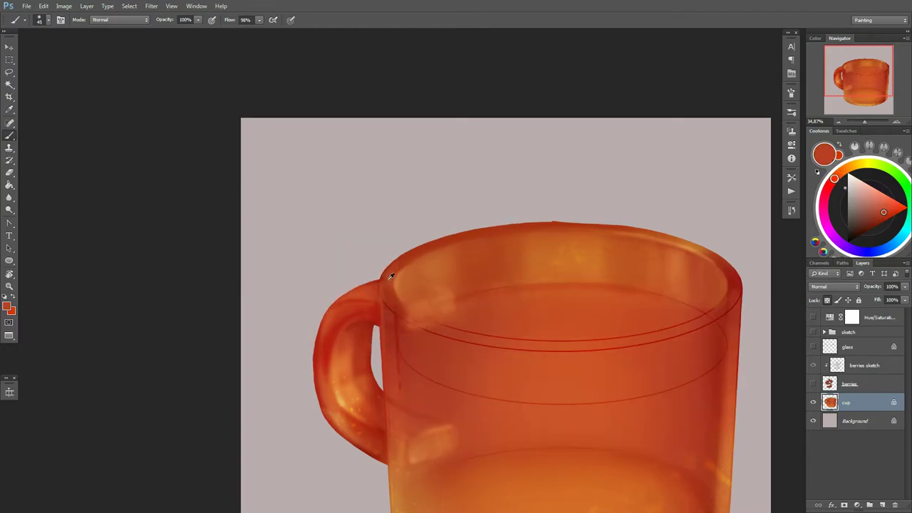
right_click(392, 287)
right_click(418, 274)
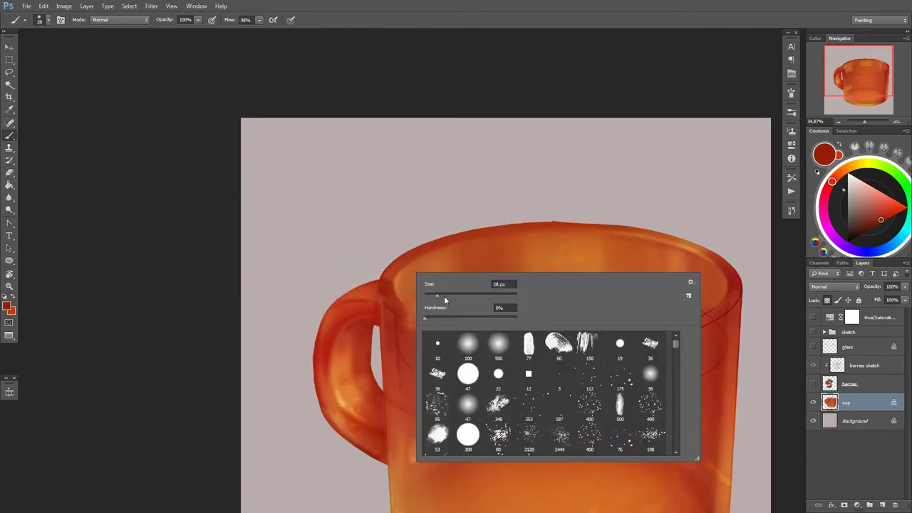
left_click(389, 286, "alt")
right_click(397, 280)
left_click(386, 275, "alt")
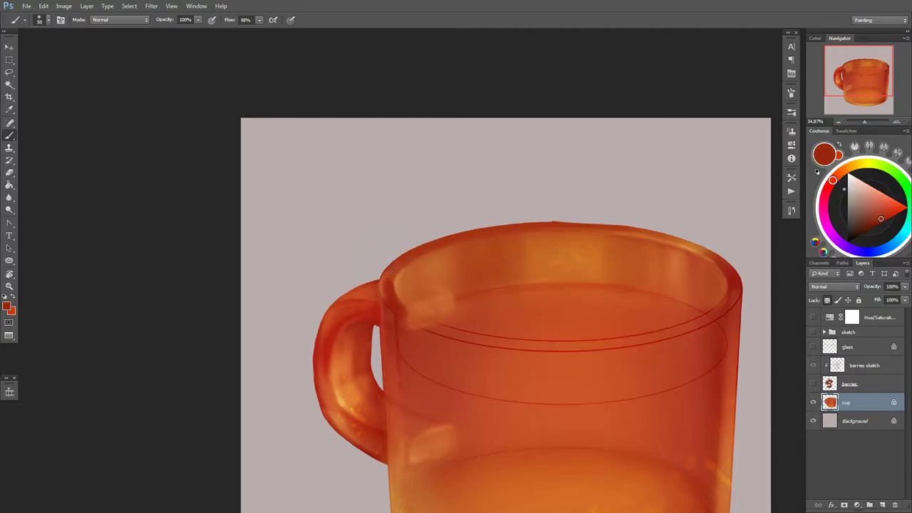
Step: Flip the canvas back with the handle on the right and show and select the glass layer
key("h")
left_click(813, 347)
left_click(855, 347)
left_click(662, 275, "alt")
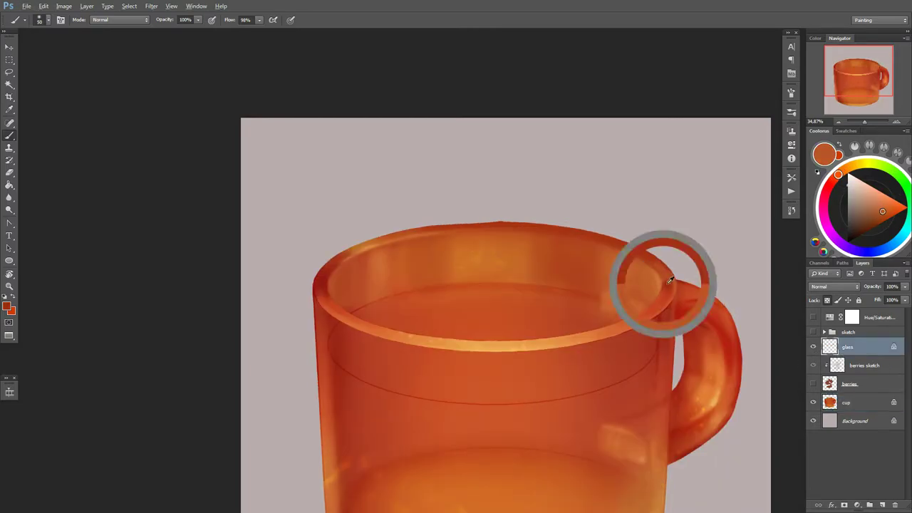
scroll(495, 367, "down", 2)
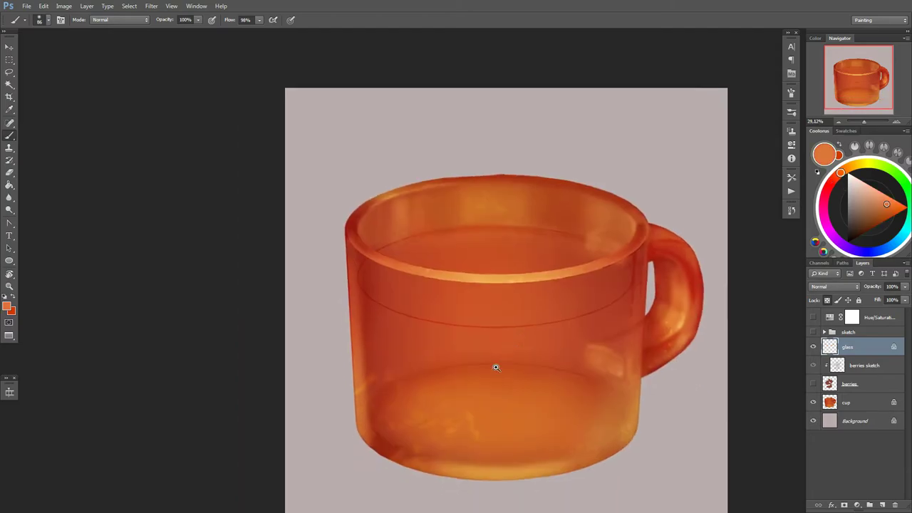
Step: Show the berries layer and merge the berries sketch into it
left_click(813, 384)
left_click(856, 384)
left_click(865, 366, "shift")
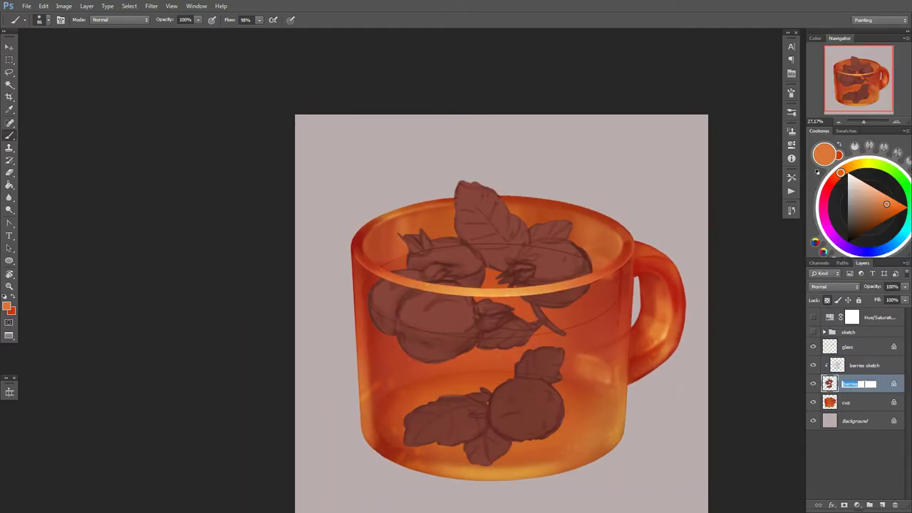
key("ctrl+e")
Step: Dab dark red shading on the top berries and set the brush size to 100
right_click(818, 295)
left_click(871, 227)
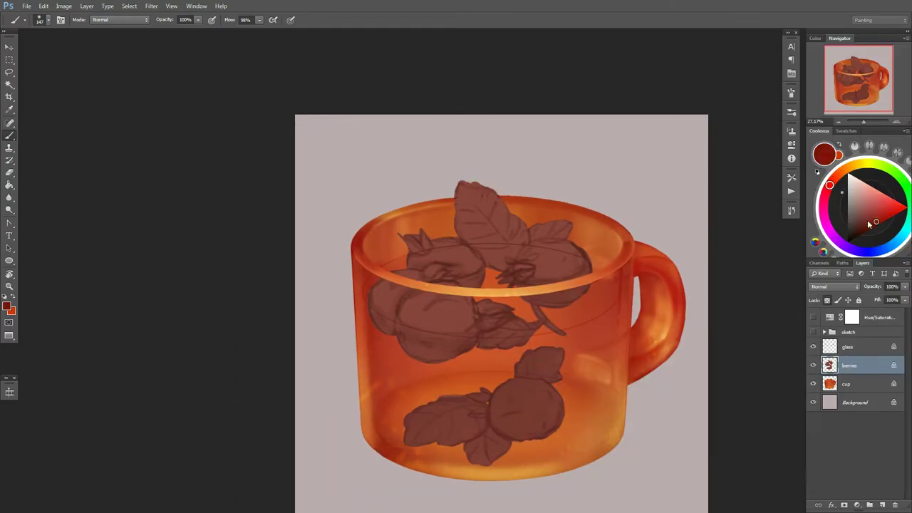
mouse_move(517, 250)
left_mouse_down()
mouse_move(571, 256)
mouse_move(536, 278)
left_mouse_up()
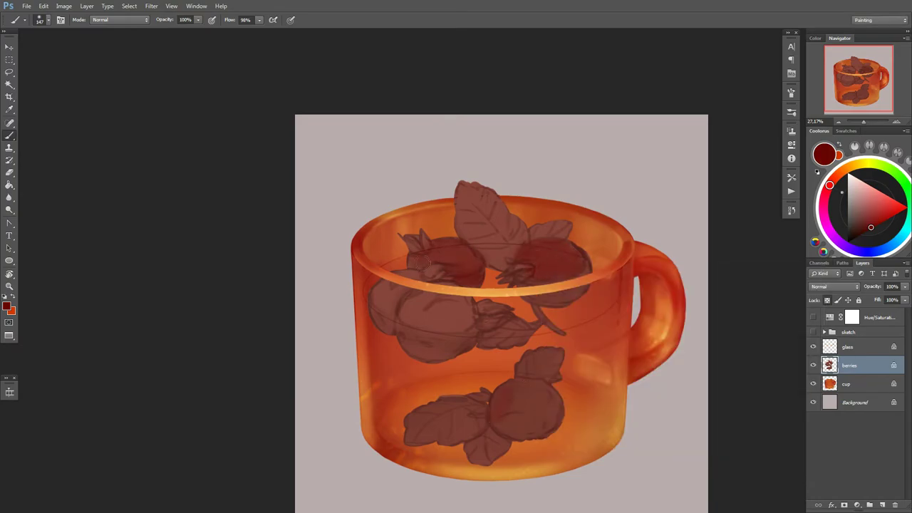
key("alt+bracketright")
right_click(740, 306)
key("Escape")
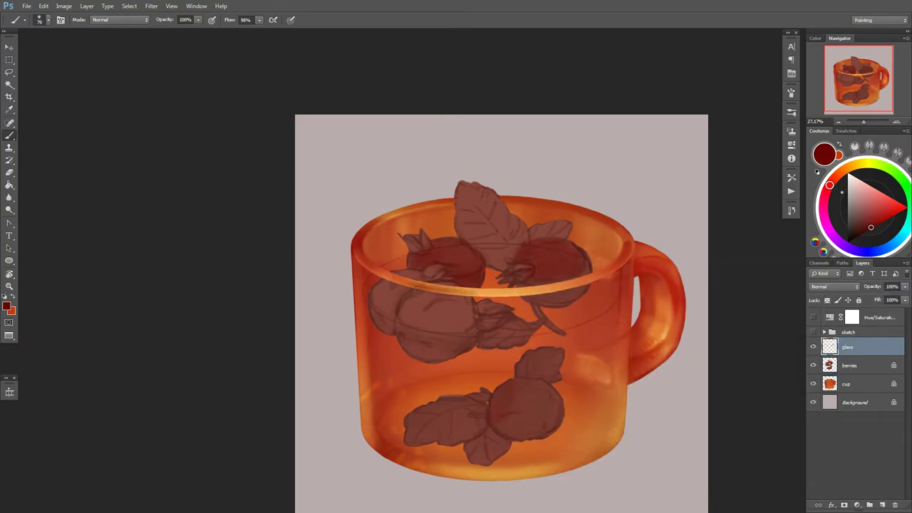
right_click(511, 291)
key("Escape")
key("Escape")
Step: Return to the berries layer and pick a darker maroon for the berries
key("alt+bracketleft")
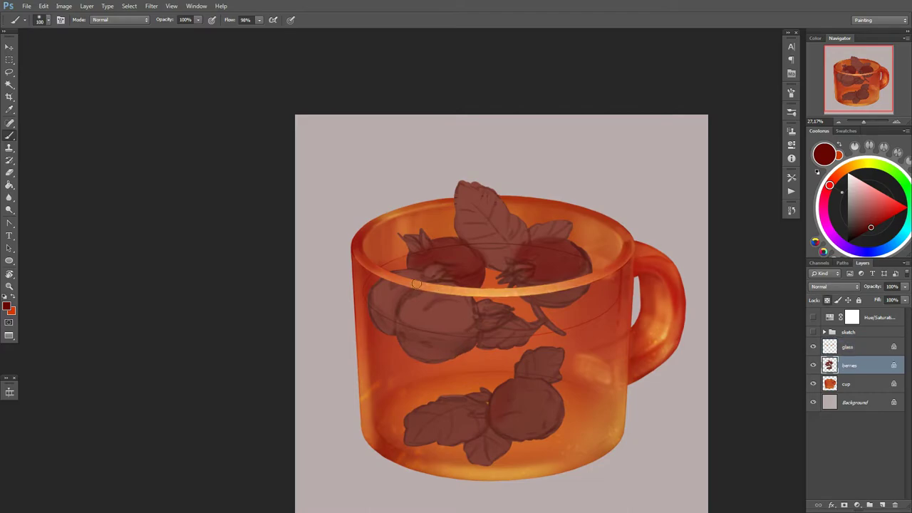
key("alt+bracketright")
scroll(403, 277, "up", 2)
scroll(576, 275, "down", 2)
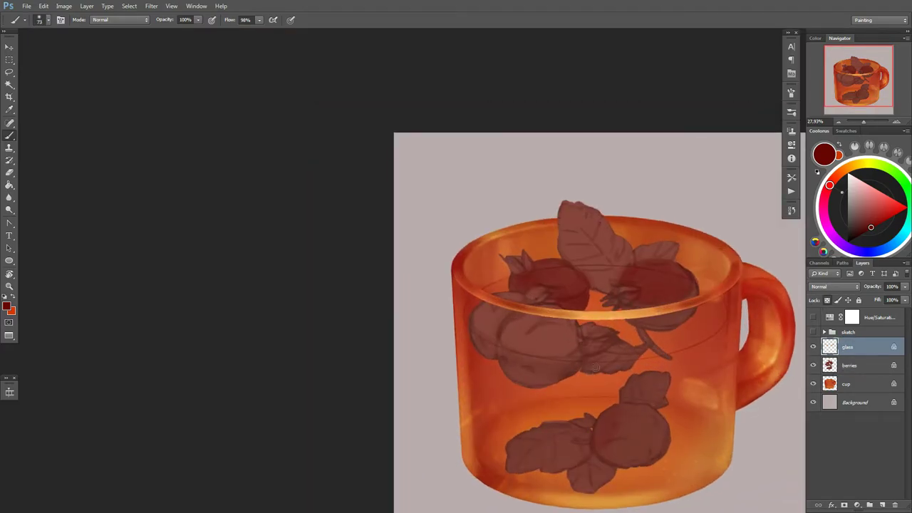
key("alt+bracketleft")
scroll(502, 285, "up", 2)
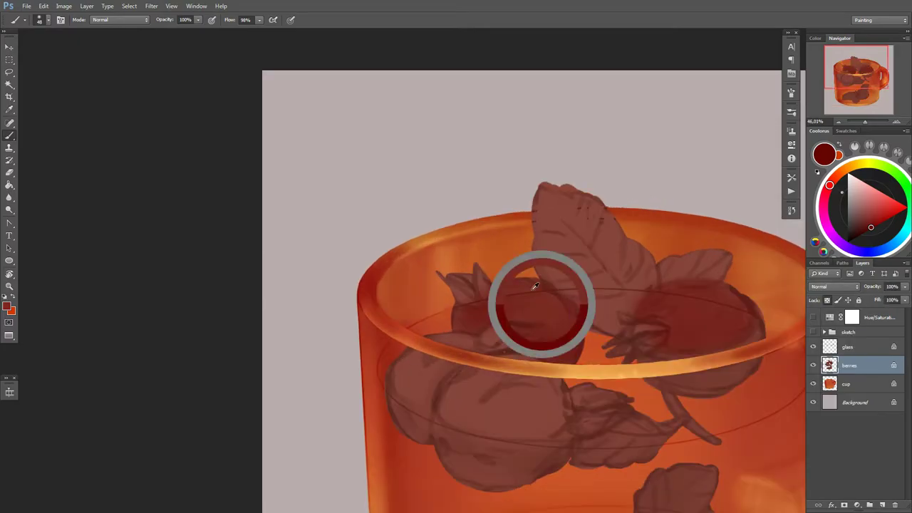
left_click(674, 291, "alt")
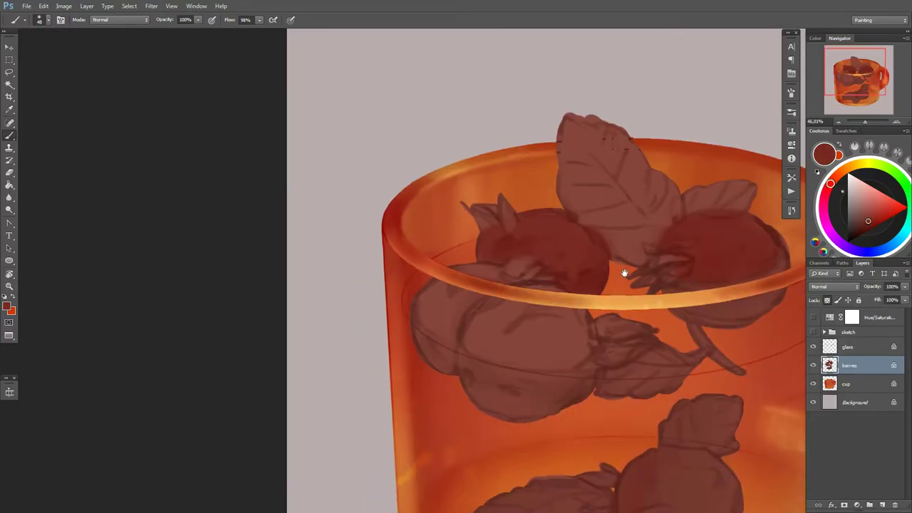
Step: Brush a faint green tint onto the top leaf
scroll(566, 335, "down", 3)
scroll(566, 336, "up", 2)
scroll(570, 311, "up", 1)
scroll(571, 310, "down", 2)
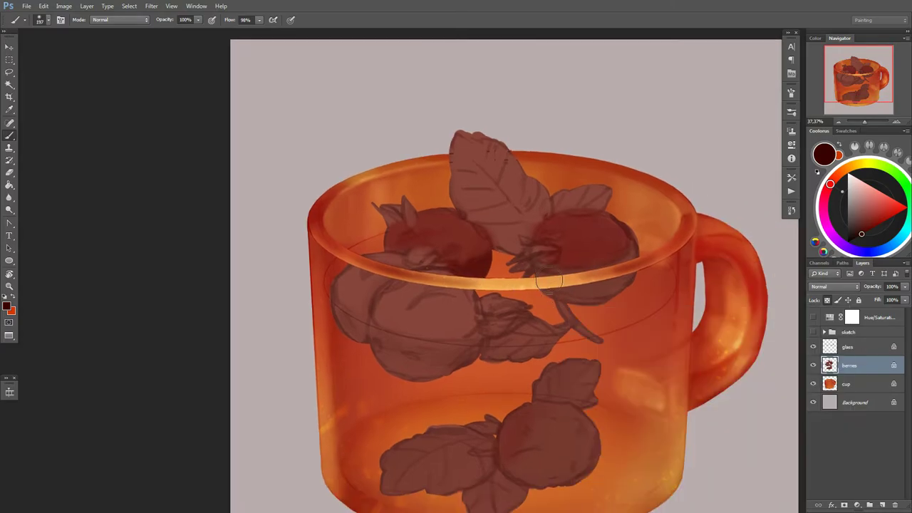
scroll(570, 311, "down", 1)
scroll(556, 342, "down", 2)
scroll(542, 371, "up", 1)
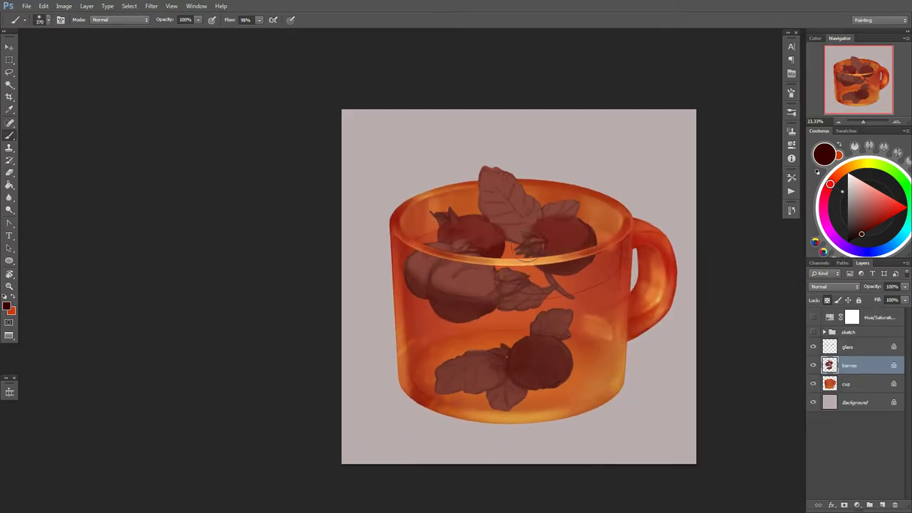
scroll(531, 197, "up", 2)
left_click_drag(470, 153, 506, 199)
Step: Paint the lower and left leaves dark olive green with a smaller brush
left_click(872, 163)
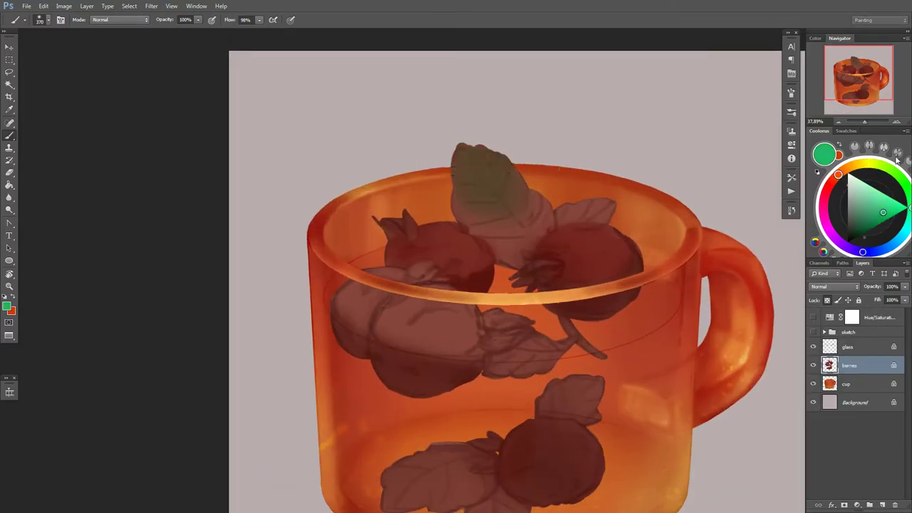
left_click(853, 216)
right_click(606, 226)
left_click_drag(660, 205, 624, 205)
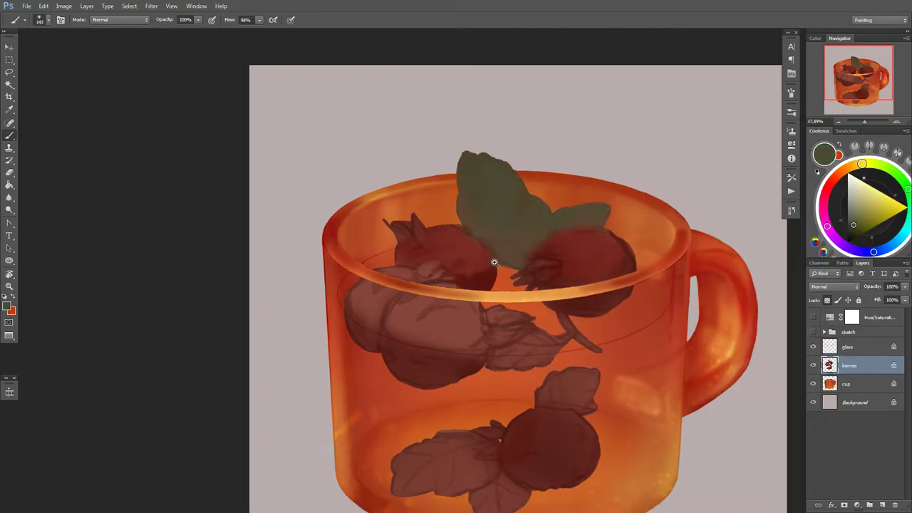
scroll(536, 201, "down", 3)
left_click_drag(531, 260, 579, 246)
right_click(474, 313)
left_click_drag(399, 335, 469, 345)
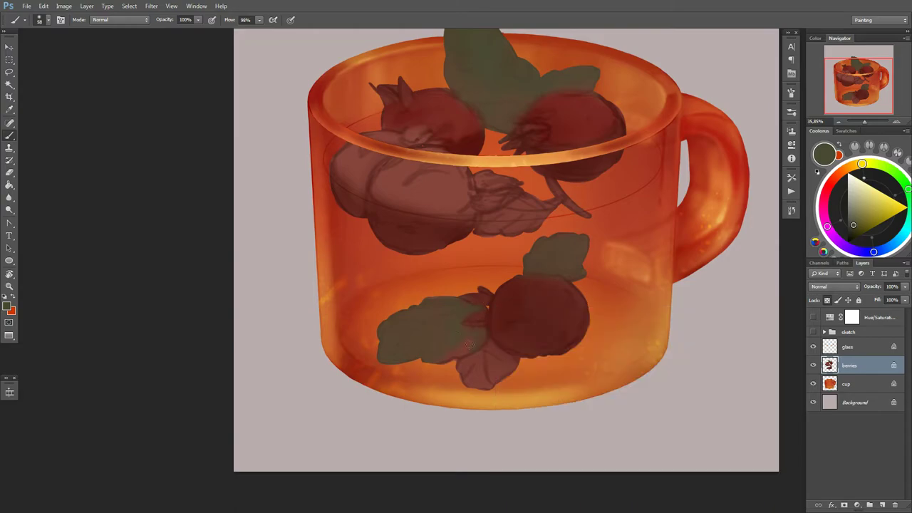
Step: Darken the left and upper-left berries with dark red, then reposition the view
left_click_drag(497, 384, 504, 462)
left_click(456, 270, "alt")
right_click(482, 242)
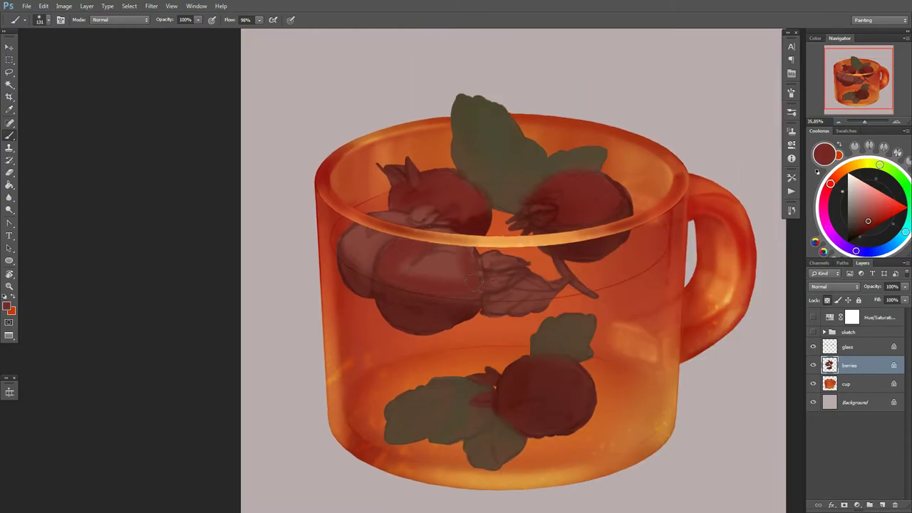
left_click_drag(399, 256, 474, 285)
left_click_drag(356, 250, 396, 217)
scroll(403, 292, "down", 2)
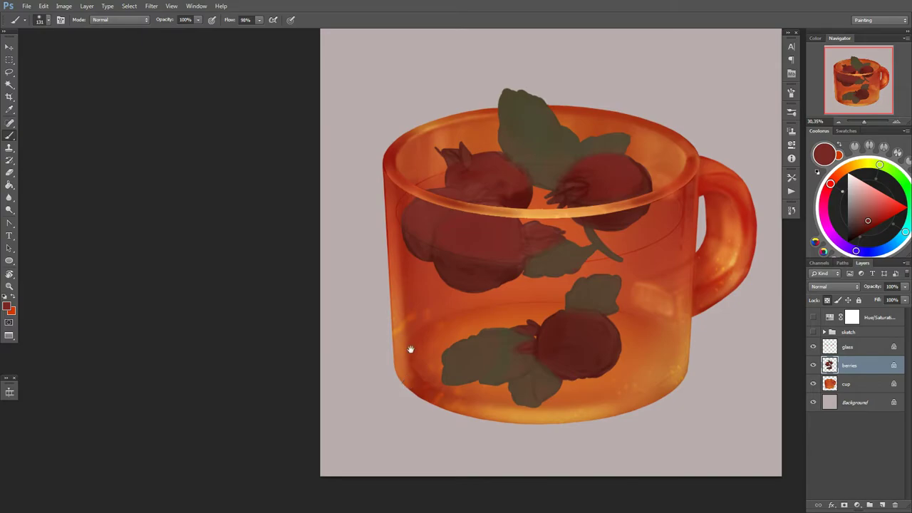
left_click_drag(411, 349, 329, 374)
right_click(416, 304)
right_click(355, 304)
Step: Check the brush presets and shift the view of the mug upward
key("Escape")
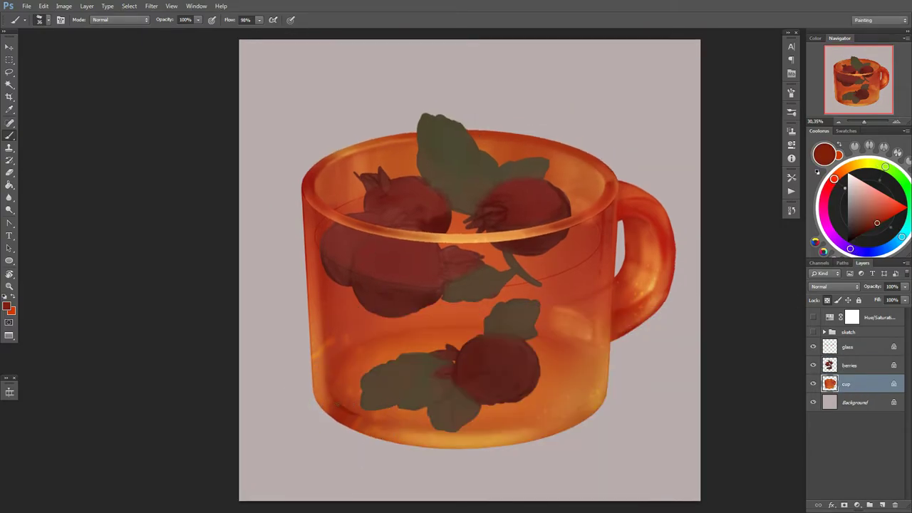
right_click(369, 303)
key("Escape")
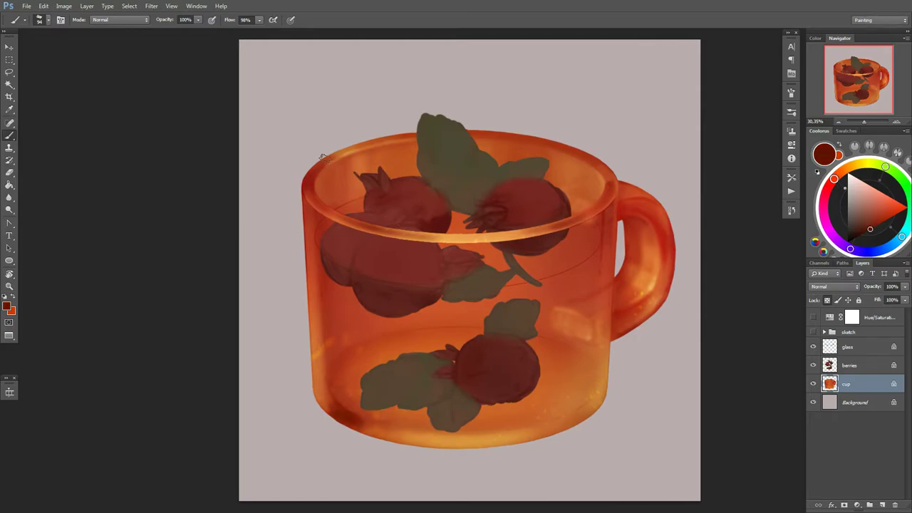
right_click(611, 186)
key("Escape")
left_click_drag(621, 355, 611, 300)
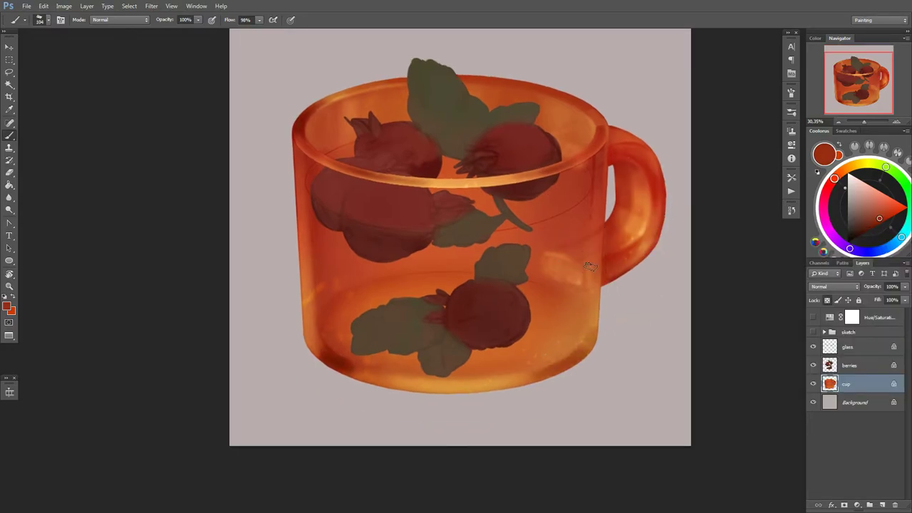
scroll(589, 266, "down", 5)
scroll(499, 292, "up", 5)
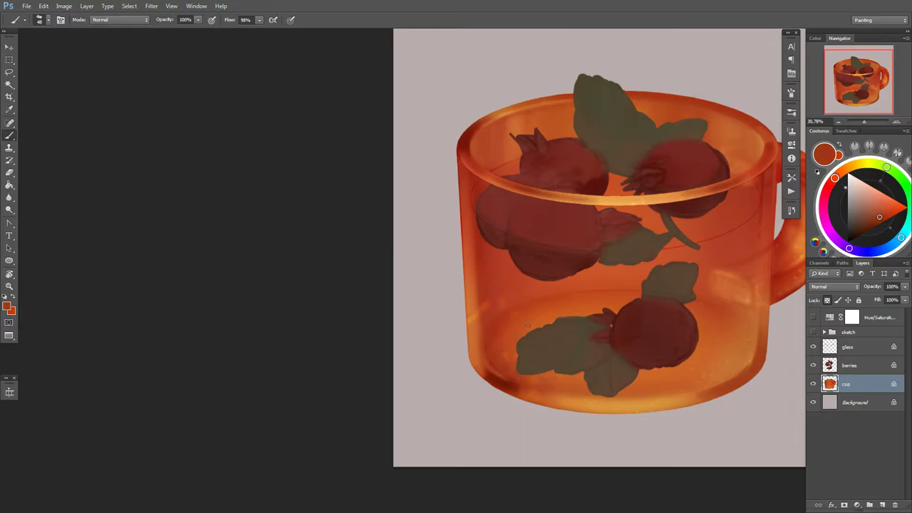
right_click(583, 402)
key("Escape")
right_click(508, 320)
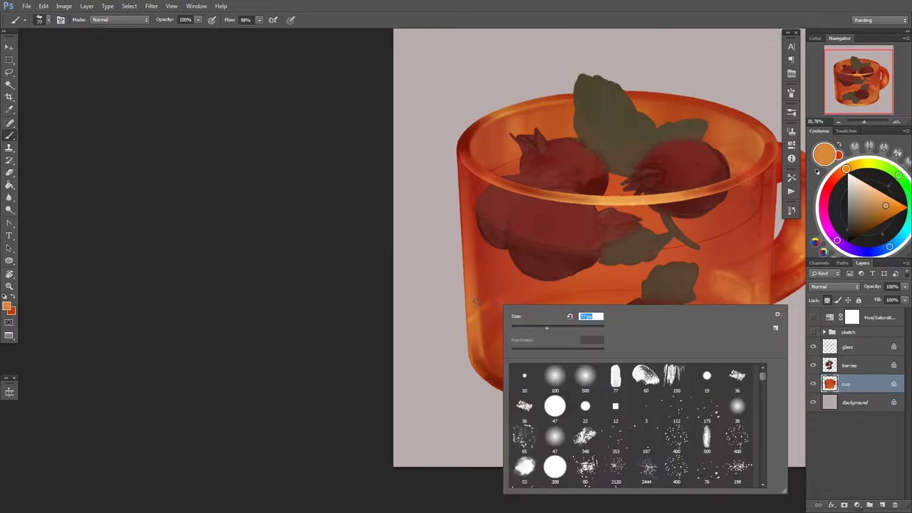
key("Escape")
Step: Pick a light peach and add a new masked highlight layer above the glass
left_click(479, 367, "alt")
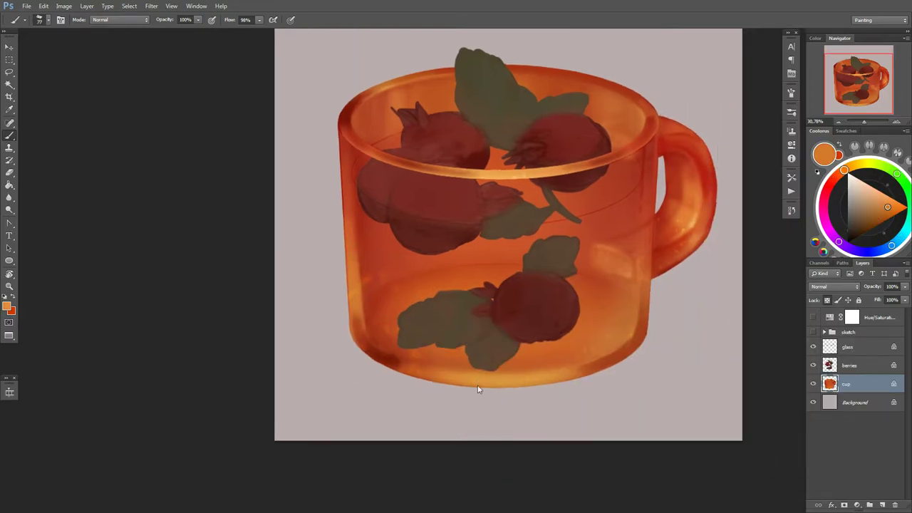
left_click(456, 378, "alt")
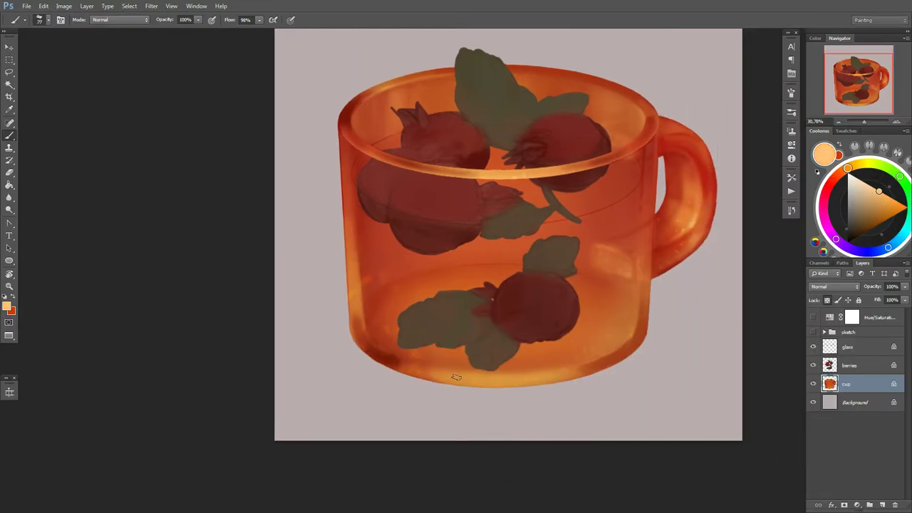
scroll(639, 369, "down", 5)
scroll(570, 314, "up", 4)
right_click(575, 310)
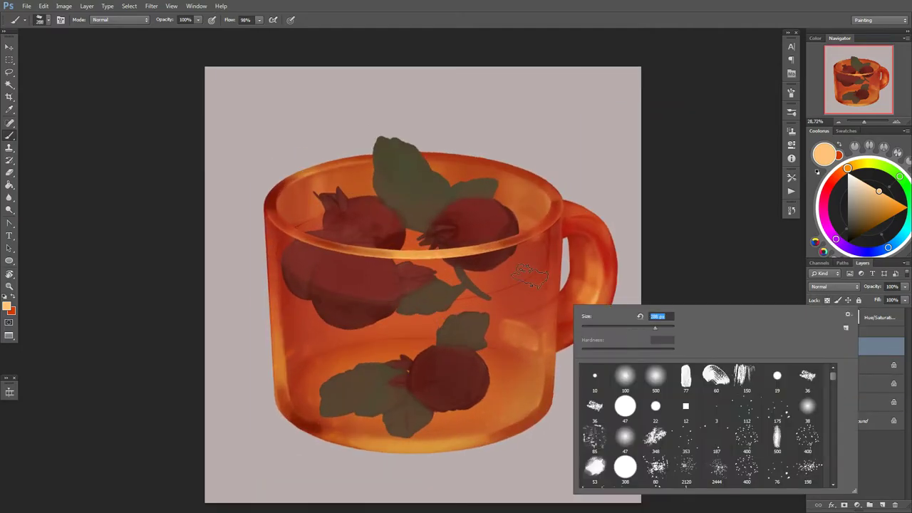
key("Escape")
key("ctrl+shift+alt+n")
left_click(857, 504, "alt")
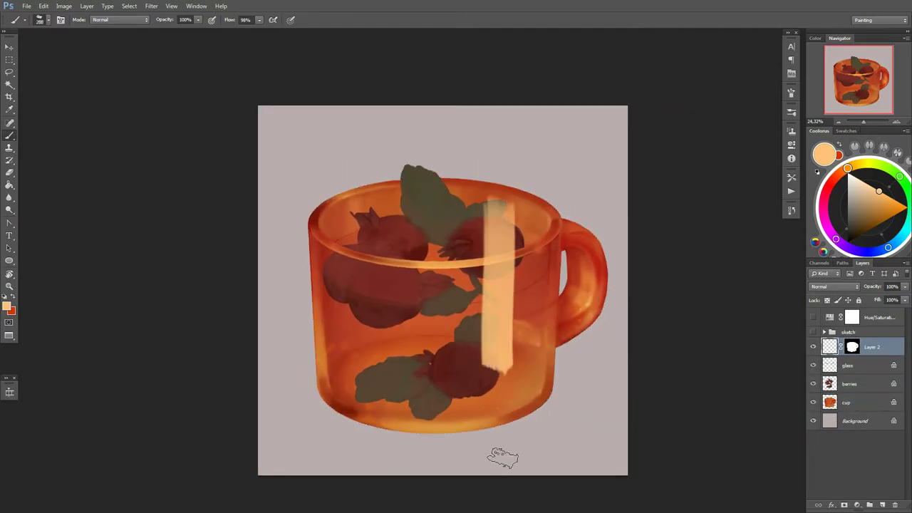
Step: Undo the layer mask, restore the mug selection and adjust the light stripes on the mug
key("ctrl+z")
key("l")
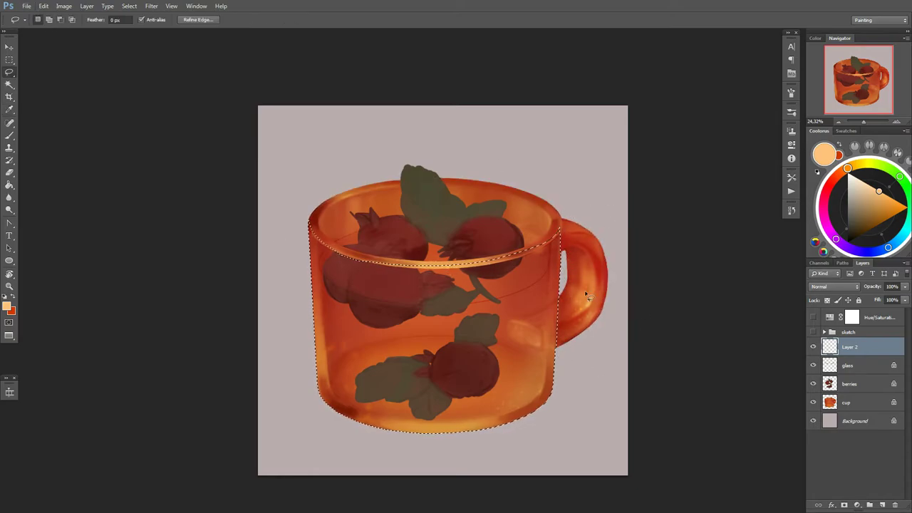
left_click_drag(482, 151, 562, 383)
right_click(535, 306)
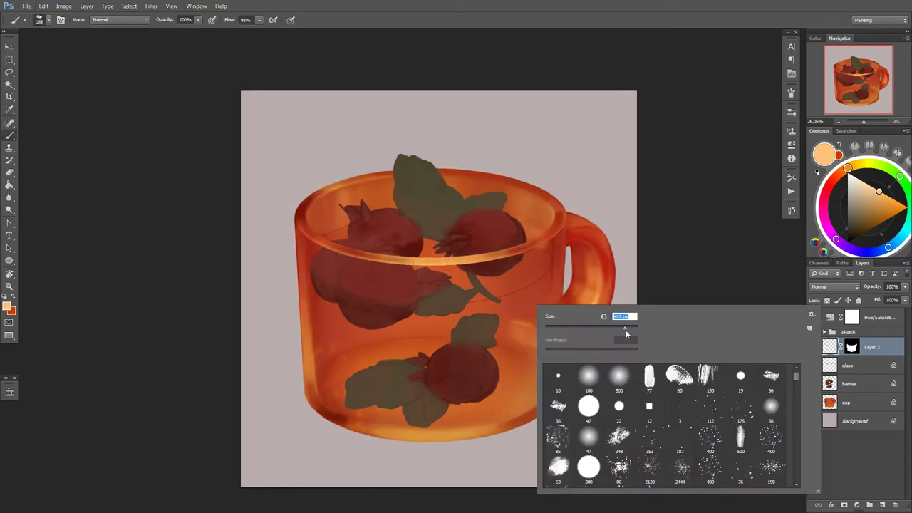
key("Return")
right_click(549, 305)
key("Return")
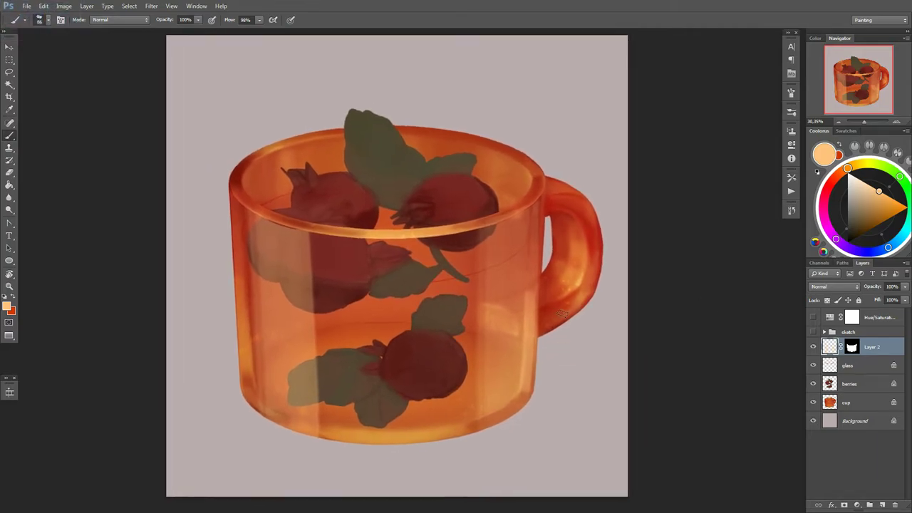
Step: Shrink the brush for finer strokes around the handle highlight
left_click_drag(551, 378, 542, 378)
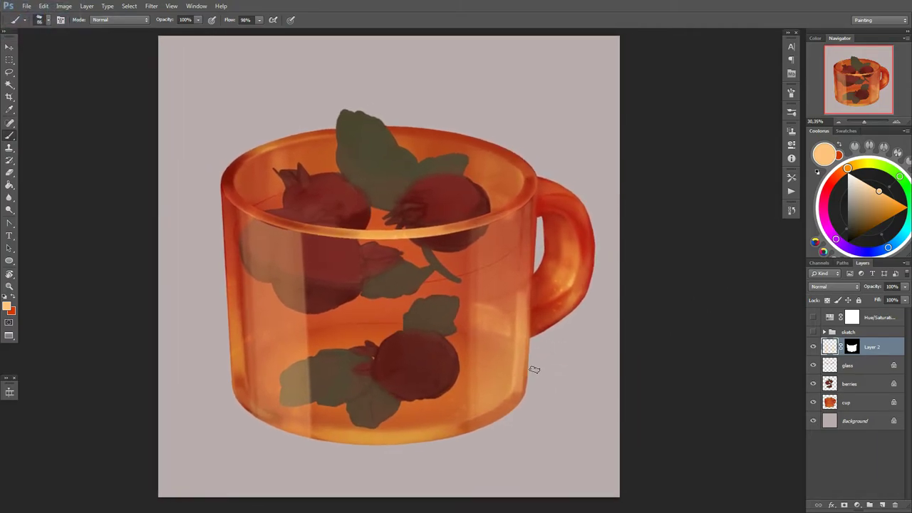
right_click(534, 373)
key("Return")
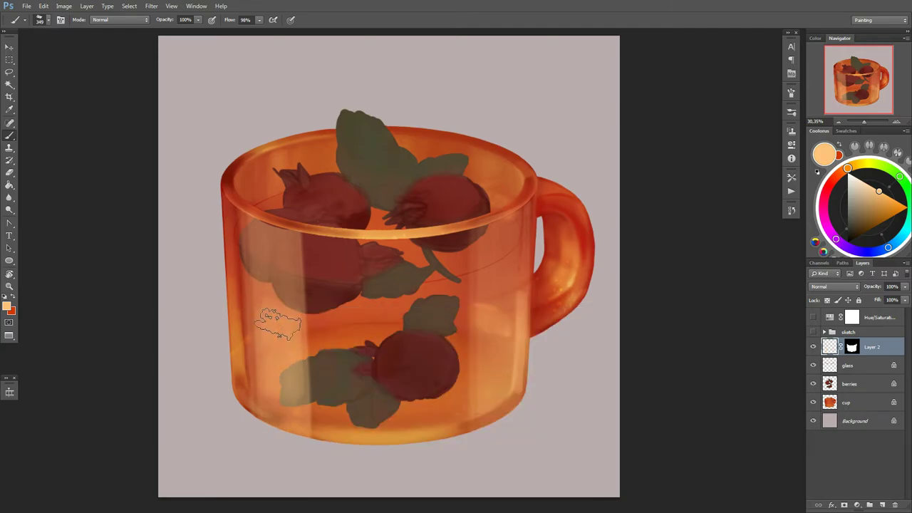
key("bracketleft")
key("bracketleft")
key("bracketleft")
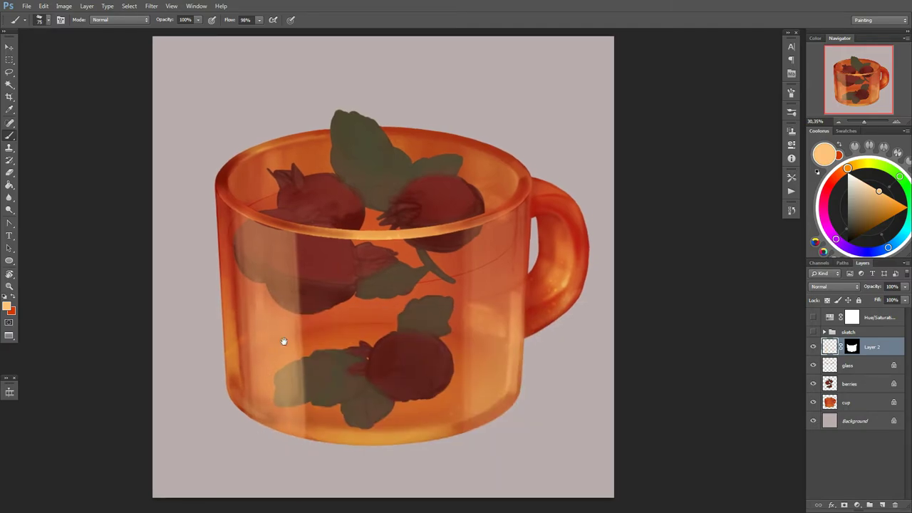
scroll(286, 341, "right", 3)
scroll(286, 341, "down", 1)
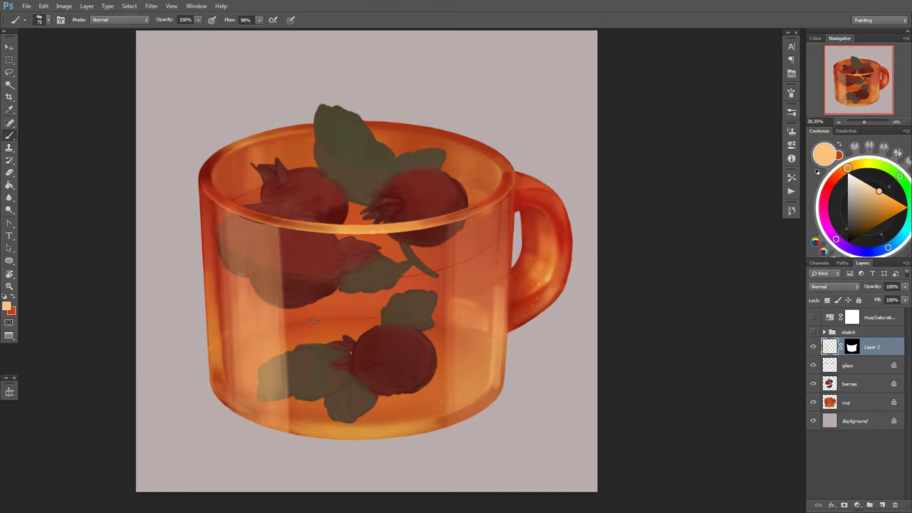
Step: Alternate between the Eraser and Brush while checking their size options
right_click(313, 322)
key("e")
right_click(296, 300)
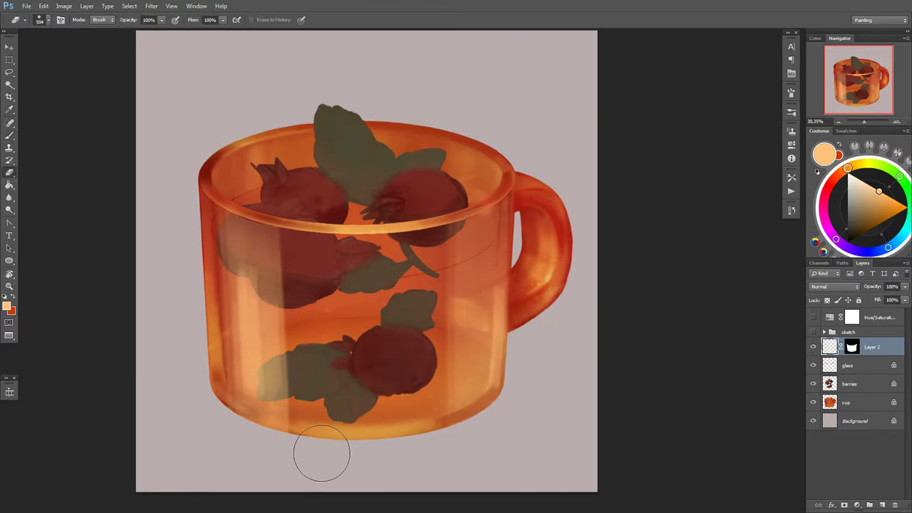
key("b")
right_click(295, 305)
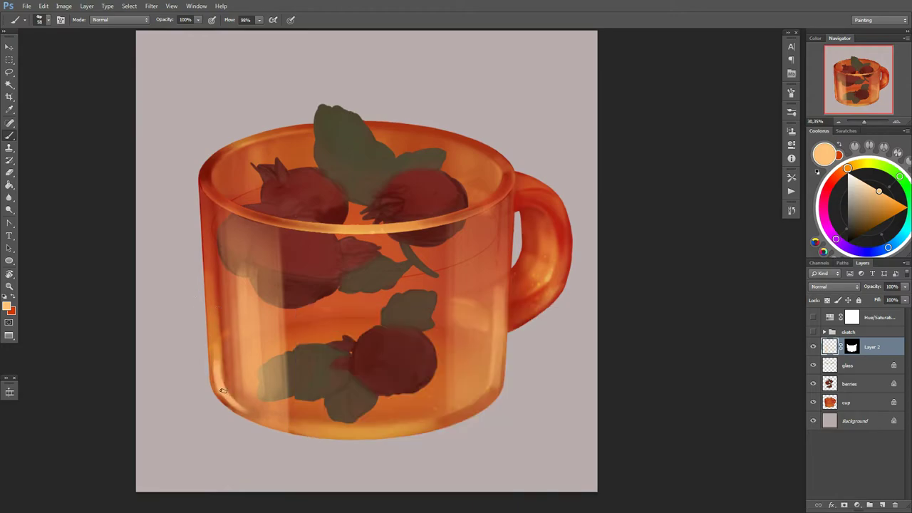
right_click(249, 306)
key("e")
key("b")
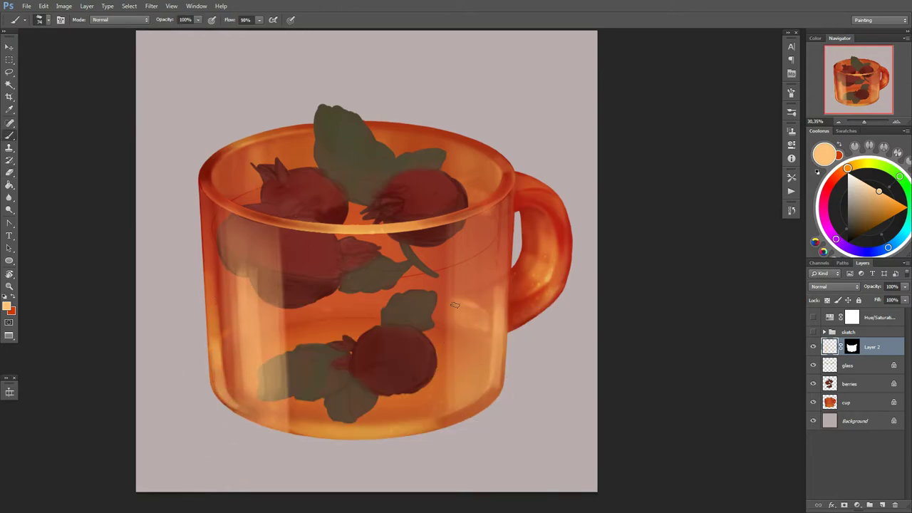
Step: Set a much smaller Eraser size to fade the highlight patch near the handle
right_click(492, 310)
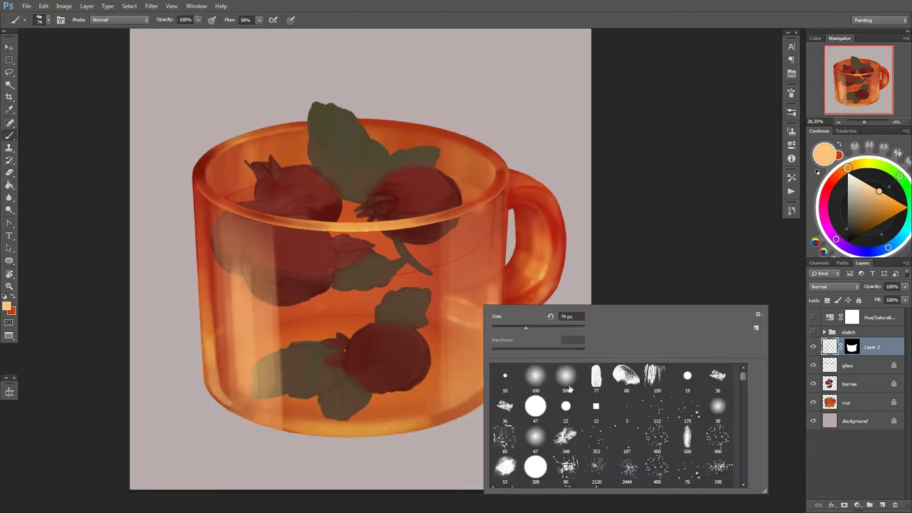
right_click(282, 305)
key("Escape")
scroll(485, 313, "down", 1)
key("e")
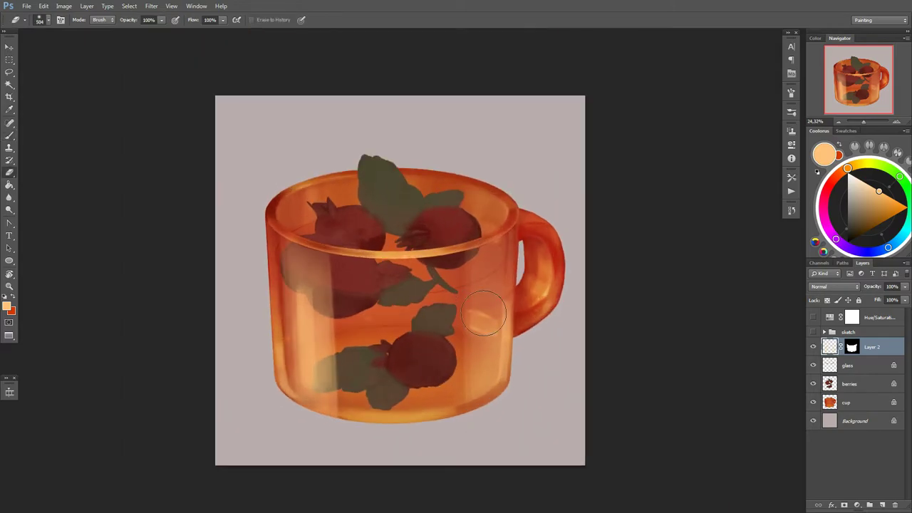
right_click(482, 325)
double_click(504, 332)
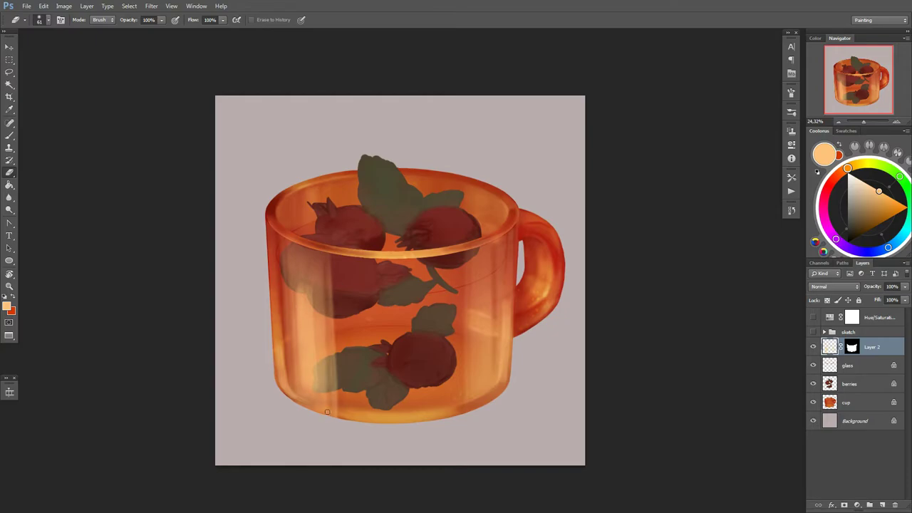
key("b")
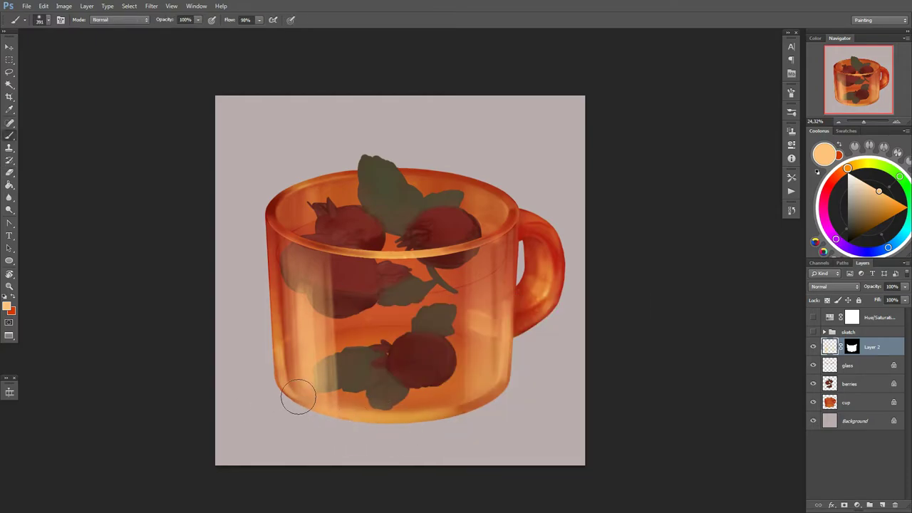
Step: Brush a lighter orange highlight along the cup's lower-left edge
left_click_drag(298, 389, 282, 242)
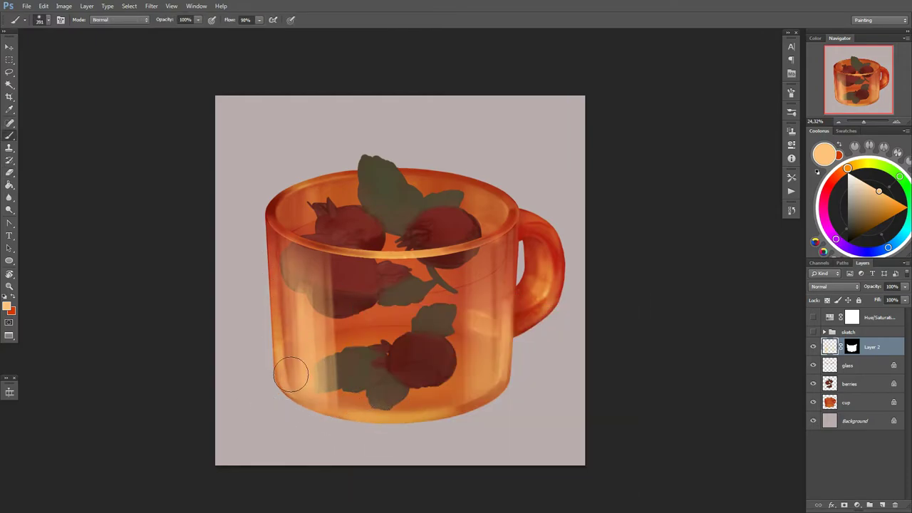
scroll(477, 406, "down", 2, "alt")
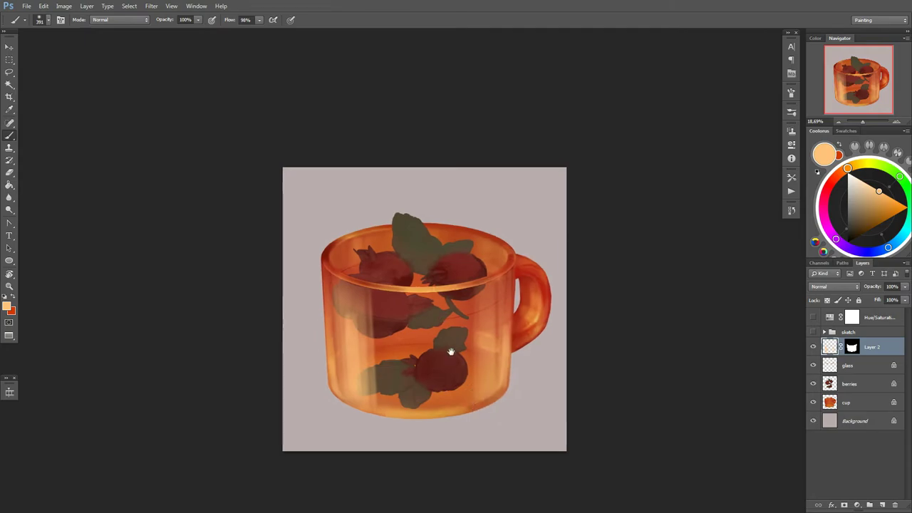
scroll(386, 335, "up", 2, "alt")
right_click(517, 331)
right_click(422, 331)
right_click(462, 331)
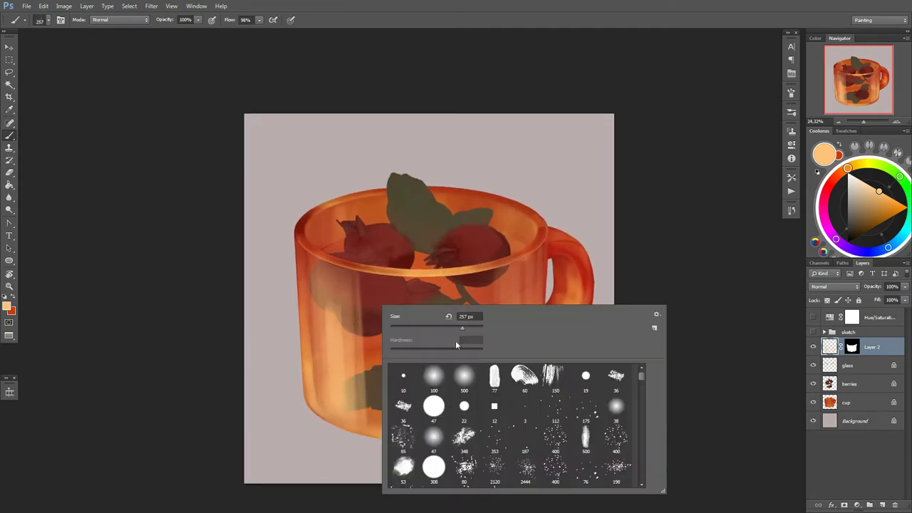
right_click(413, 331)
key("Return")
Step: Reduce the brush size, then check the Eraser size options
right_click(370, 307)
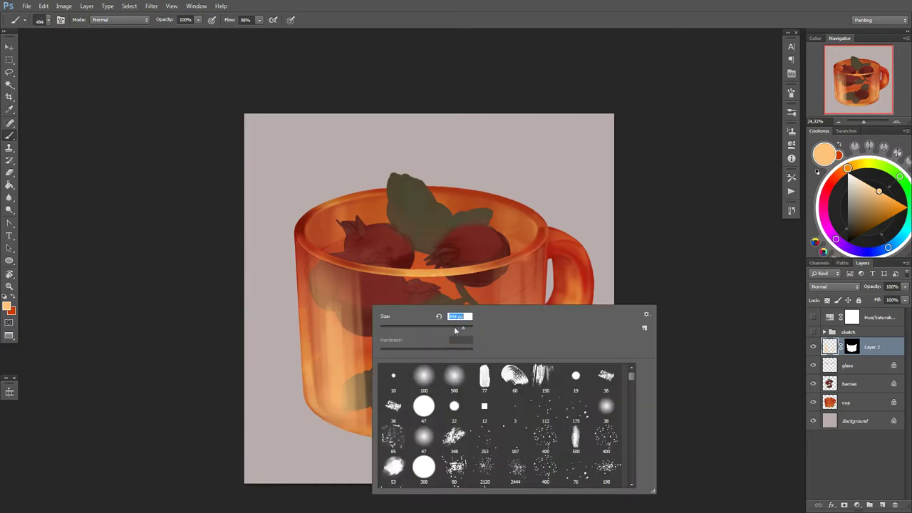
key("Return")
scroll(461, 364, "down", 1, "alt")
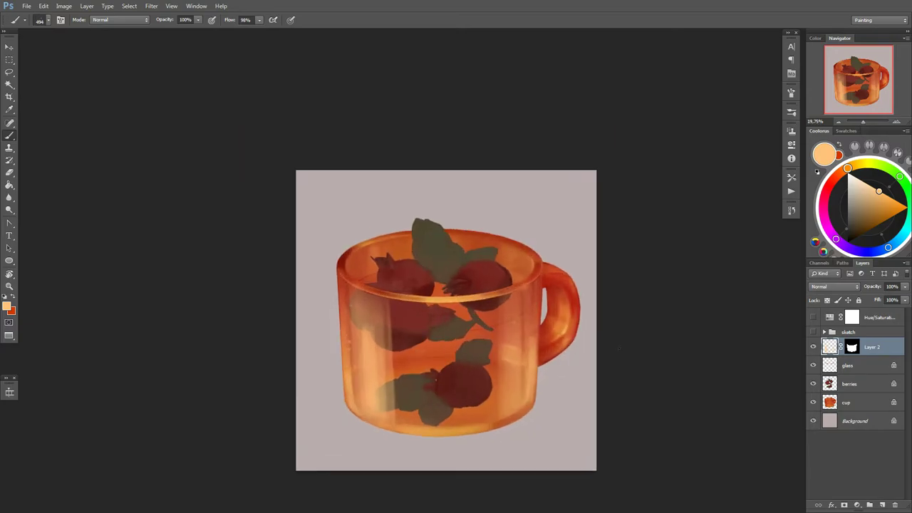
key("e")
right_click(665, 314)
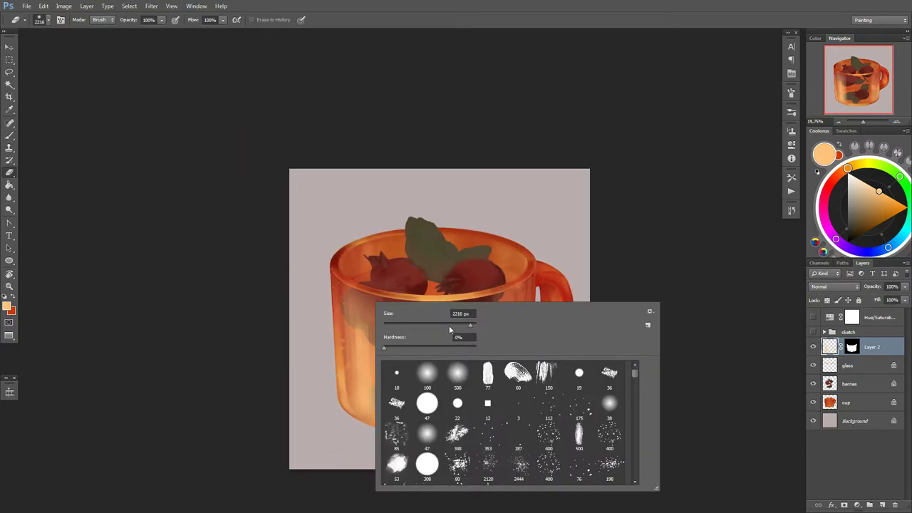
key("Return")
Step: Return to the Brush and enlarge it for the next strokes
scroll(533, 328, "down", 1, "alt")
key("b")
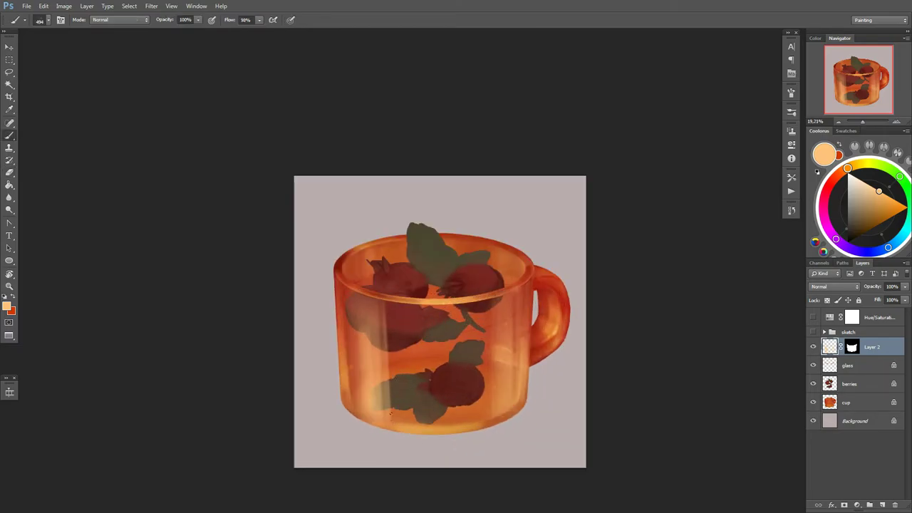
right_click(486, 306)
key("Return")
right_click(399, 305)
key("Return")
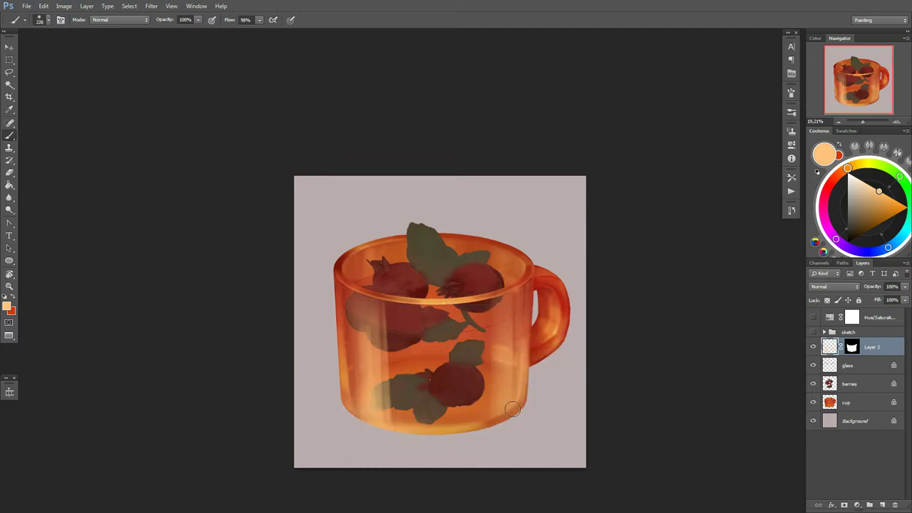
scroll(567, 403, "up", 2, "alt")
Step: Hide the vertical streaks layer and make the glass layer active for painting
left_click(813, 365)
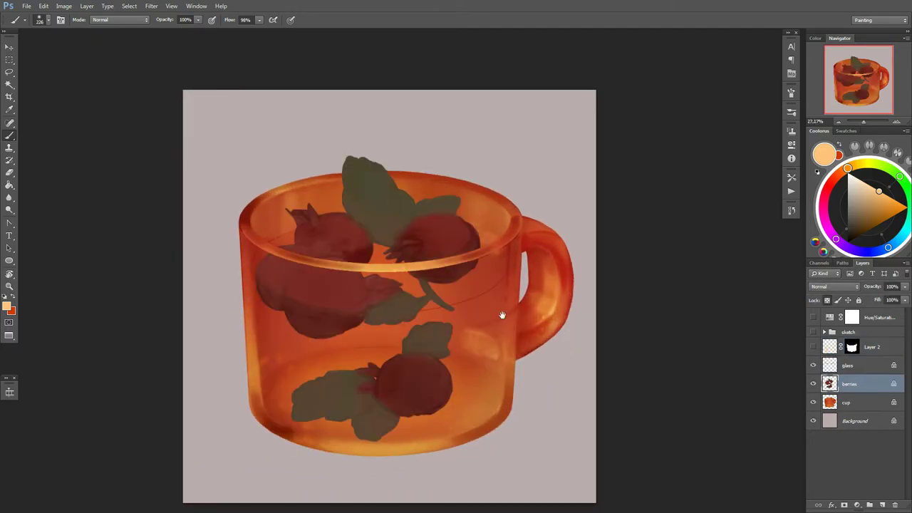
left_click_drag(501, 316, 588, 333)
right_click(471, 303)
left_click(461, 395, "alt")
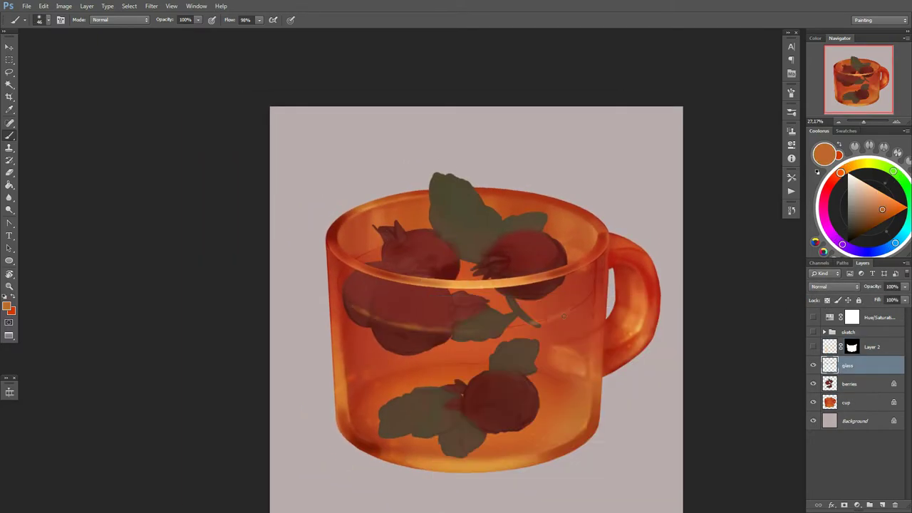
right_click(586, 307)
right_click(362, 301)
right_click(437, 305)
key("Escape")
Step: Paint a bright highlight dot on the glass with a resized brush
right_click(511, 303)
key("Escape")
left_click(392, 325)
right_click(549, 284)
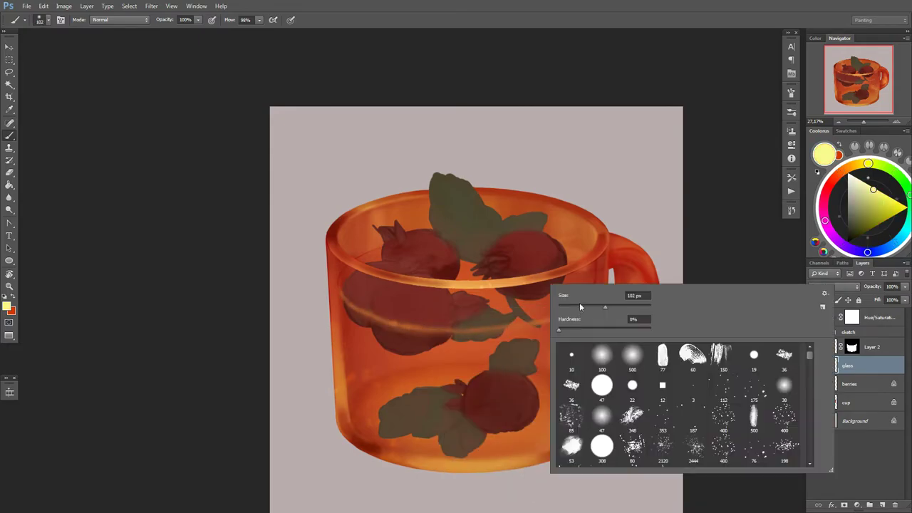
key("Escape")
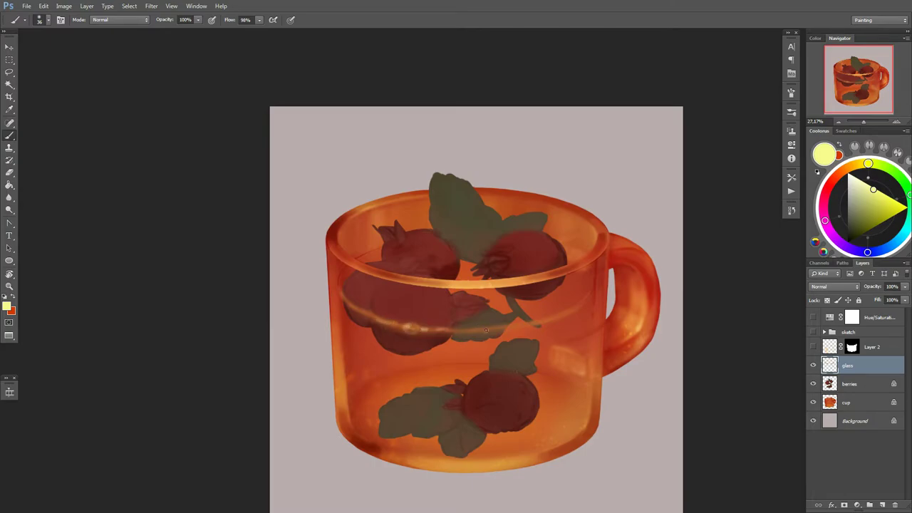
Step: Show the vertical glass streaks again and reframe the view on the cup
left_click(813, 347)
left_click_drag(418, 363, 398, 320)
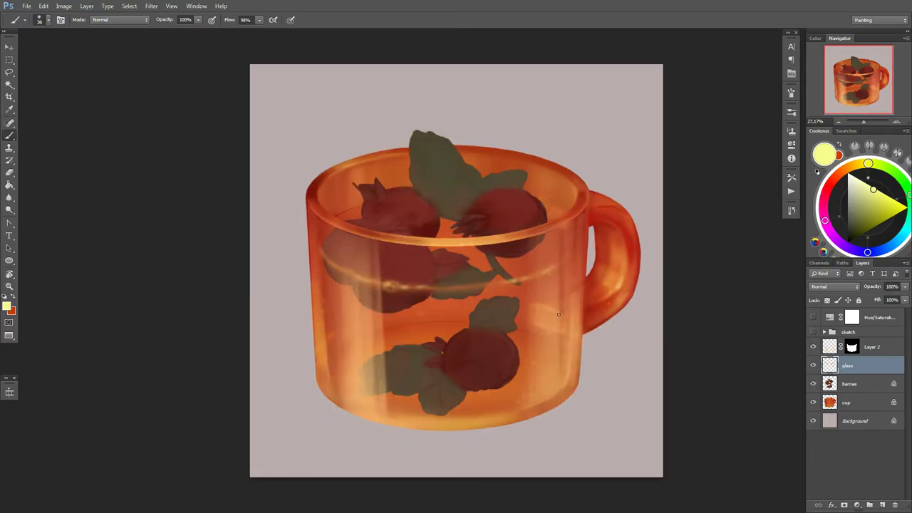
left_click_drag(559, 314, 530, 322)
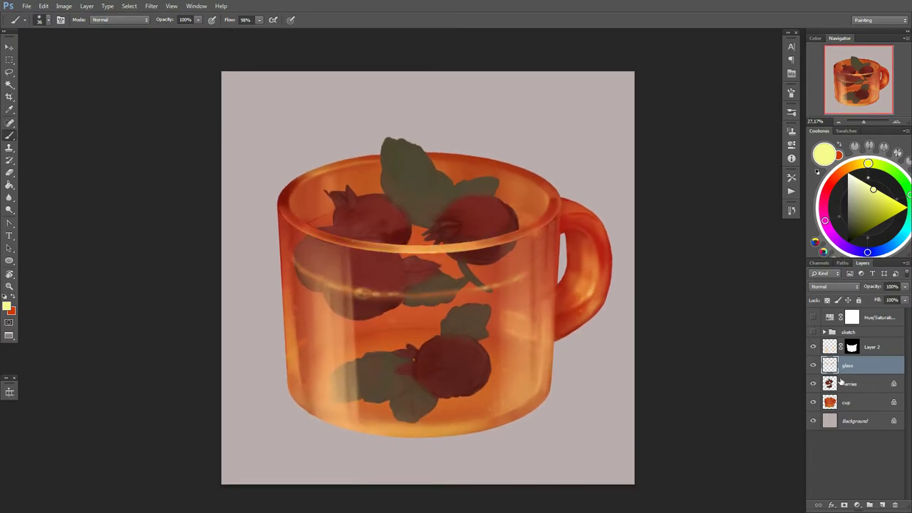
left_click_drag(590, 373, 617, 385)
right_click(599, 367)
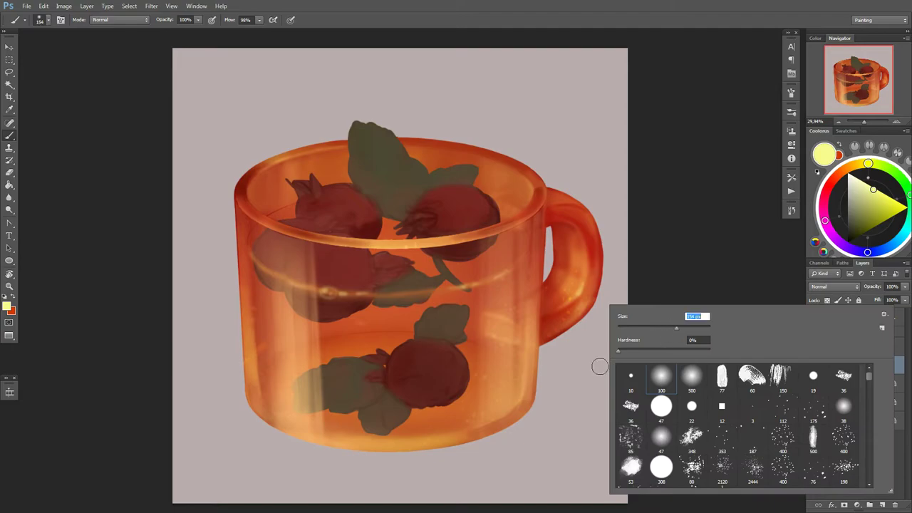
key("Escape")
Step: Sample an orange colour from the cup and set the brush size to 47
right_click(603, 387)
right_click(381, 258)
left_click(416, 282)
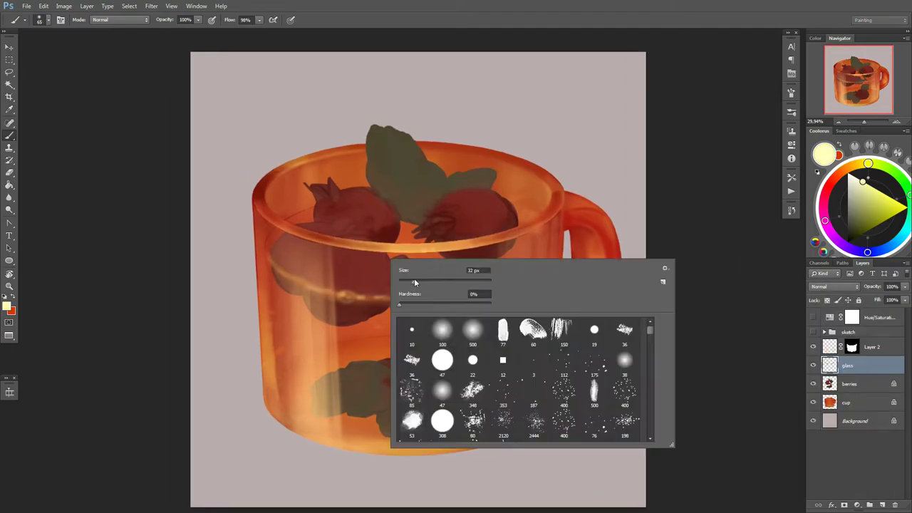
key("Escape")
left_click(366, 244, "alt")
right_click(461, 270)
left_click(498, 288)
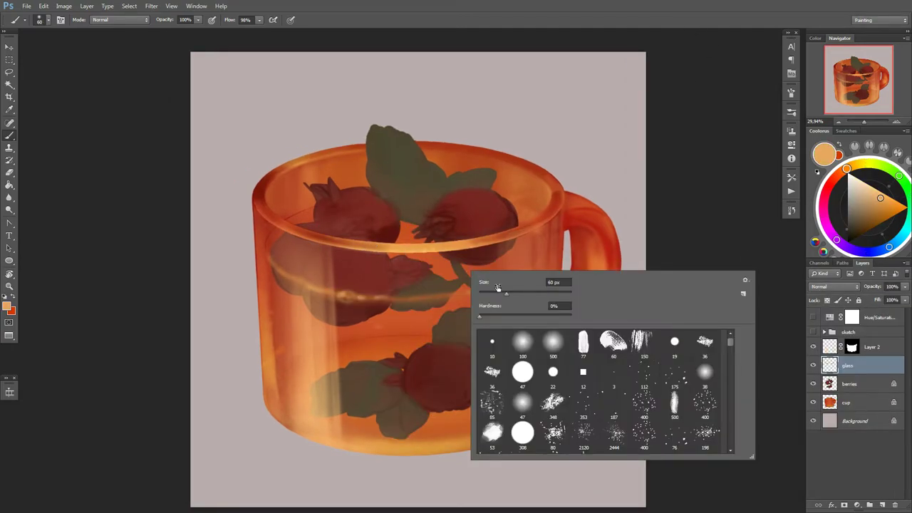
right_click(482, 223)
left_click(516, 248)
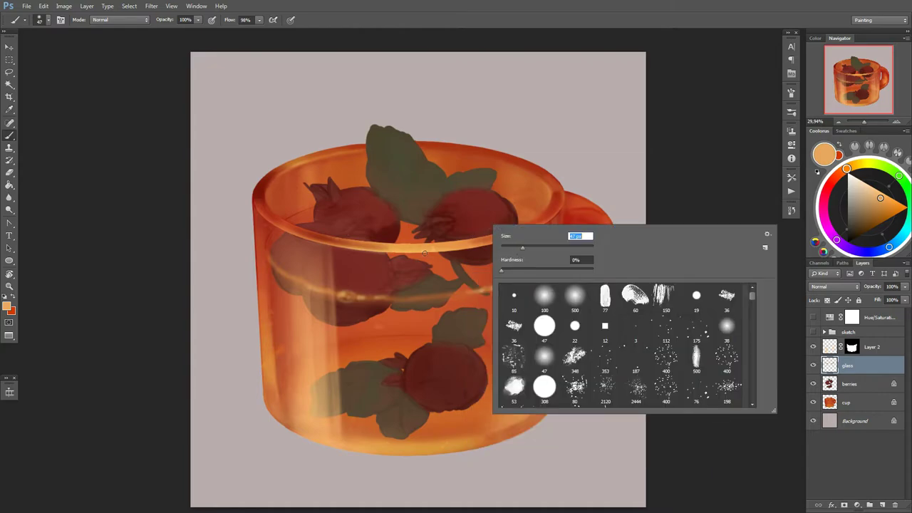
key("Escape")
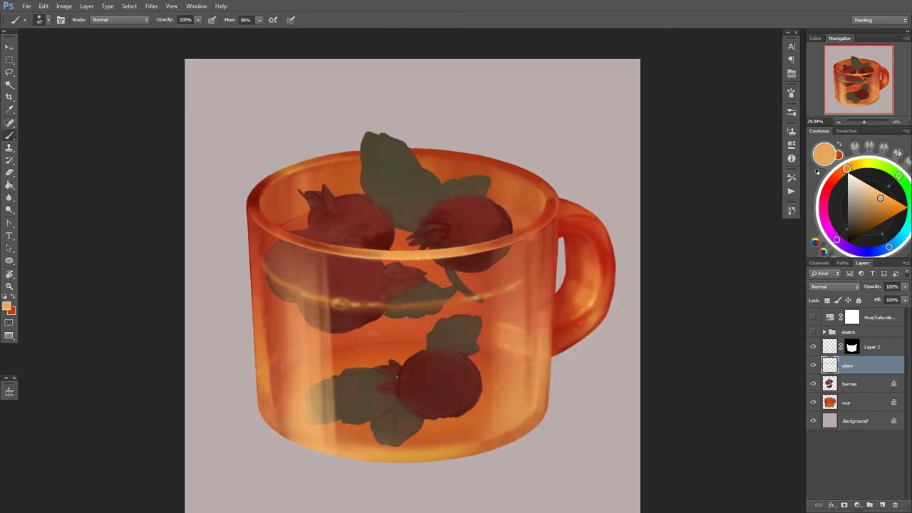
Step: Sample a darker brown colour and zoom back out to see the cup
right_click(427, 230)
key("Return")
scroll(385, 228, "up", 2)
left_click(391, 259, "alt")
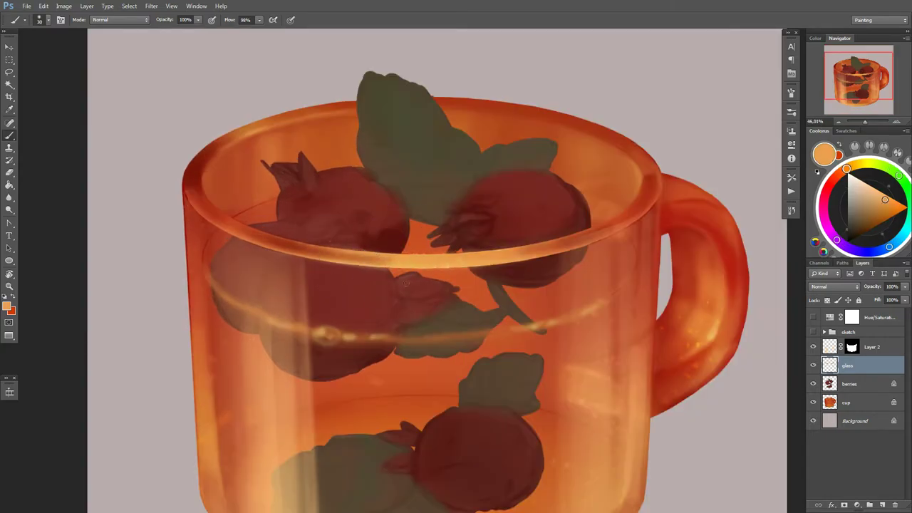
right_click(436, 264)
key("Return")
scroll(422, 285, "down", 2)
right_click(454, 282)
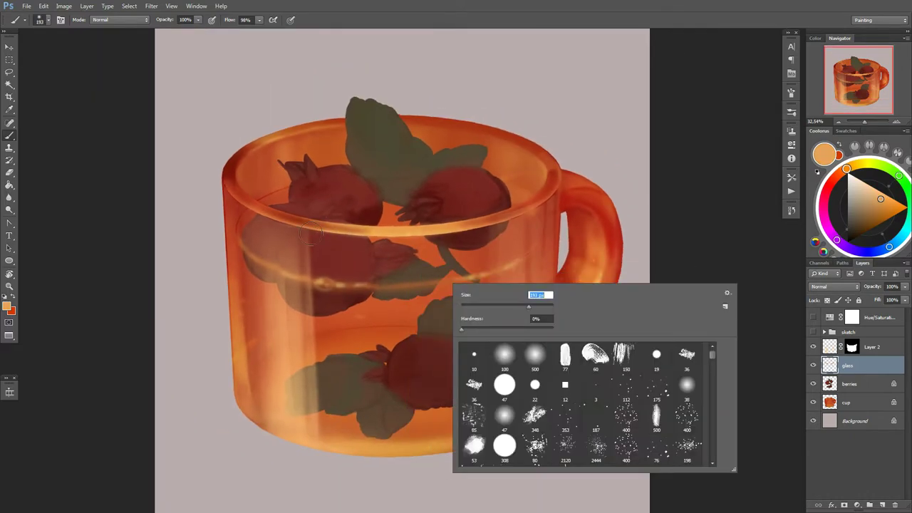
key("Return")
Step: Zoom out to the whole image, set brush size 370 and make Layer 2 active
right_click(469, 257)
key("Return")
scroll(413, 271, "down", 1)
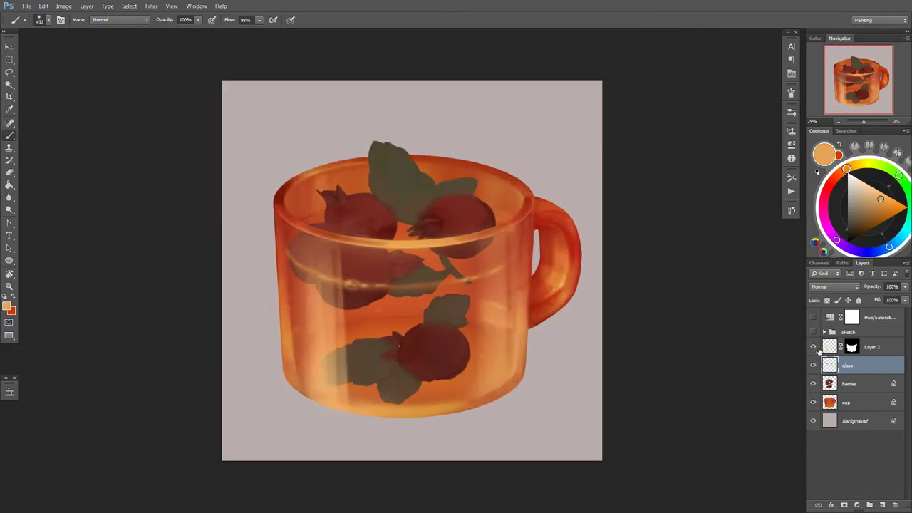
right_click(500, 302)
key("Return")
right_click(485, 304)
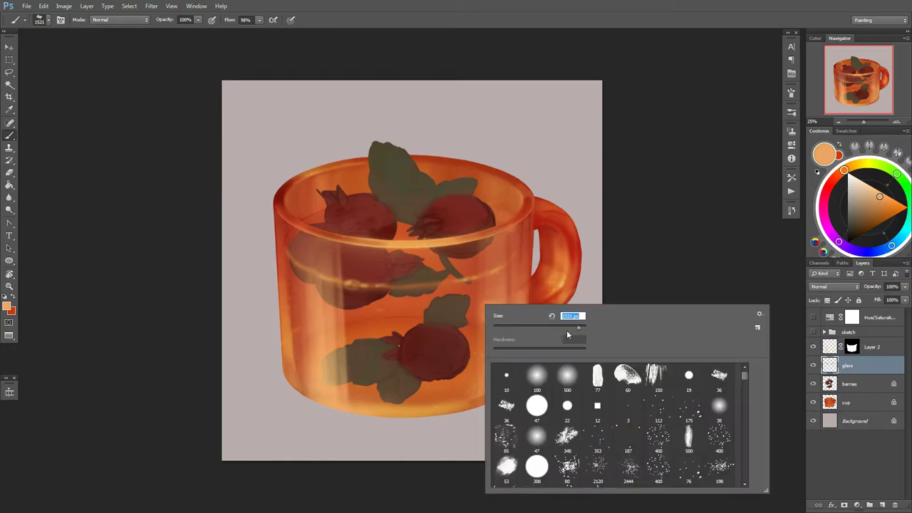
type("370")
key("Return")
key("alt+bracketright")
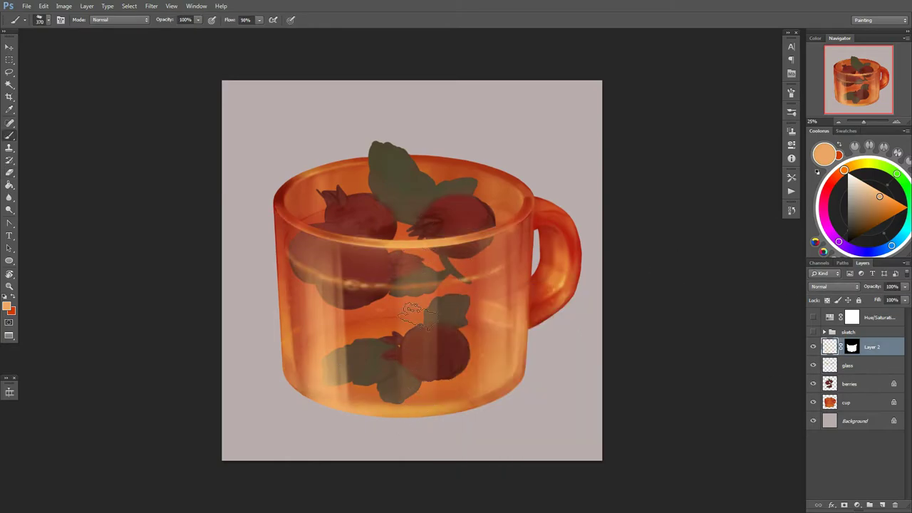
Step: Enlarge the Eraser, then switch back to the Brush
right_click(487, 285)
key("Return")
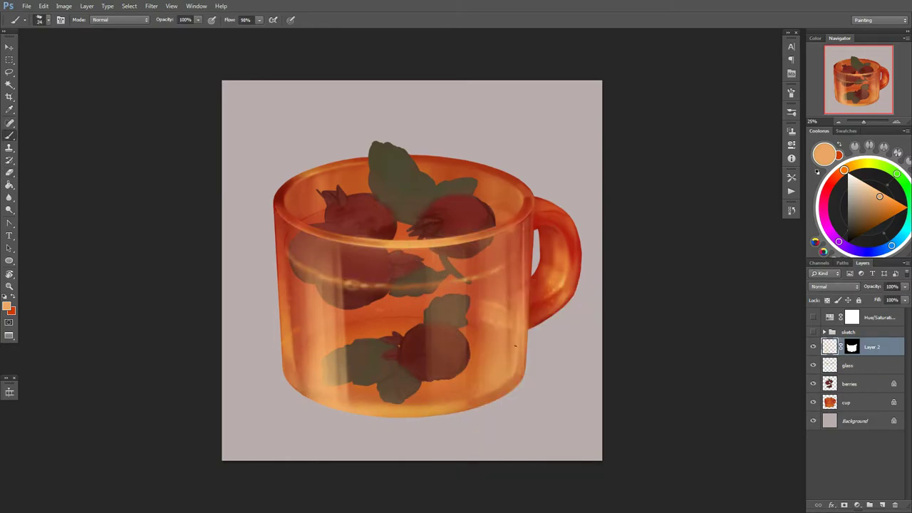
key("e")
right_click(464, 389)
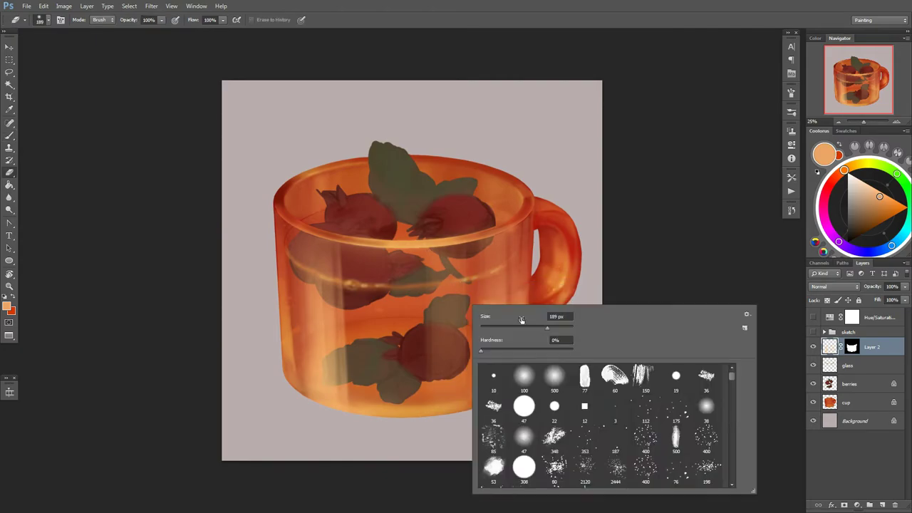
key("Return")
key("b")
Step: Resize the brush and eraser, then briefly hide a layer to compare
right_click(379, 305)
key("Return")
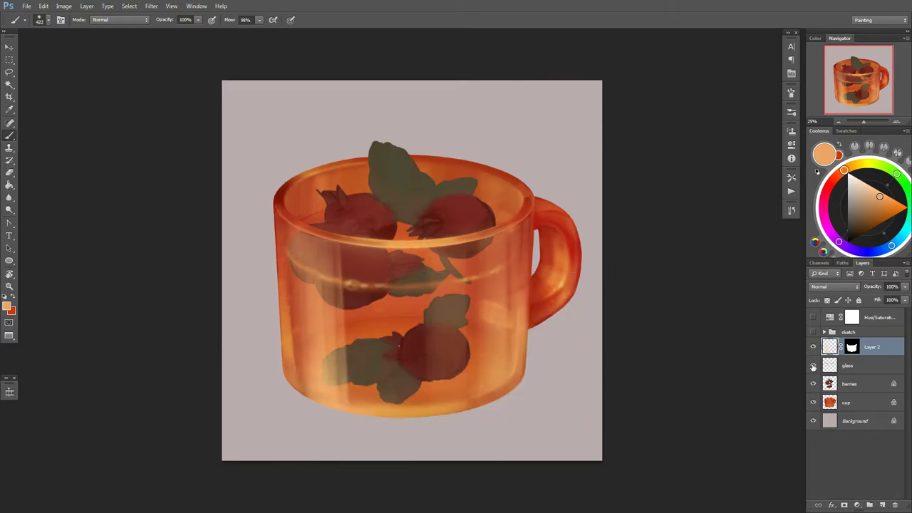
key("e")
right_click(426, 305)
key("Return")
left_click(813, 365)
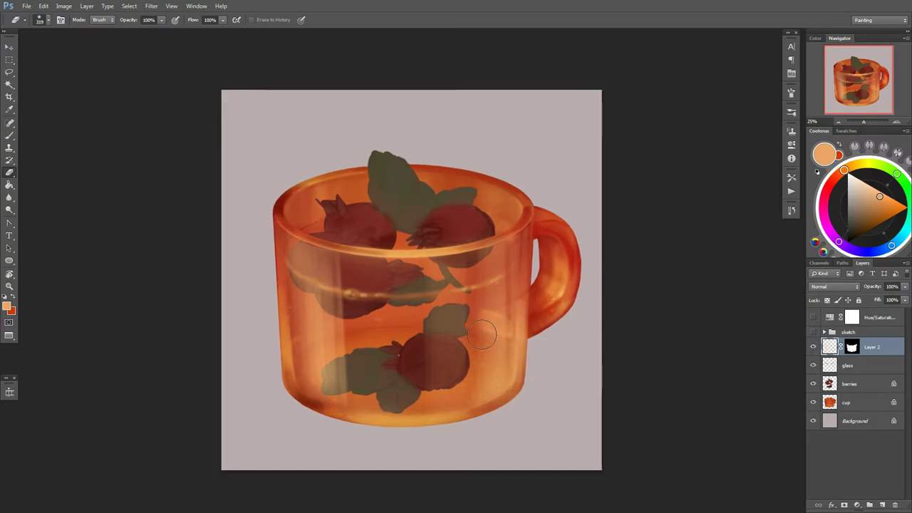
Step: Brighten the cup layer's midtones with Levels, then reselect Layer 2
left_click(870, 402)
key("ctrl+l")
left_click_drag(766, 181, 764, 178)
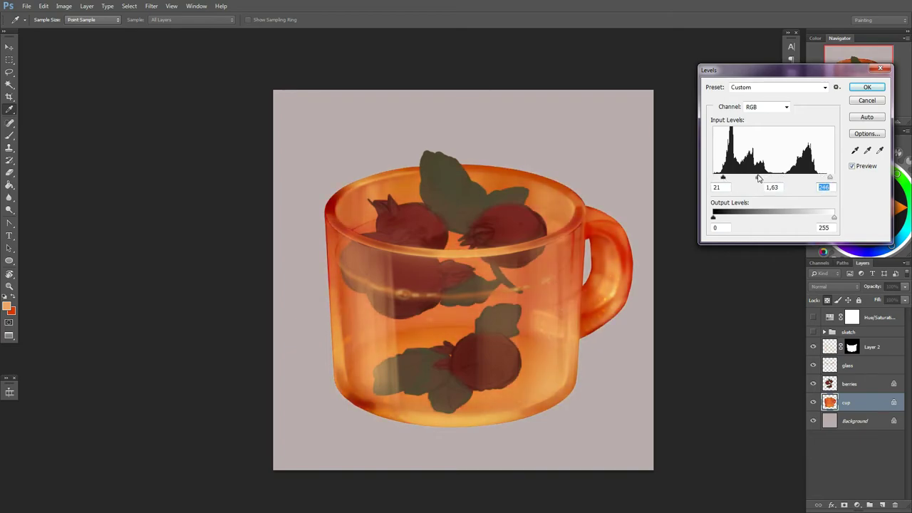
key("Return")
left_click(813, 317)
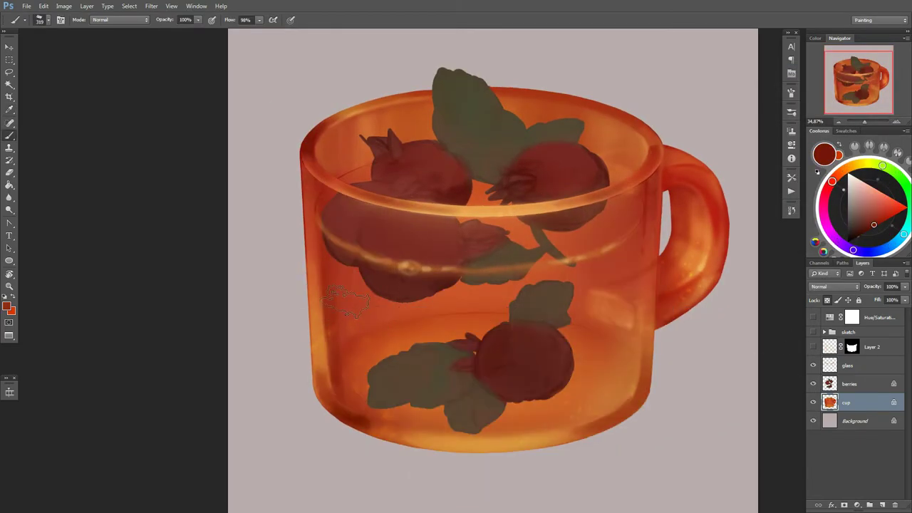
left_click(872, 347)
left_click(835, 286)
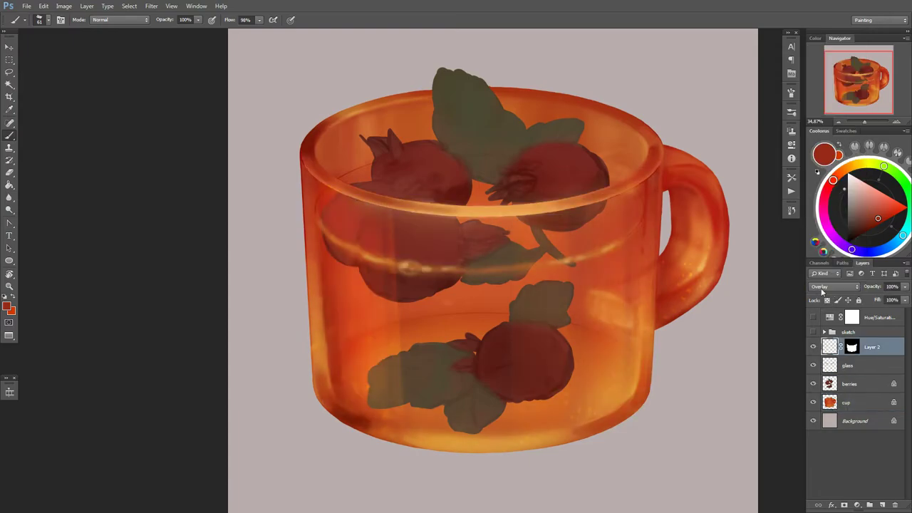
Step: Set Layer 2 to Linear Dodge (Add) and paint light highlights on the cup's left
left_click(835, 286)
left_click(830, 261)
key("e")
right_click(485, 267)
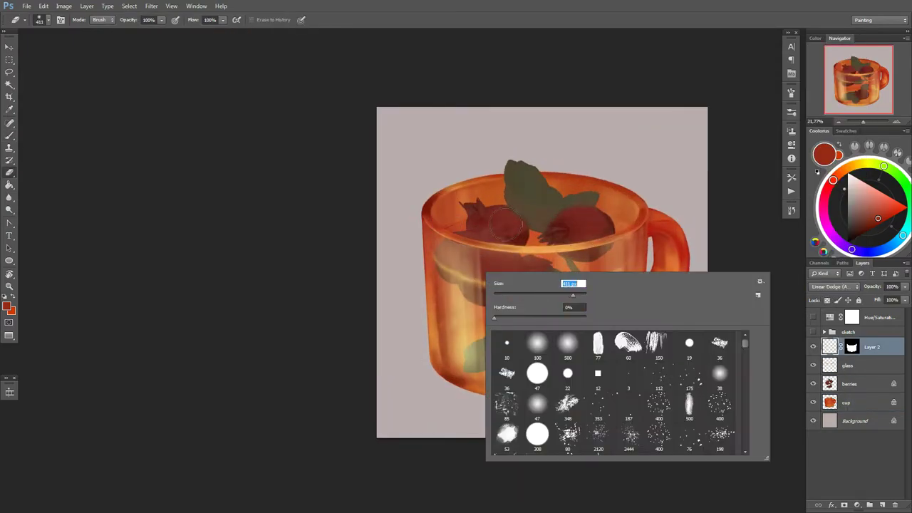
key("Escape")
key("b")
right_click(514, 313)
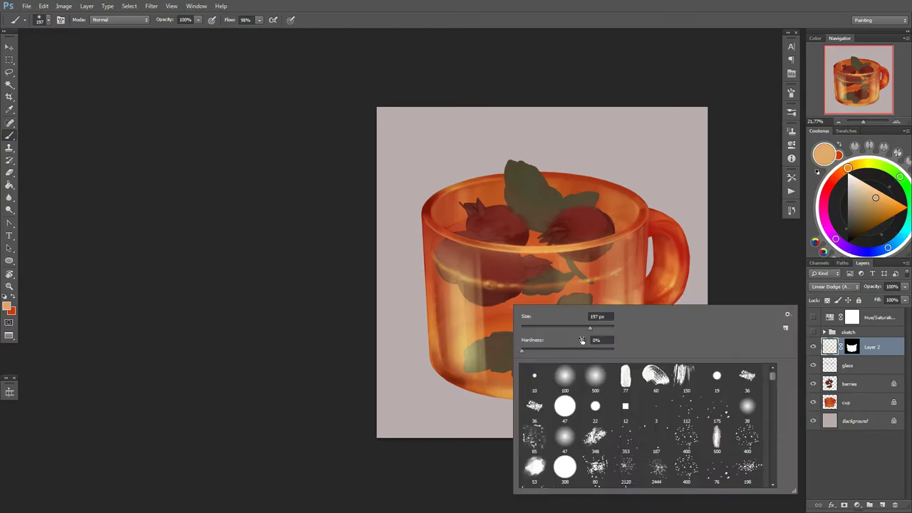
key("Escape")
mouse_move(470, 257)
left_mouse_down()
mouse_move(499, 385)
mouse_move(506, 319)
left_mouse_up()
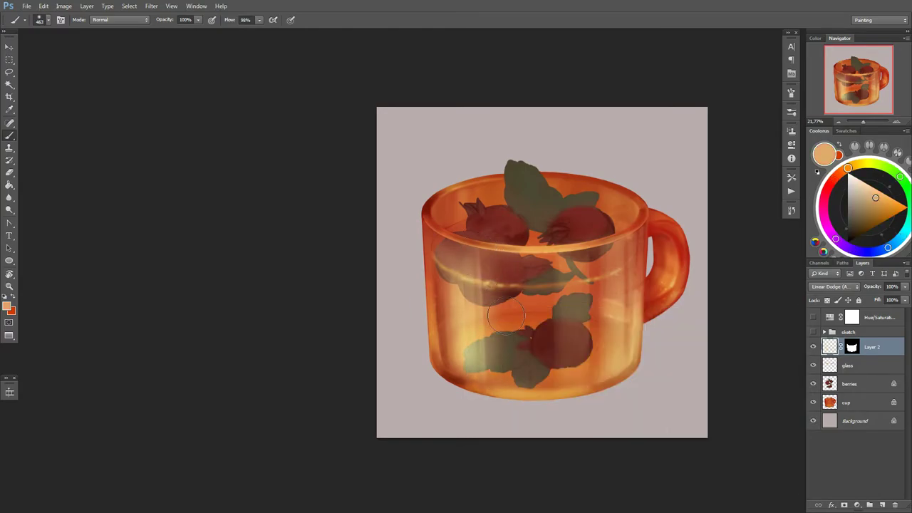
Step: Hide the berries layer and compare Layer 2 in Normal before restoring Linear Dodge (Add)
right_click(503, 279)
key("Escape")
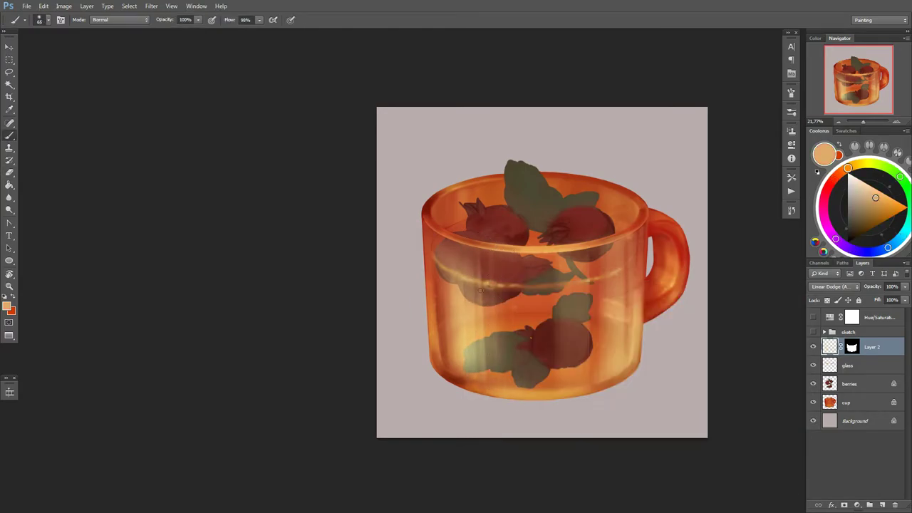
right_click(512, 290)
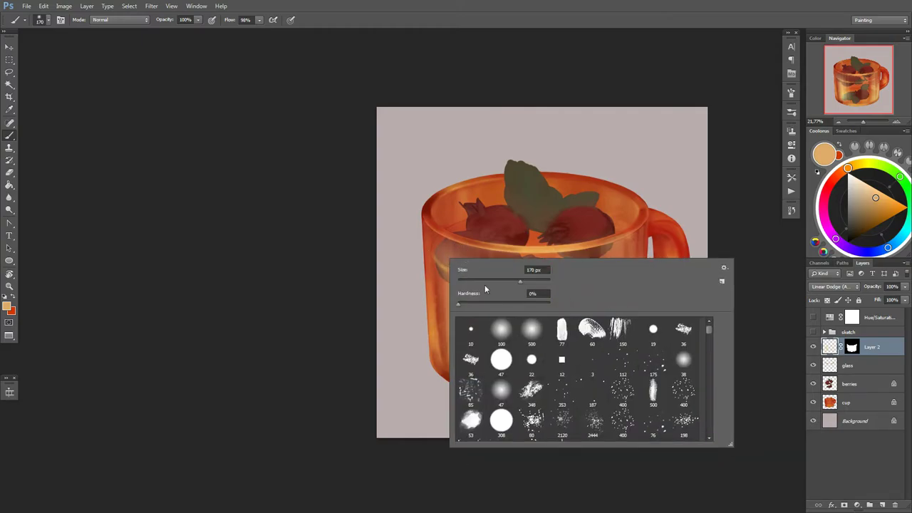
left_click(813, 384)
right_click(517, 298)
key("Escape")
left_click(834, 286)
left_click(817, 42)
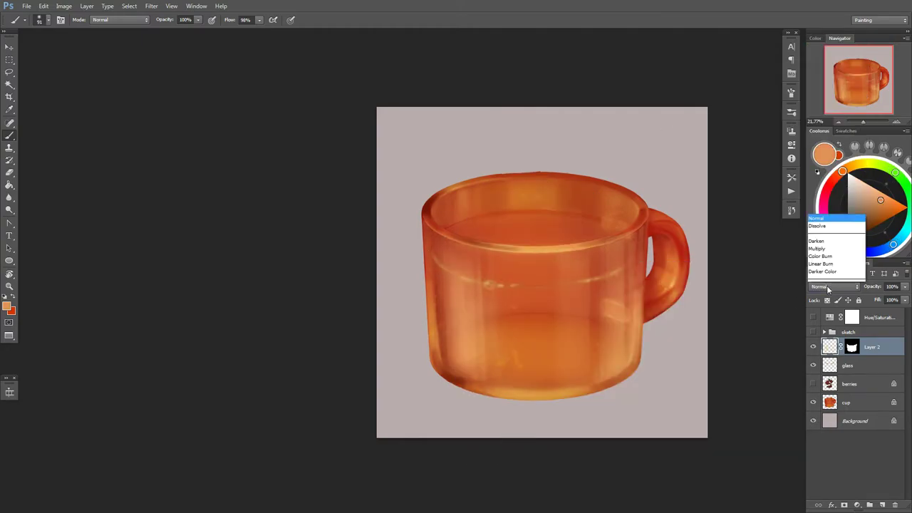
left_click(827, 285)
left_click(833, 134)
Step: Erase the bright glow at the cup's lower left and repaint the left side brighter
right_click(483, 263)
key("Escape")
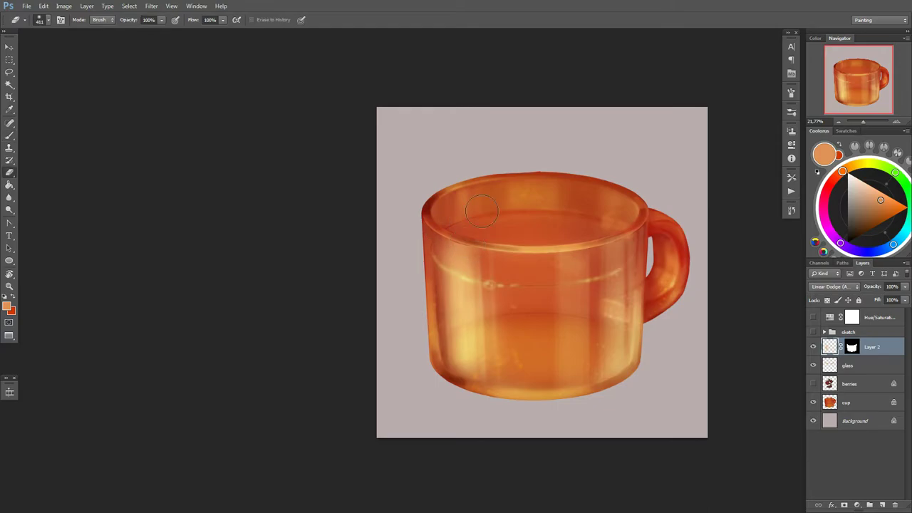
key("e")
left_click_drag(432, 371, 487, 365)
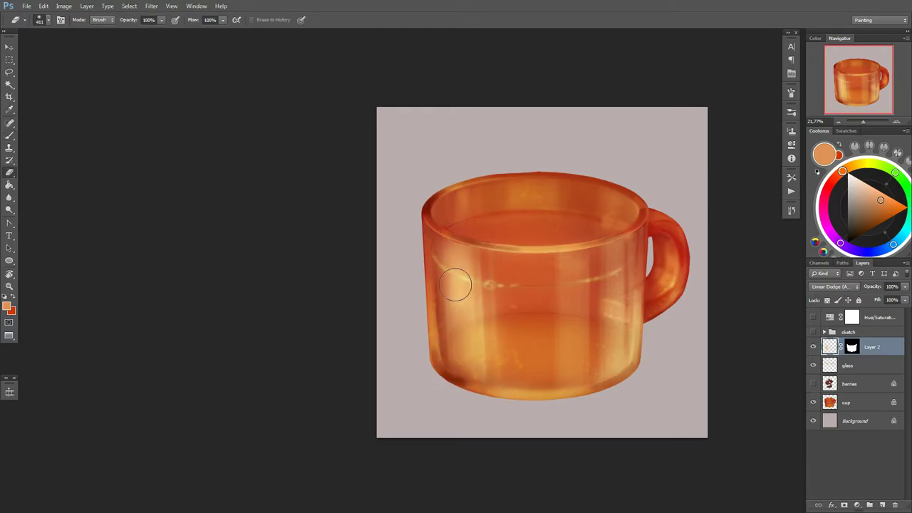
key("b")
right_click(516, 301)
key("Escape")
left_click_drag(488, 257, 488, 363)
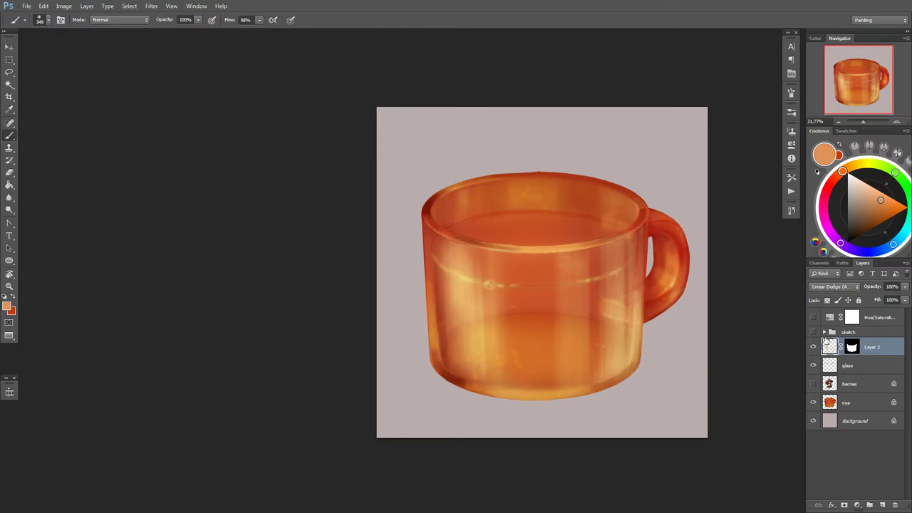
Step: Select the cup layer, enlarge the brush and rotate the view so the handle points down
left_click(846, 402)
right_click(427, 184)
key("Escape")
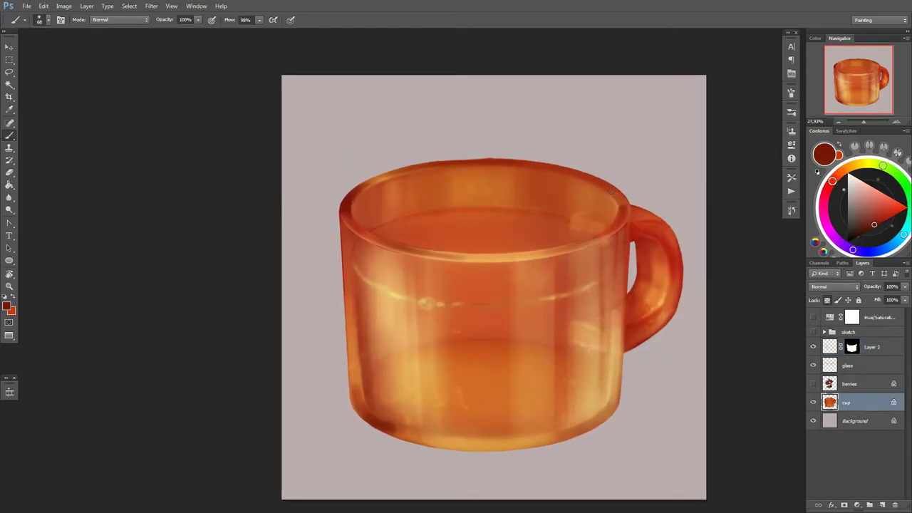
key("bracketright")
key("bracketright")
key("bracketright")
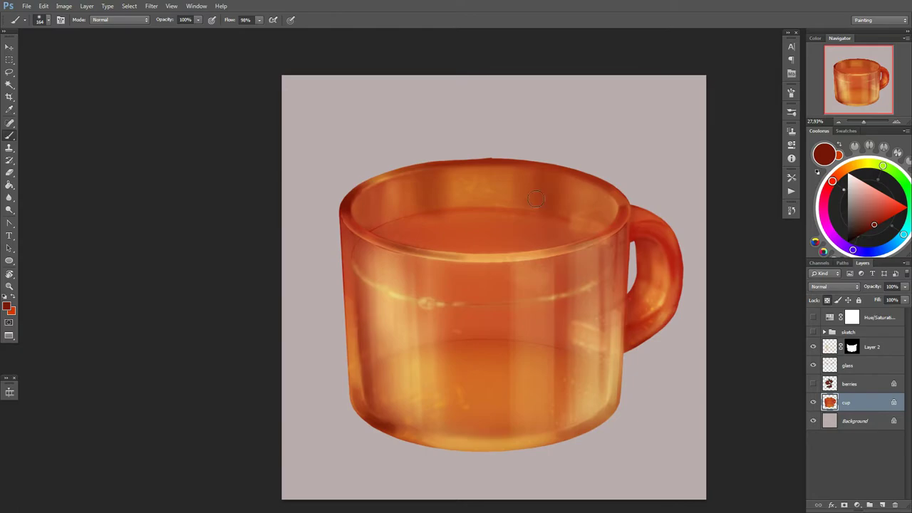
key("r")
left_click_drag(470, 391, 387, 286)
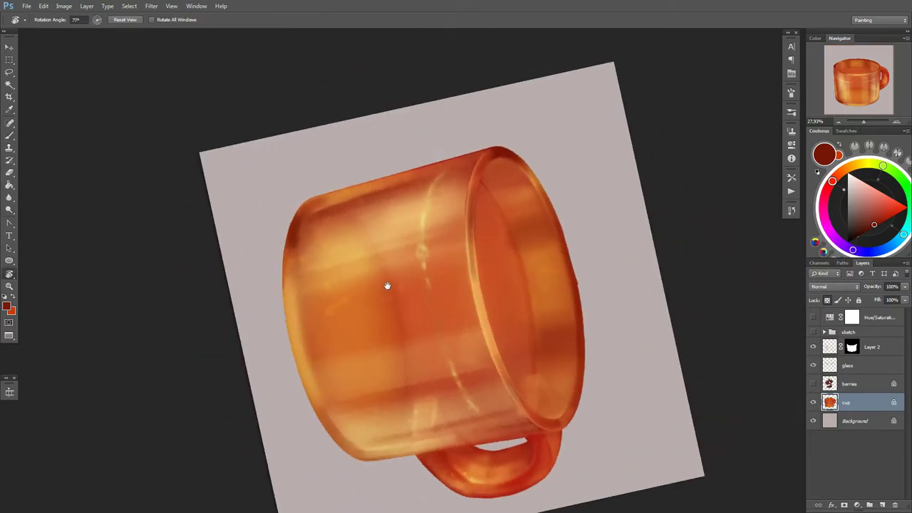
key("b")
Step: Brush a light-orange highlight along the cup's left edge, then reset rotation and zoom
left_click(390, 226, "alt")
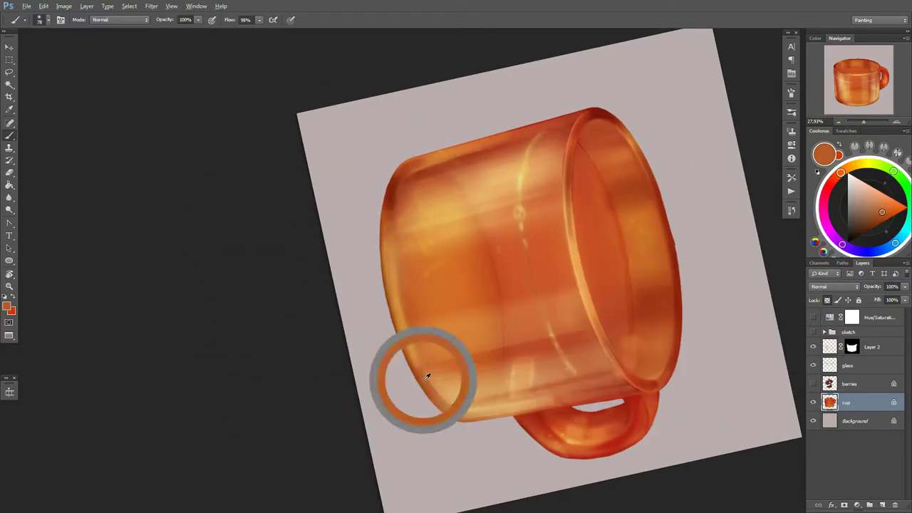
right_click(438, 253)
key("Return")
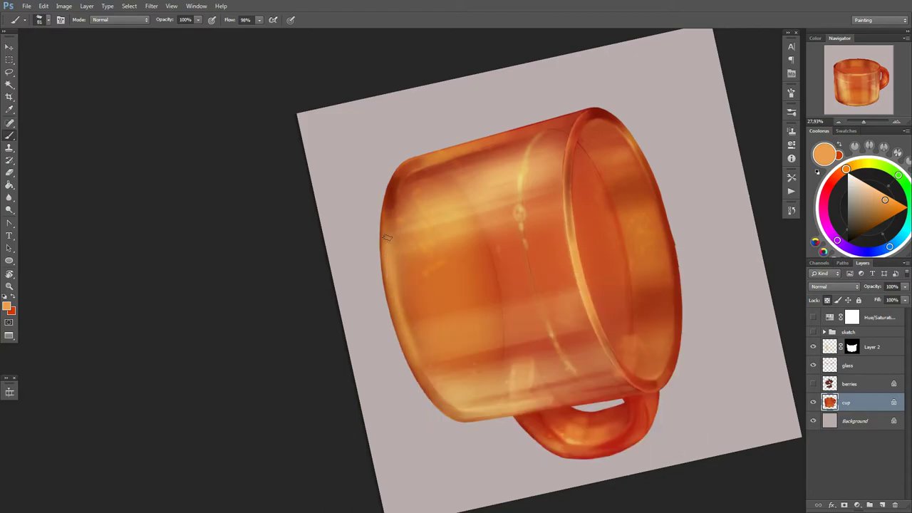
left_click_drag(385, 223, 428, 385)
left_click(442, 403, "alt")
left_click(410, 327, "alt")
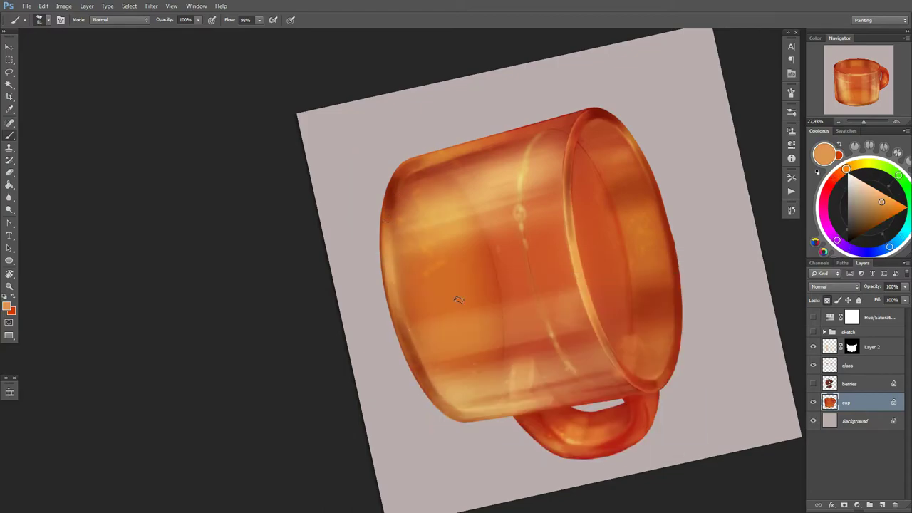
right_click(399, 280)
key("Return")
scroll(550, 333, "down", 2)
Step: Zoom in on the top of the cup and enlarge the brush
key("x")
scroll(551, 333, "up", 2)
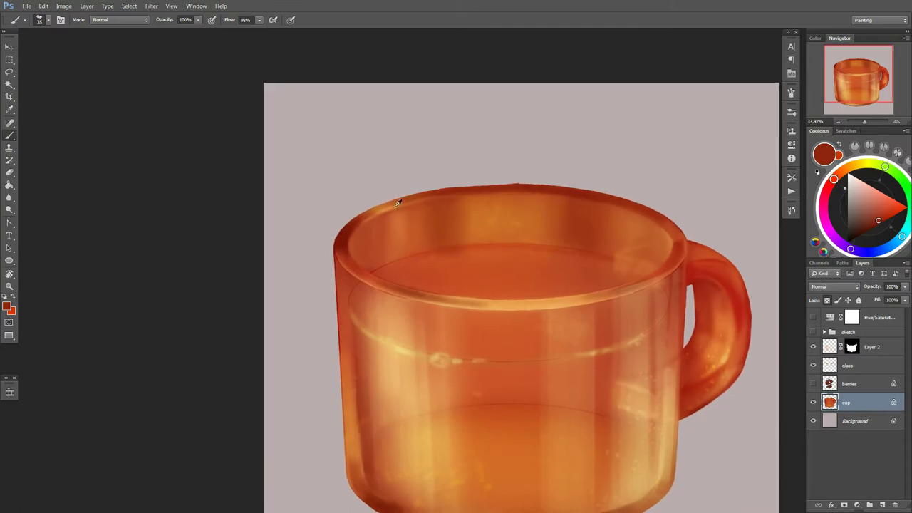
key("x")
right_click(422, 211)
right_click(550, 212)
key("Return")
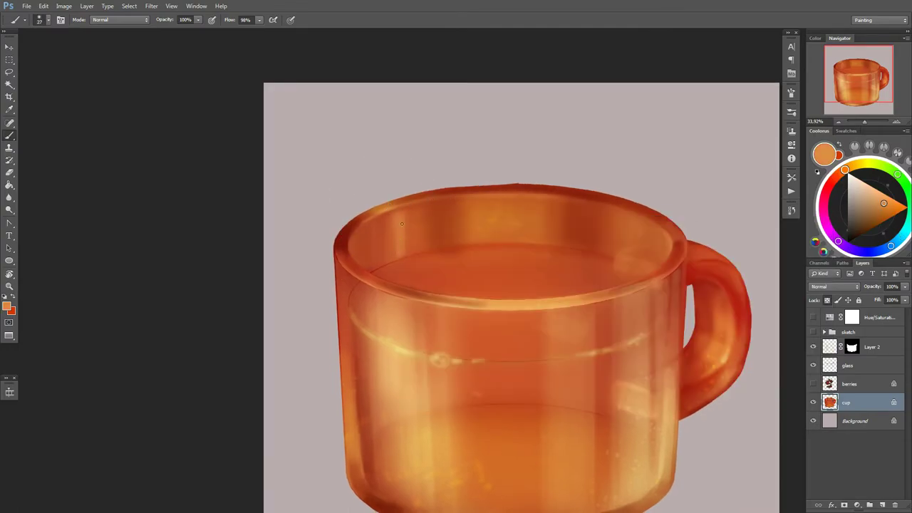
right_click(402, 224)
key("Return")
Step: Sample reds from the rim, darken the cup body's light areas, and paint a darker band below the rim
left_click(626, 207, "alt")
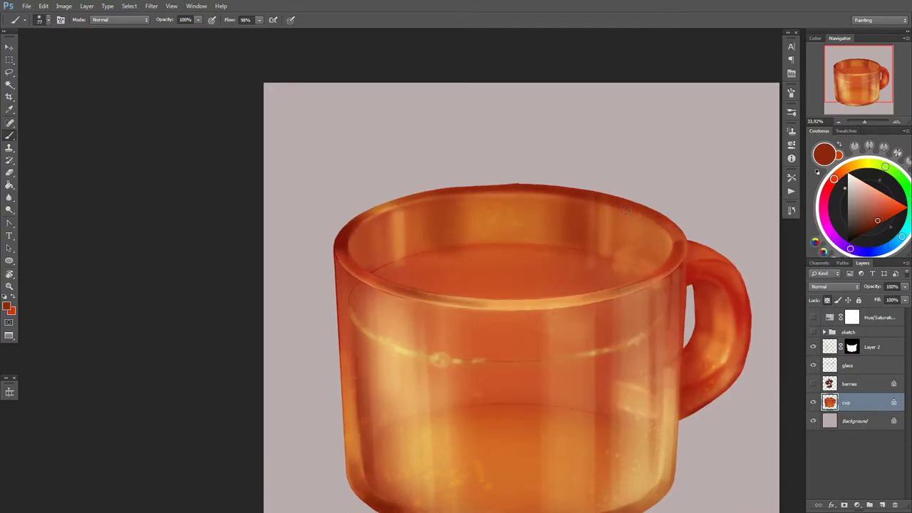
key("x")
right_click(529, 255)
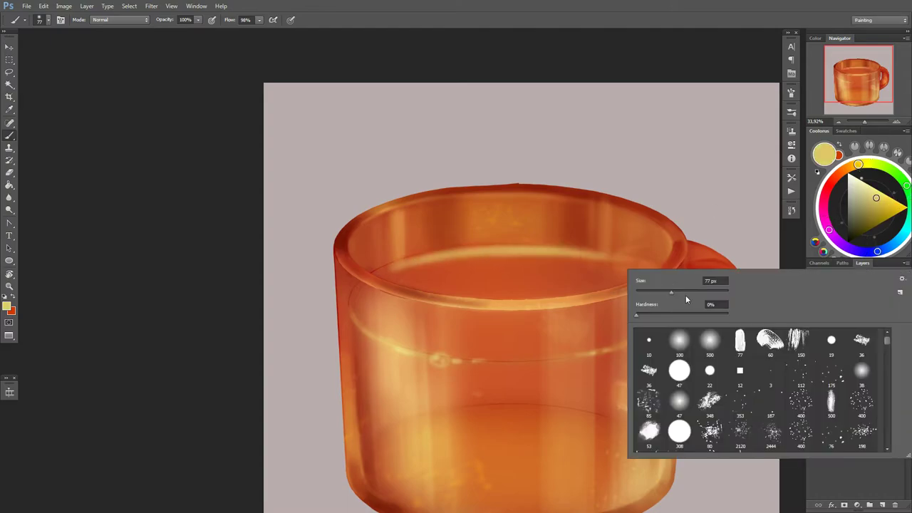
right_click(352, 296)
left_click(390, 293, "alt")
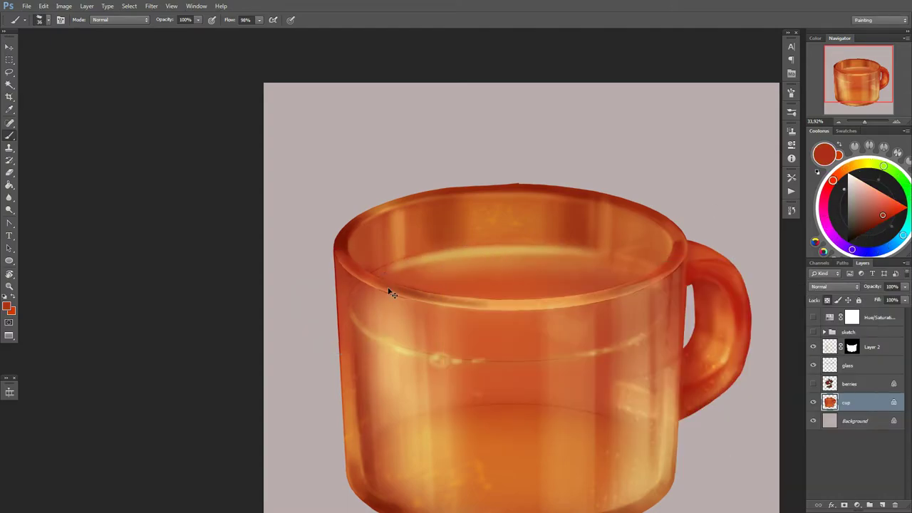
left_click_drag(417, 322, 350, 300)
left_click(350, 301, "alt")
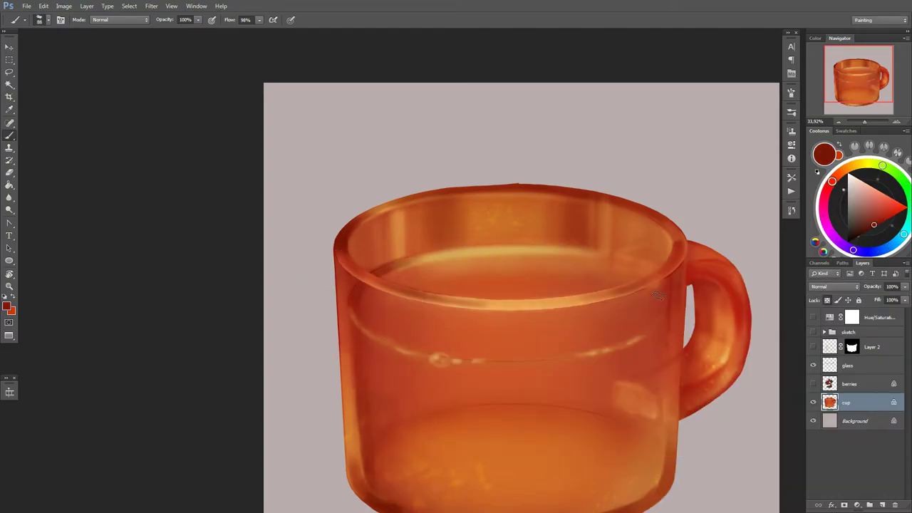
left_click_drag(649, 307, 449, 338)
Step: Sample pale yellow from the liquid and brighten the liquid surface inside the mug with pale strokes
left_click(399, 334, "alt")
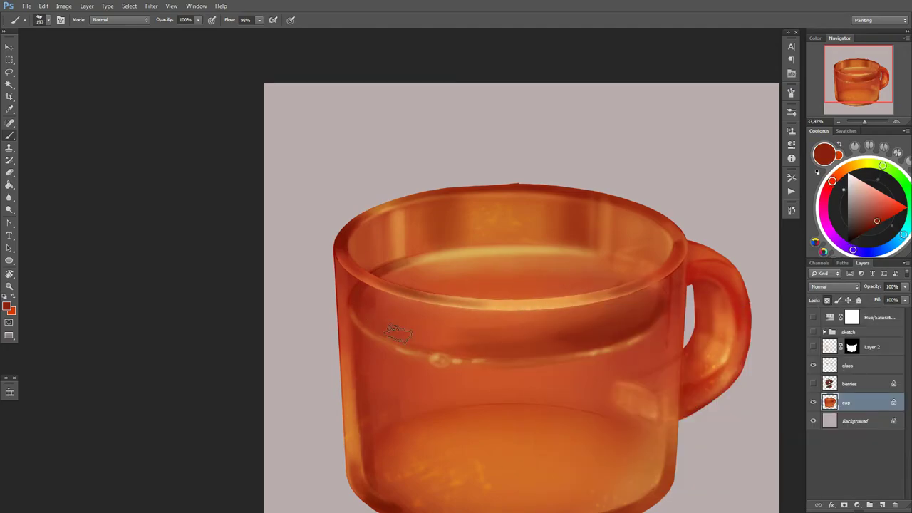
left_click(472, 328, "alt")
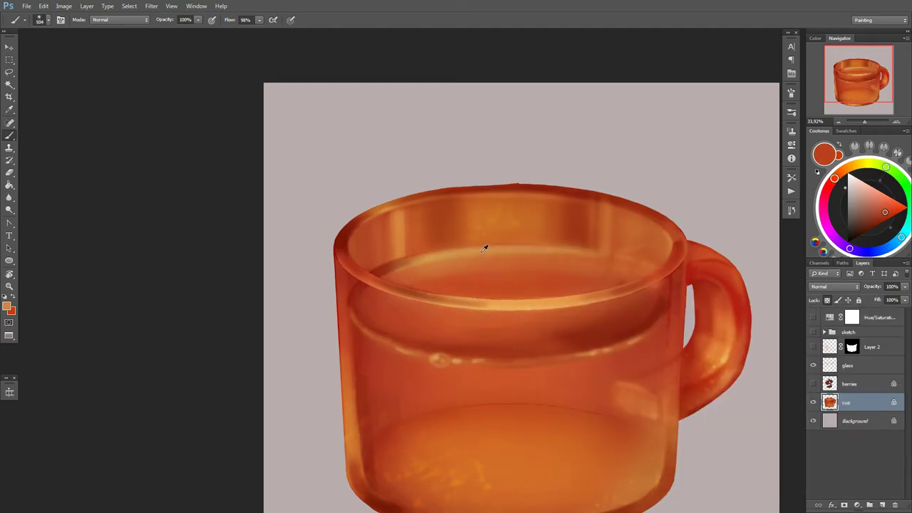
right_click(440, 304)
key("Escape")
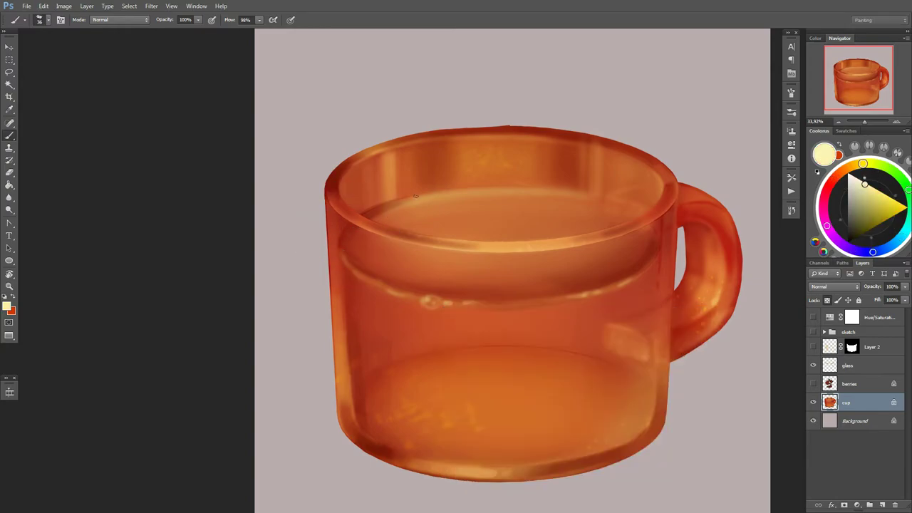
left_click(381, 209, "alt")
right_click(526, 264)
key("Escape")
right_click(582, 226)
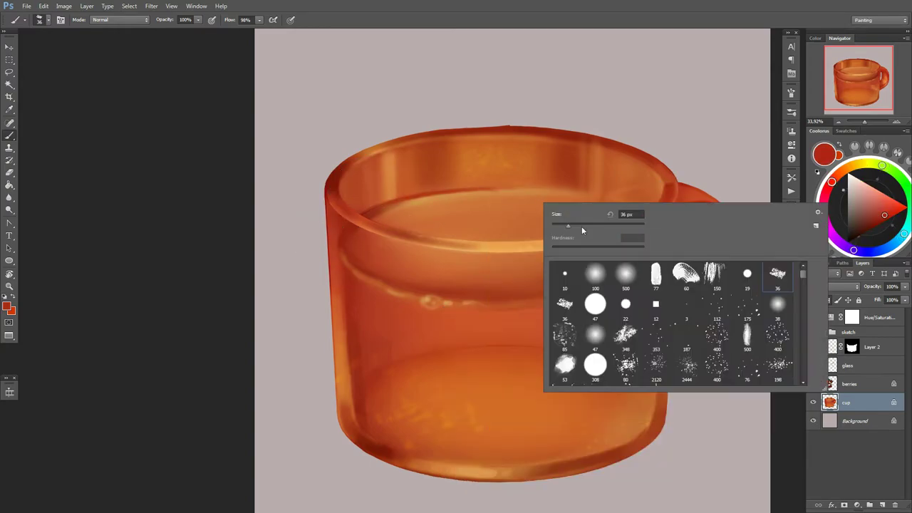
key("Escape")
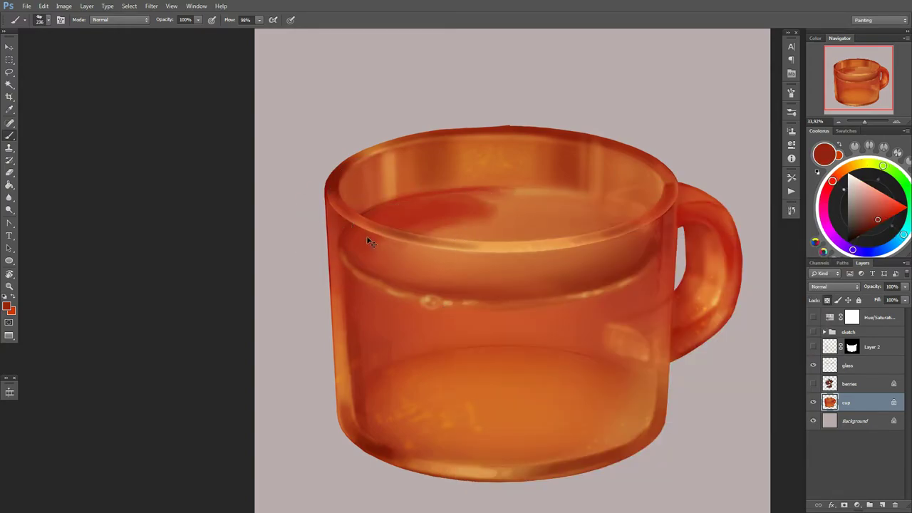
left_click(528, 233, "alt")
left_click_drag(528, 234, 400, 214)
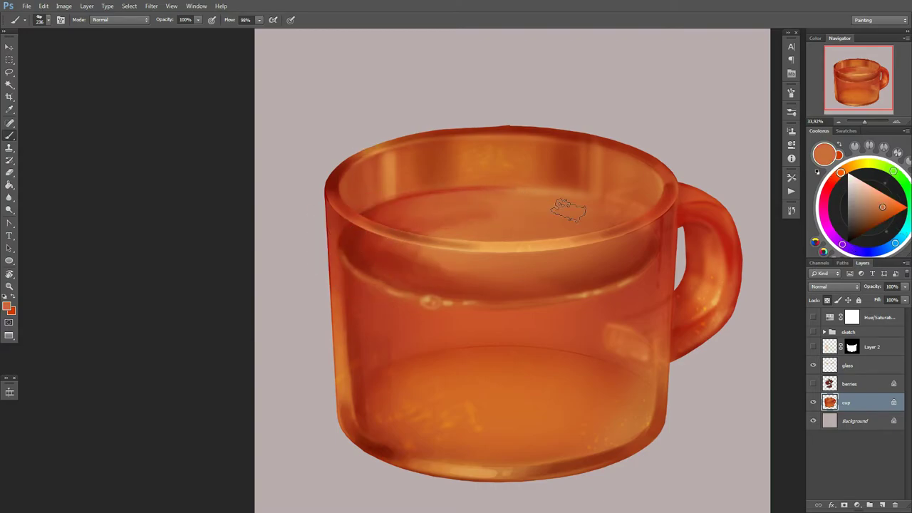
mouse_move(591, 220)
left_mouse_down()
mouse_move(419, 219)
mouse_move(611, 249)
left_mouse_up()
Step: Hide the glass layer to check the cup, then sample red and pale orange and shrink the brush
left_click(814, 365)
scroll(611, 383, "down", 2)
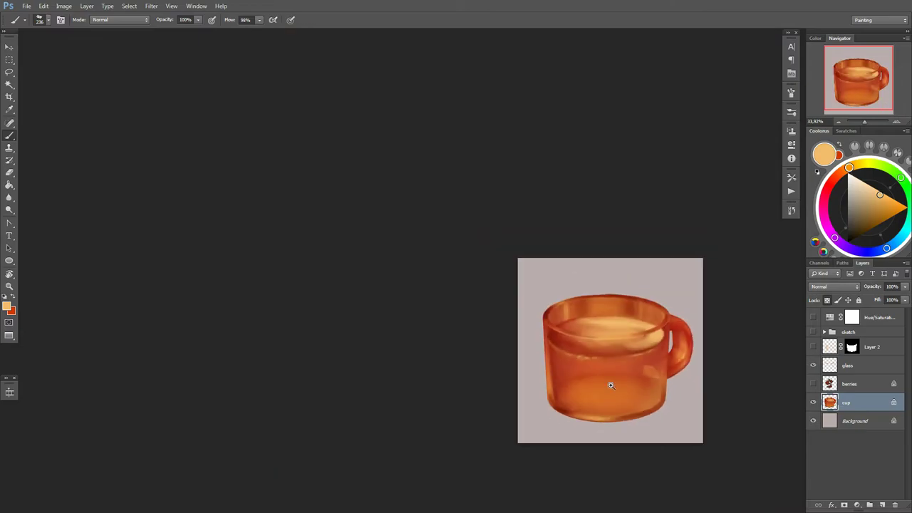
right_click(606, 305)
key("Escape")
key("x")
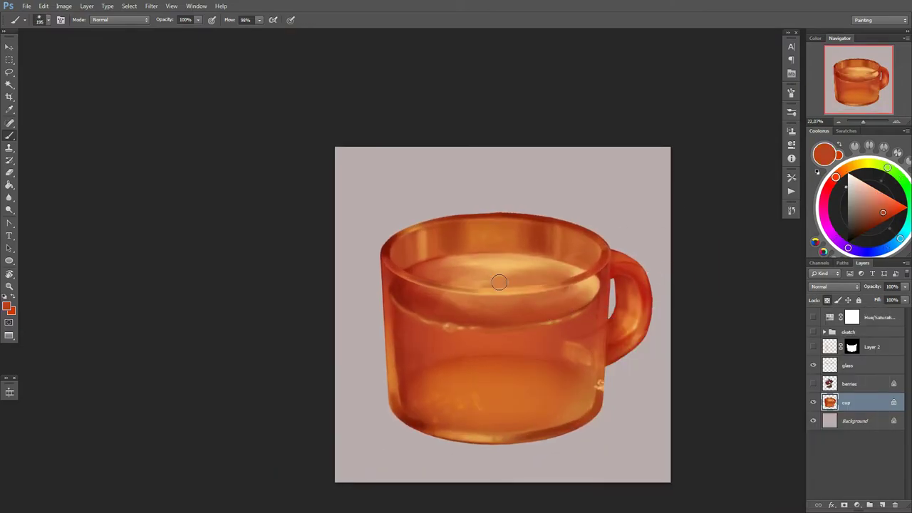
right_click(614, 325)
key("Escape")
left_click(442, 283, "alt")
left_click(418, 291, "alt")
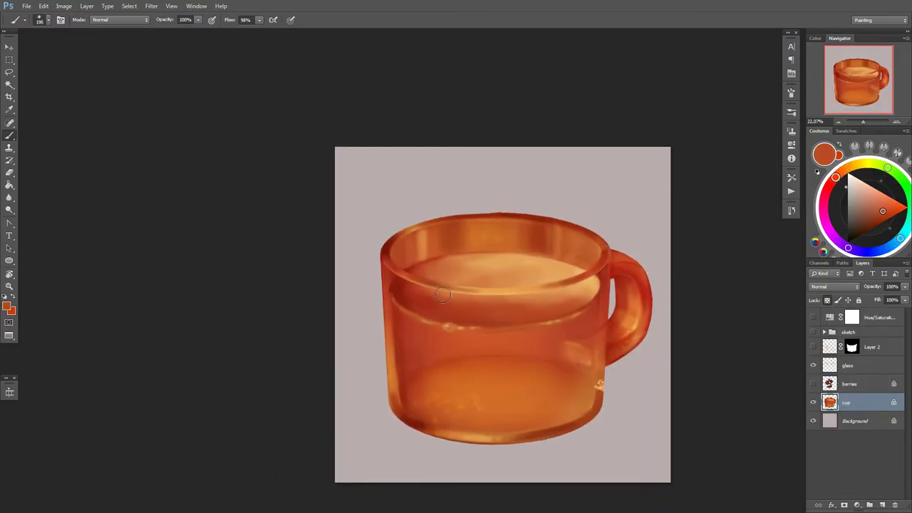
right_click(491, 246)
key("Escape")
Step: Sample lighter orange from the rim and red from the handle with a smaller brush
left_click(441, 277, "alt")
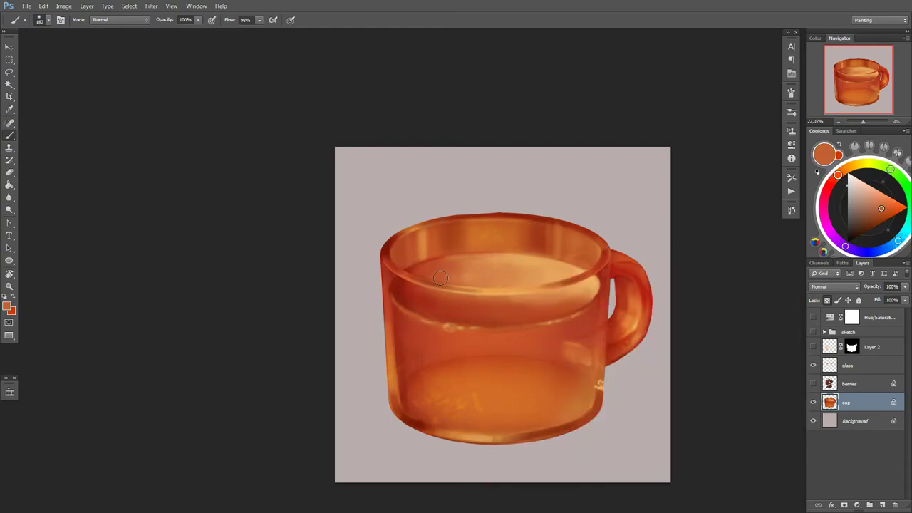
left_click(611, 285, "alt")
right_click(581, 273)
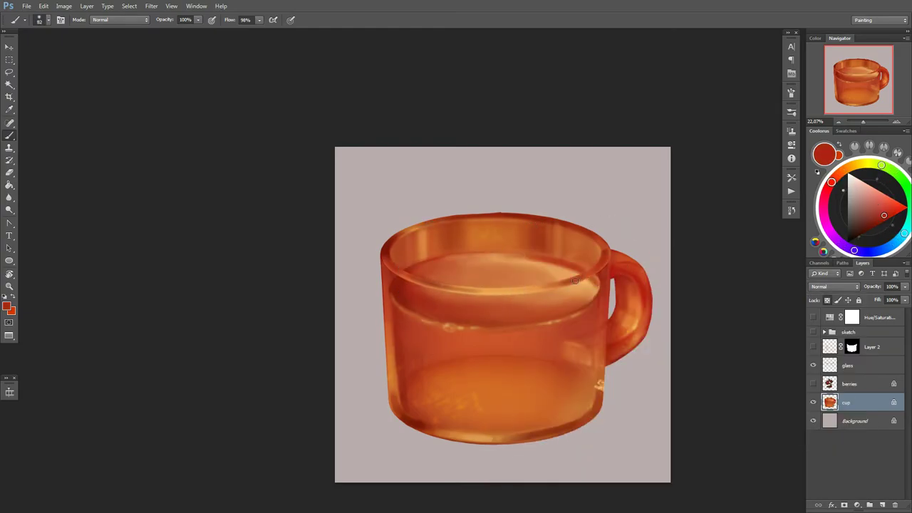
key("Escape")
left_click(492, 260, "alt")
right_click(568, 284)
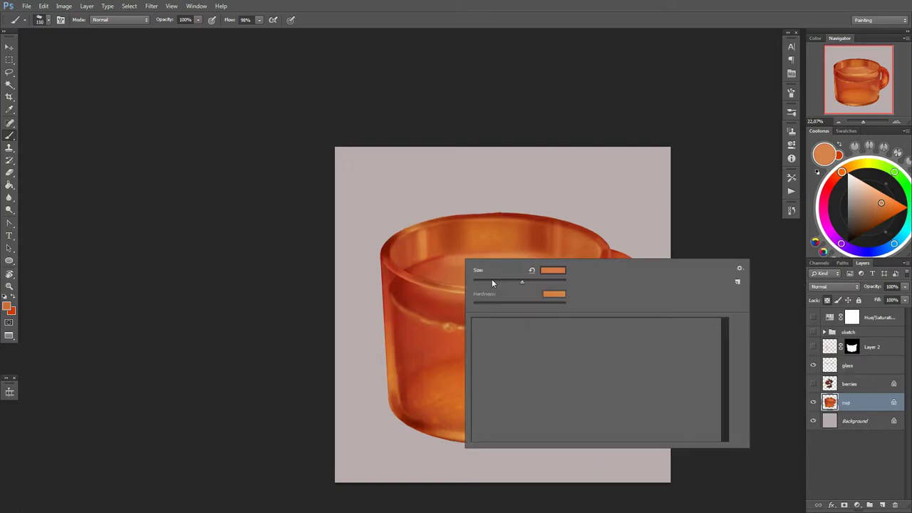
key("Escape")
Step: Try the brush in Overlay blending, then set it back to Normal
left_click(119, 19)
left_click(118, 155)
right_click(546, 306)
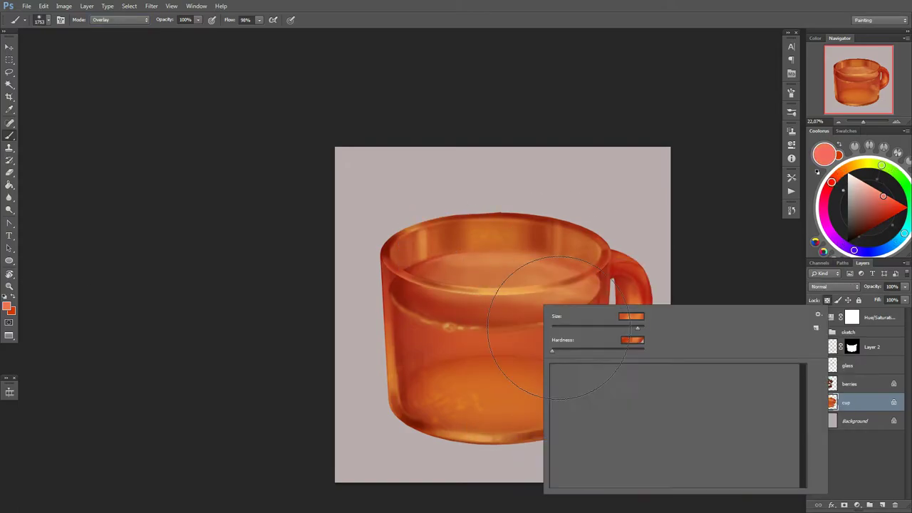
key("Escape")
left_click(99, 19)
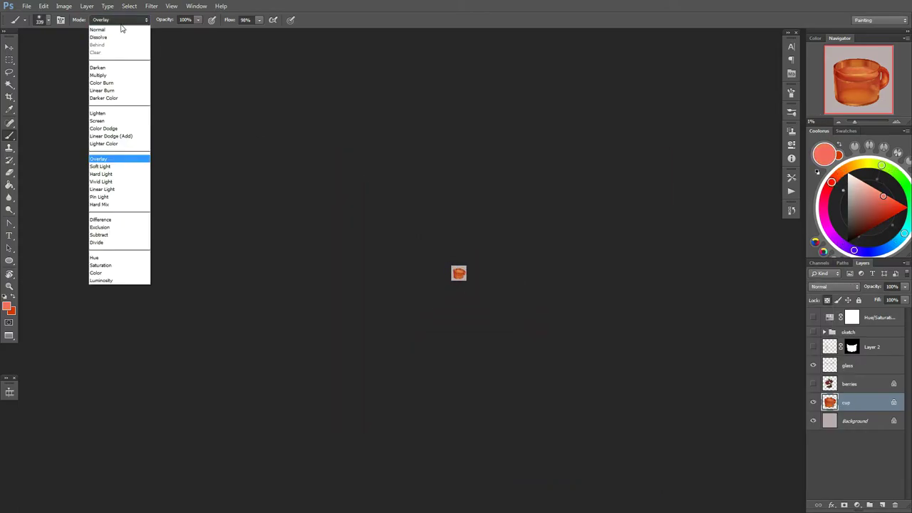
right_click(571, 363)
key("Escape")
Step: Sample light orange and yellow, then paint the liquid surface lighter
left_click(380, 224, "alt")
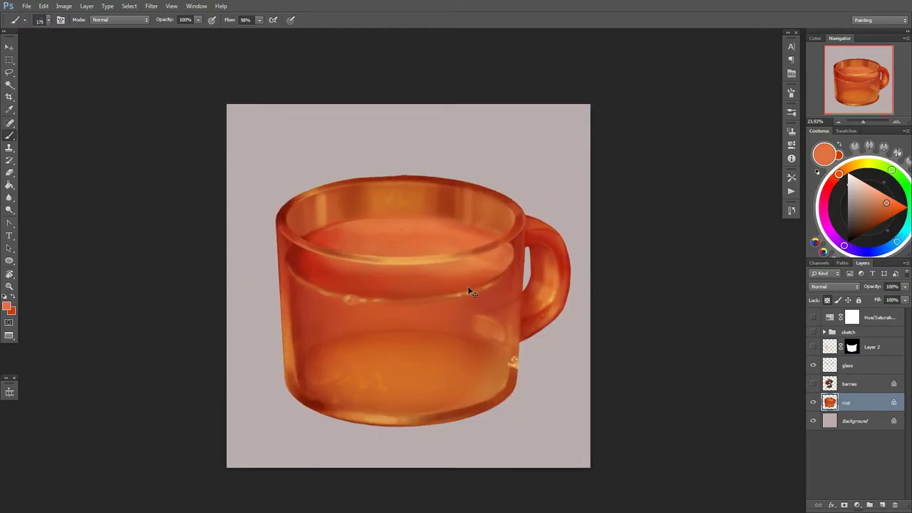
right_click(420, 314)
key("Escape")
left_click(313, 268, "alt")
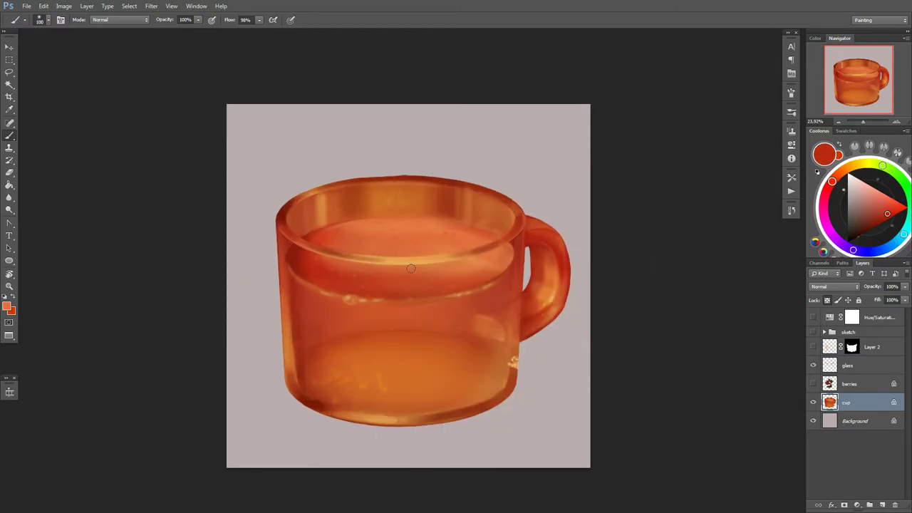
right_click(443, 246)
key("Escape")
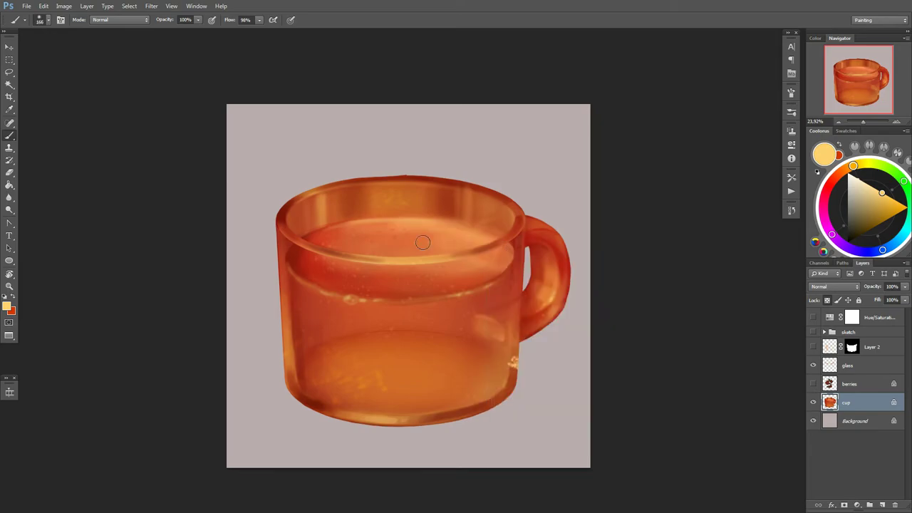
left_click_drag(400, 228, 485, 242)
Step: Set the brush size to 123, then 50, while sampling orange and deeper red-orange
left_click(428, 295, "alt")
right_click(429, 295)
type("123")
key("Return")
left_click(431, 227, "alt")
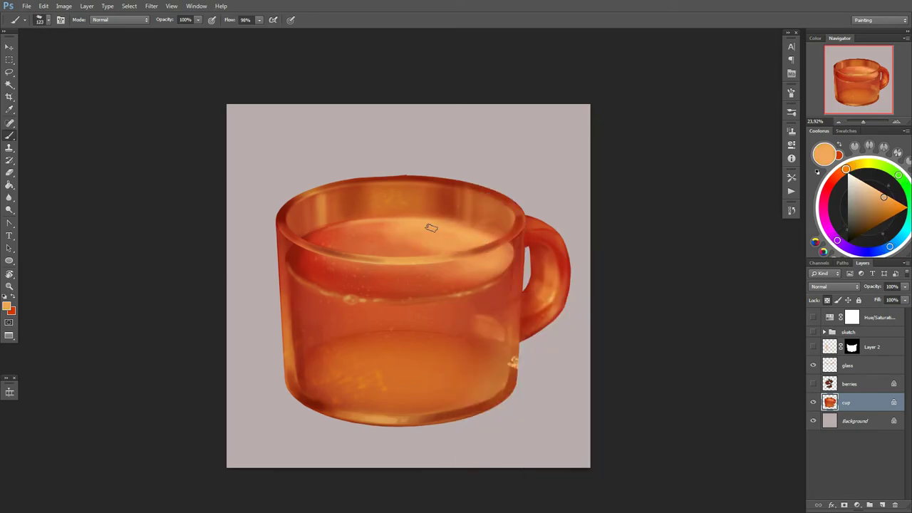
left_click(322, 240, "alt")
right_click(464, 236)
type("50")
key("Return")
Step: Sample deeper red-orange and orange tones from the mug and adjust the brush
left_click(397, 204, "alt")
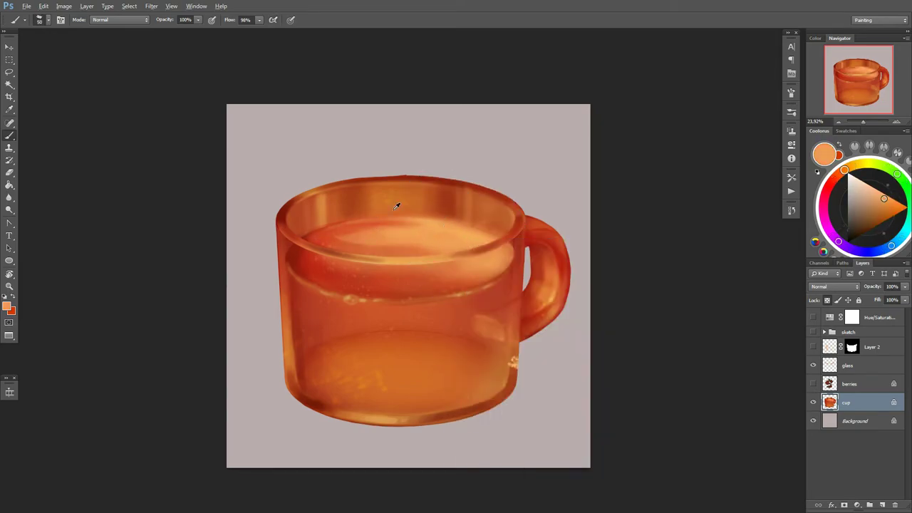
right_click(470, 221)
key("Return")
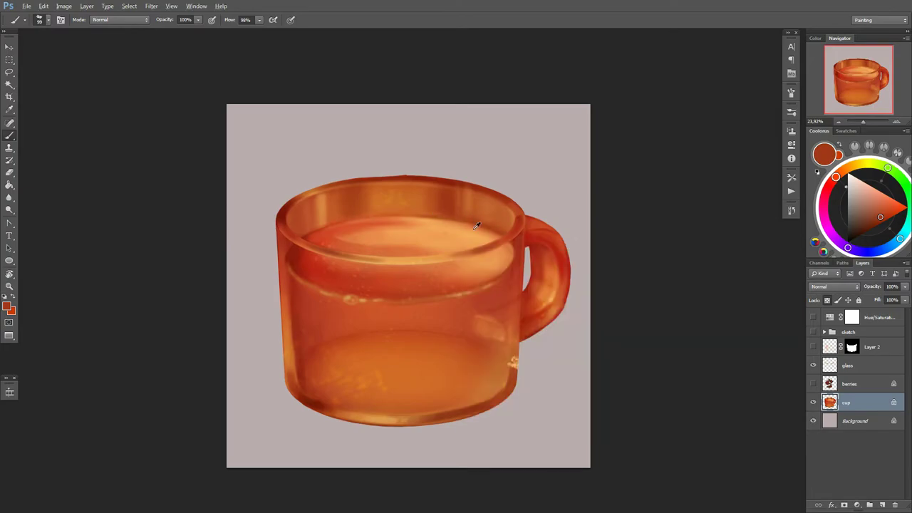
left_click(388, 221, "alt")
right_click(365, 236)
key("Return")
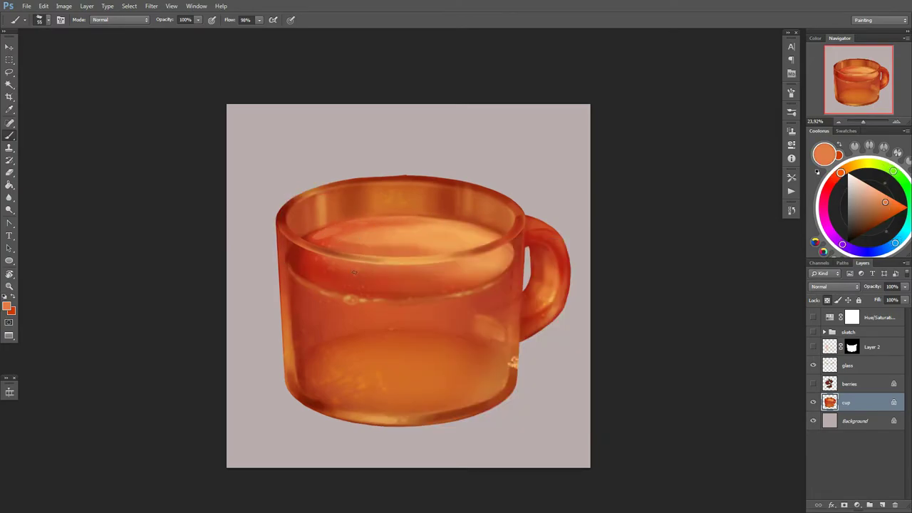
Step: Sample redder tones from the mug and enlarge the brush for inner-wall shading
left_click(345, 273, "alt")
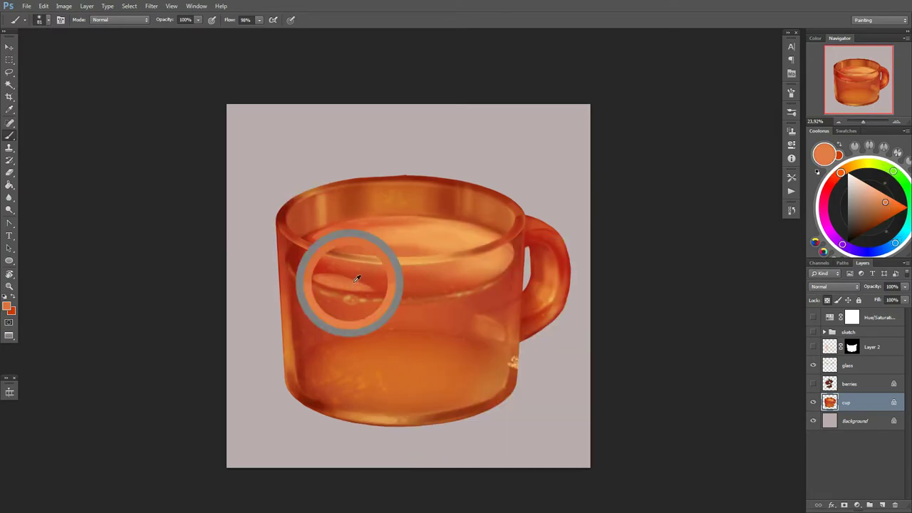
left_click(432, 289, "alt")
right_click(453, 279)
key("Return")
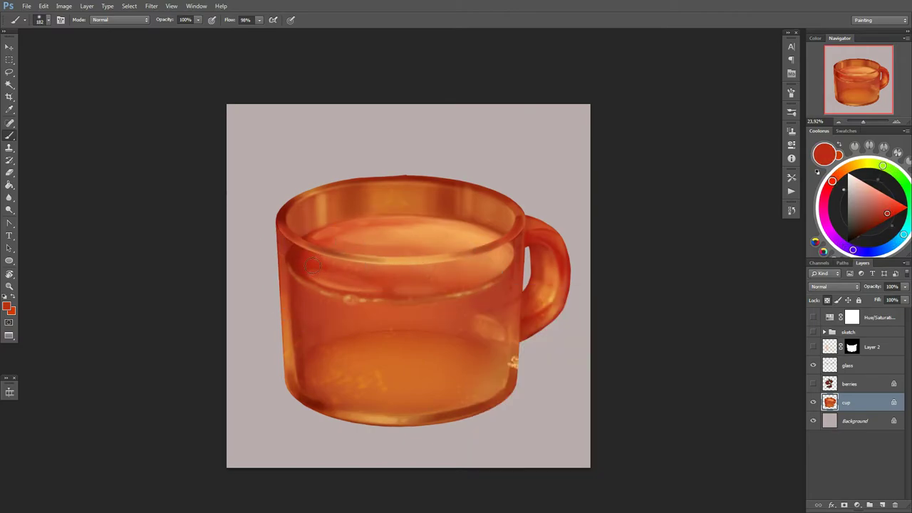
right_click(453, 263)
key("Return")
Step: Sample light orange and dark red, setting the brush to about 100 and nudging it larger
left_click(874, 193)
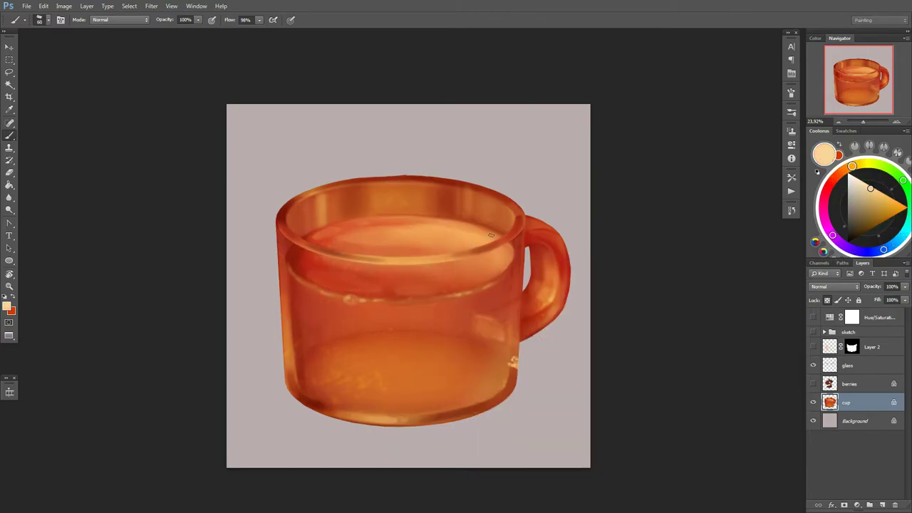
right_click(531, 272)
key("Return")
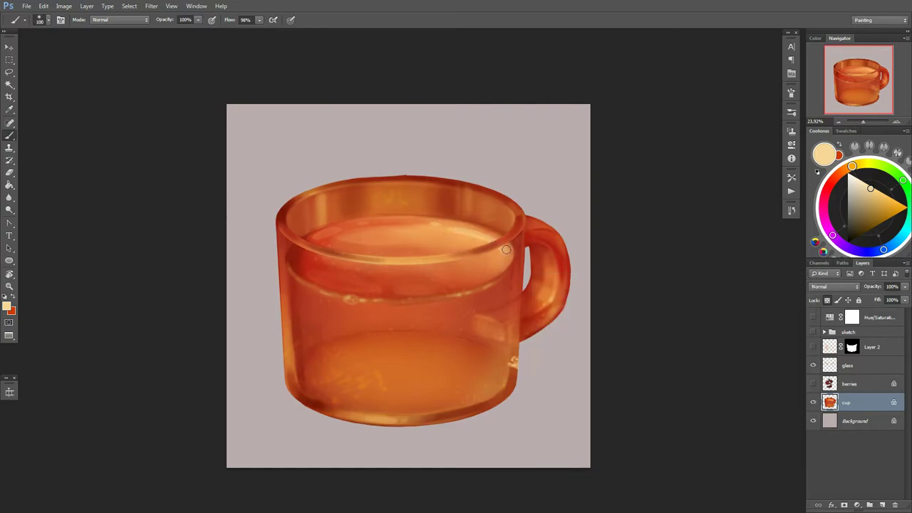
left_click(456, 290, "alt")
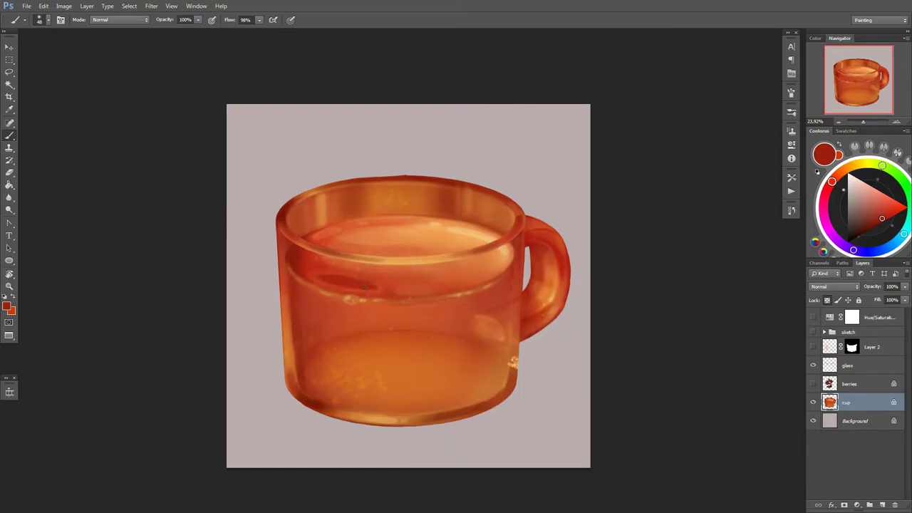
right_click(422, 331)
left_click_drag(422, 331, 431, 331)
key("Return")
Step: Sample orange and red from the lower mug to paint out the stray bright speck
left_click(321, 399, "alt")
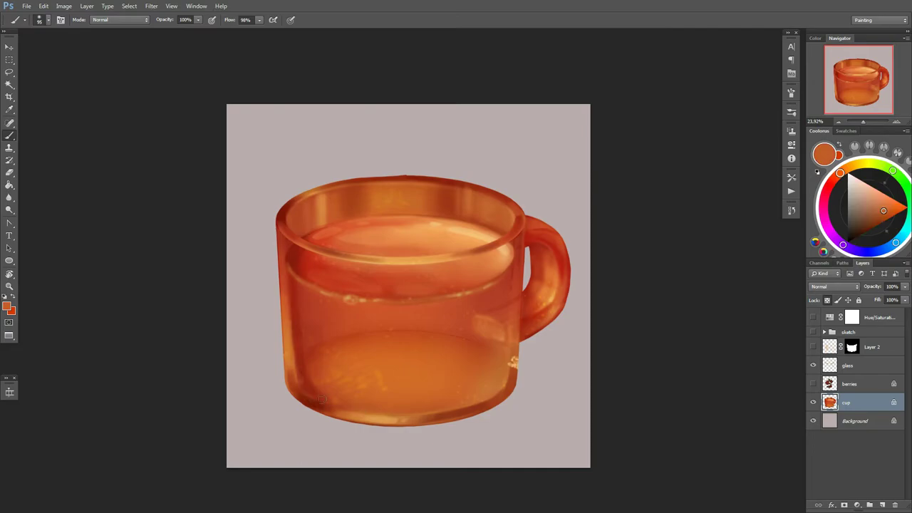
left_click(308, 363, "alt")
scroll(438, 326, "down", 3, "alt")
scroll(438, 326, "up", 3, "alt")
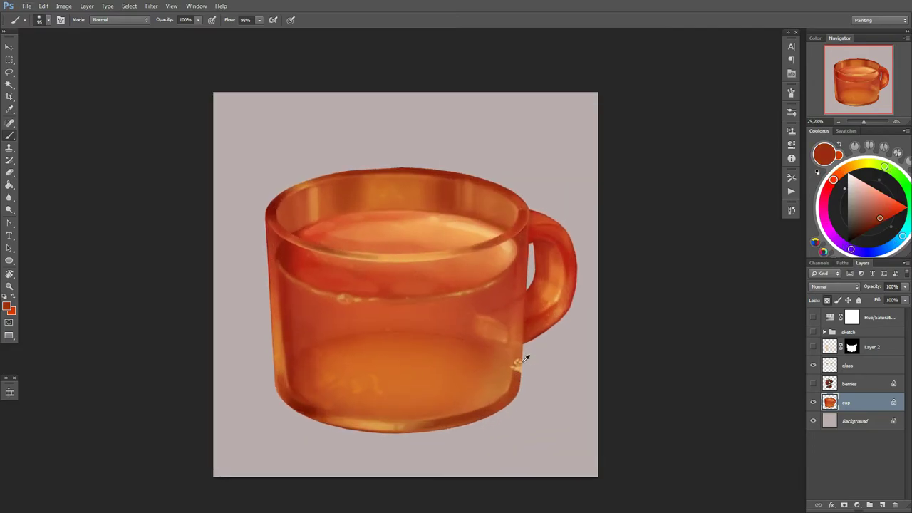
left_click(512, 362, "alt")
left_click(525, 366, "alt")
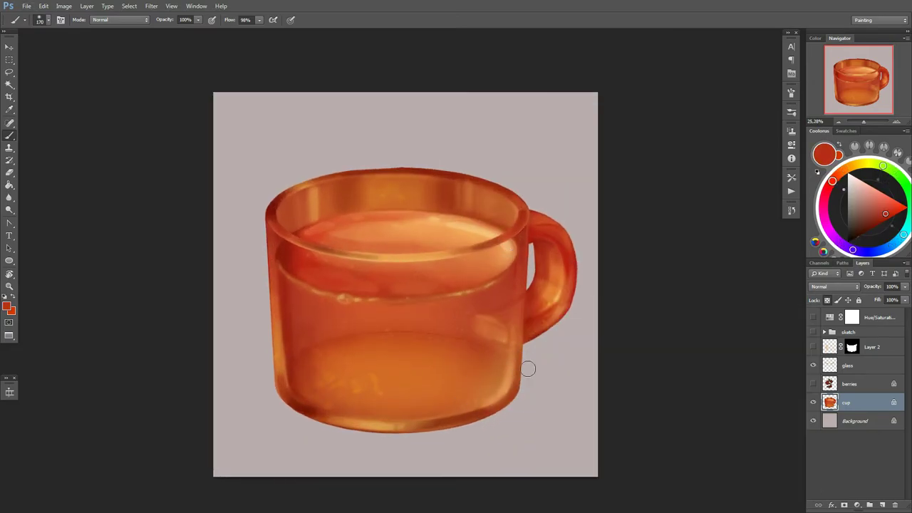
left_click(119, 19)
Step: Set the brush to Overlay blending with a size of 504
left_click(114, 117)
scroll(538, 289, "up", 1)
right_click(538, 288)
key("Escape")
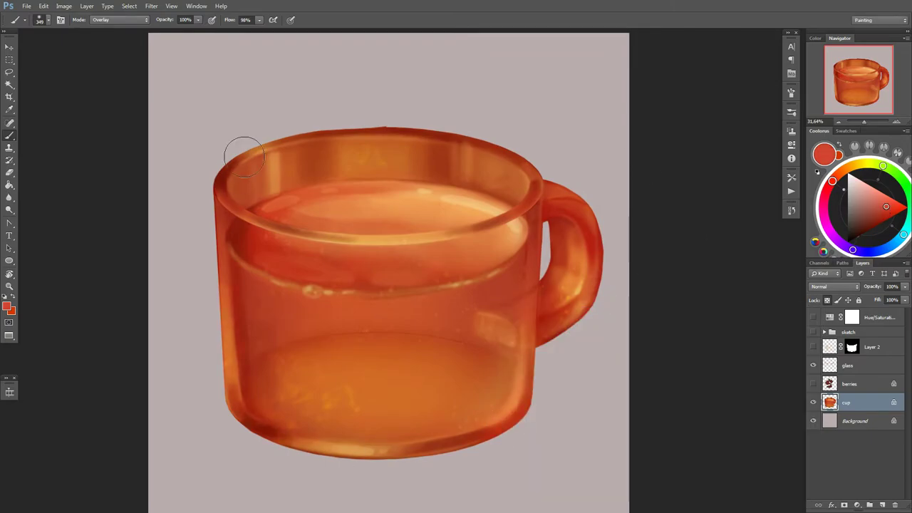
right_click(399, 224)
type("504")
key("Return")
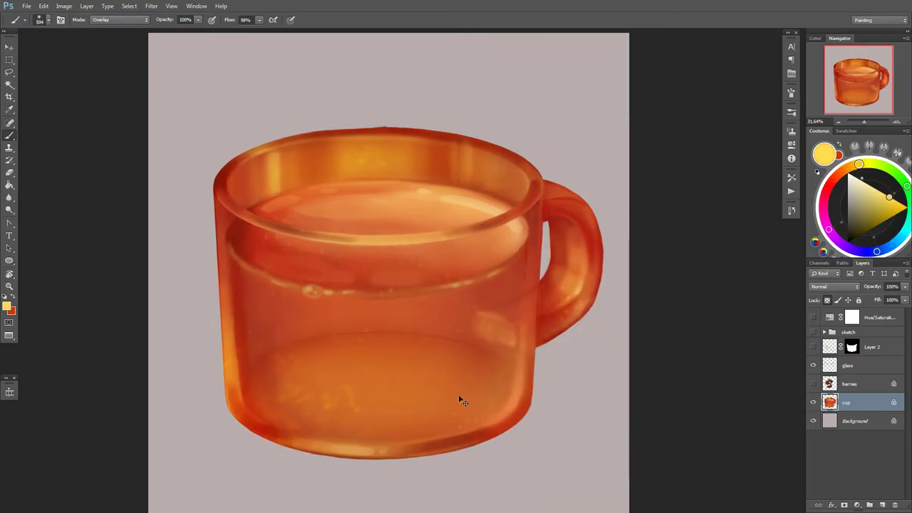
Step: Sample dark brown from the mug and shrink the brush to 133
left_click(863, 232)
right_click(336, 295)
type("133")
key("Return")
right_click(517, 298)
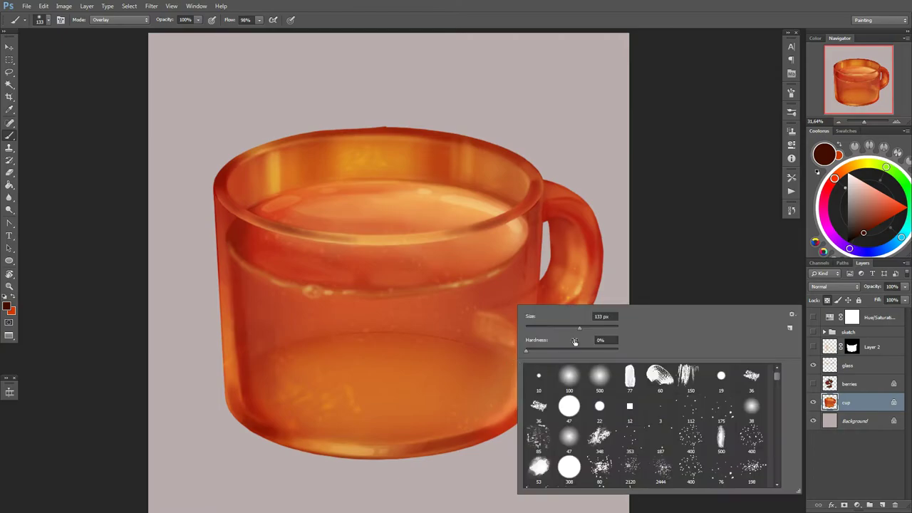
key("Escape")
left_click_drag(506, 381, 498, 385)
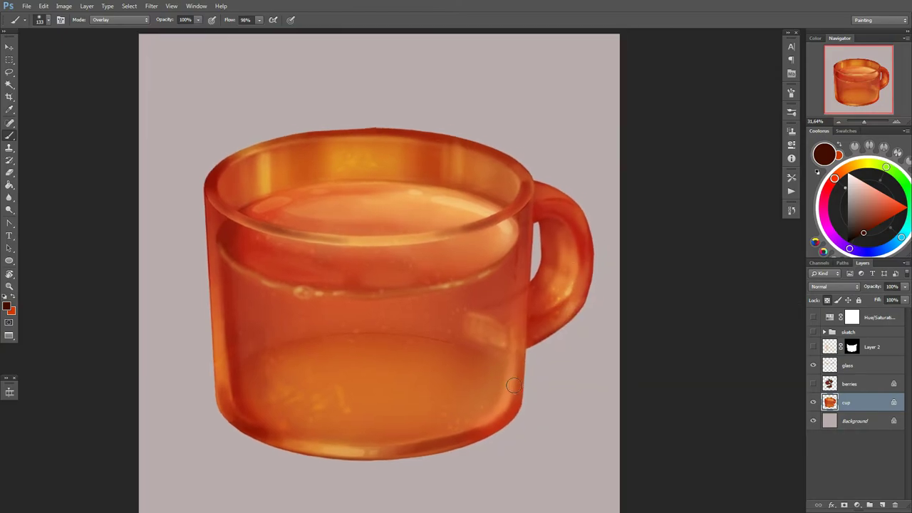
right_click(556, 251)
key("Escape")
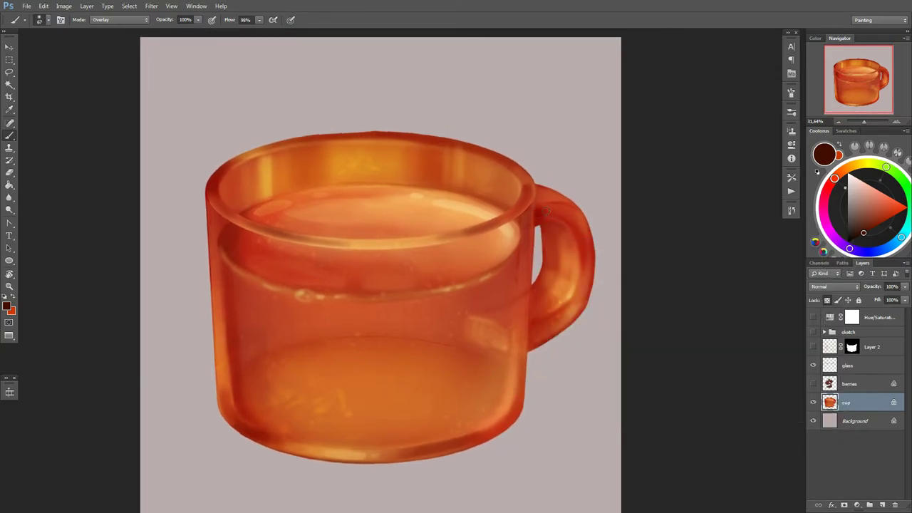
Step: Check the brush size and reposition the view around the mug rim
scroll(470, 192, "down", 3)
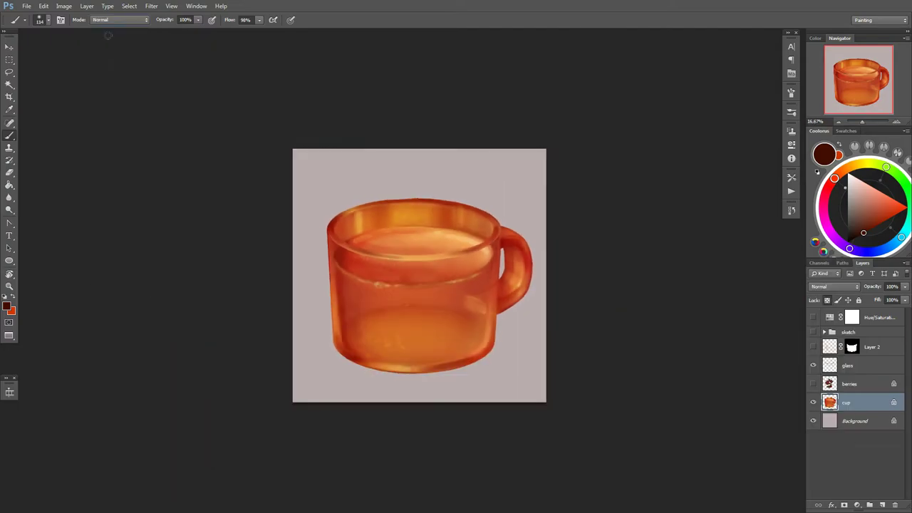
scroll(556, 333, "up", 4)
right_click(349, 207)
key("Escape")
right_click(387, 187)
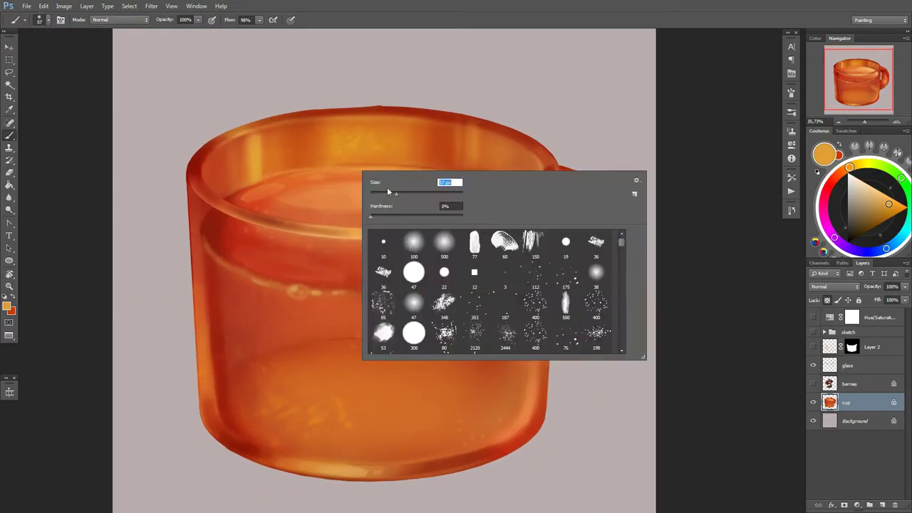
key("Escape")
left_click_drag(387, 352, 425, 365)
right_click(345, 217)
key("Escape")
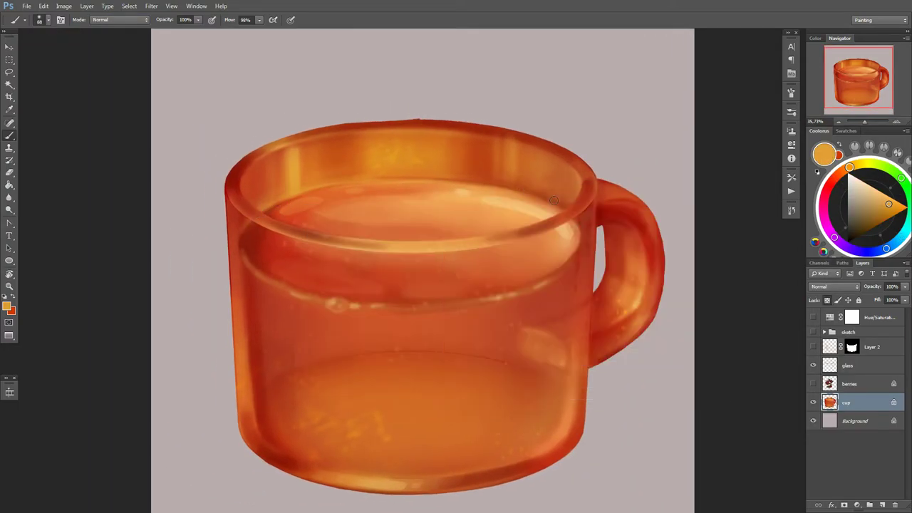
right_click(475, 199)
key("Escape")
Step: Sample deeper red-orange, lighter liquid orange and rim orange tones from the mug
left_click(364, 183, "alt")
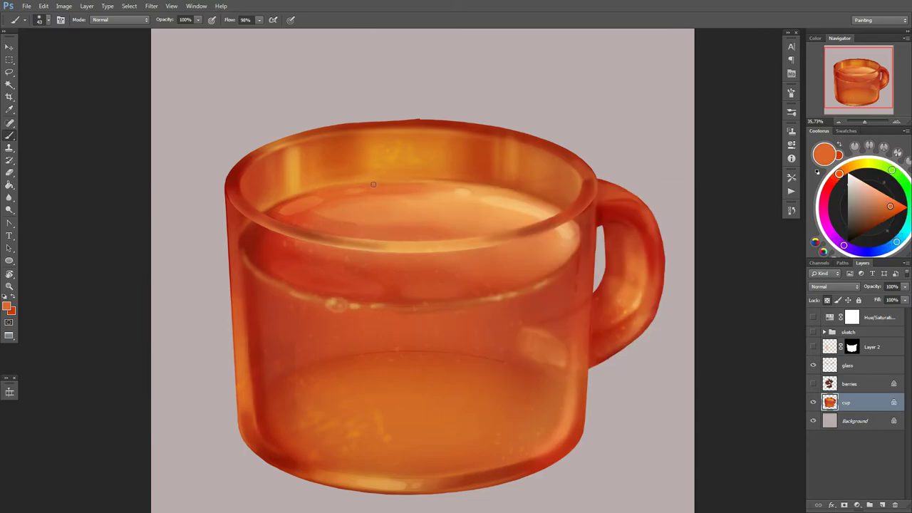
left_click_drag(360, 183, 381, 189)
left_click(460, 205, "alt")
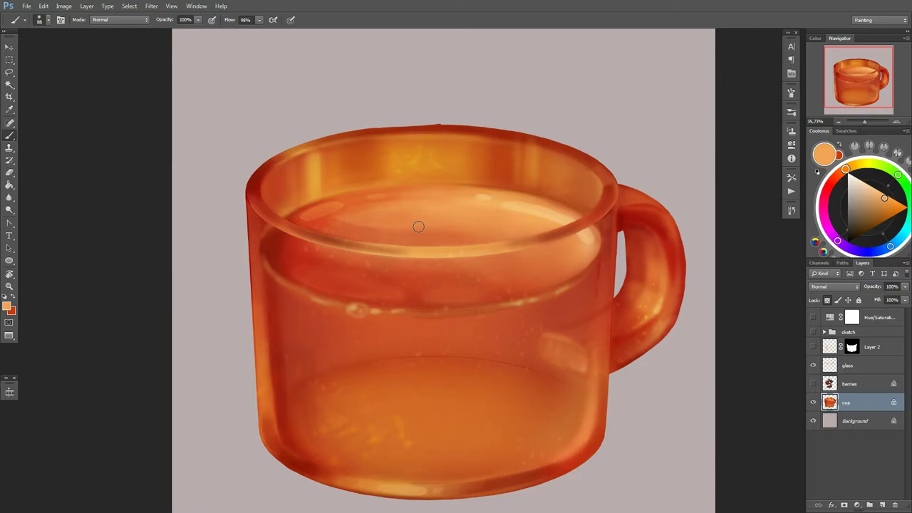
left_click_drag(419, 227, 431, 234)
left_click(429, 169, "alt")
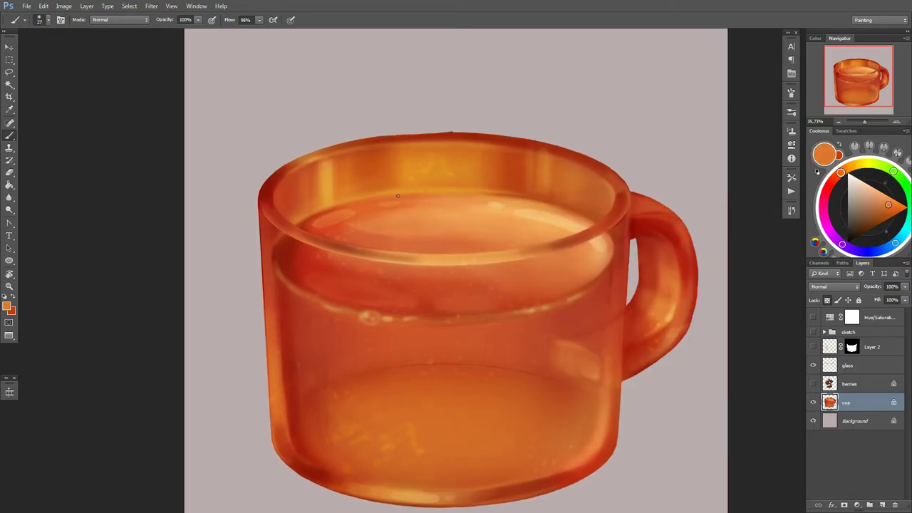
left_click(524, 187, "alt")
Step: Resize the brush to 40 for the rim and liquid highlights
right_click(499, 200)
key("Escape")
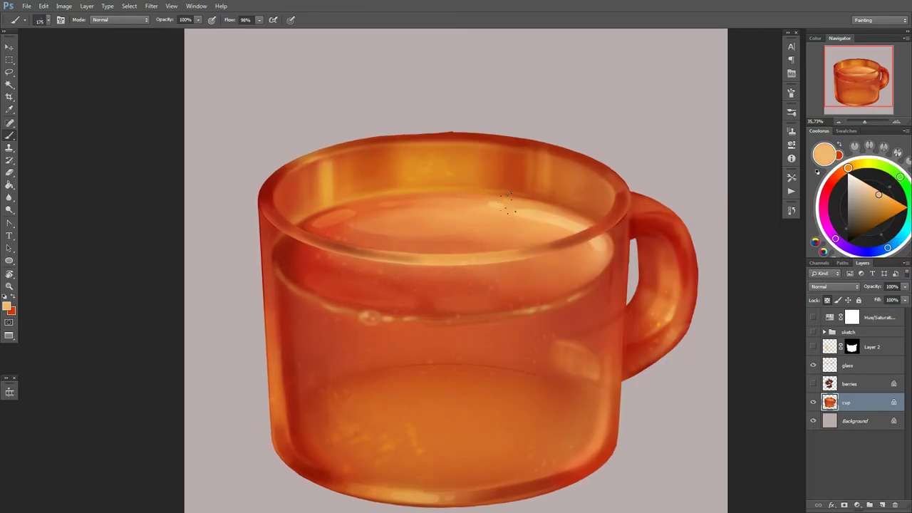
right_click(512, 271)
key("Escape")
right_click(397, 240)
type("40")
key("Return")
scroll(396, 384, "down", 1)
right_click(490, 292)
key("Escape")
right_click(476, 250)
key("Escape")
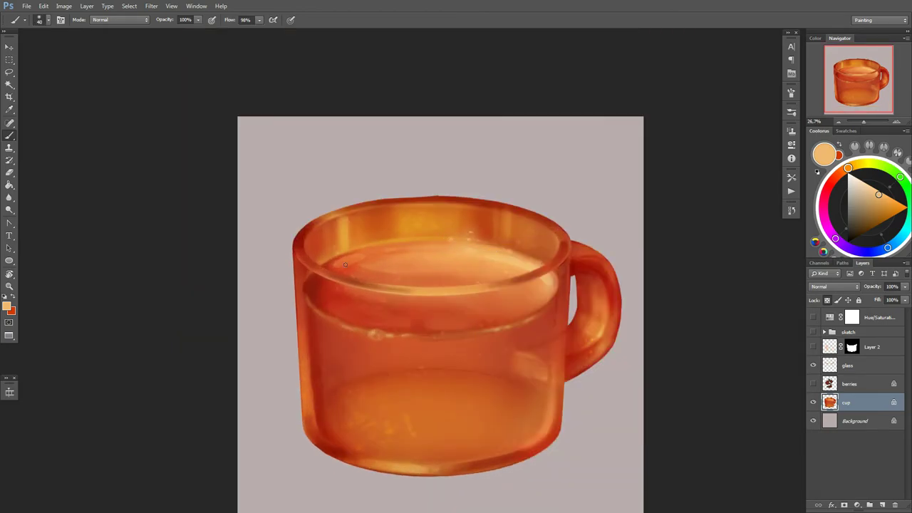
Step: Show the berries and glass-shine layers, toggling them to compare the look
left_click(813, 384)
left_click(814, 347)
left_click(814, 384)
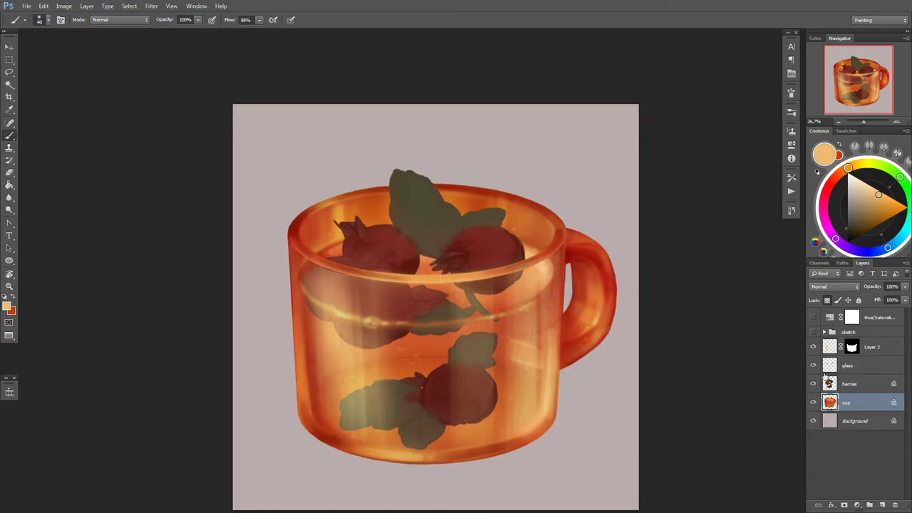
left_click(813, 347)
left_click(814, 365)
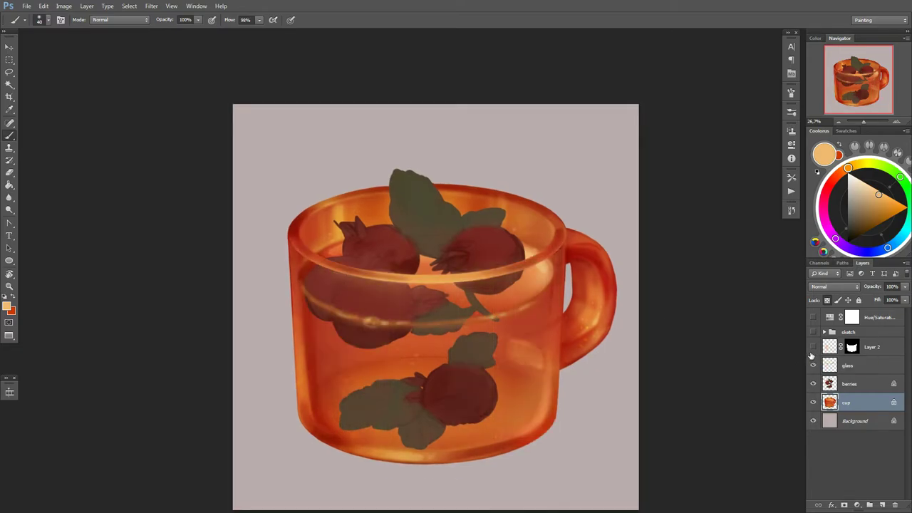
left_click(814, 384)
left_click(814, 384)
left_click(814, 364)
Step: Select the glass-shine Layer 2 and switch to the Eraser
right_click(513, 308)
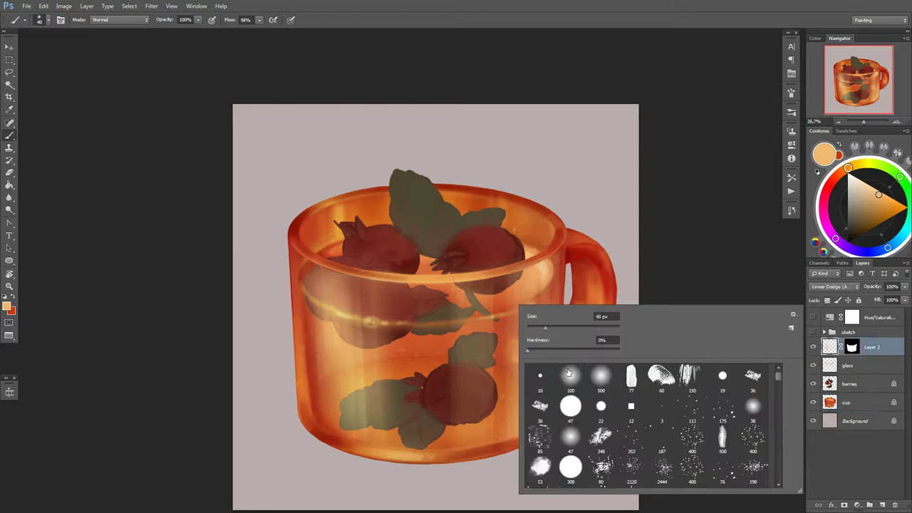
key("Escape")
right_click(513, 308)
left_click(351, 375, "ctrl")
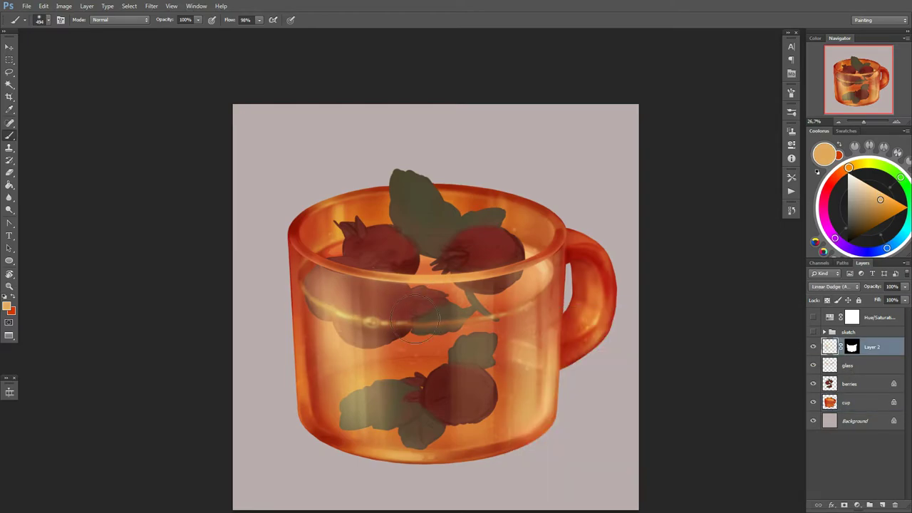
right_click(467, 305)
key("Escape")
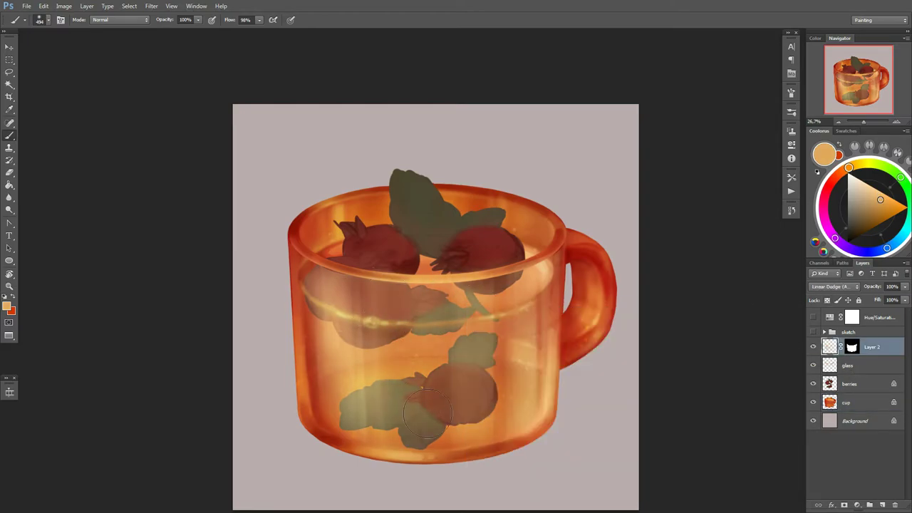
right_click(344, 291)
key("Escape")
scroll(454, 348, "down", 2)
key("e")
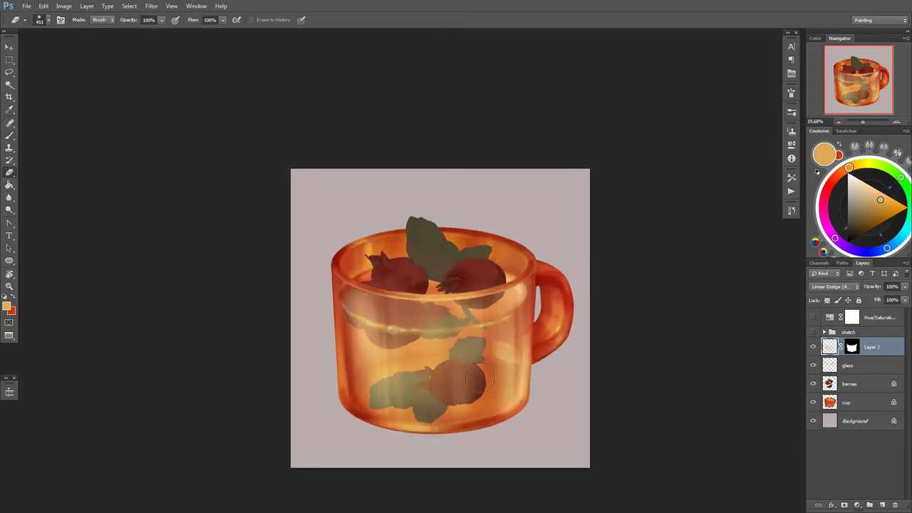
Step: Erase the orange glow over the lower berries, resizing the eraser as needed
left_click_drag(480, 377, 371, 399)
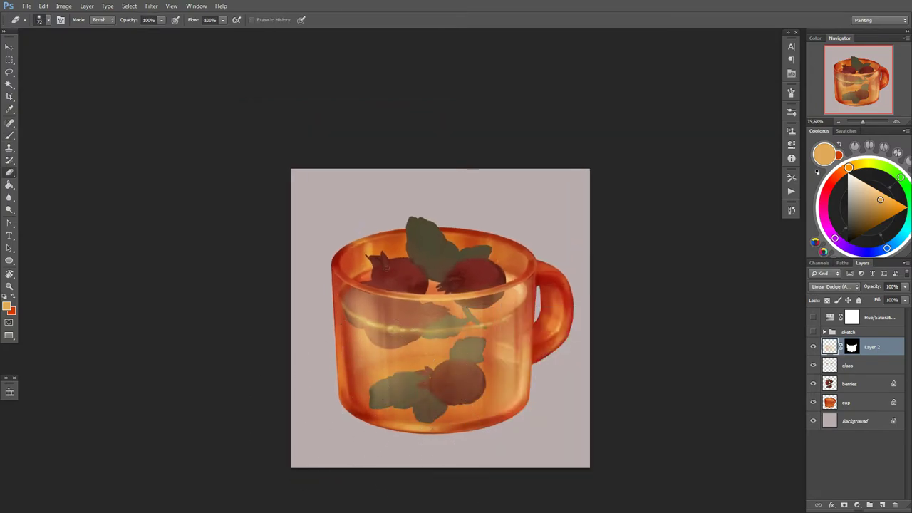
right_click(410, 304)
left_click_drag(456, 320, 499, 319)
key("Escape")
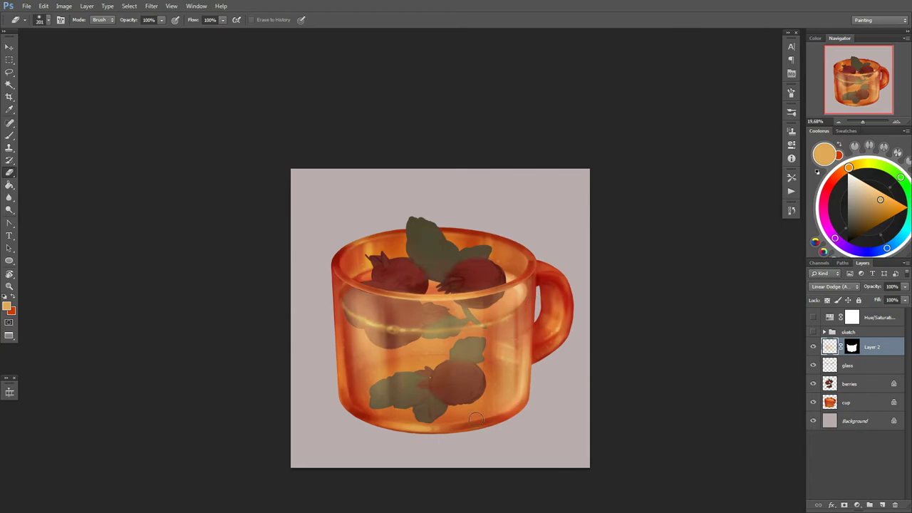
right_click(390, 295)
left_click_drag(409, 329, 391, 329)
key("Escape")
right_click(389, 294)
key("Escape")
Step: Erase a thin strip of shine beside the lower berry
left_click_drag(363, 370, 364, 350)
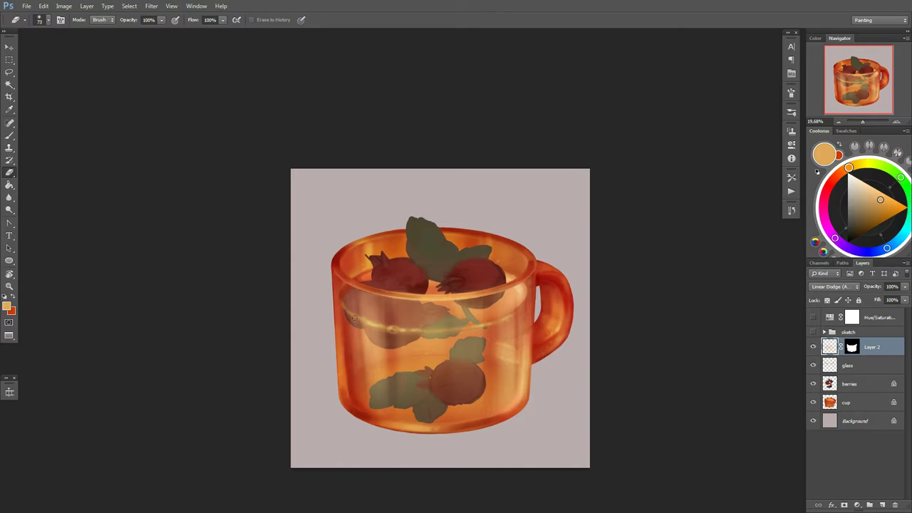
right_click(510, 303)
left_click_drag(512, 338, 542, 339)
key("Escape")
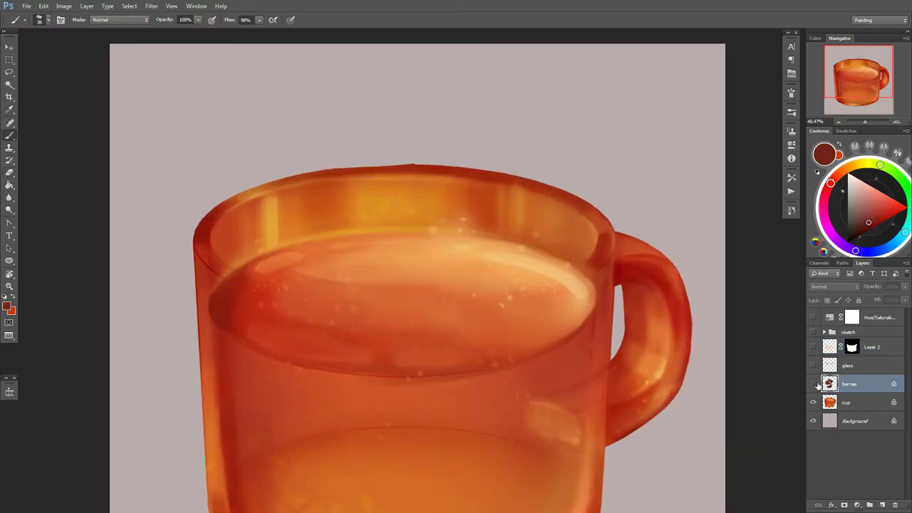
Step: Select the berries layer and sample berry red, brown and olive-green tones
left_click(814, 384)
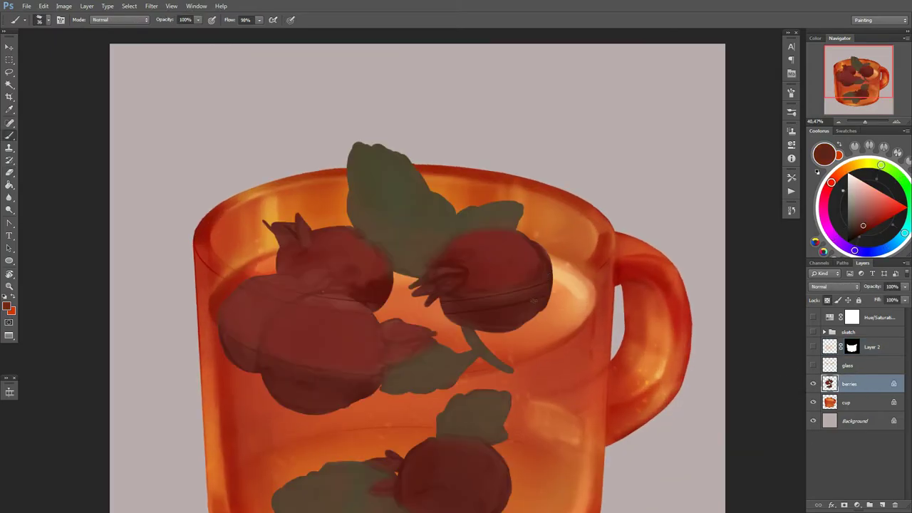
left_click(449, 305, "alt")
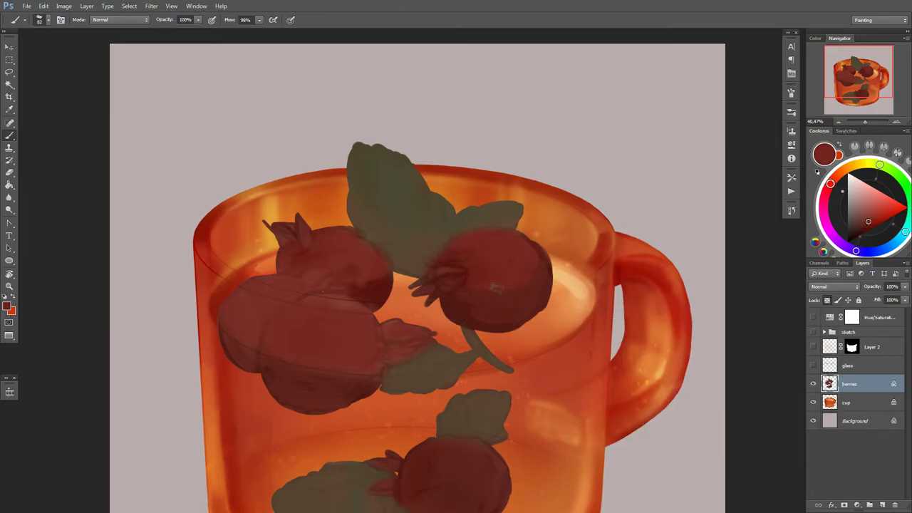
left_click(857, 226)
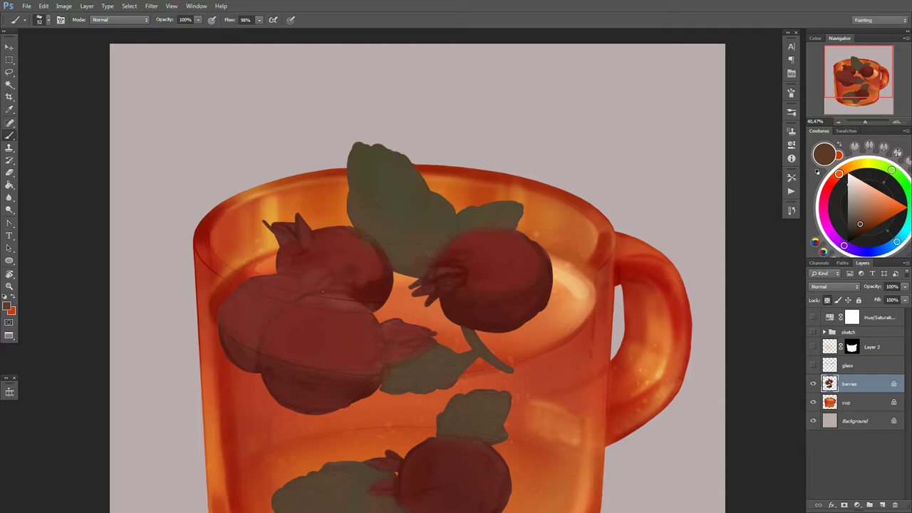
left_click(408, 187, "alt")
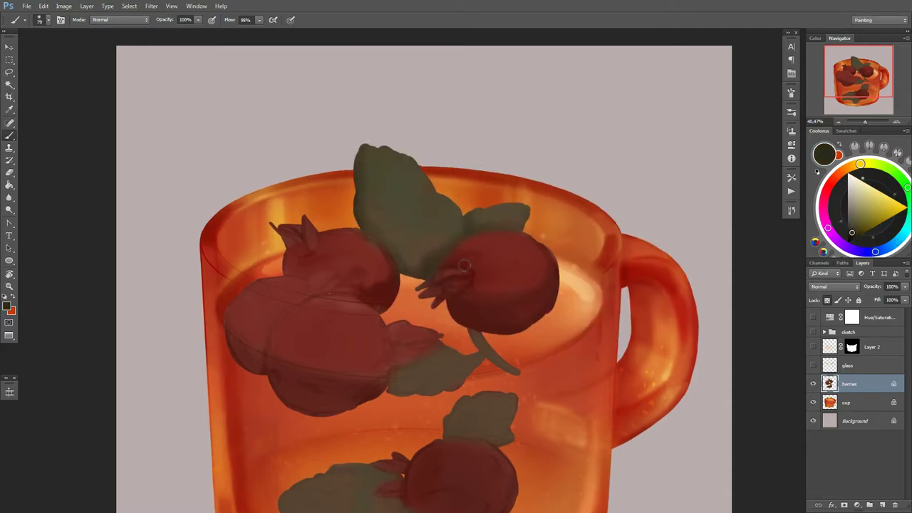
Step: Adjust the brush size and bring the lower half of the mug into view
right_click(530, 220)
left_click(466, 233)
right_click(520, 228)
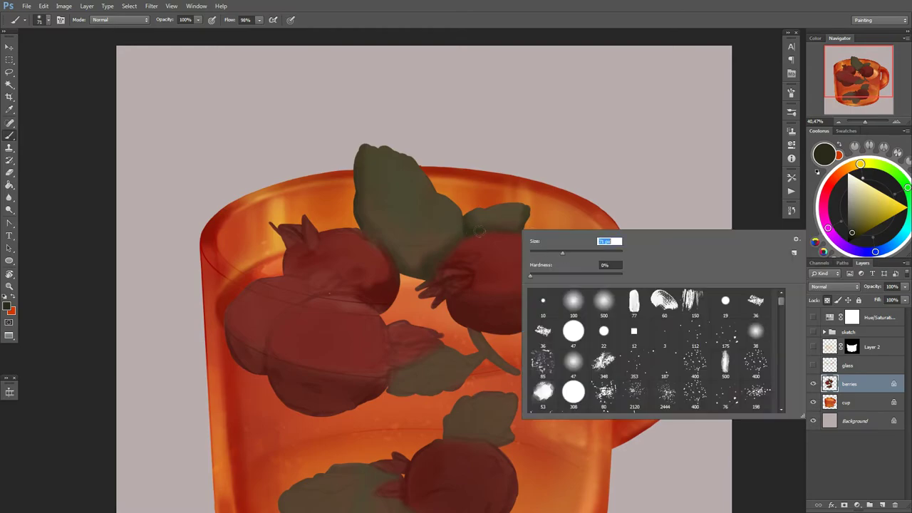
left_click(516, 234)
left_click_drag(514, 234, 542, 233)
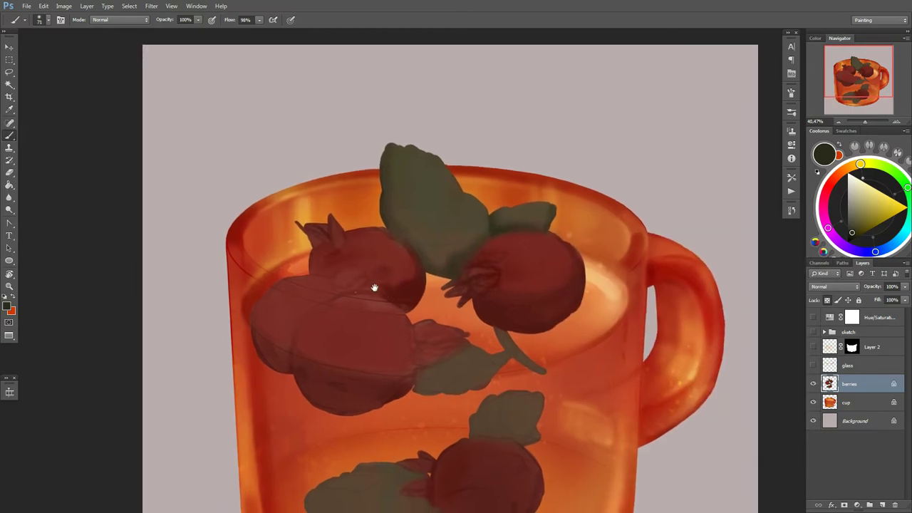
right_click(504, 245)
left_click(447, 233)
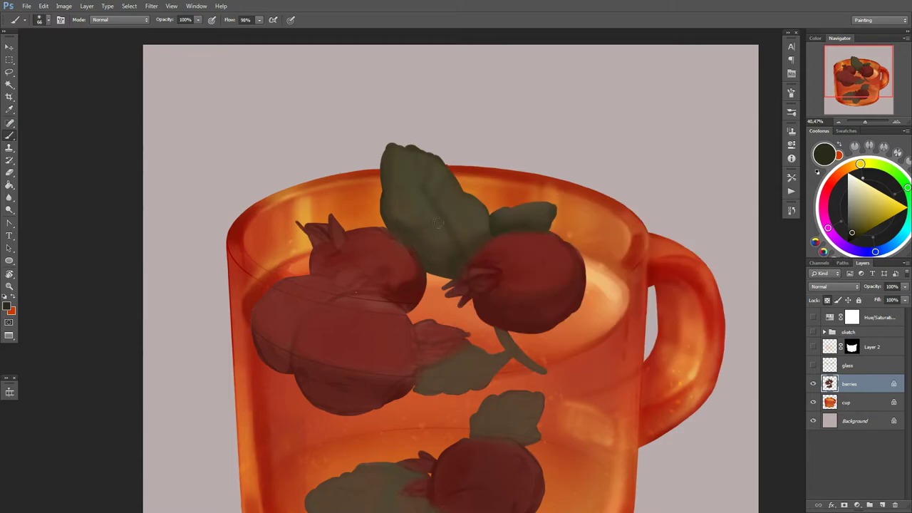
left_click_drag(448, 241, 484, 126)
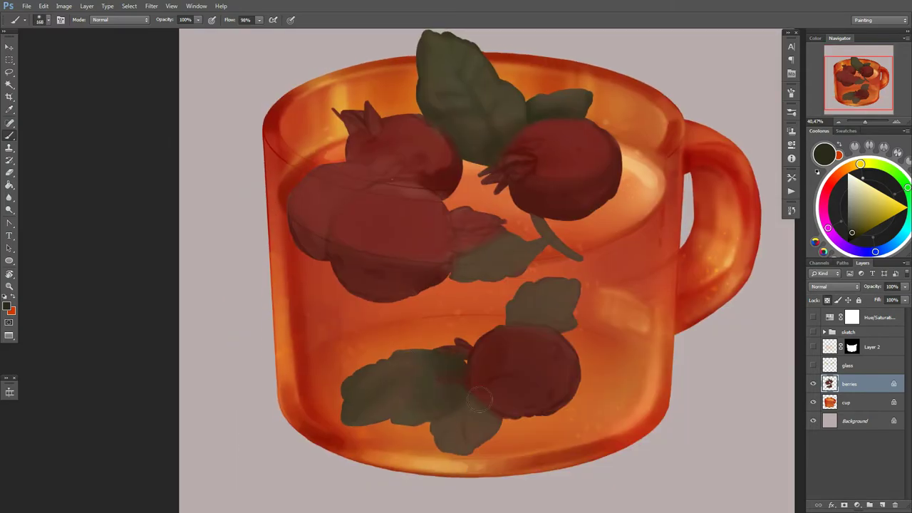
mouse_move(532, 396)
left_mouse_down()
mouse_move(537, 383)
mouse_move(496, 394)
left_mouse_up()
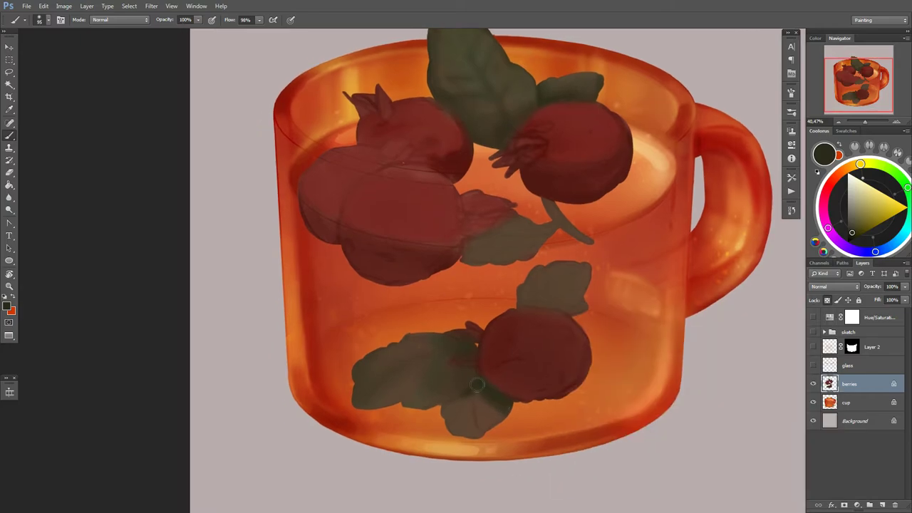
Step: Fit the whole painting on screen and open Hue/Saturation for the berries
right_click(400, 399)
key("Escape")
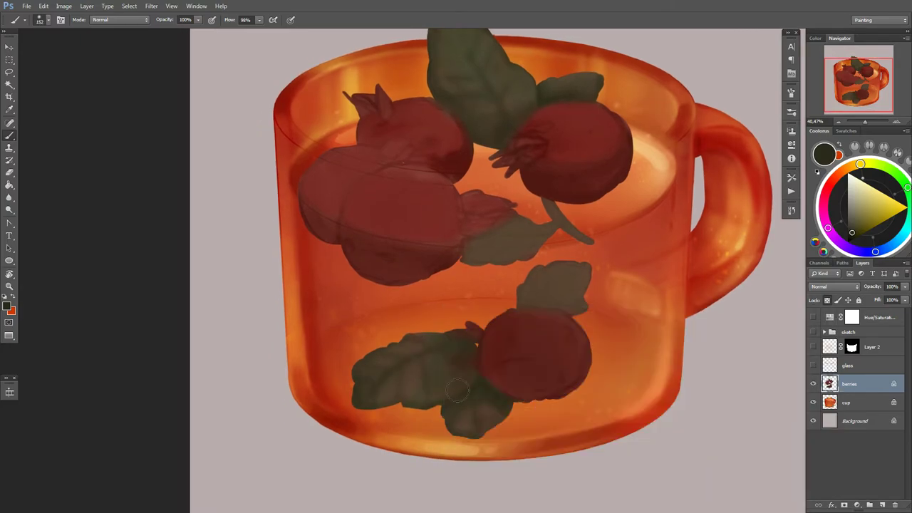
right_click(602, 289)
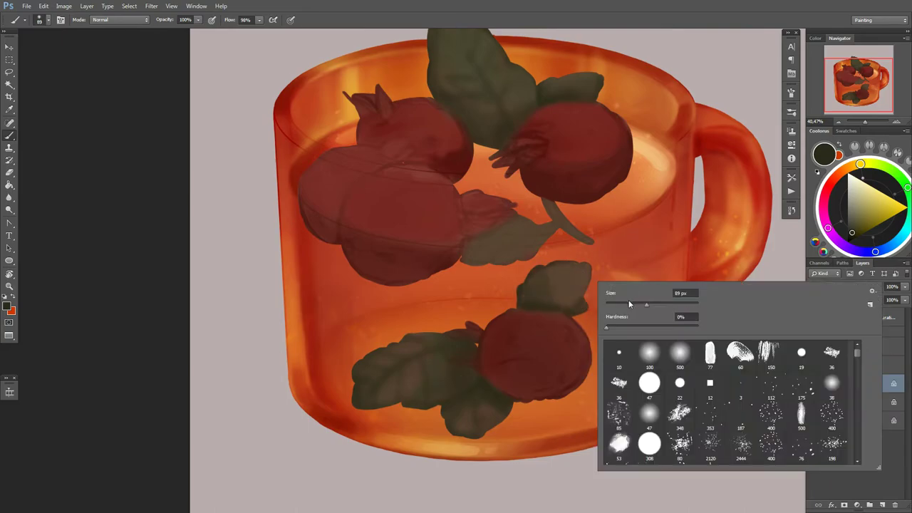
key("Escape")
scroll(563, 285, "up", 3)
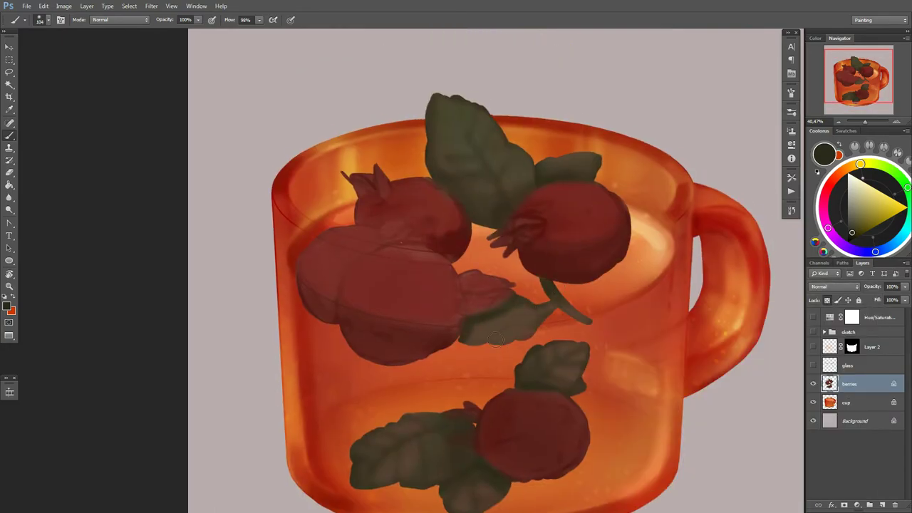
key("ctrl+0")
key("ctrl+u")
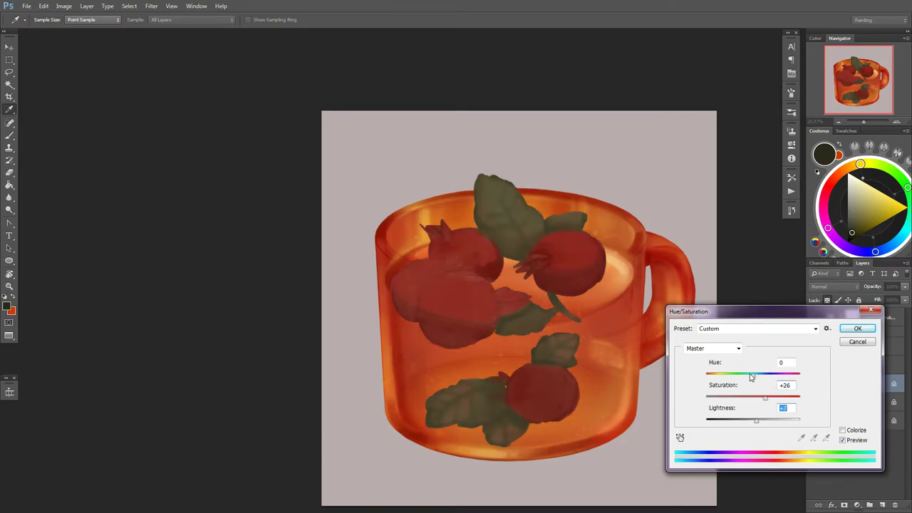
Step: Commit the +26 saturation boost and apply a Levels contrast adjustment to the berries
key("Return")
key("ctrl+l")
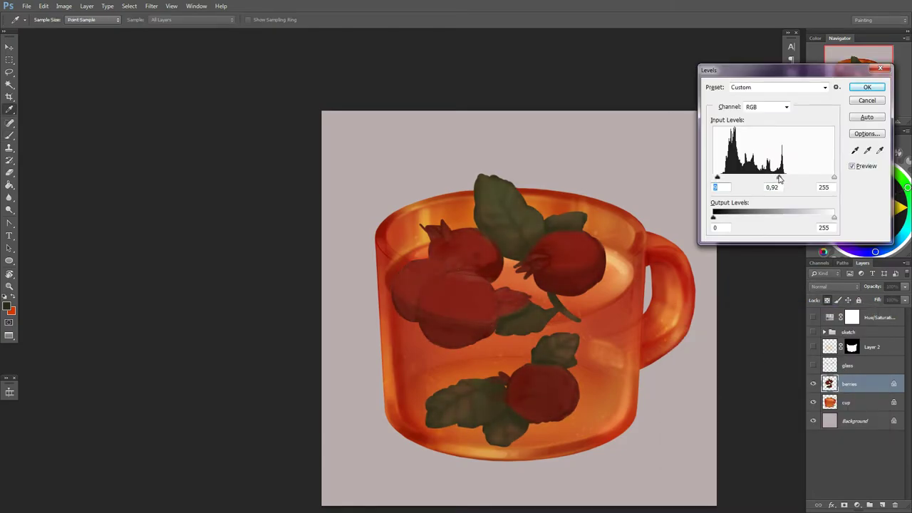
key("Return")
Step: Switch back to the Brush and shrink it to a much smaller size
key("b")
right_click(589, 287)
key("Escape")
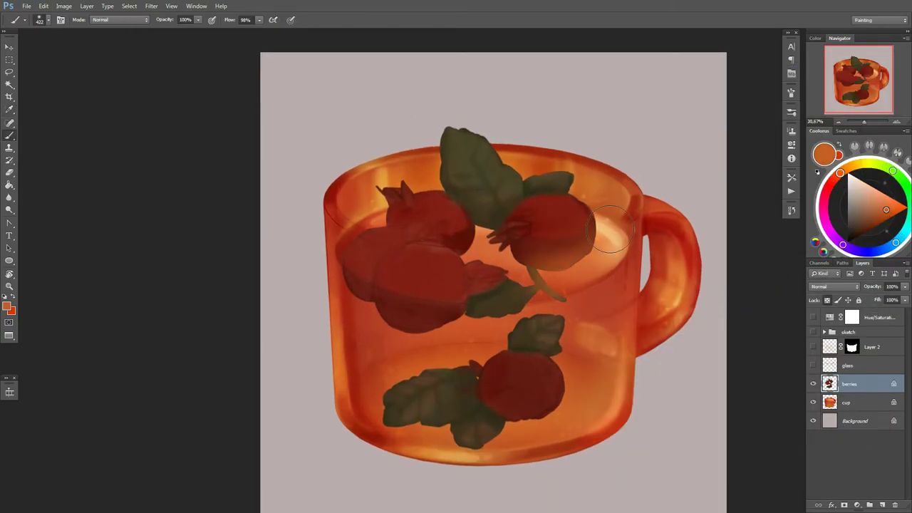
right_click(606, 235)
right_click(519, 300)
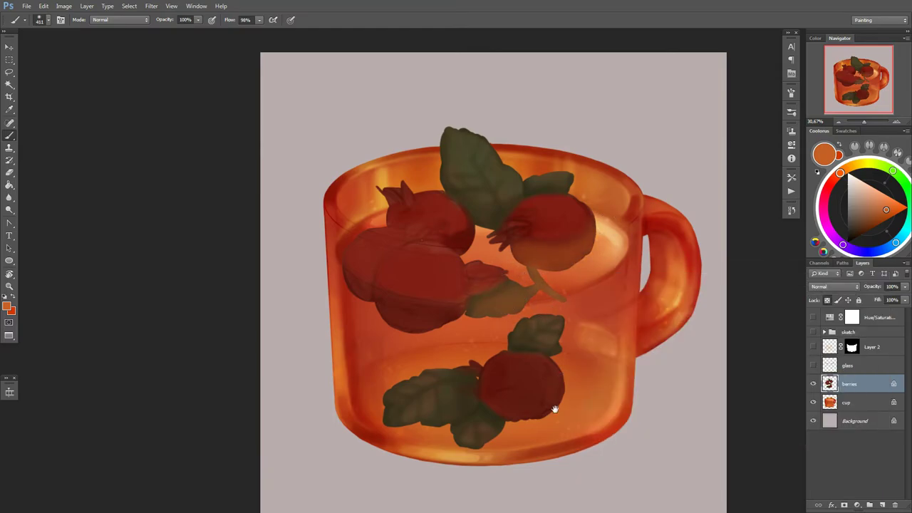
left_click_drag(554, 409, 570, 404)
right_click(510, 246)
left_click_drag(542, 269, 517, 270)
key("Return")
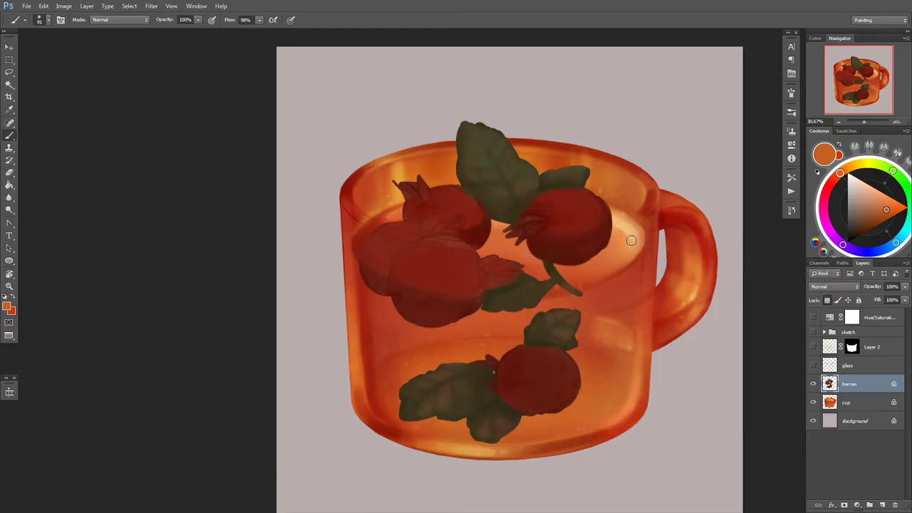
right_click(631, 240)
Step: Paint light highlights on the right berry and the lower-left berry
left_click_drag(609, 225, 545, 241)
right_click(555, 306)
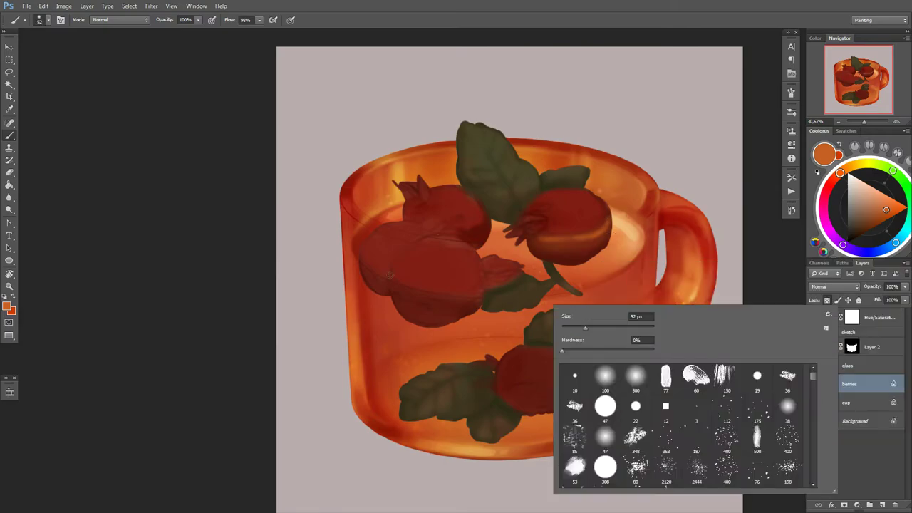
mouse_move(389, 275)
left_mouse_down()
mouse_move(484, 300)
mouse_move(395, 321)
mouse_move(360, 260)
left_mouse_up()
right_click(512, 277)
right_click(458, 262)
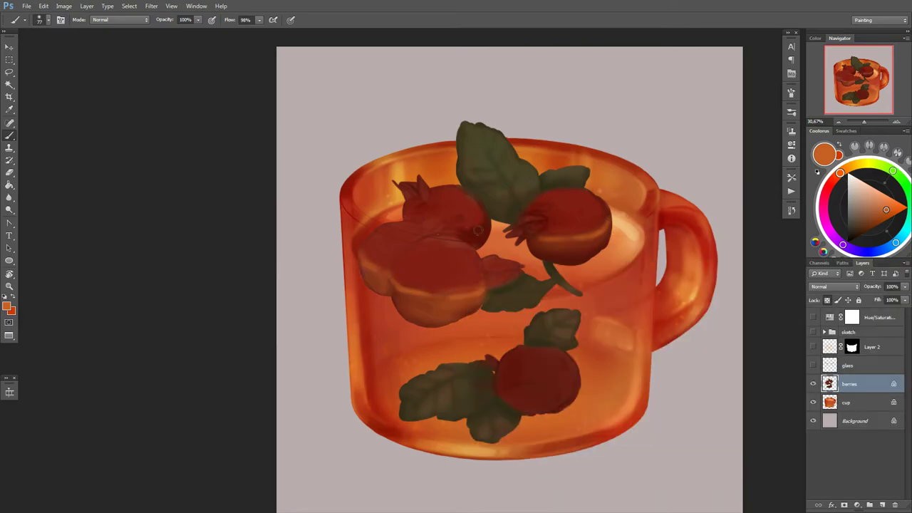
Step: Sample berry reds and glaze the berries a brighter red
left_click(586, 258, "alt")
right_click(585, 282)
key("Return")
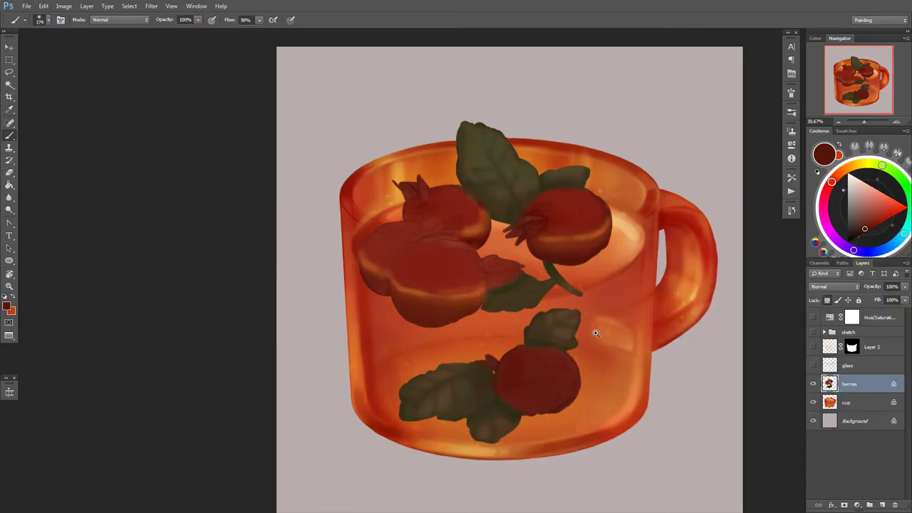
scroll(398, 247, "up", 2)
left_click(601, 189, "alt")
left_click_drag(631, 183, 378, 235)
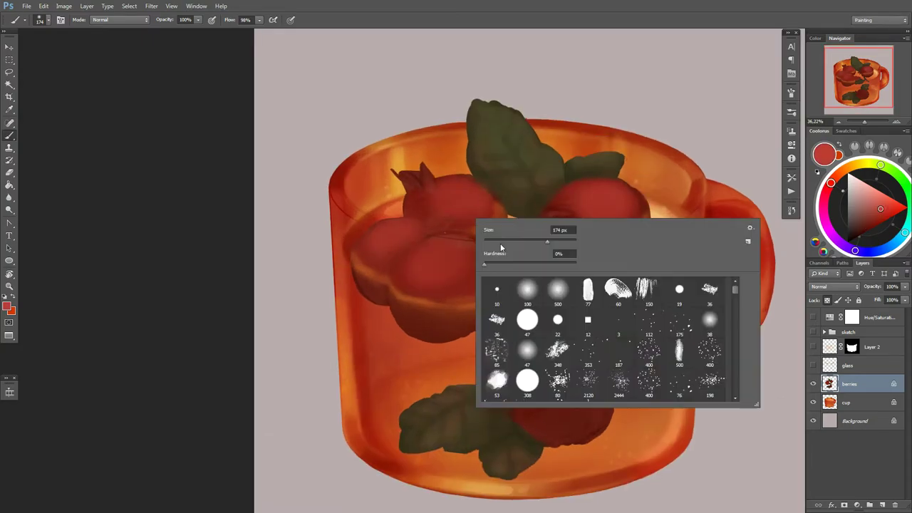
right_click(478, 220)
key("Return")
Step: Sample darker berry reds and cup orange-red, then show the glass layer over the berries
left_click(374, 227, "alt")
right_click(374, 226)
key("Return")
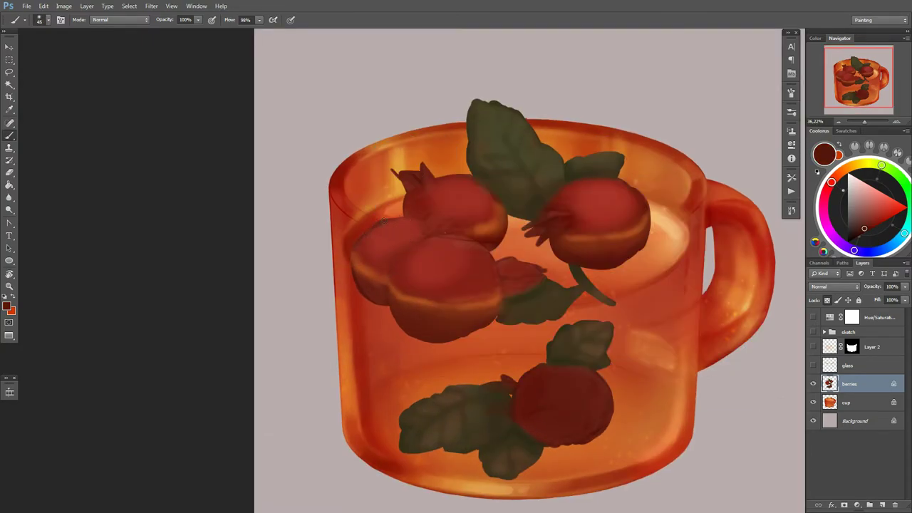
key("bracketleft")
left_click(491, 238, "alt")
left_click_drag(403, 213, 410, 215)
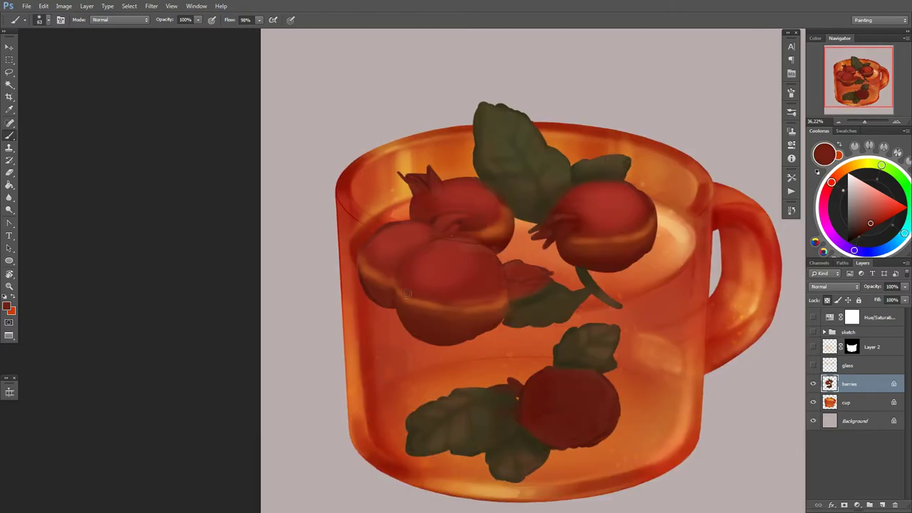
left_click(389, 236, "alt")
scroll(503, 222, "down", 1)
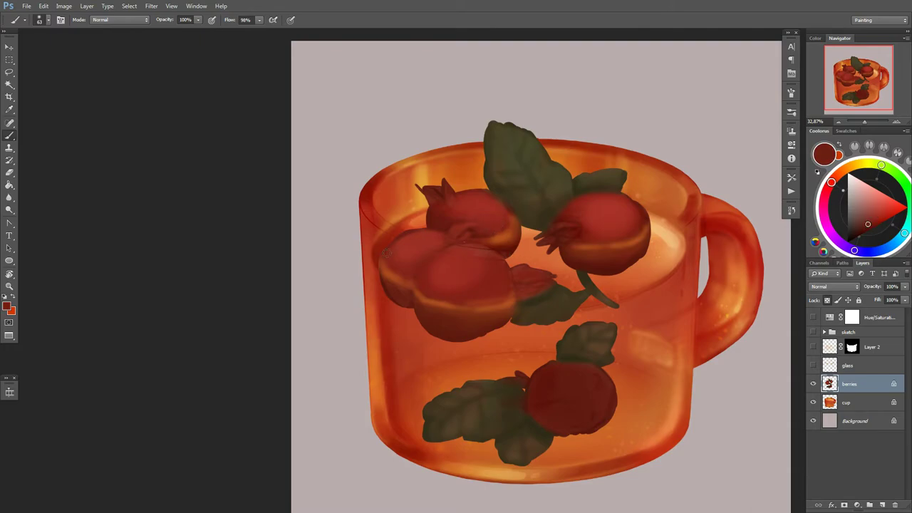
left_click(387, 252, "alt")
left_click(813, 365)
Step: Hide the glass overlay and Layer 2 again to expose the berries
left_click(813, 346)
scroll(668, 365, "down", 1)
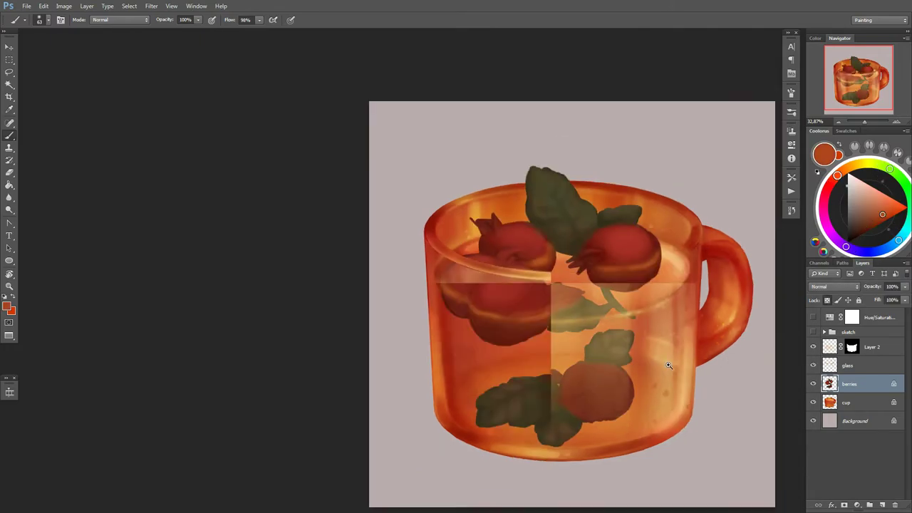
scroll(669, 365, "down", 1)
left_click(813, 365)
left_click(813, 346)
scroll(495, 250, "up", 1)
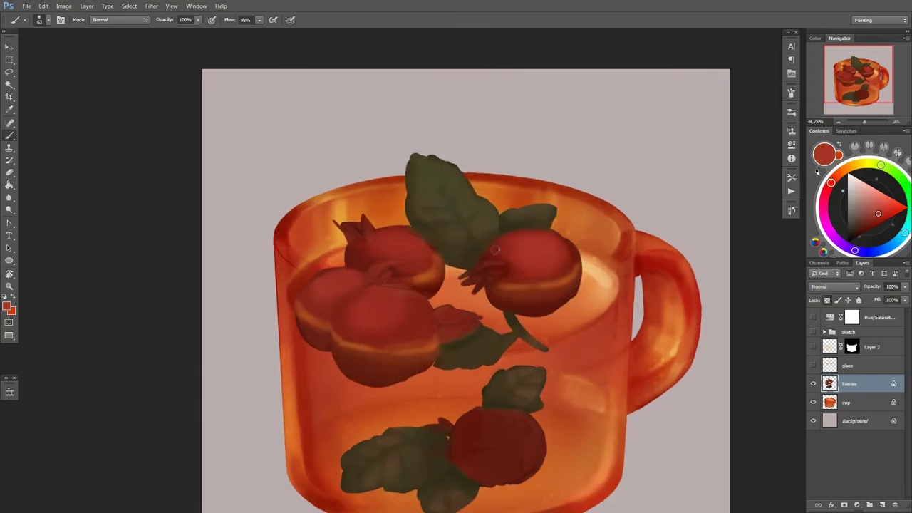
Step: Tint the berry stems olive green using a larger brush in Color blending mode
right_click(503, 249)
left_click_drag(504, 270, 476, 278)
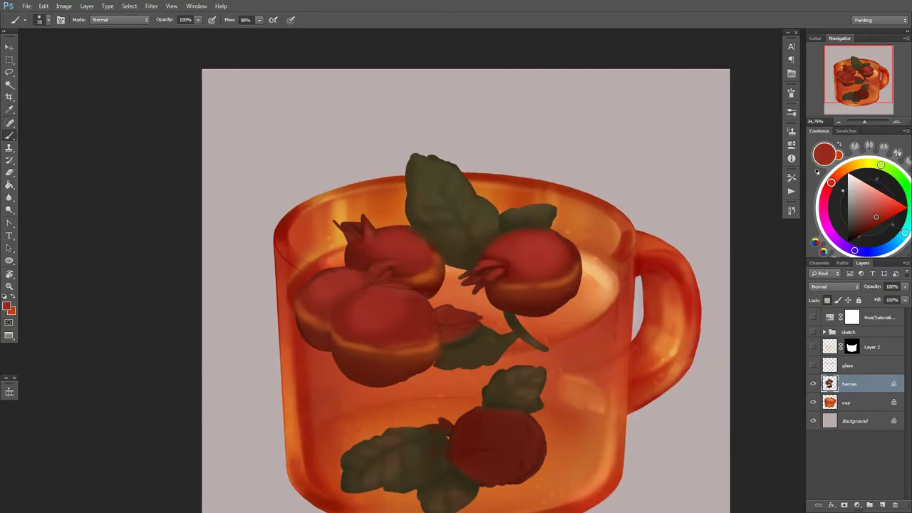
left_click_drag(831, 183, 832, 208)
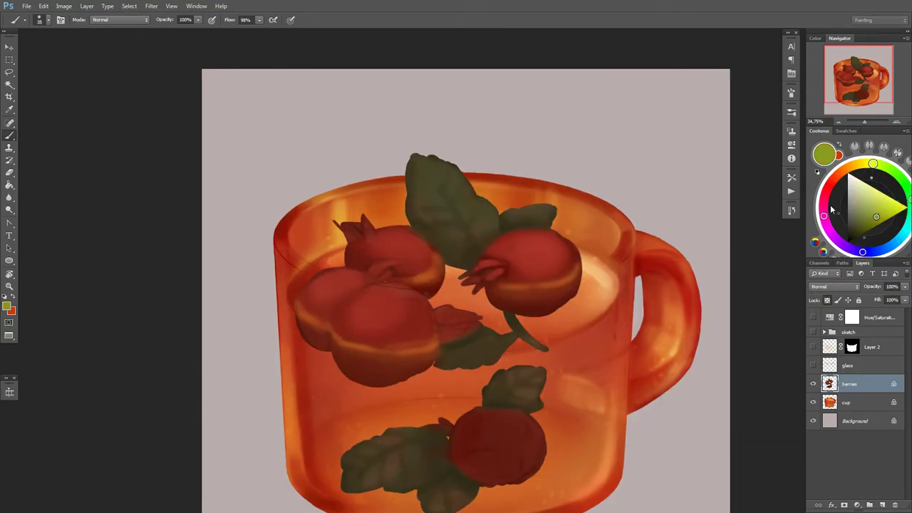
left_click(147, 19)
left_click(107, 264)
right_click(462, 240)
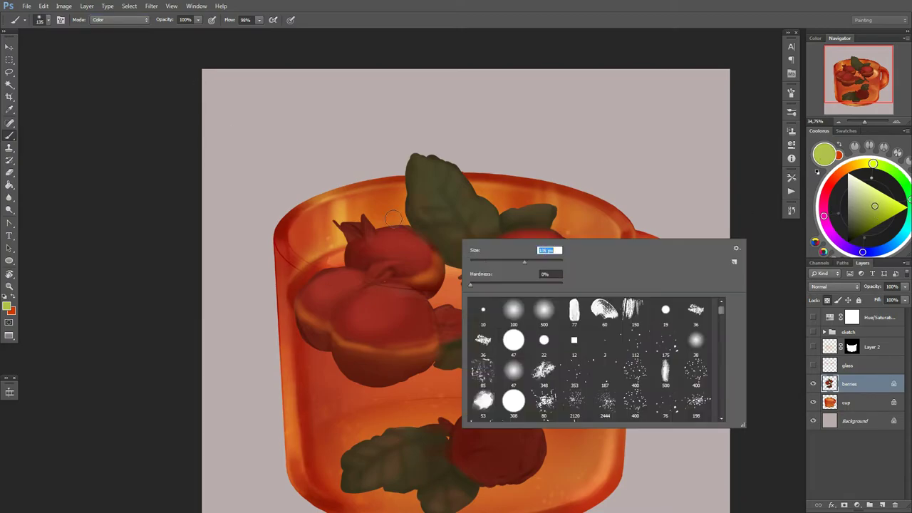
left_click_drag(350, 228, 370, 235)
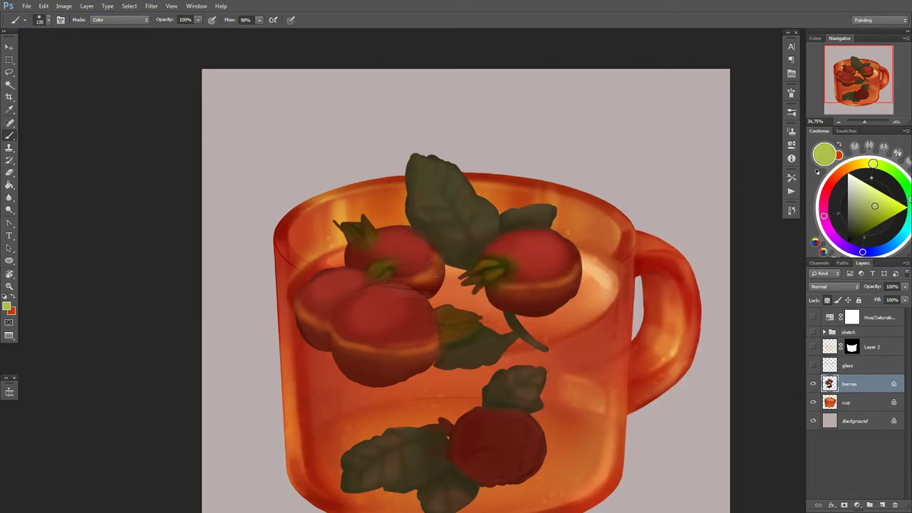
Step: Try brightening the stems golden in Overlay mode, then undo the yellow dabs
left_click(854, 166)
left_click(146, 19)
left_click(107, 146)
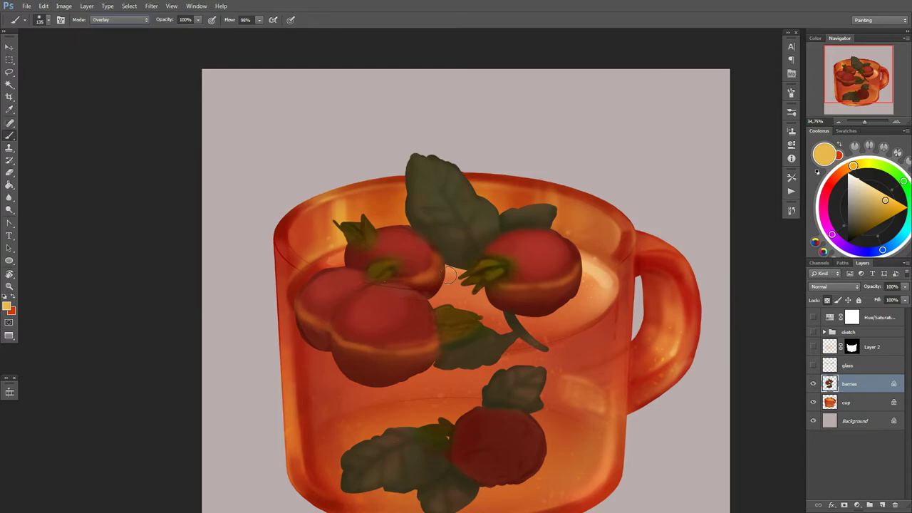
right_click(495, 292)
left_click_drag(570, 305, 581, 305)
left_click_drag(474, 277, 495, 270)
left_click_drag(382, 271, 388, 269)
key("ctrl+alt+z")
key("ctrl+alt+z")
key("ctrl+alt+z")
Step: Retouch the berry stems with an orange tone
left_click(854, 167)
left_click(849, 167)
mouse_move(474, 278)
left_mouse_down()
mouse_move(499, 271)
mouse_move(504, 201)
left_mouse_up()
scroll(492, 360, "down", 4)
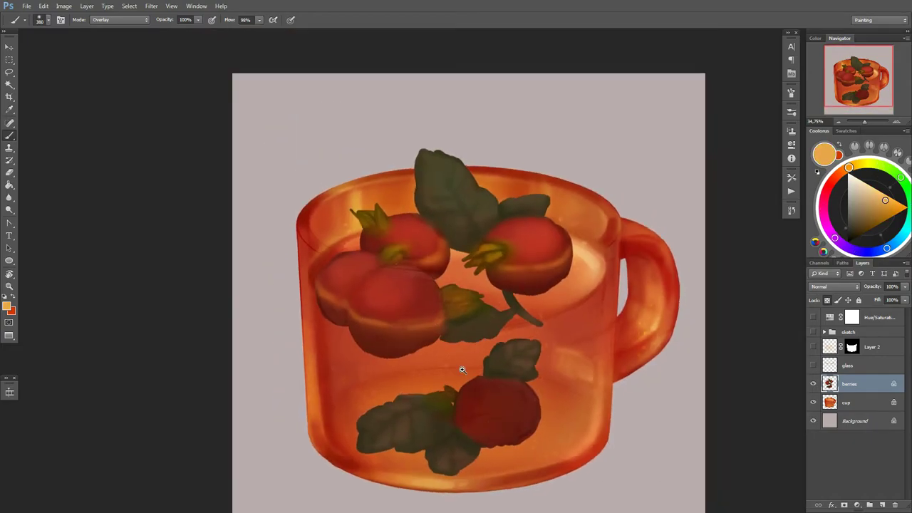
scroll(519, 342, "up", 4)
right_click(546, 305)
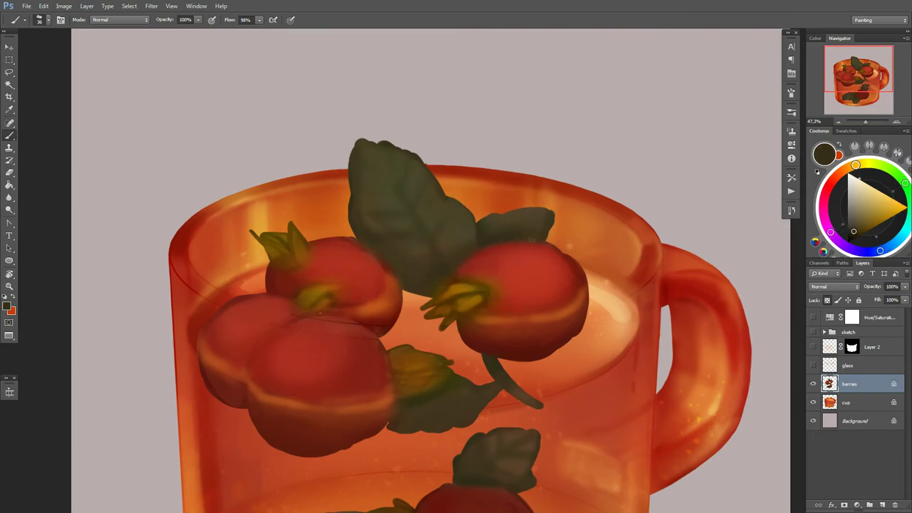
Step: Sample several berry reds from the upper berries, from darker to brighter
left_click_drag(300, 290, 352, 292)
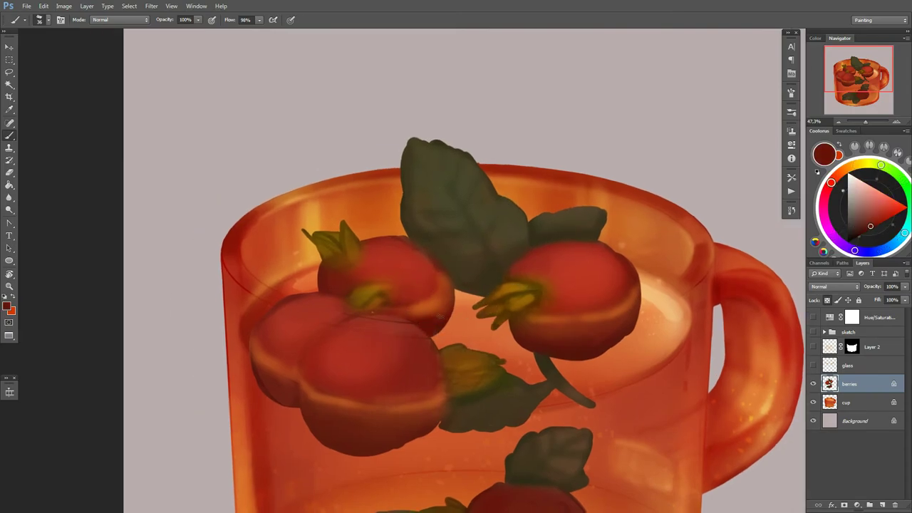
left_click(387, 326, "alt")
right_click(352, 305)
left_click(306, 305, "alt")
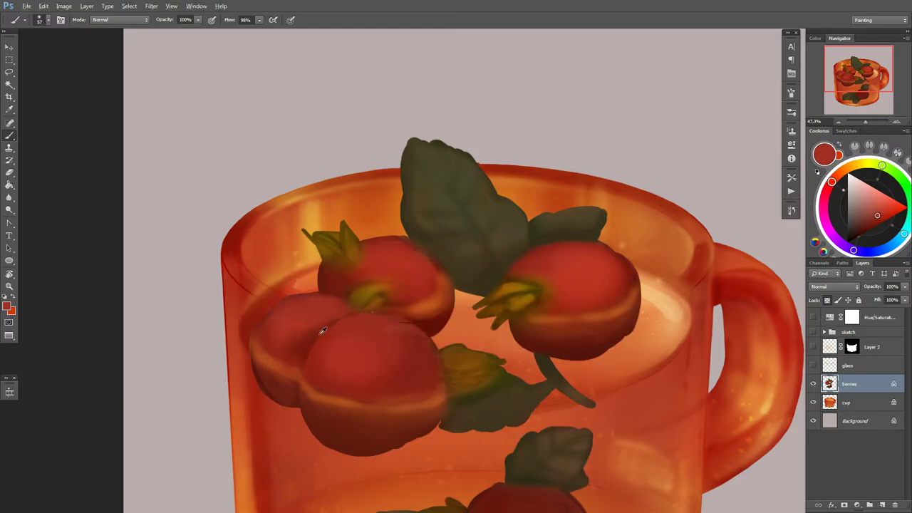
left_click(432, 332, "alt")
scroll(489, 367, "down", 5)
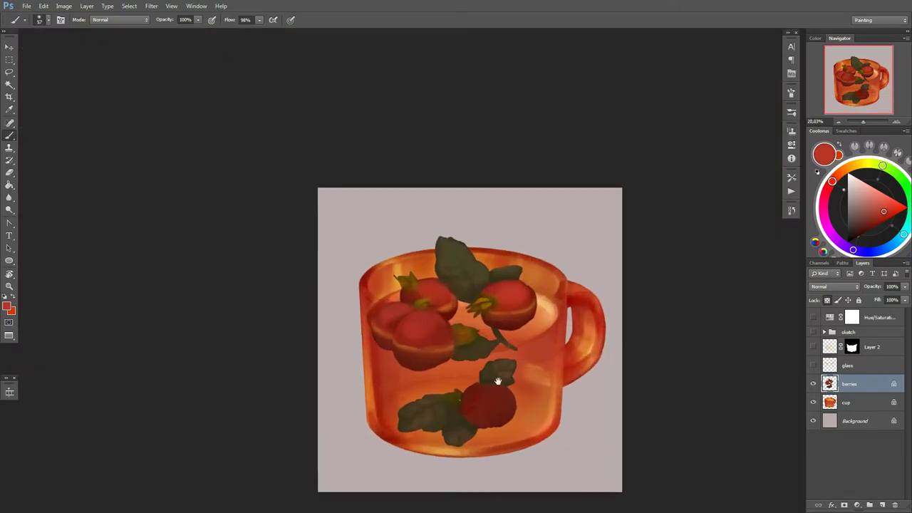
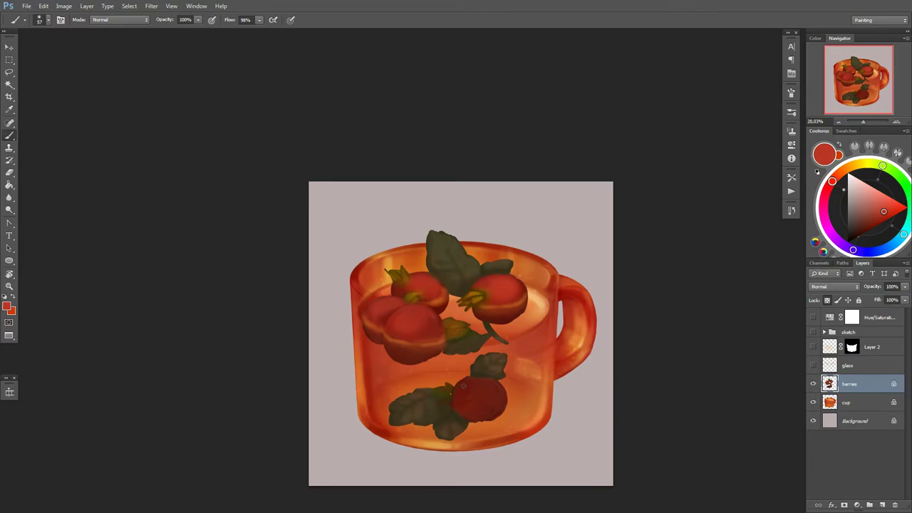
Step: Compare the mug with the glass layer and Layer 2 shown and hidden, then return to the berries layer
left_click(813, 365)
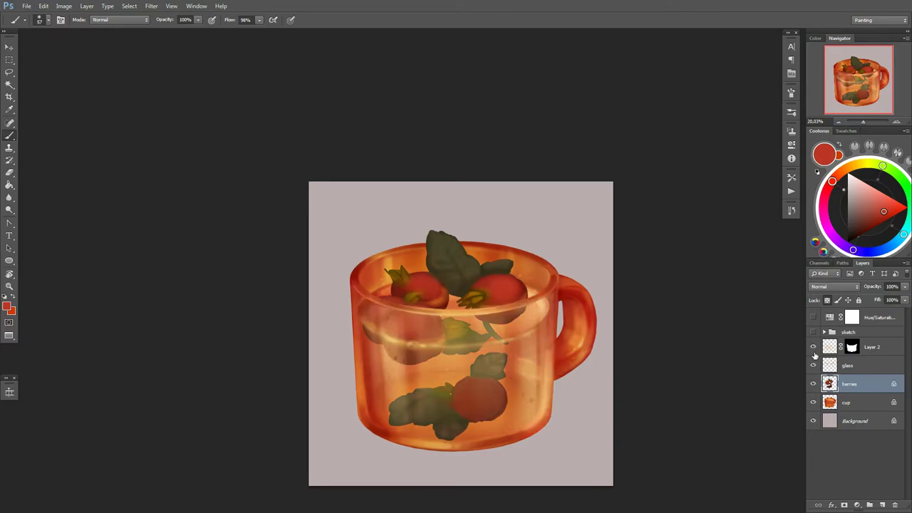
left_click(813, 347)
left_click(813, 347)
left_click(813, 347)
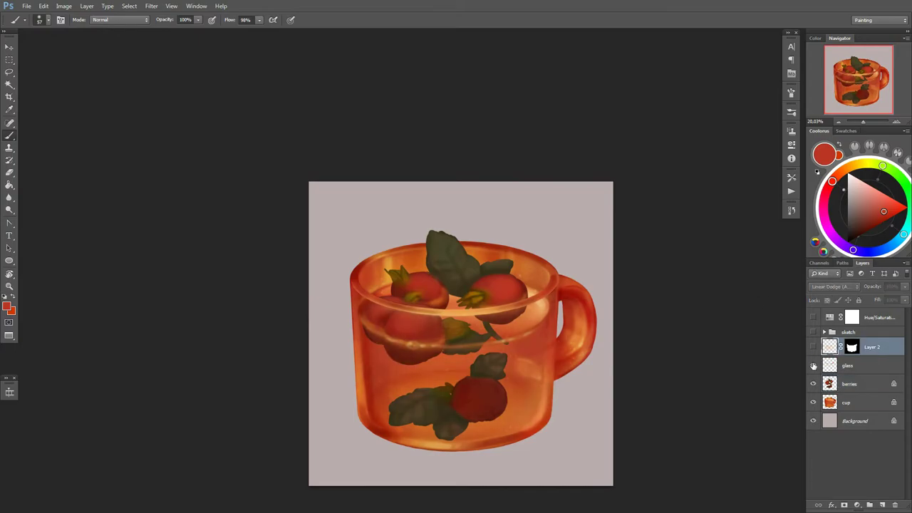
left_click(813, 365)
left_click(827, 383)
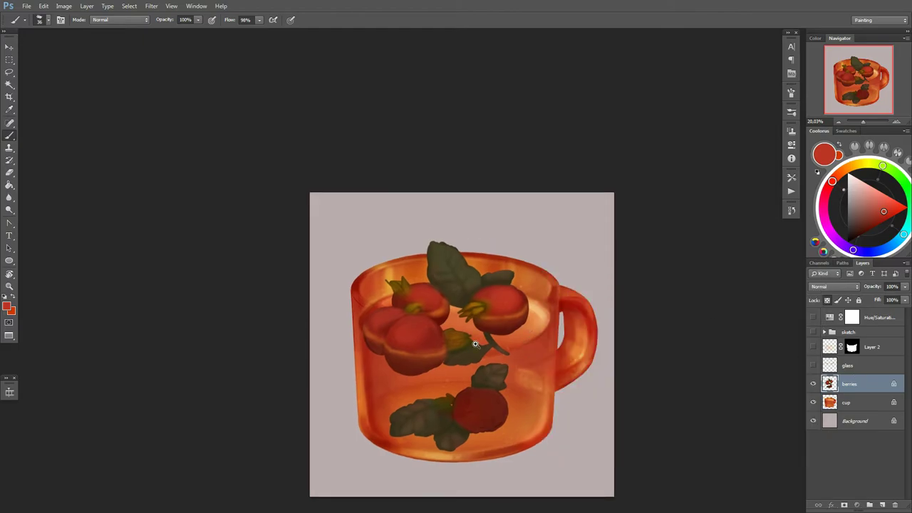
Step: Sample a range of dark and bright reds from the berries for shading
scroll(493, 320, "up", 2)
right_click(571, 272)
right_click(503, 291)
key("Escape")
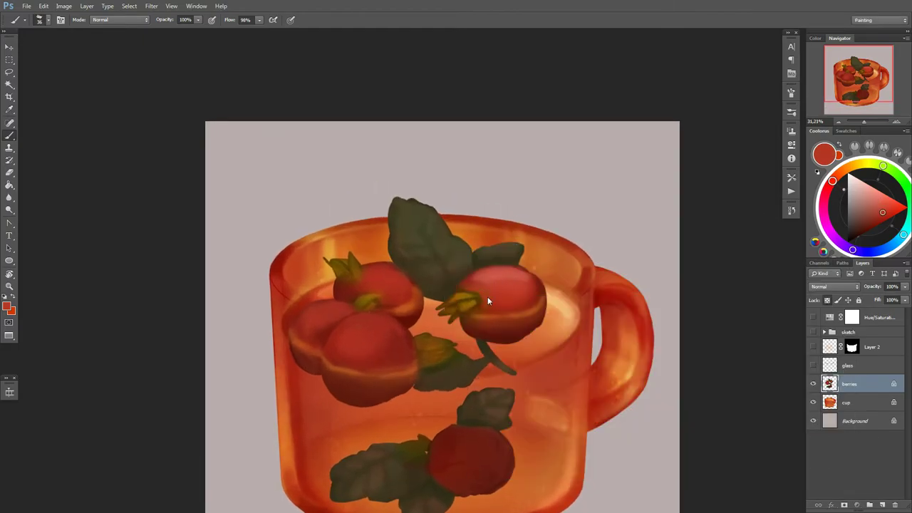
left_click(488, 297, "alt")
left_click(463, 291, "alt")
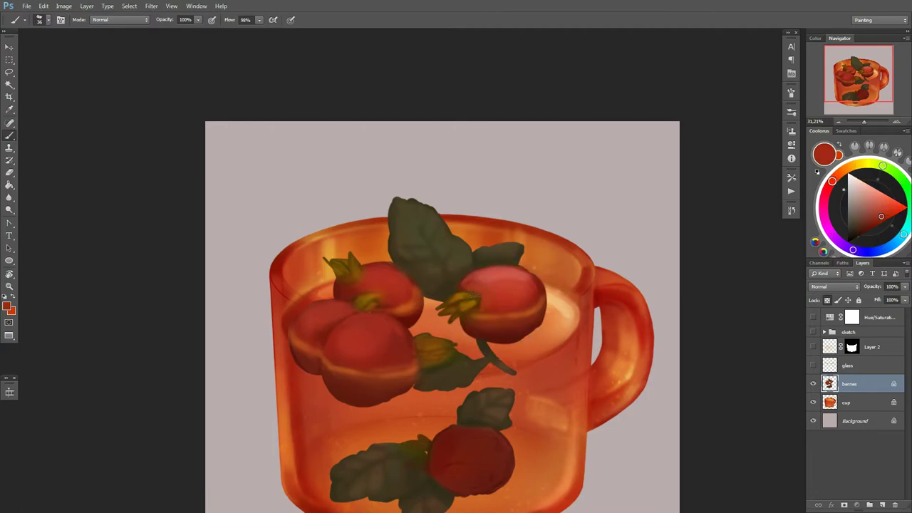
right_click(483, 293)
left_click(482, 299, "alt")
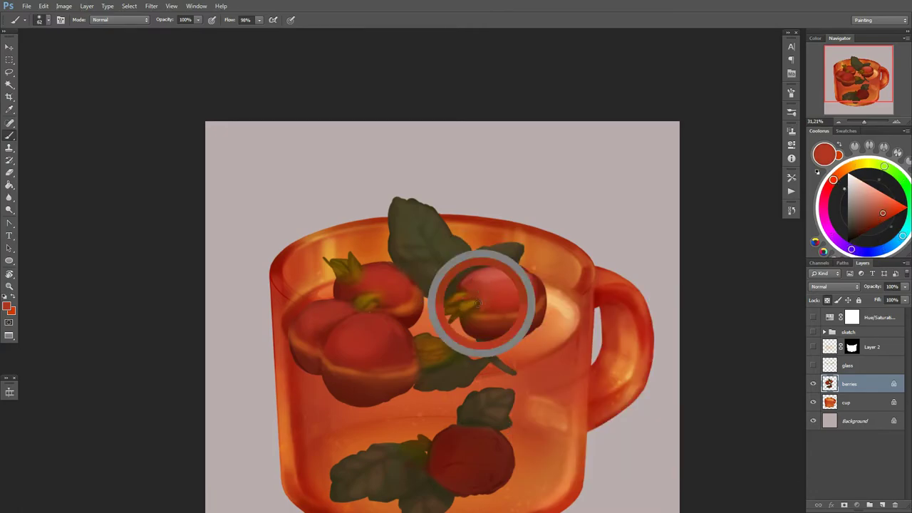
left_click(489, 293, "alt")
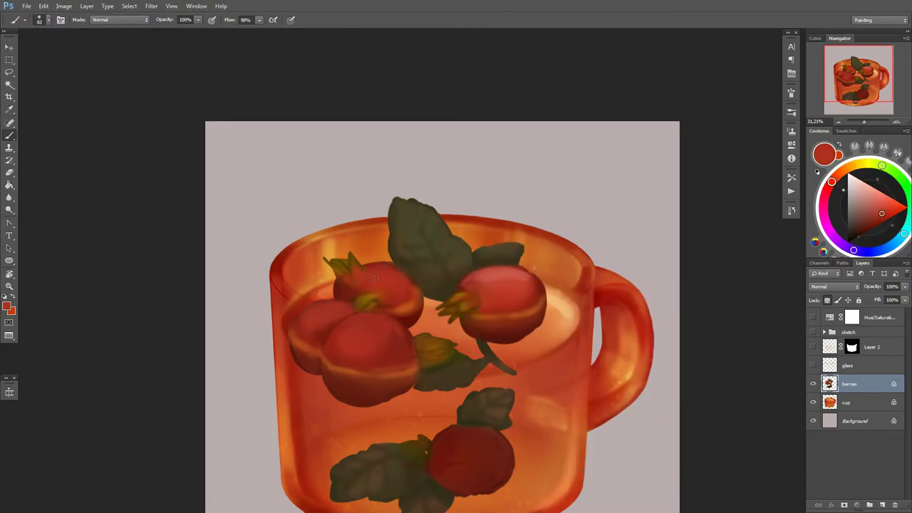
left_click(393, 290, "alt")
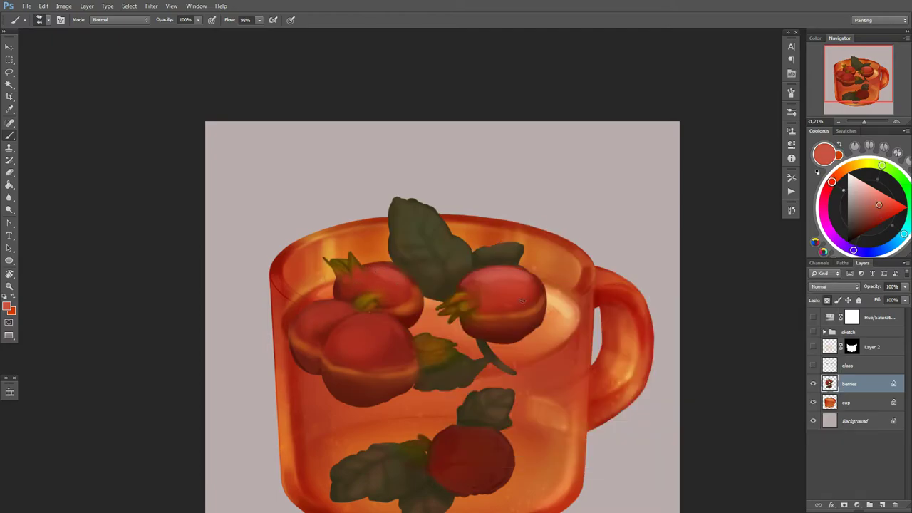
left_click(470, 279, "alt")
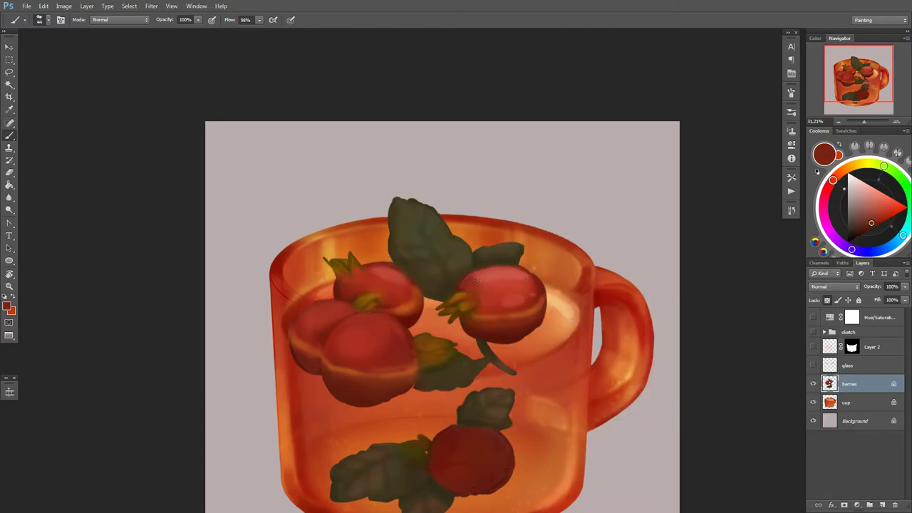
Step: Switch the paint colour to dark brown with a 55 px brush
left_click(855, 232)
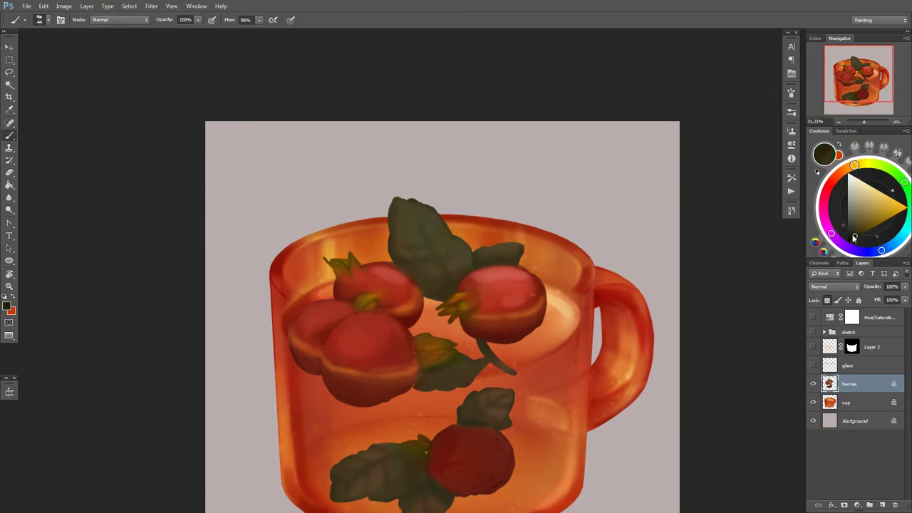
right_click(507, 265)
right_click(508, 258)
scroll(637, 307, "up", 2)
right_click(479, 259)
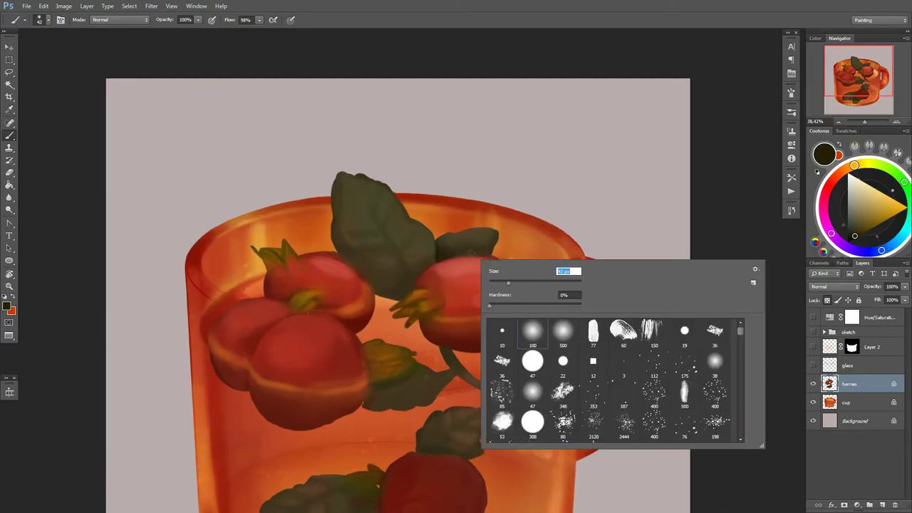
type("55")
key("Return")
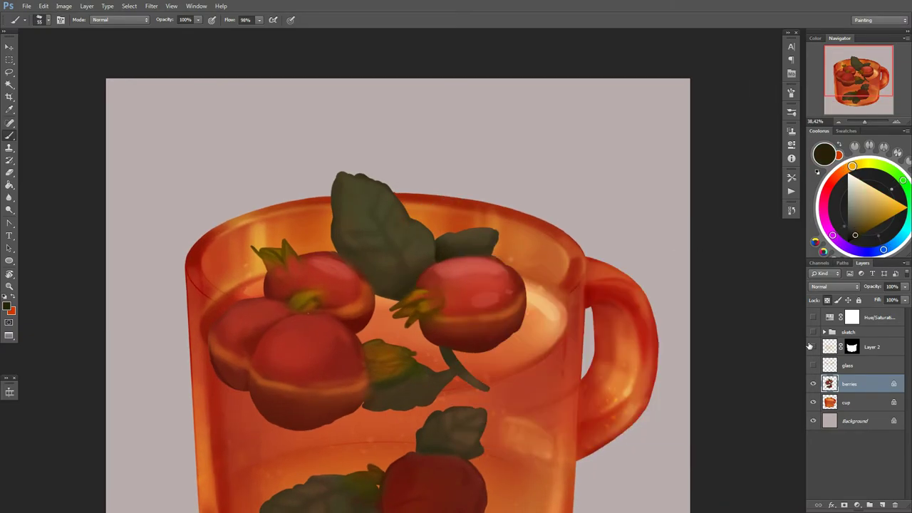
Step: Paint light peach highlights on the right berry with a 27 px brush, then touch up with brown
left_click(876, 194)
right_click(555, 289)
type("27")
key("Return")
left_click_drag(449, 323, 481, 314)
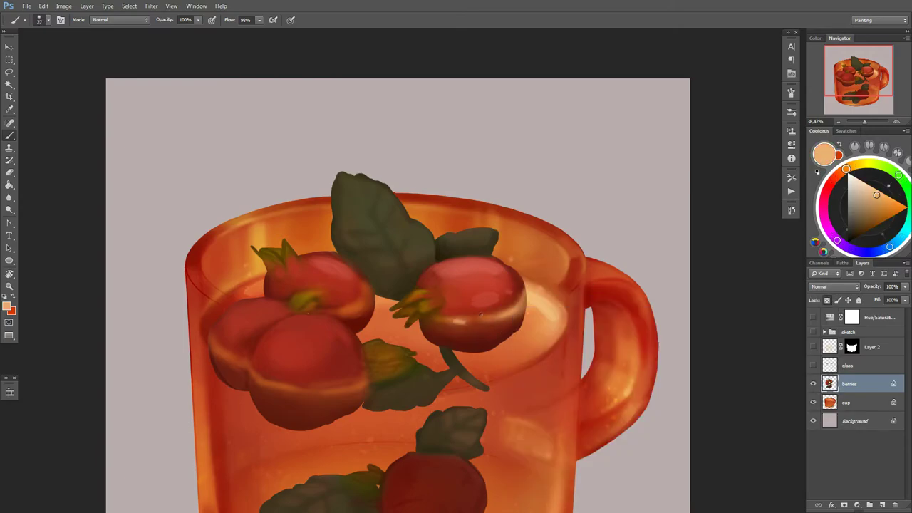
right_click(558, 308)
left_click_drag(381, 291, 409, 294)
left_click(525, 241, "alt")
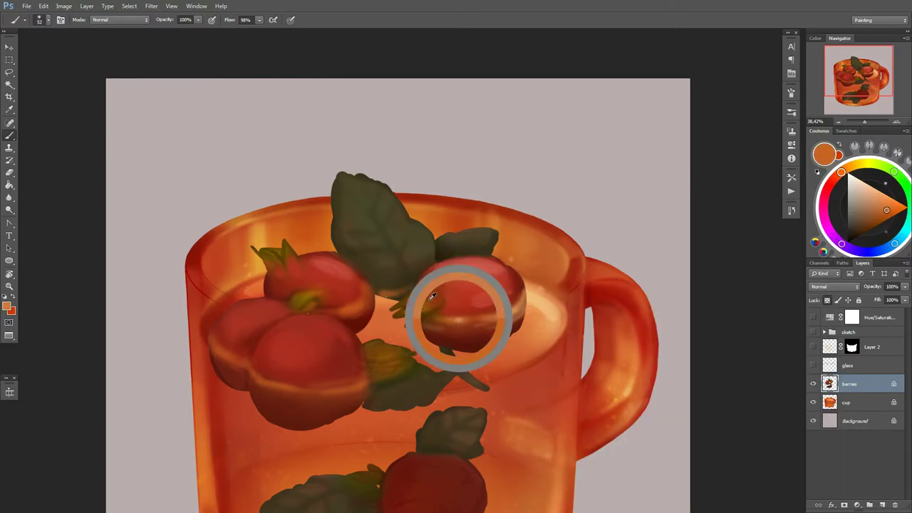
Step: Resample peach and berry reds and frame the upper berries
left_click(462, 316, "alt")
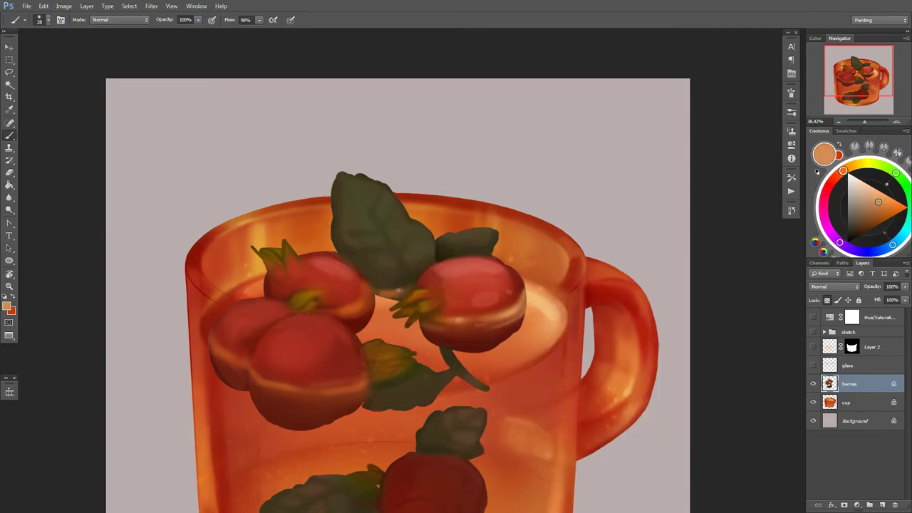
left_click(513, 297, "alt")
right_click(527, 303)
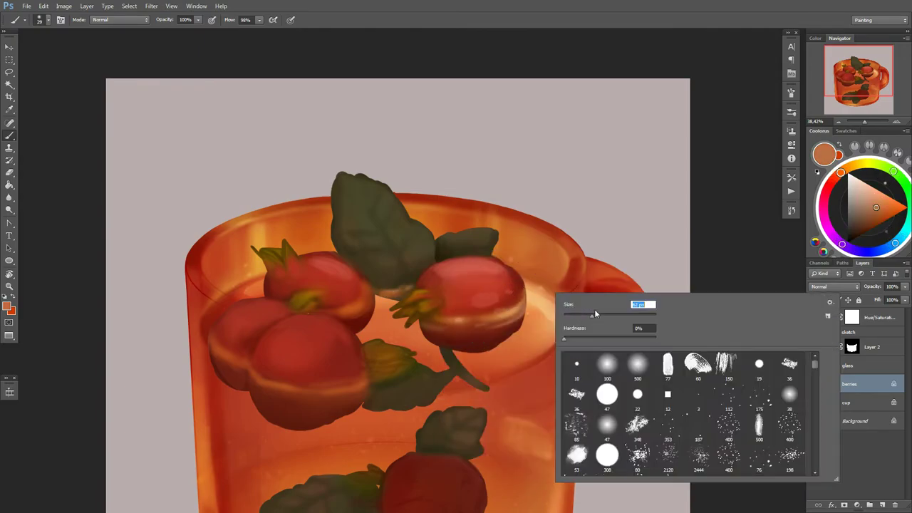
key("Escape")
left_click_drag(475, 372, 554, 365)
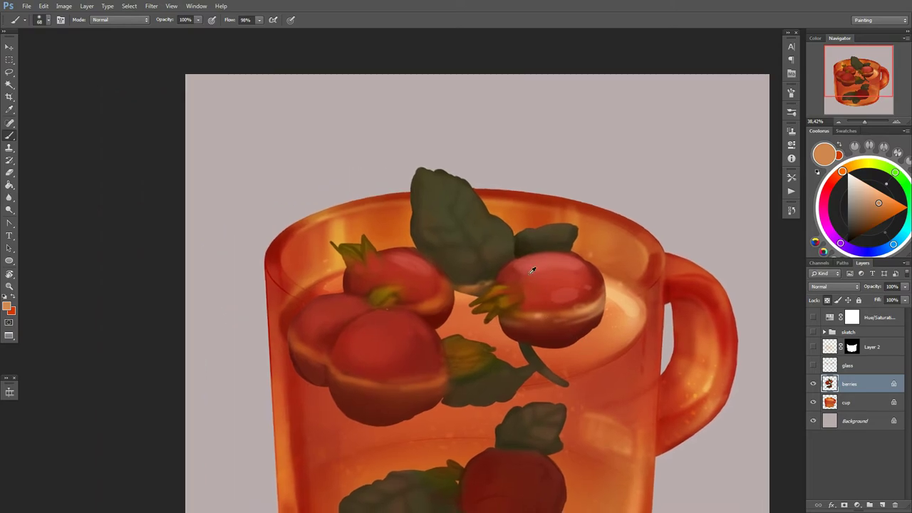
scroll(483, 299, "down", 3)
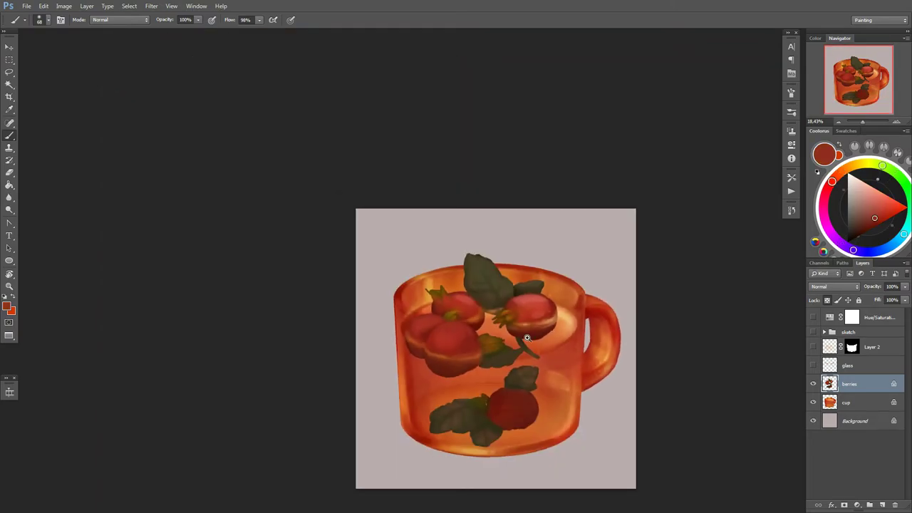
scroll(499, 285, "up", 4)
right_click(532, 280)
key("Escape")
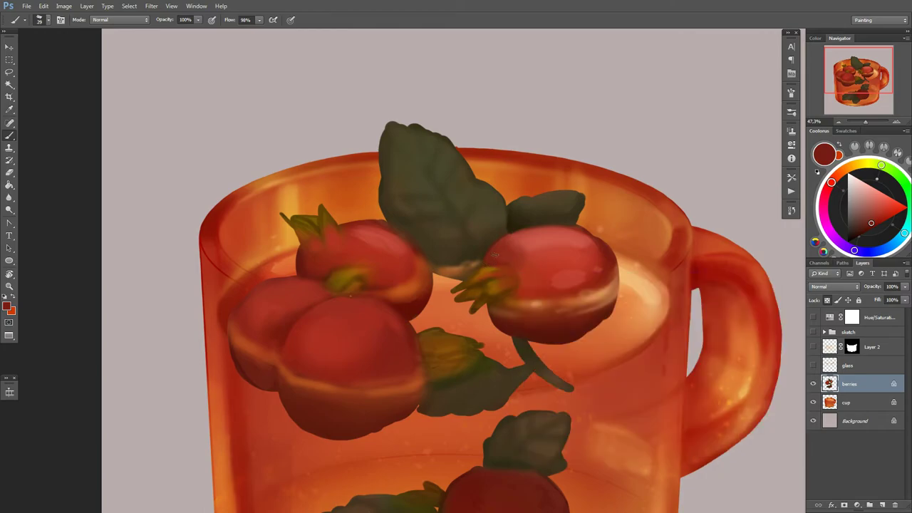
Step: Pick darker red, lighter red and light salmon with a roughly 28 px brush
left_click(499, 254, "alt")
right_click(513, 254)
key("Escape")
right_click(522, 251)
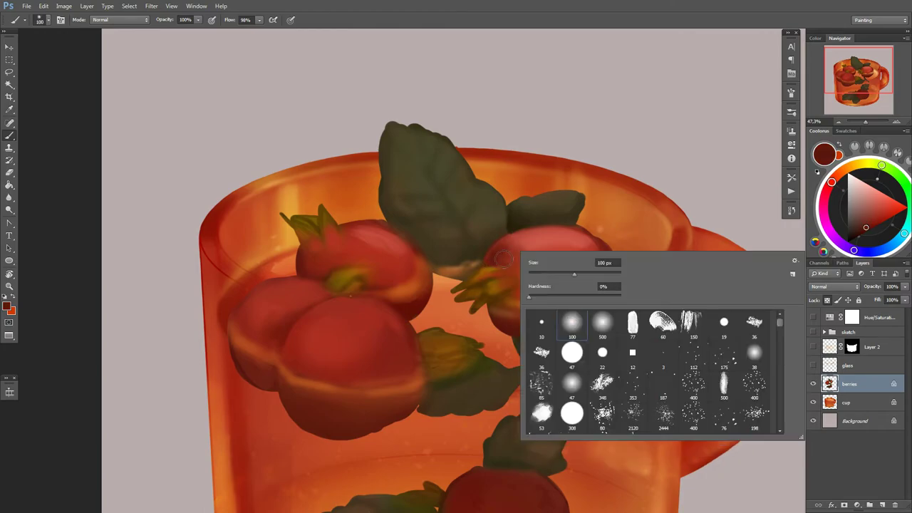
left_click(570, 278, "alt")
right_click(601, 272)
left_click(555, 239, "alt")
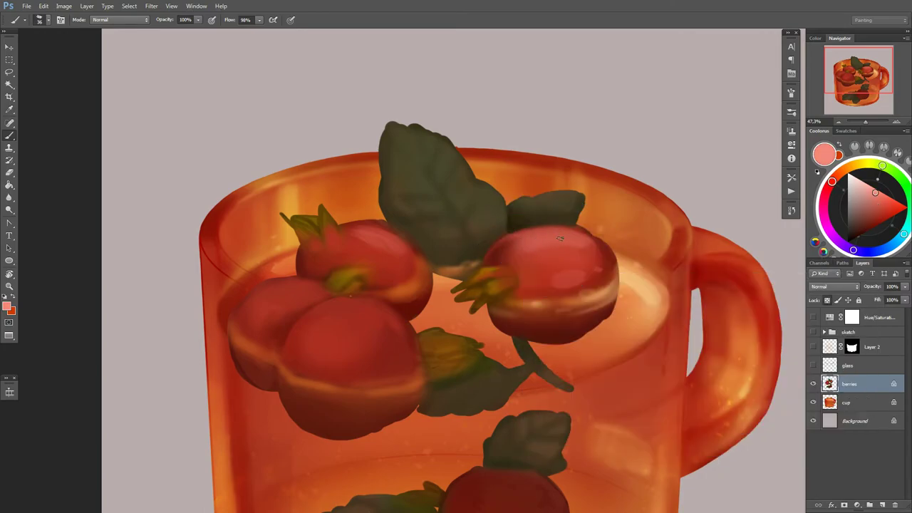
right_click(556, 235)
key("Escape")
right_click(539, 239)
left_click_drag(592, 263, 567, 264)
key("Escape")
Step: Sample a darker red and an orange, shrinking the brush to about 31 px
left_click(568, 271, "alt")
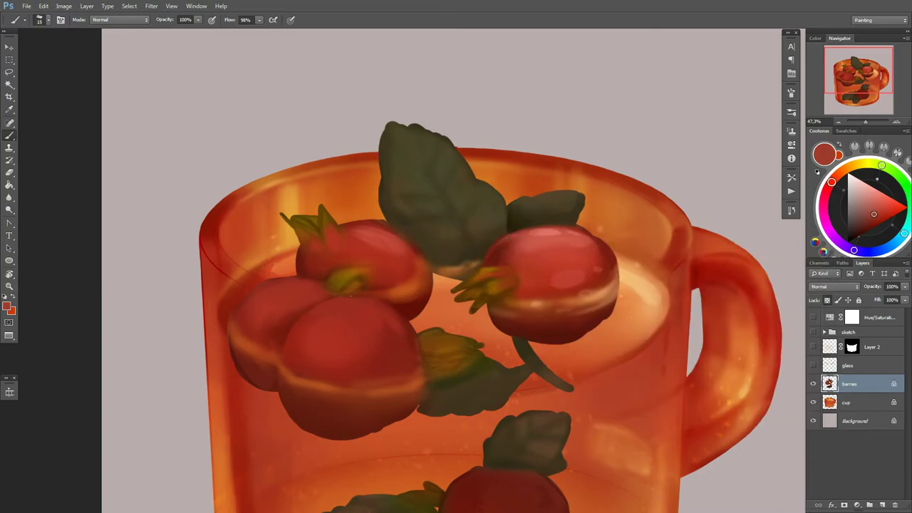
right_click(618, 262)
key("Escape")
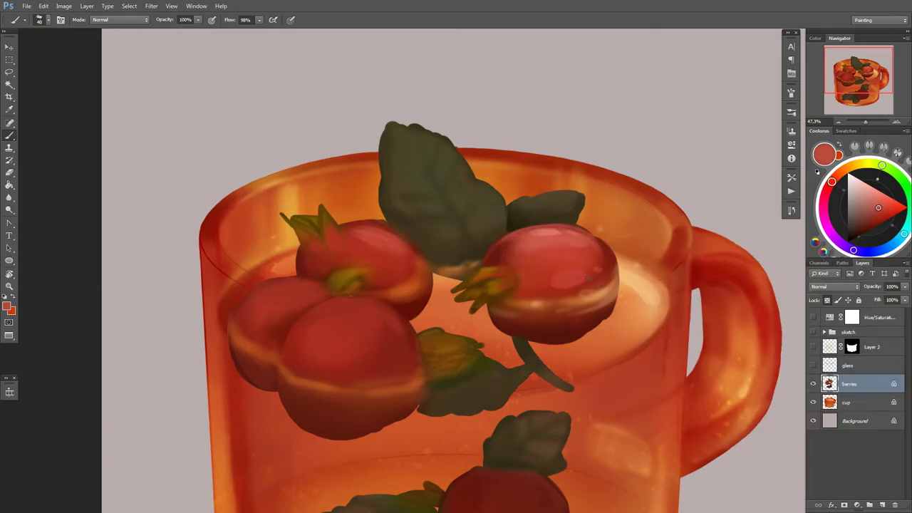
left_click(555, 261, "alt")
right_click(555, 261)
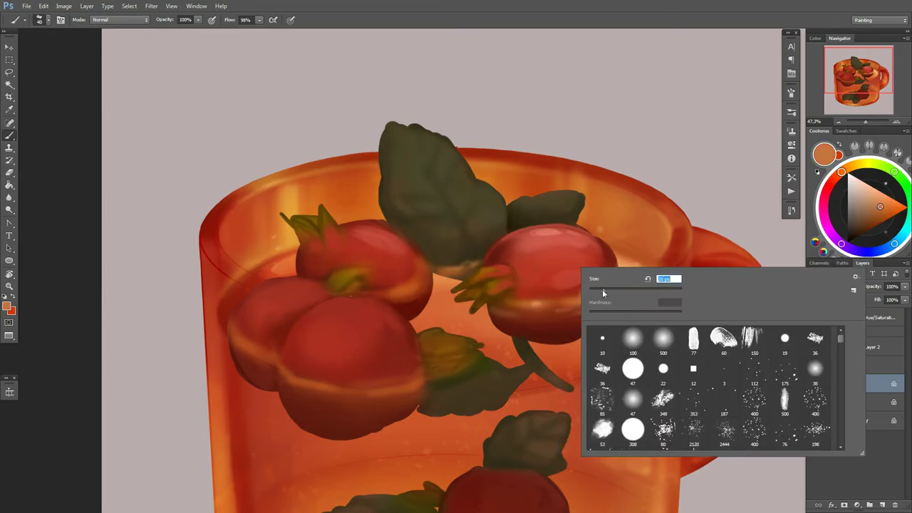
right_click(514, 292)
key("Escape")
right_click(484, 293)
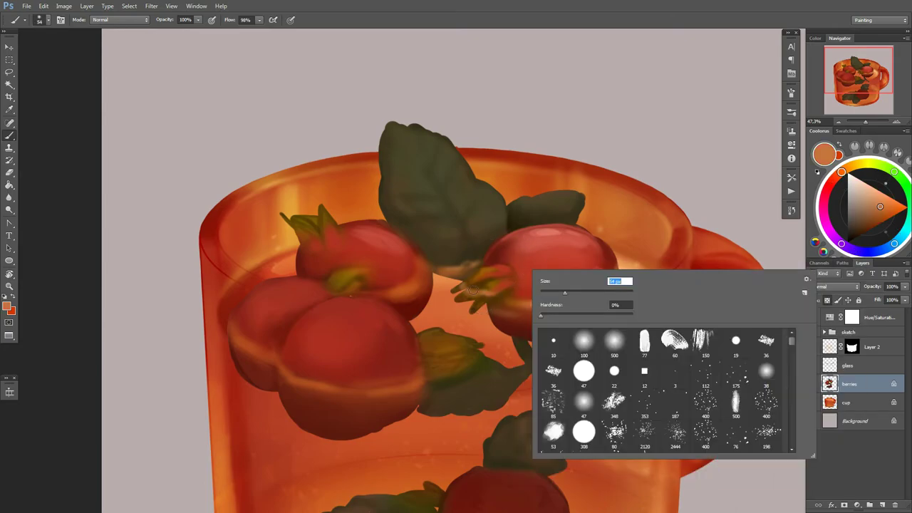
key("Escape")
right_click(492, 289)
Step: Sample brown near the right berry's stem and slightly enlarge the brush
left_click(491, 289, "alt")
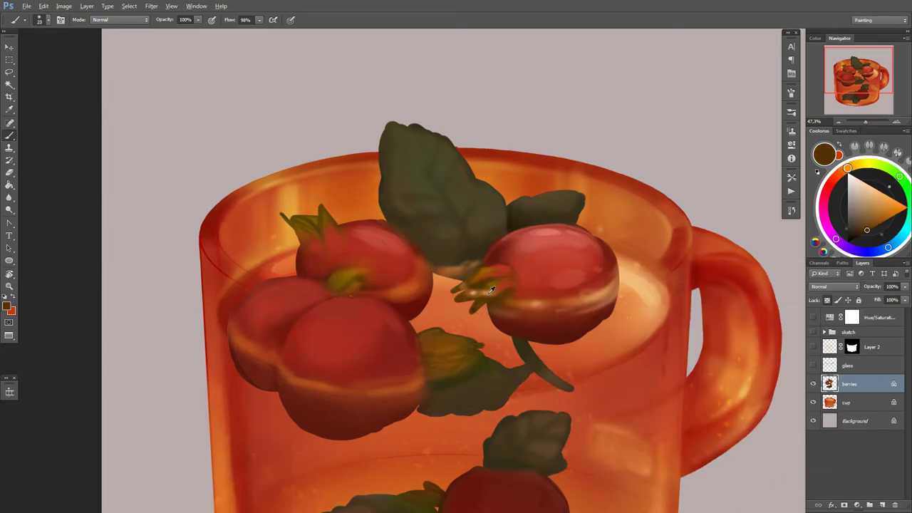
left_click(644, 233, "alt")
right_click(563, 299)
key("Escape")
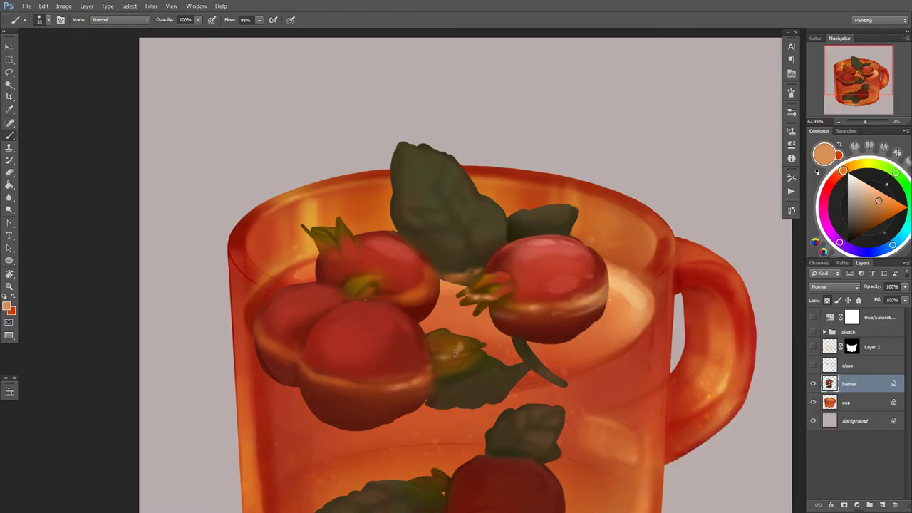
right_click(506, 321)
key("Escape")
right_click(550, 322)
key("Escape")
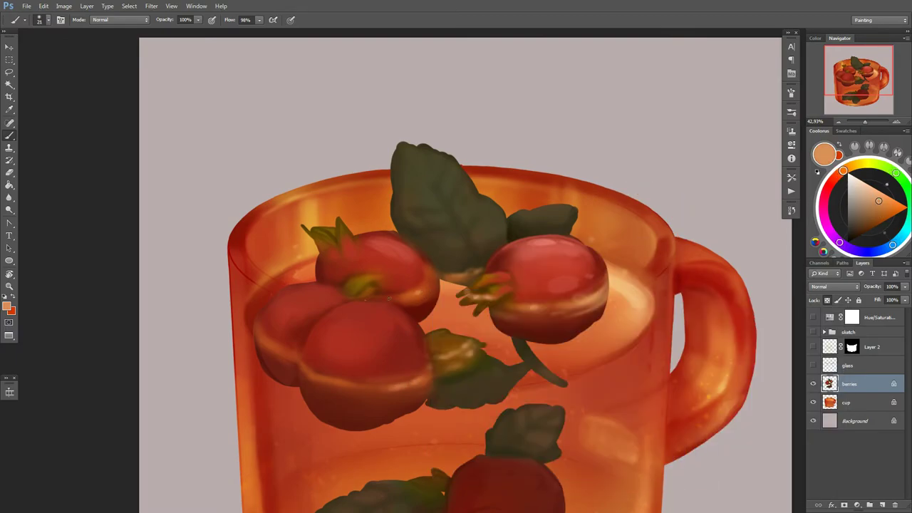
right_click(465, 298)
key("Escape")
key("bracketright")
Step: Pick dark brown-red and brighter berry reds with a smaller brush, then sample orange from the cup
left_click(591, 265, "alt")
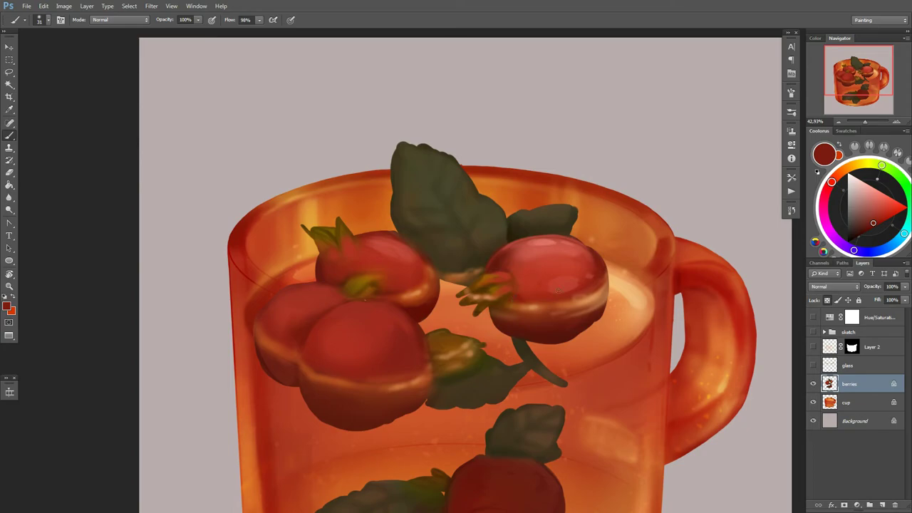
right_click(542, 298)
key("Escape")
left_click(543, 299, "alt")
right_click(549, 274)
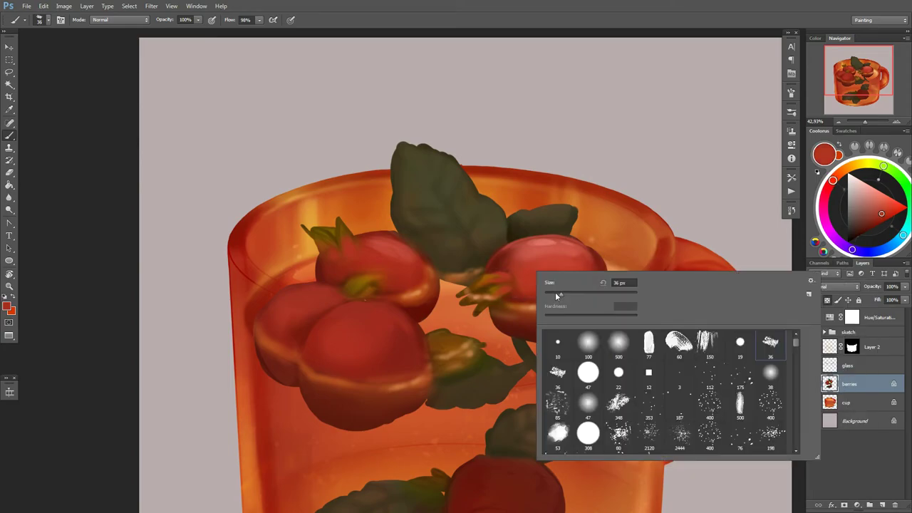
scroll(504, 278, "up", 2)
key("Escape")
left_click(499, 285, "alt")
right_click(503, 289)
key("Escape")
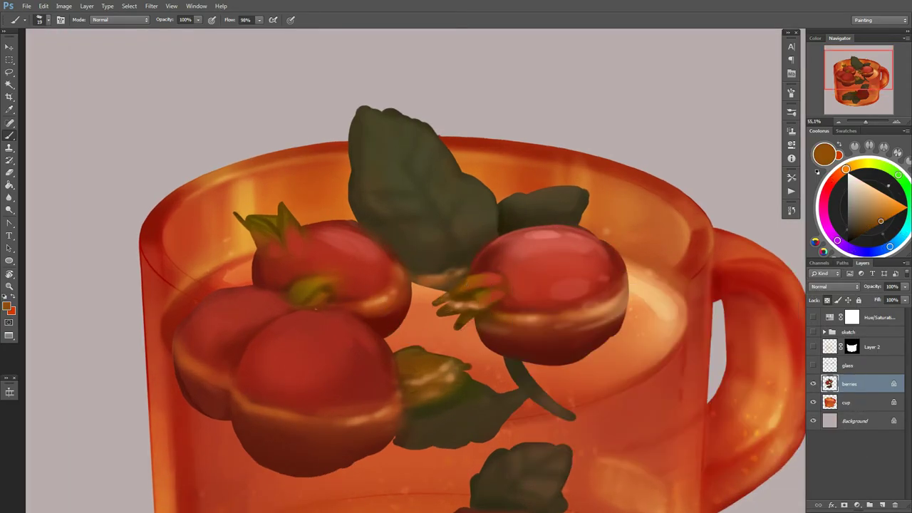
left_click(440, 305, "alt")
key("alt+bracketleft")
Step: Move to the cup layer and sample a brighter orange from the cup
left_click(506, 337, "alt")
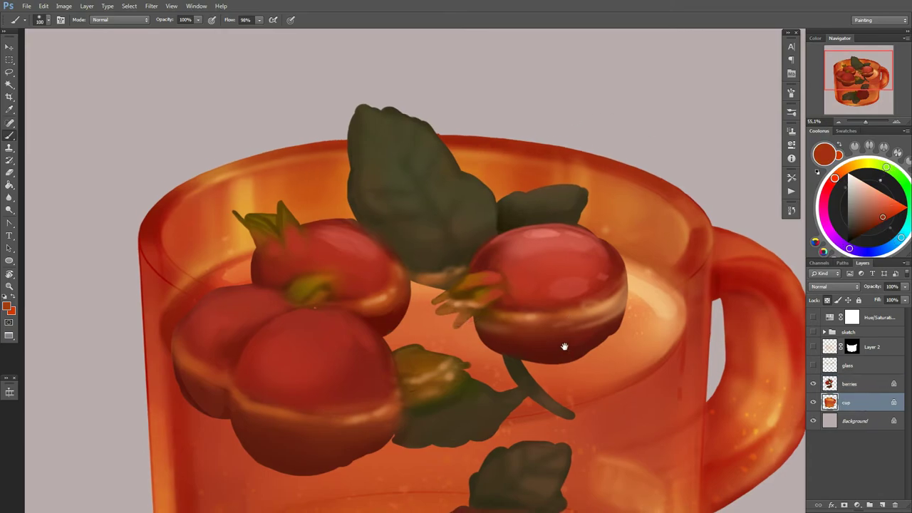
left_click(530, 368, "alt")
scroll(530, 367, "down", 2)
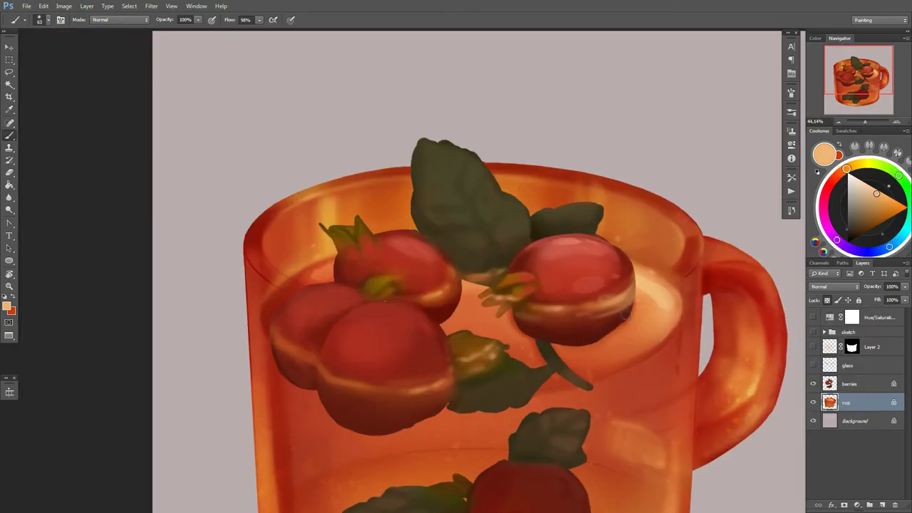
scroll(427, 364, "down", 1)
right_click(513, 303)
key("Escape")
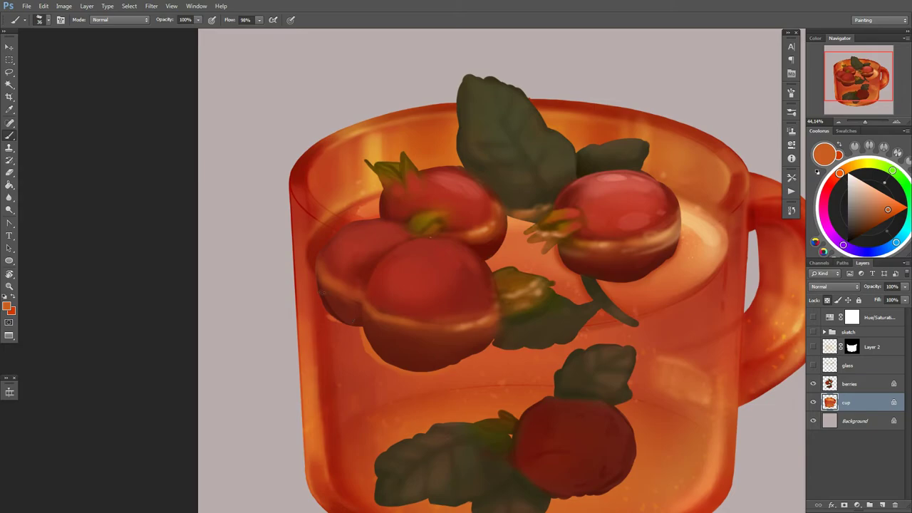
scroll(464, 356, "down", 3)
scroll(313, 288, "up", 4)
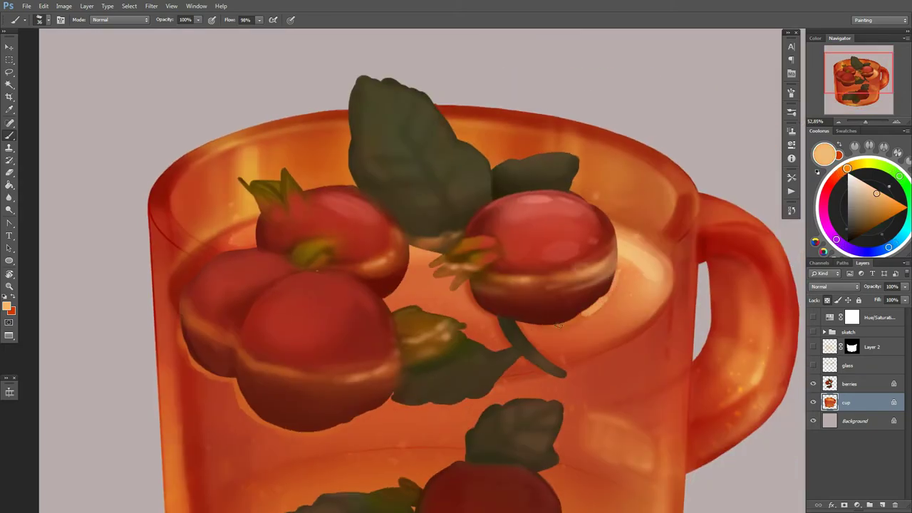
Step: Sample lighter orange and light peach from the glass with a size-100 brush
left_click(581, 316, "alt")
left_click(464, 297, "alt")
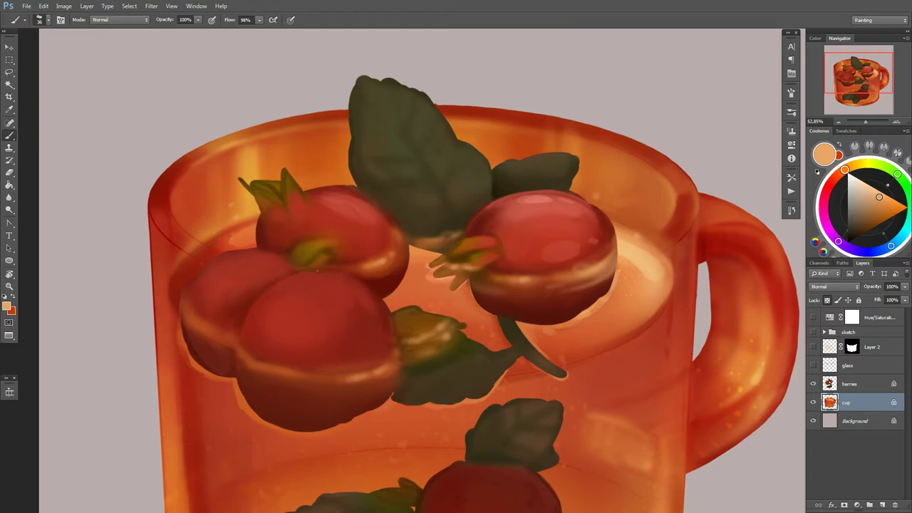
right_click(463, 274)
key("Return")
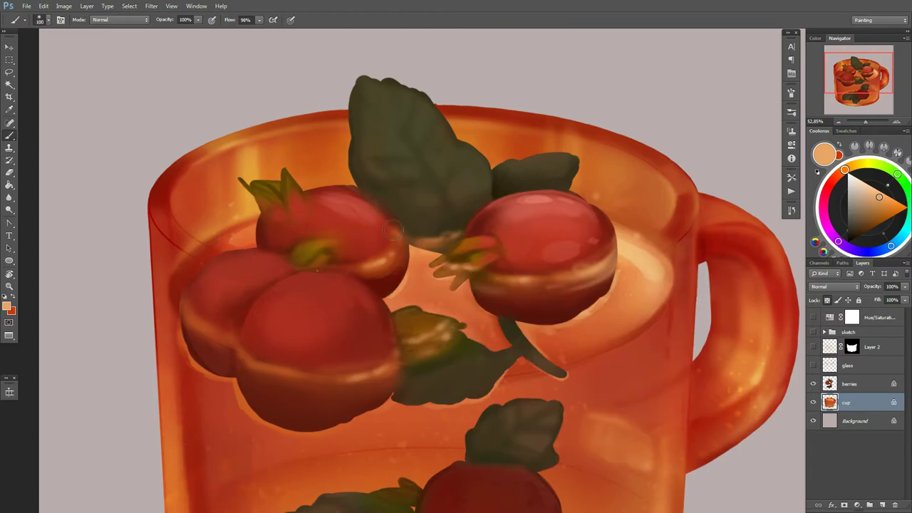
left_click_drag(646, 265, 607, 250)
left_click(618, 285, "alt")
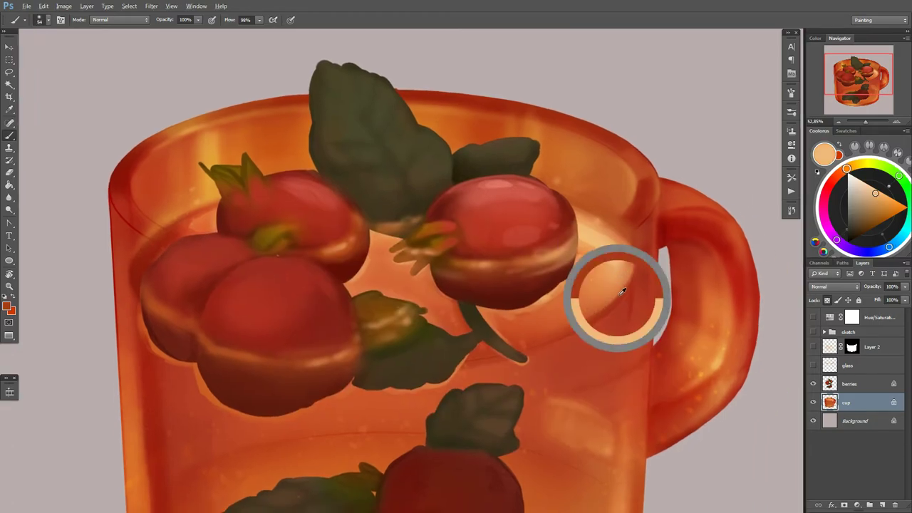
left_click(619, 285, "alt")
left_click_drag(613, 287, 619, 285)
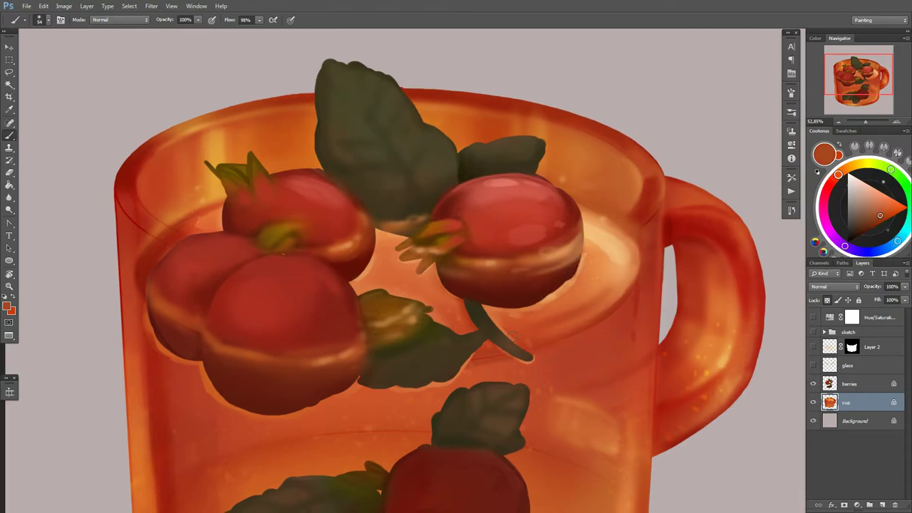
right_click(535, 305)
key("Return")
scroll(443, 285, "down", 3)
scroll(443, 285, "up", 2)
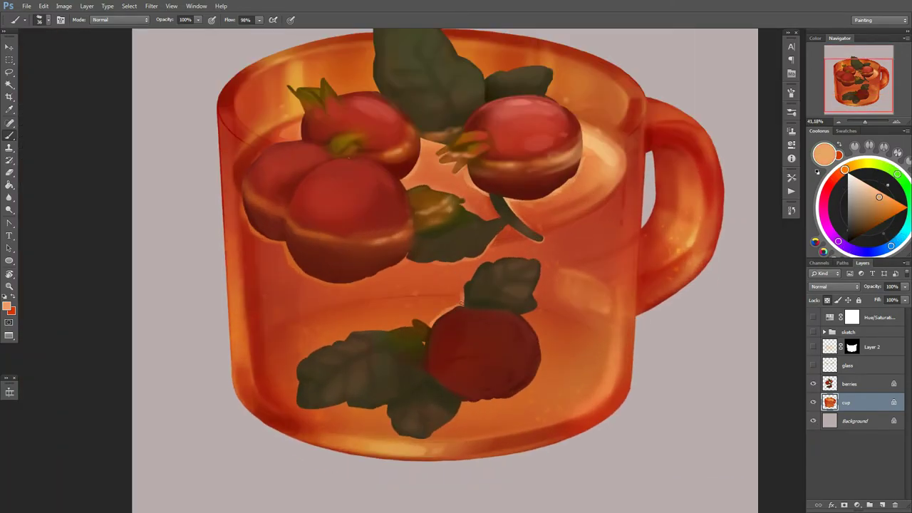
Step: Sample darker reds and oranges from the glass around the berries
left_click(554, 312, "alt")
left_click(405, 296, "alt")
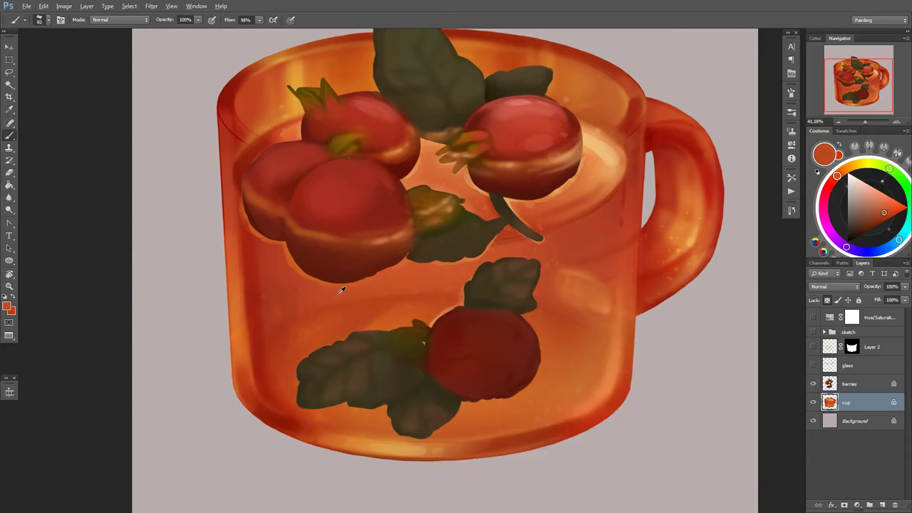
left_click(415, 292, "alt")
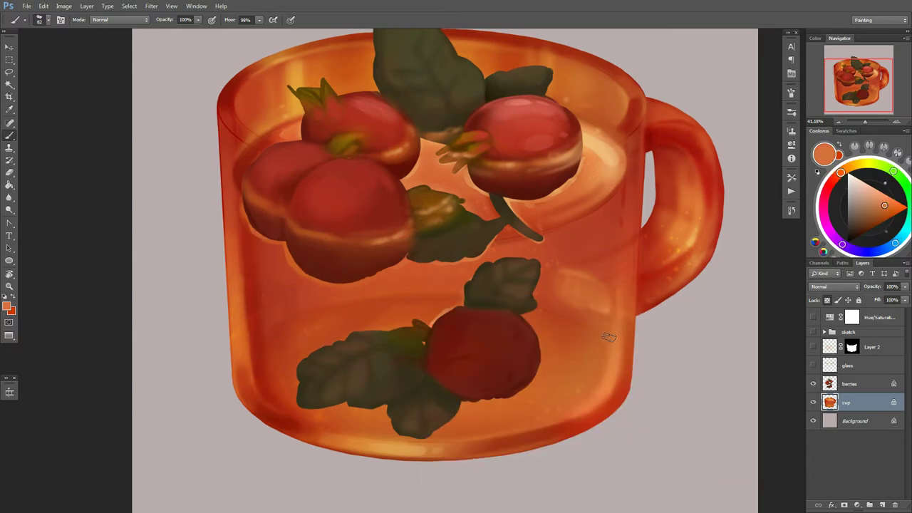
left_click(510, 301, "alt")
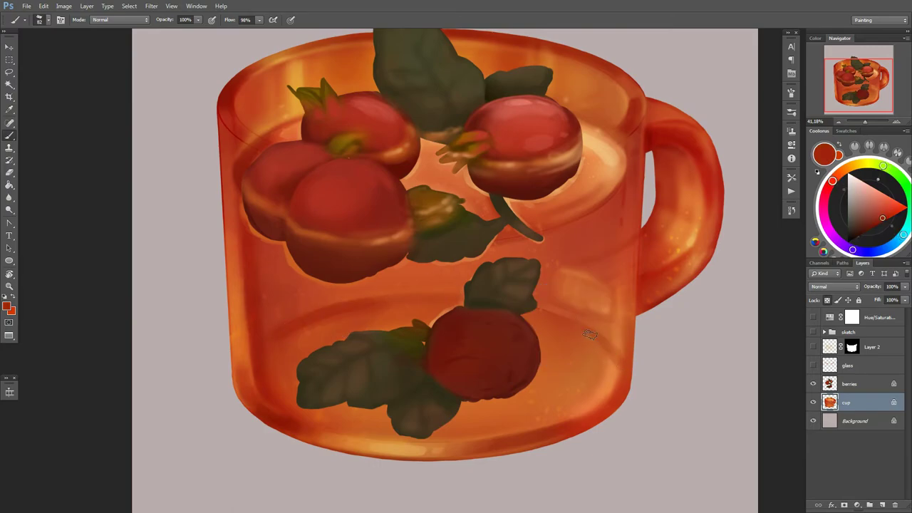
right_click(620, 364)
left_click(528, 331, "alt")
scroll(450, 346, "down", 2, "alt")
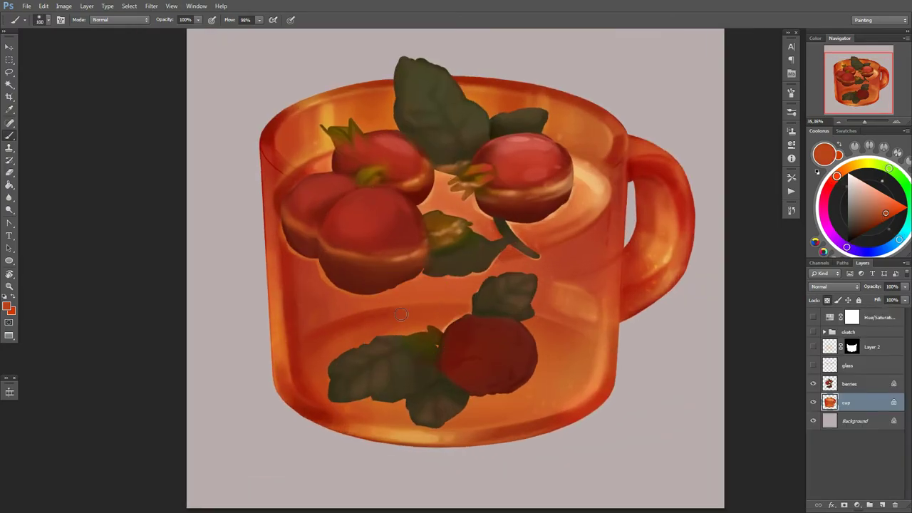
scroll(450, 346, "up", 3, "alt")
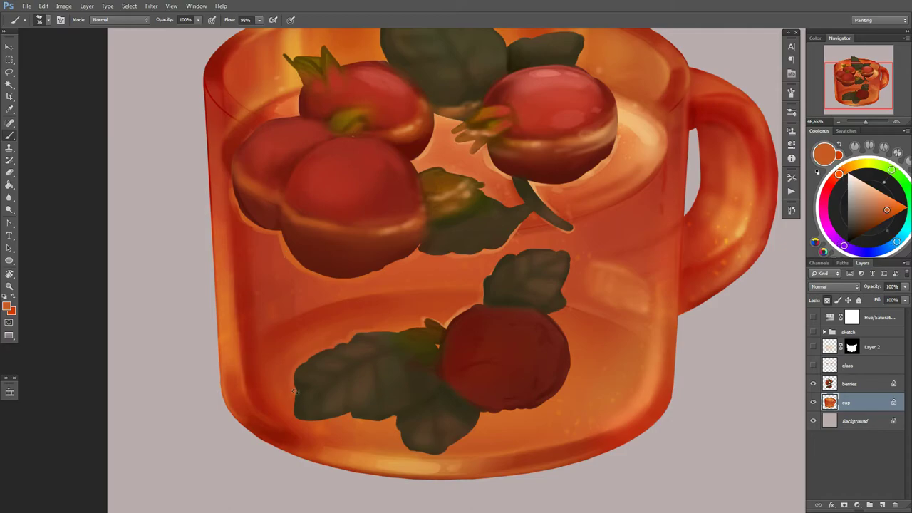
left_click(355, 448, "alt")
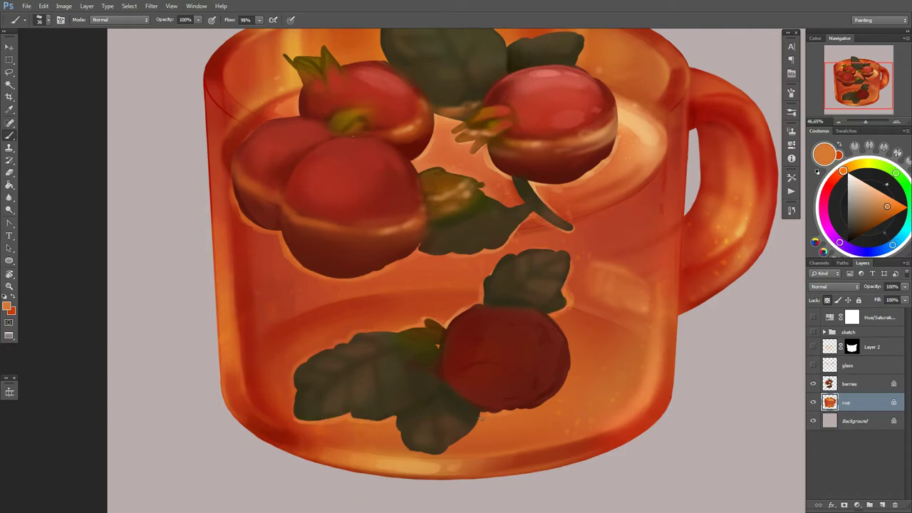
Step: Darken the lower leaf's bottom edge with dark red
left_click(612, 443, "alt")
left_click(278, 431, "alt")
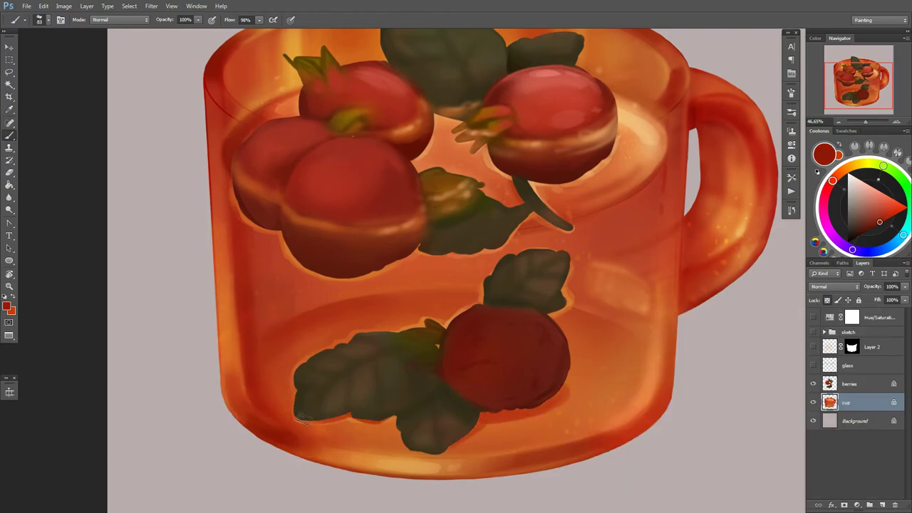
left_click_drag(303, 418, 396, 427)
right_click(595, 355)
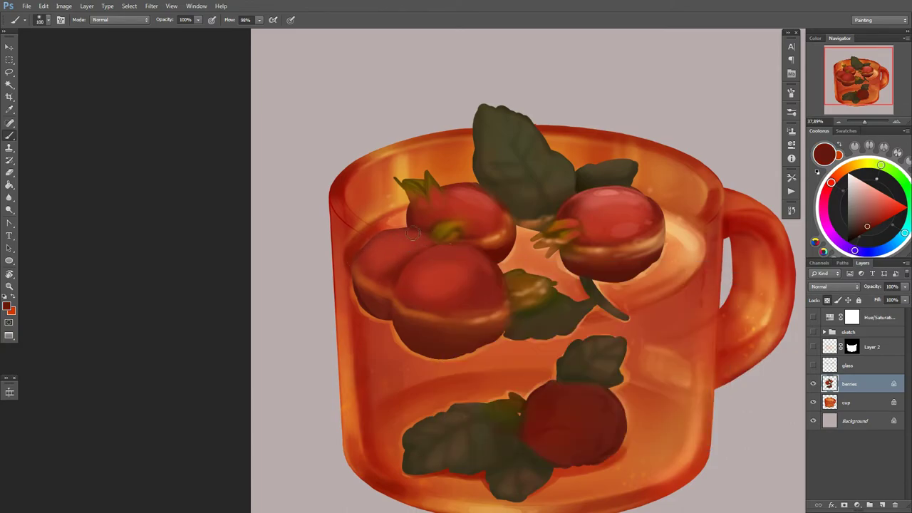
Step: Shrink the brush to a fine size, then pick a large speckle brush for berry texture
right_click(493, 235)
right_click(627, 246)
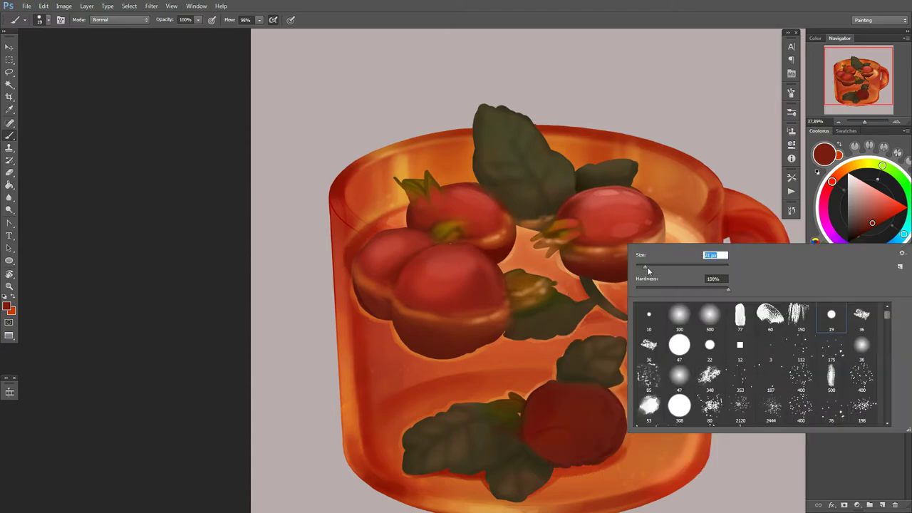
right_click(530, 279)
key("Escape")
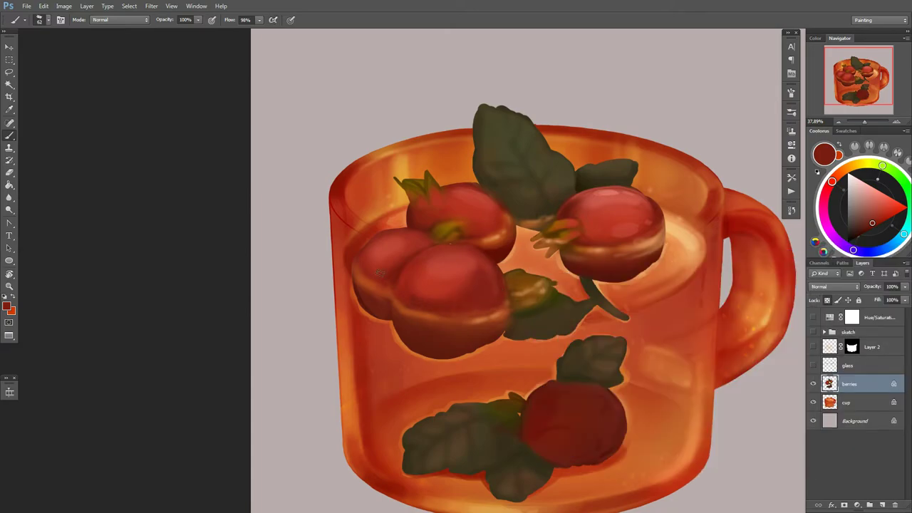
right_click(494, 259)
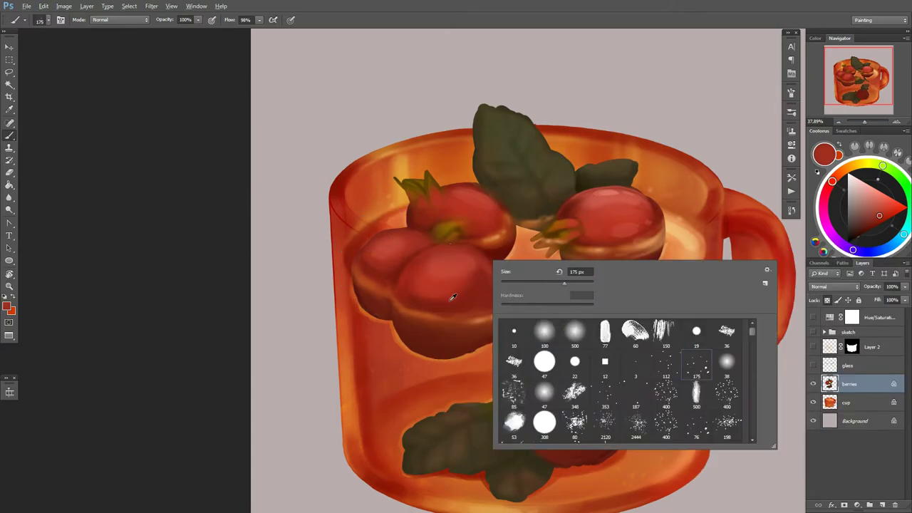
key("Escape")
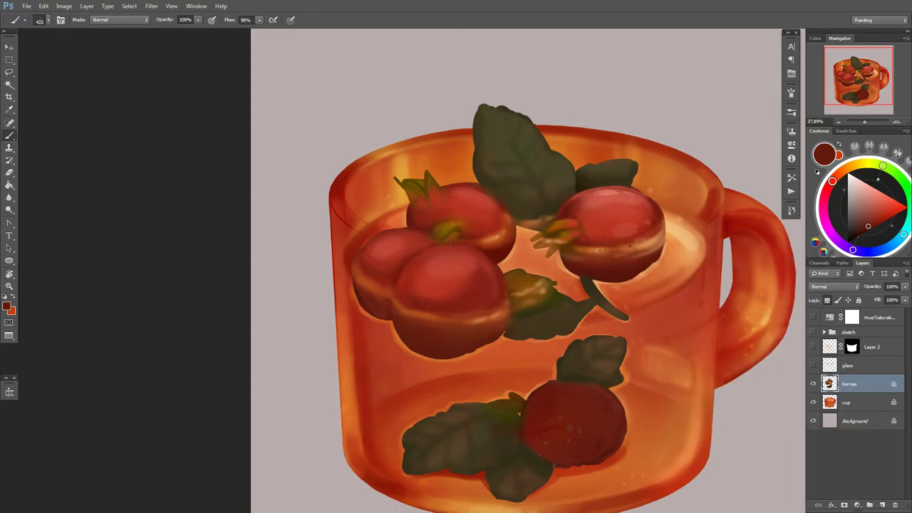
Step: Enlarge the speckle brush, then switch to a small size-35 round brush
right_click(500, 301)
key("Escape")
right_click(627, 303)
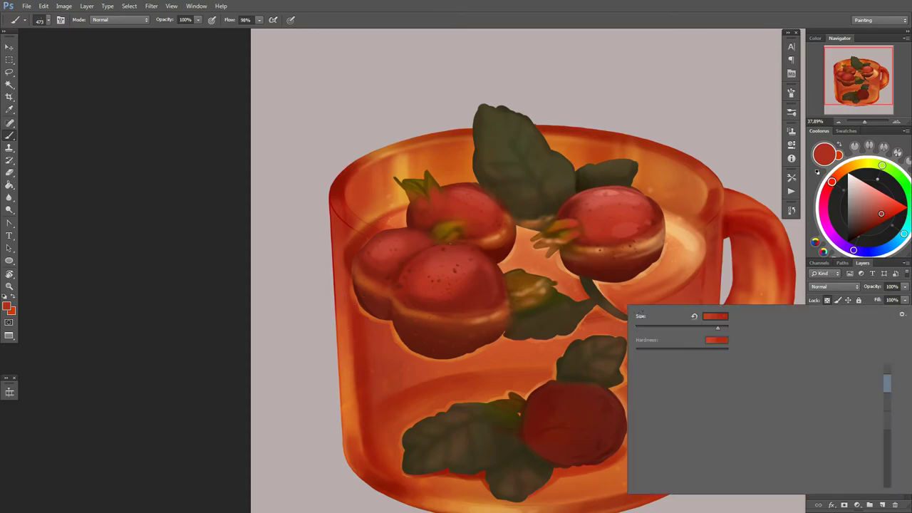
left_click(631, 240, "alt")
right_click(630, 240)
key("Escape")
Step: Sample a darker orange from the cup, dark reds from the berries and a bright glass orange
left_click(642, 244, "alt")
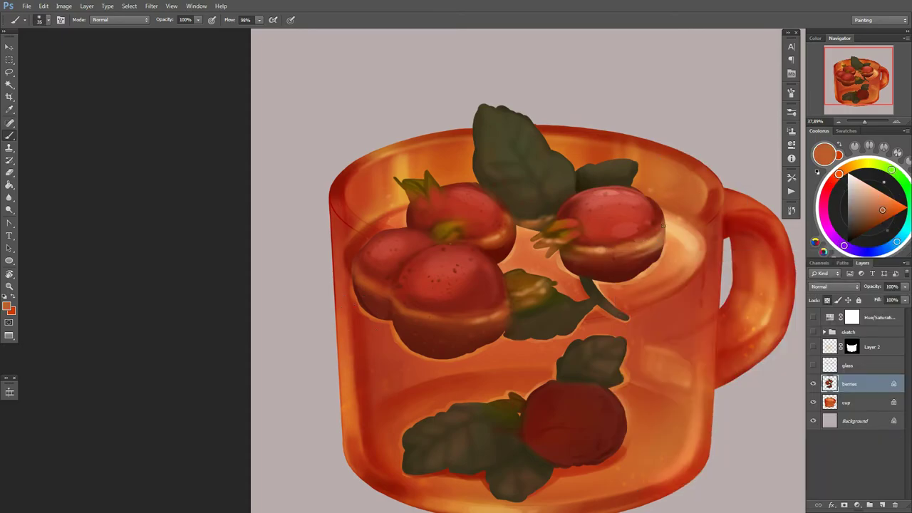
left_click(422, 312, "alt")
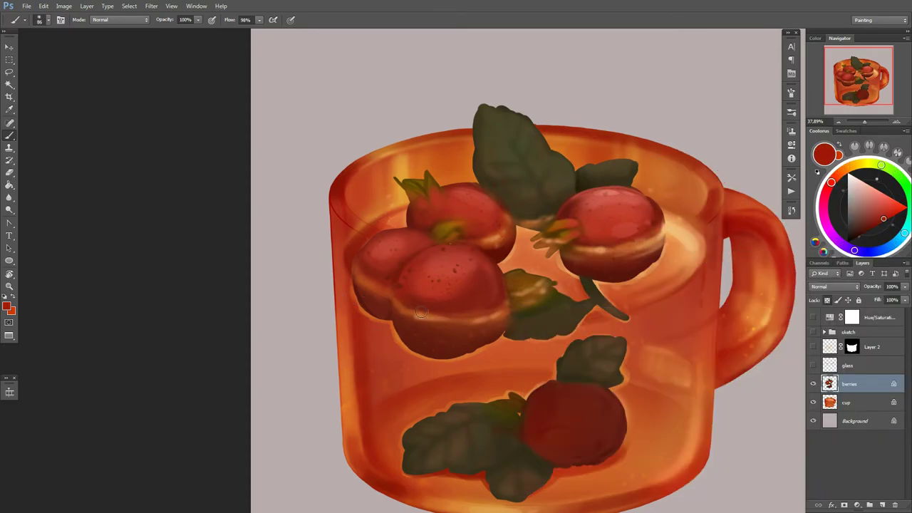
left_click(446, 330, "alt")
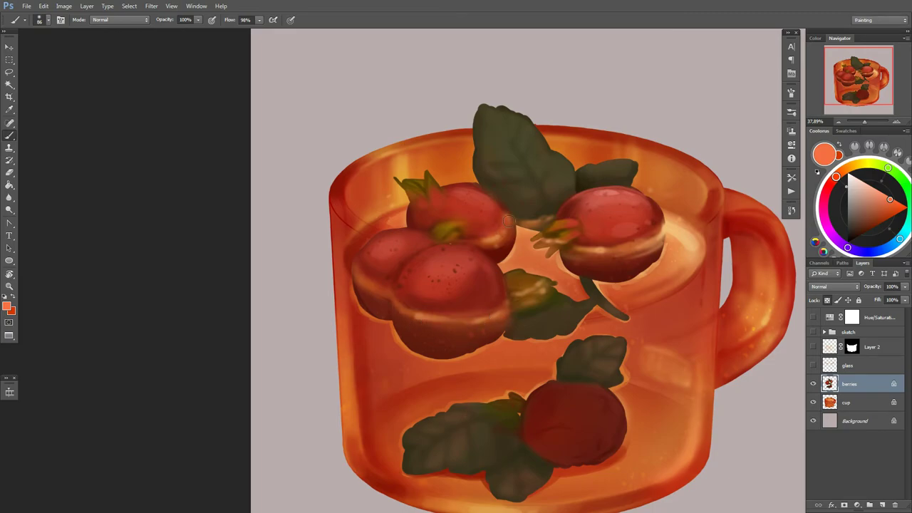
scroll(508, 221, "down", 2)
left_click(671, 270, "alt")
left_click(616, 242, "alt")
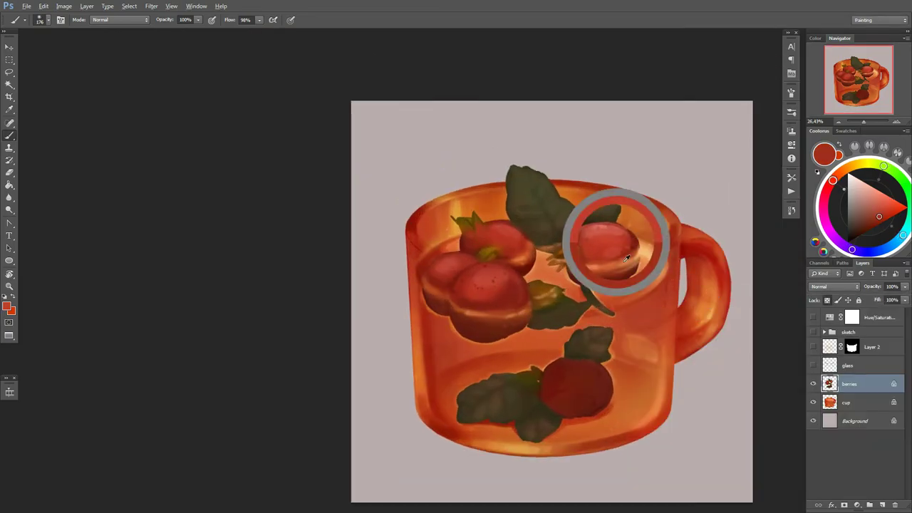
scroll(627, 258, "up", 1)
Step: Set a finer brush, sample berry reds and stem oranges, and pan the upper berries to centre
right_click(630, 305)
right_click(619, 227)
key("Return")
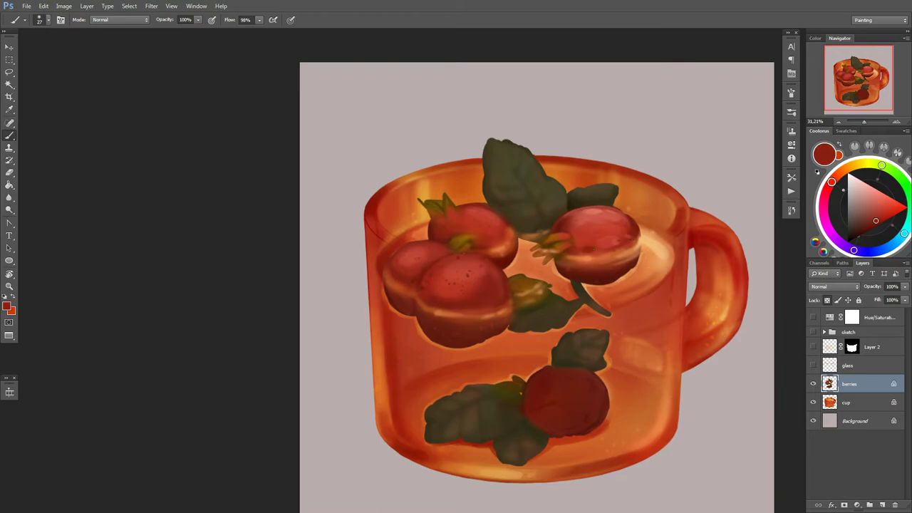
scroll(576, 238, "up", 1)
left_click(590, 213, "alt")
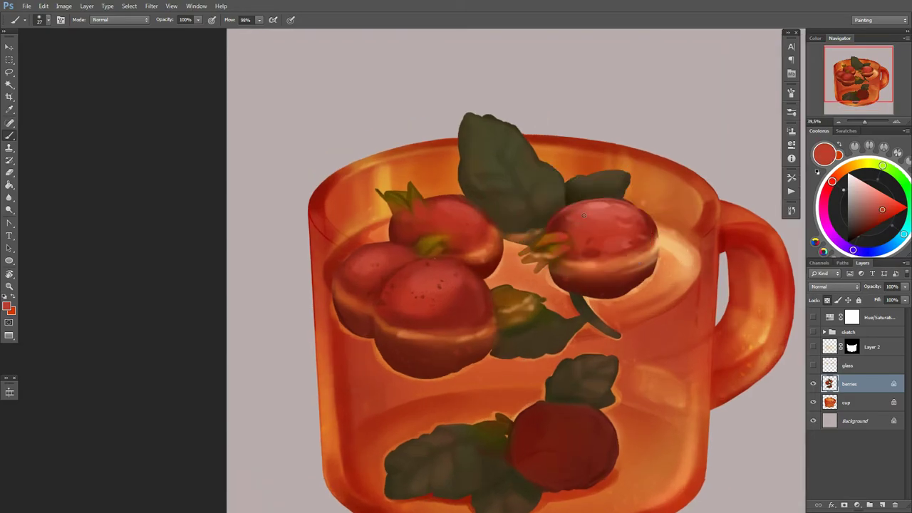
left_click(574, 219, "alt")
left_click(574, 223, "alt")
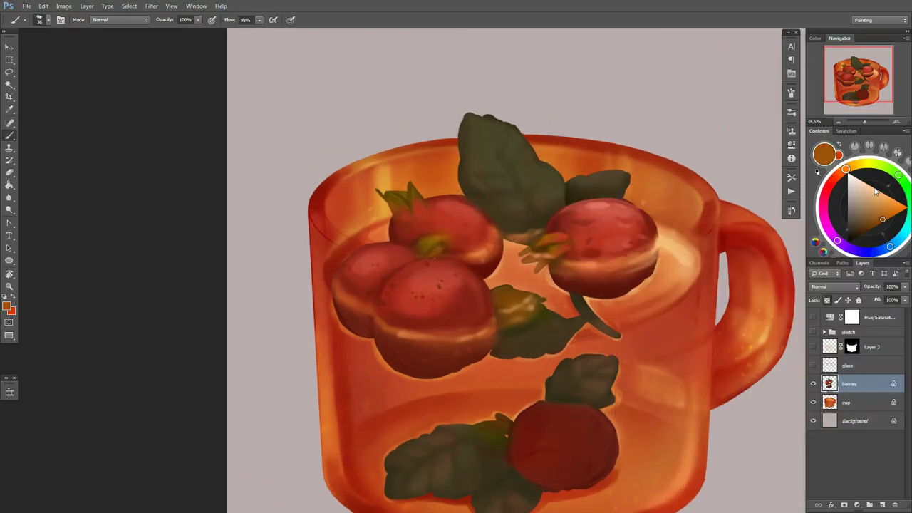
left_click(545, 241, "alt")
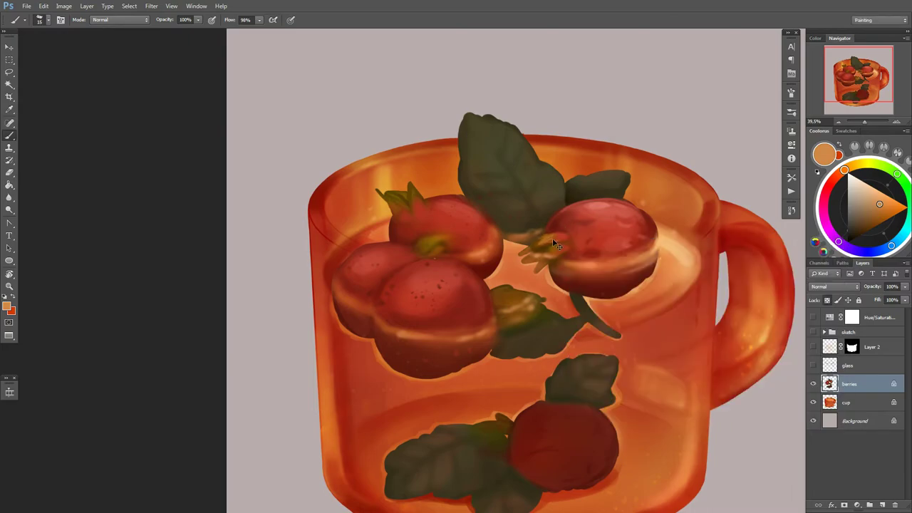
left_click(543, 268, "alt")
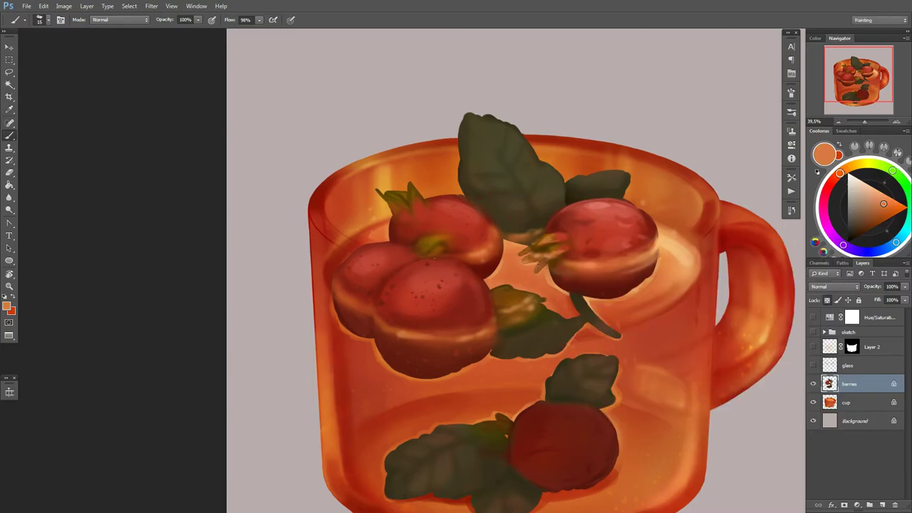
left_click_drag(565, 347, 536, 275)
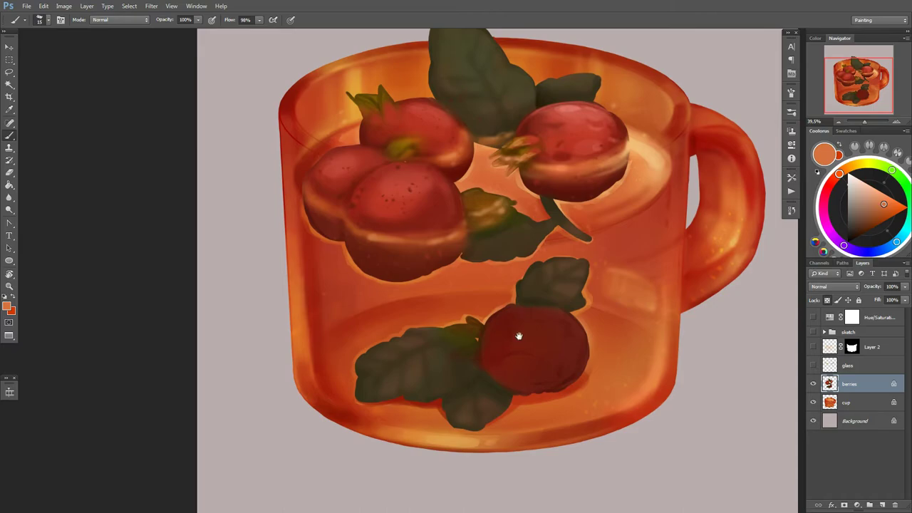
Step: Shrink the brush and sample a light orange from the painting
scroll(563, 208, "down", 2)
scroll(563, 208, "up", 1)
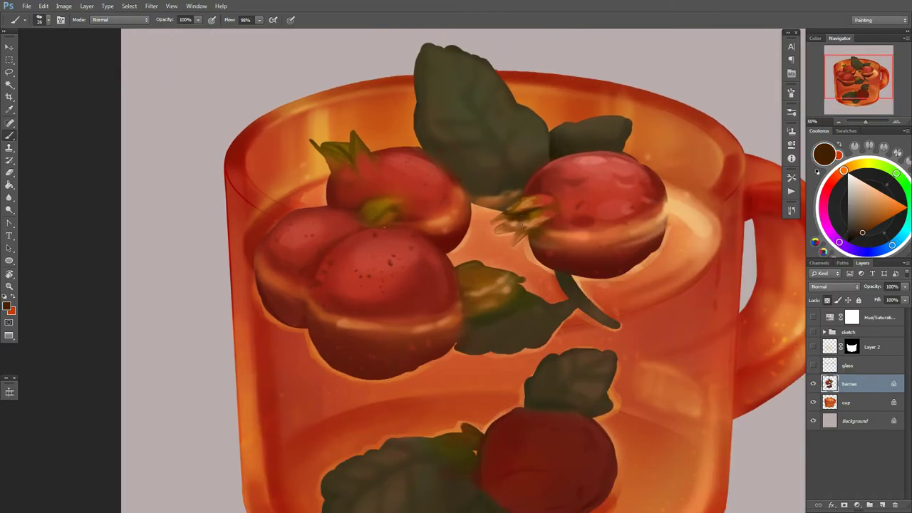
right_click(550, 207)
left_click(549, 187, "alt")
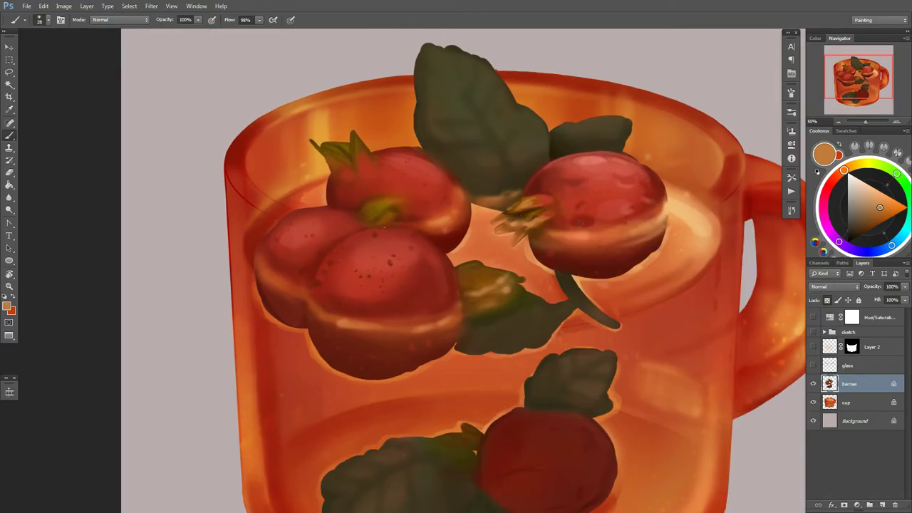
right_click(554, 219)
key("Return")
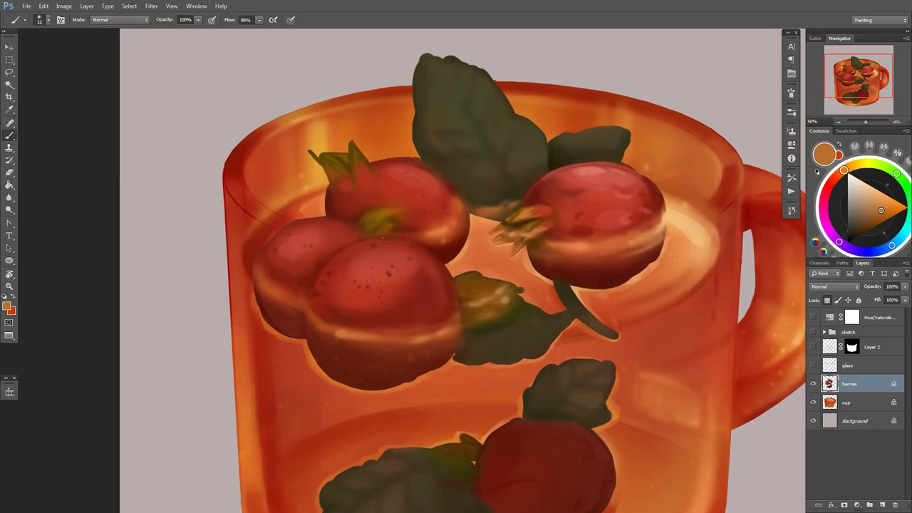
Step: Sample darker and brighter berry reds while enlarging the brush
left_click(417, 319, "alt")
scroll(417, 319, "down", 1)
scroll(418, 319, "down", 2)
right_click(558, 225)
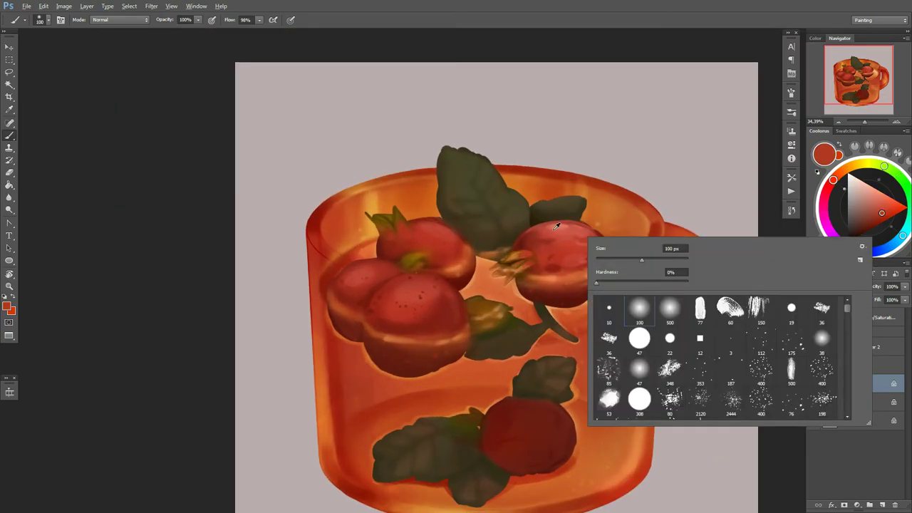
key("Return")
left_click(436, 221, "alt")
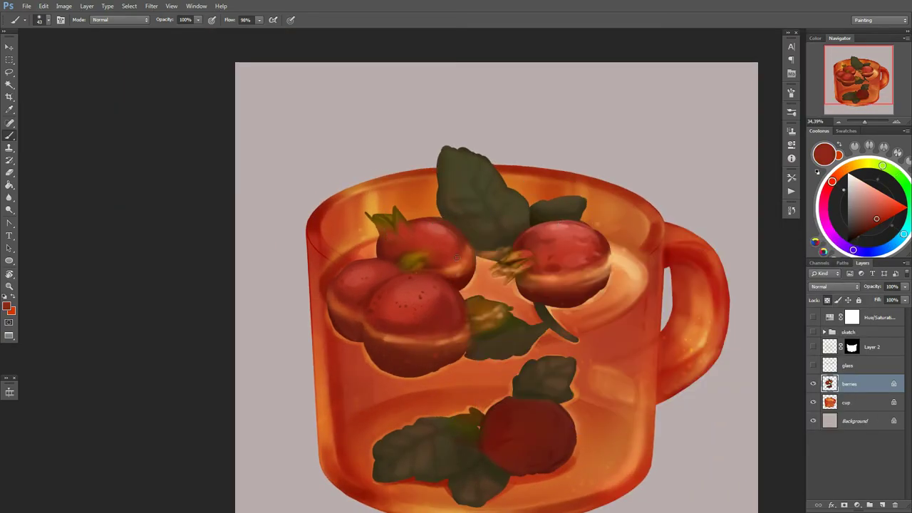
left_click_drag(450, 242, 457, 248)
left_click(456, 248, "alt")
right_click(431, 227)
key("Return")
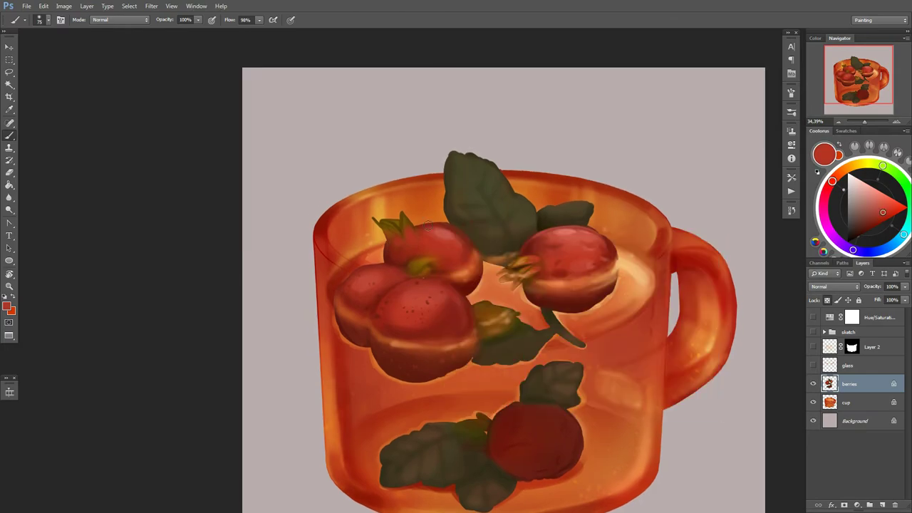
Step: Paint a light salmon-pink highlight along the top of the right berry
left_click(561, 231, "alt")
left_click_drag(559, 233, 592, 228)
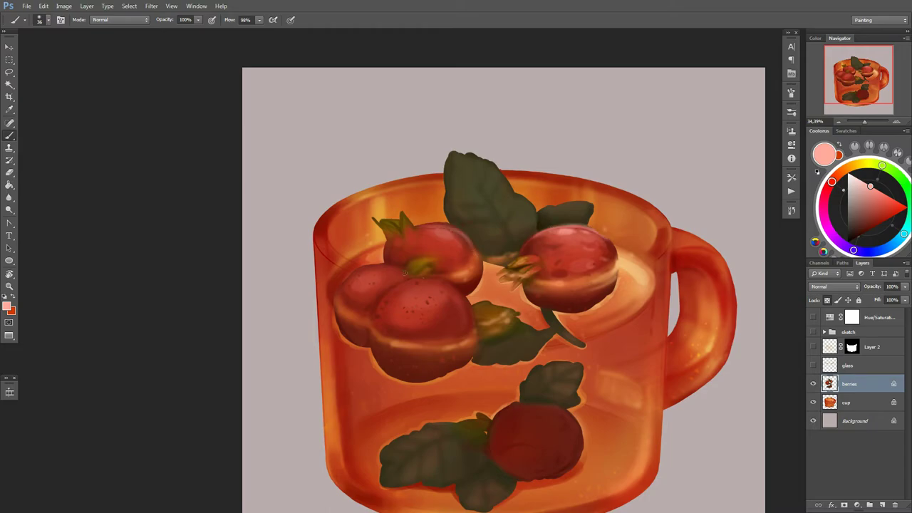
right_click(441, 296)
key("Return")
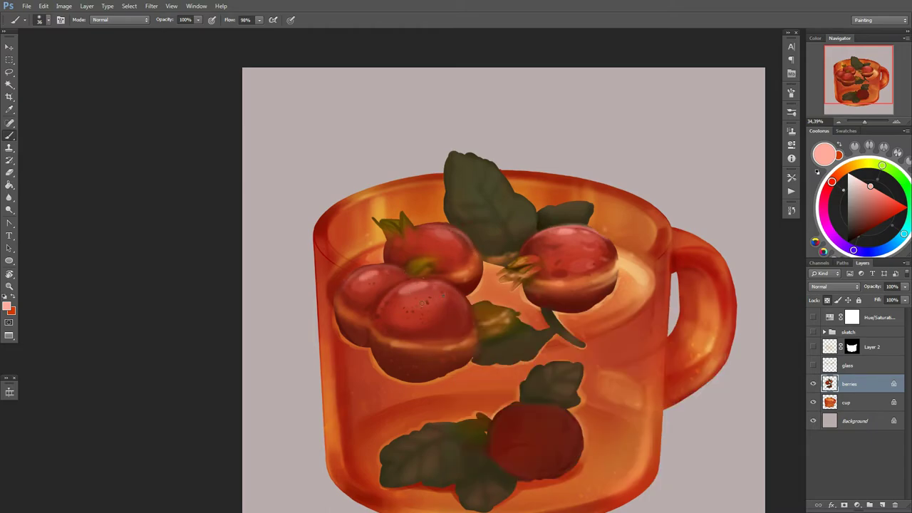
Step: Sample darker reds and a red-brown from the painting to deepen the berry shading
left_click(583, 294, "alt")
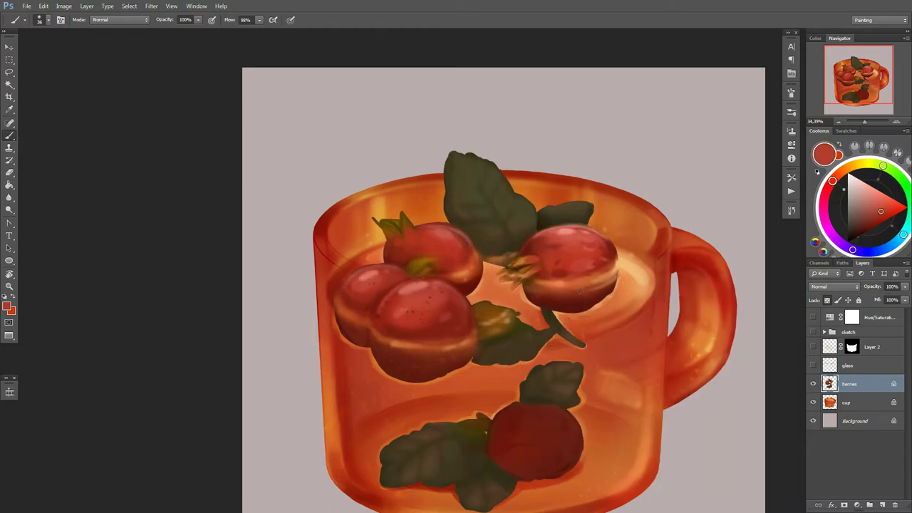
left_click_drag(580, 291, 588, 292)
left_click(542, 428, "alt")
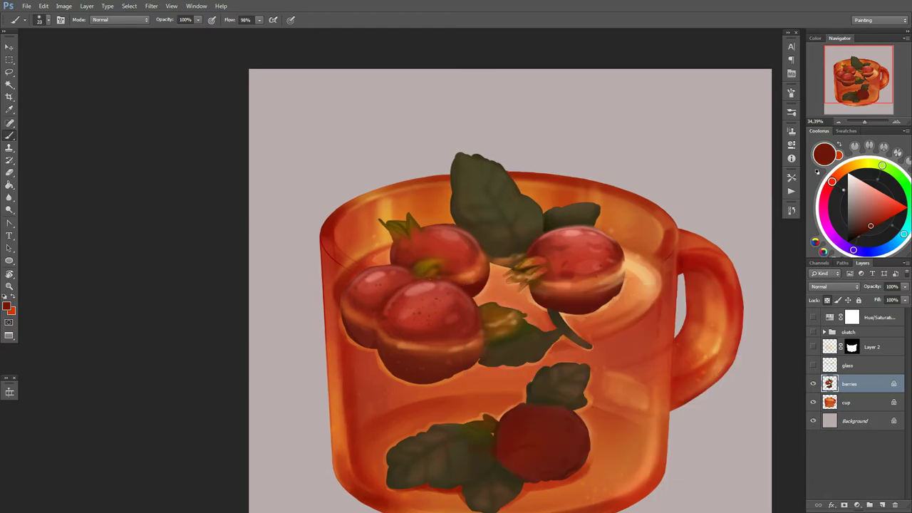
right_click(479, 277)
key("Escape")
left_click(559, 235, "alt")
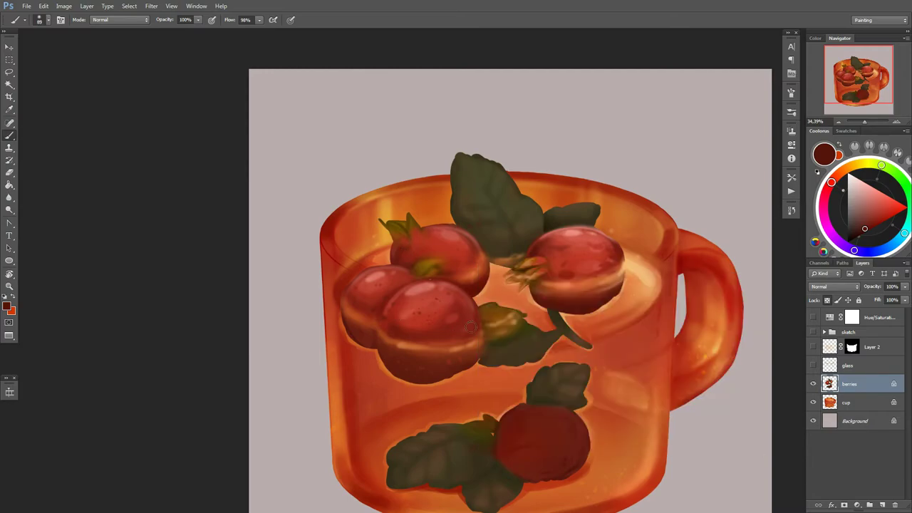
scroll(519, 269, "down", 1)
right_click(521, 379)
Step: Sample a dark olive-brown from the leaves and a salmon from the berry, shrinking the brush
key("Escape")
left_click(518, 211, "alt")
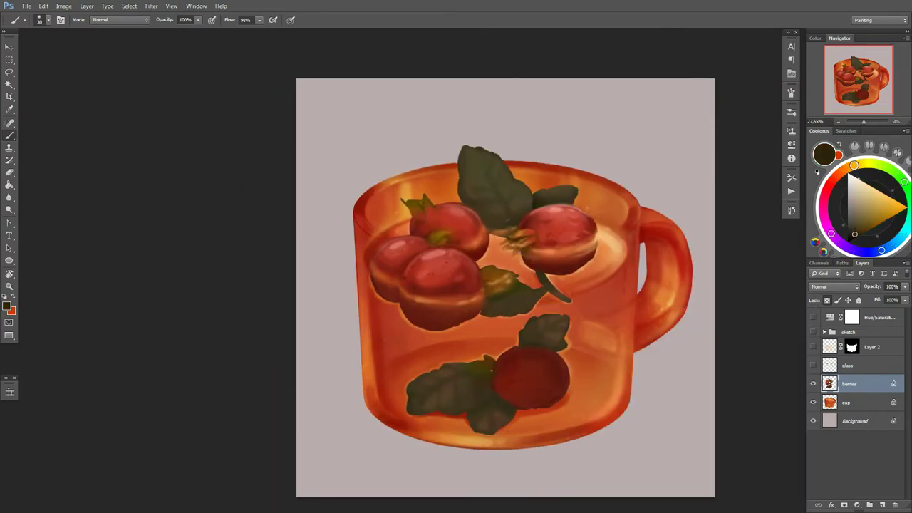
right_click(518, 212)
key("Escape")
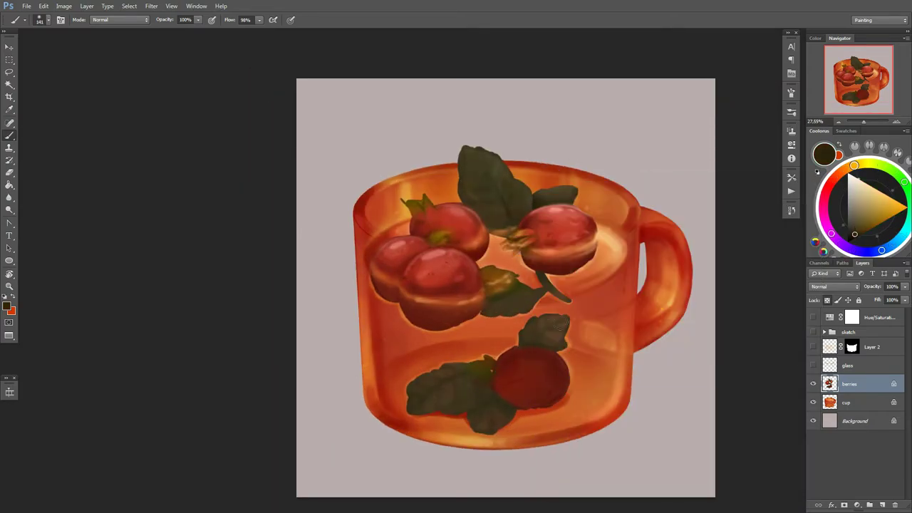
scroll(470, 276, "up", 1)
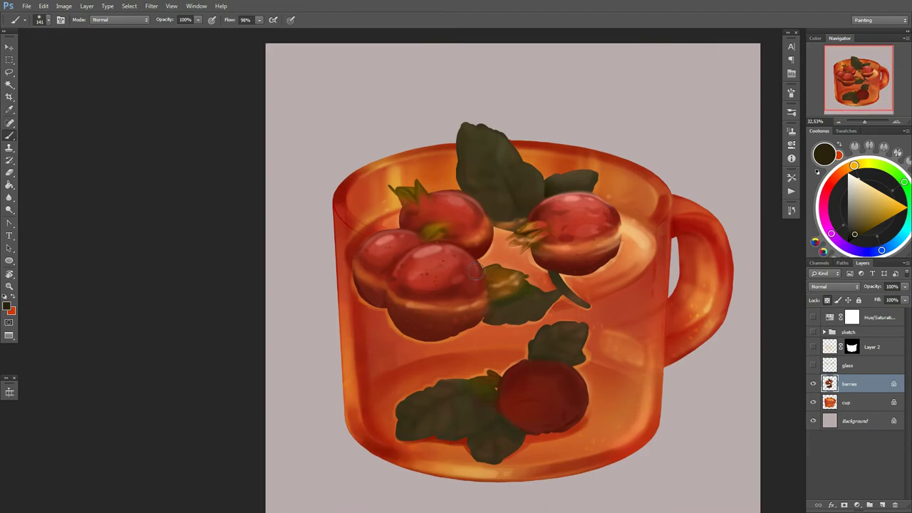
left_click(372, 233, "alt")
left_click(557, 196, "alt")
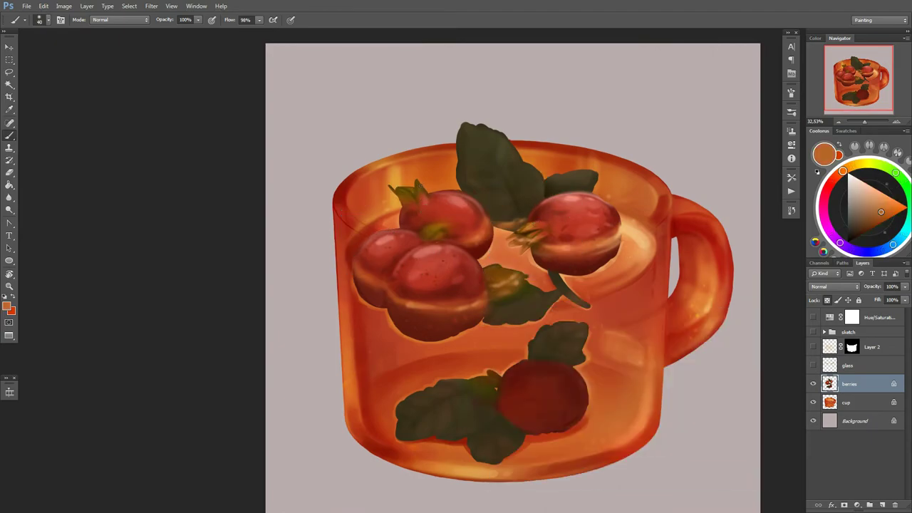
right_click(464, 208)
key("Escape")
Step: Sample dark browns near the stem, make the brush much larger, then pick red and salmon-orange
left_click(531, 228, "alt")
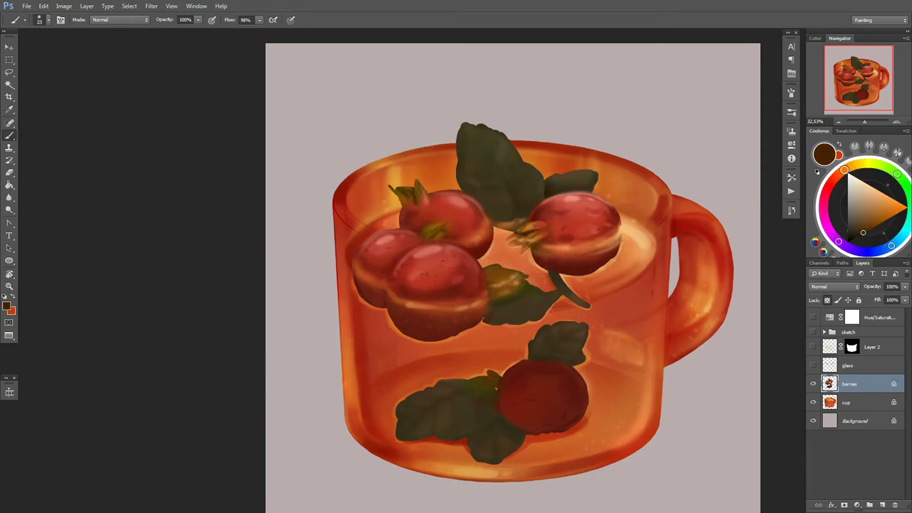
left_click(500, 296, "alt")
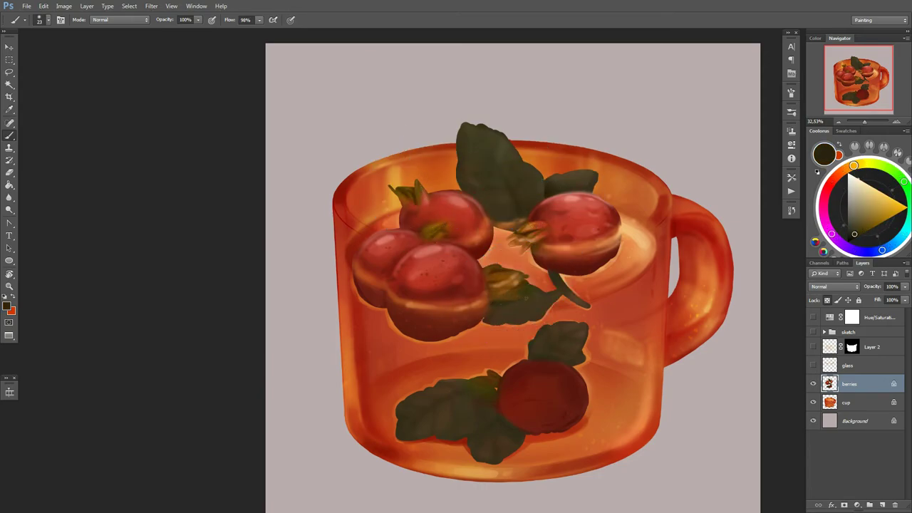
right_click(520, 297)
key("Escape")
right_click(590, 282)
left_click_drag(642, 305, 685, 305)
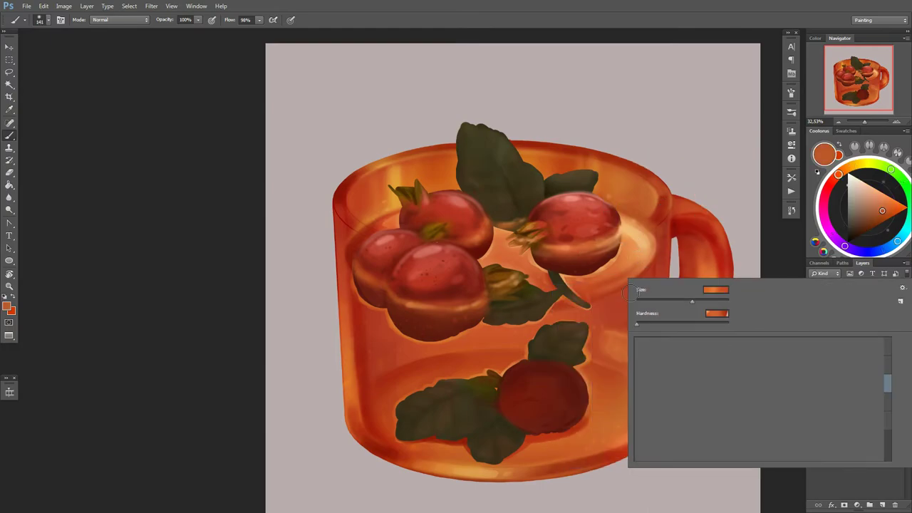
left_click(563, 235, "alt")
right_click(621, 300)
left_click(630, 284, "alt")
right_click(628, 281)
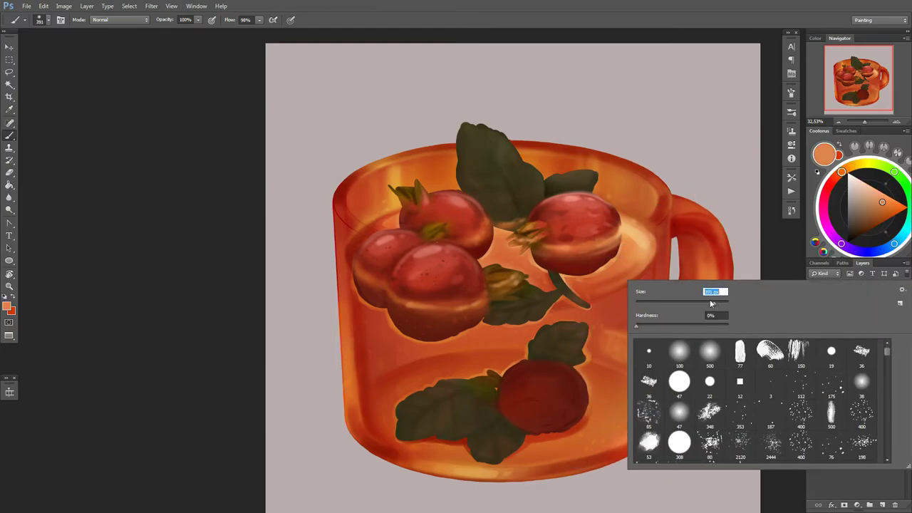
key("Escape")
Step: Sample a red and a mug orange, checking the brush settings between picks
right_click(509, 304)
left_click(514, 256, "alt")
right_click(513, 255)
left_click(509, 235, "alt")
right_click(509, 235)
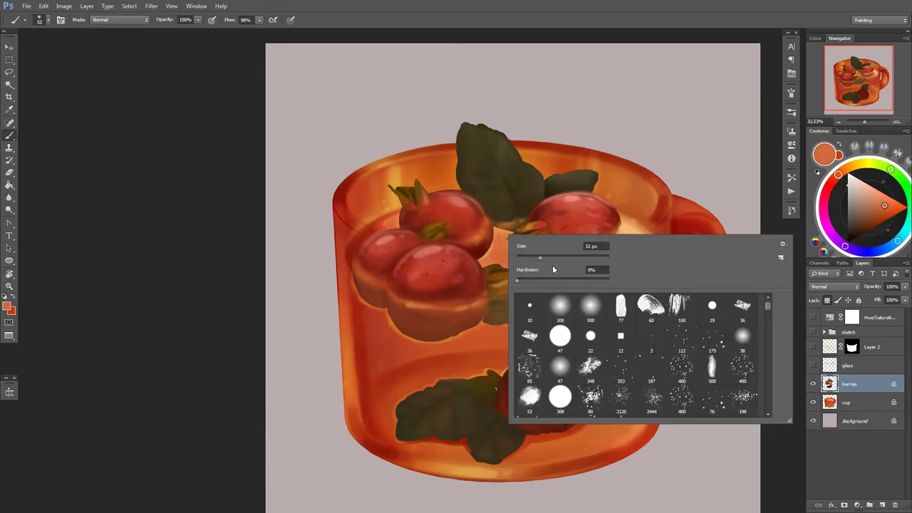
key("Escape")
right_click(614, 278)
key("Escape")
right_click(619, 246)
key("Escape")
Step: Sample darker berry reds, enlarge the brush and pick up the mug's orange
left_click(401, 318, "alt")
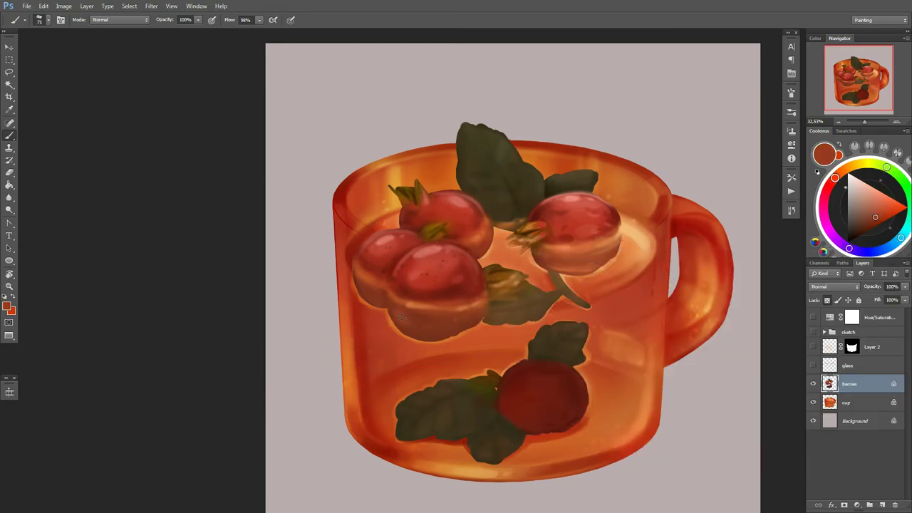
left_click(439, 295, "alt")
right_click(391, 301)
key("Escape")
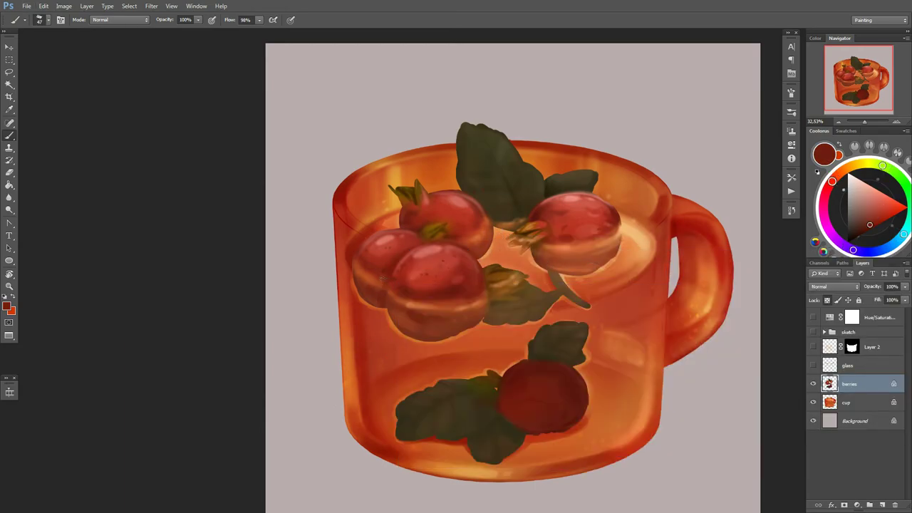
right_click(652, 238, "alt+shift")
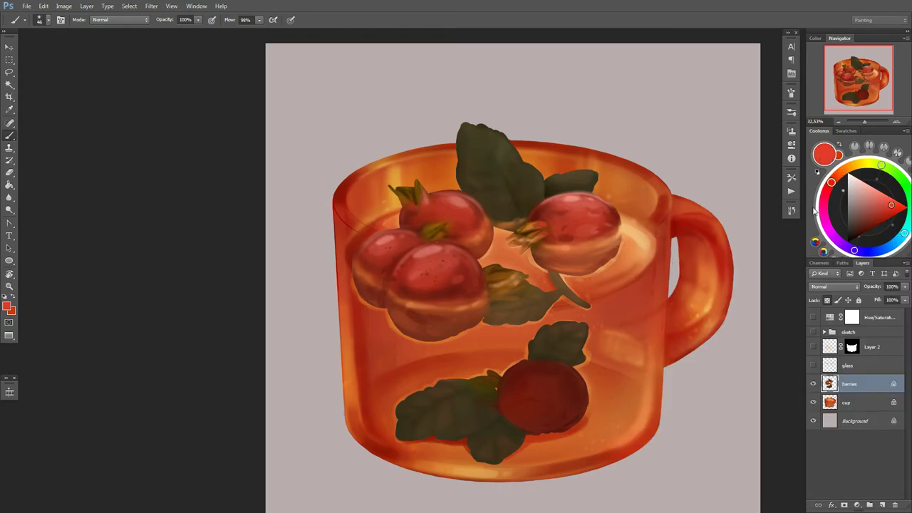
right_click(623, 248, "alt+shift")
right_click(482, 320, "alt")
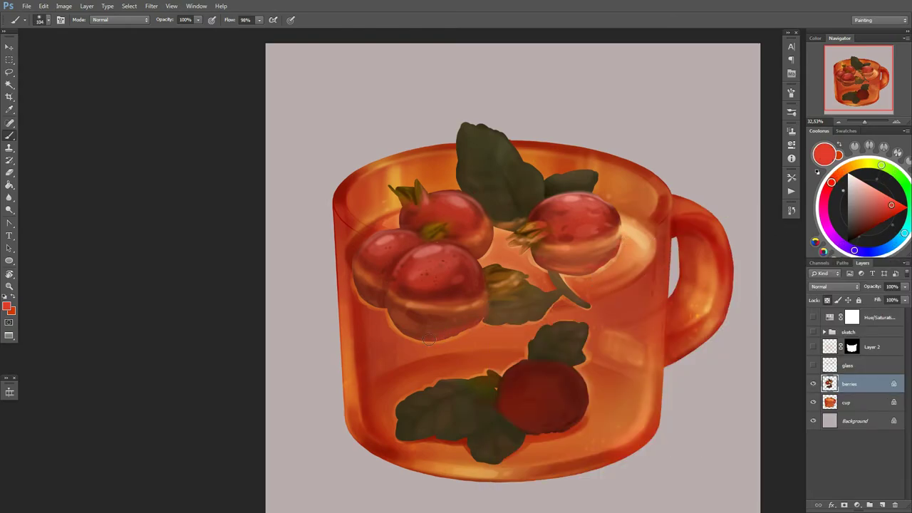
left_click(483, 249, "alt")
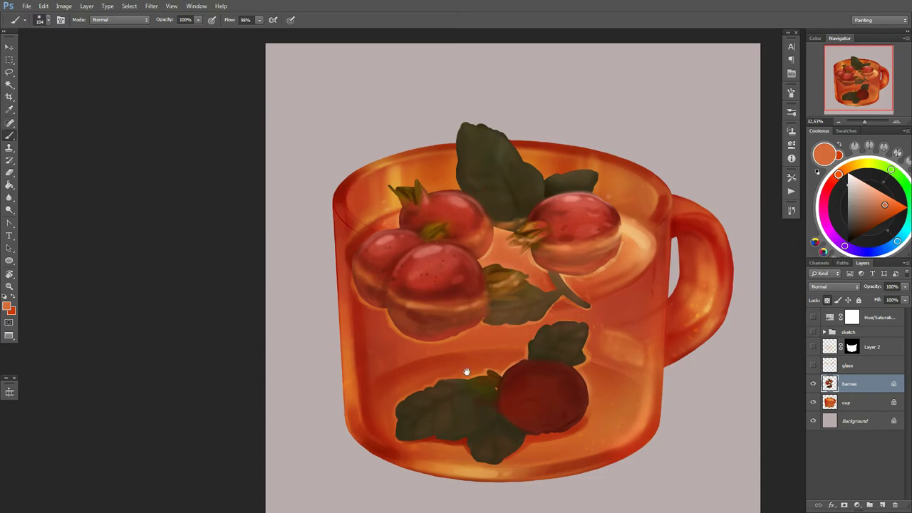
Step: Shift the view, sample a dark berry red on a smaller brush, then mug oranges
left_click_drag(467, 372, 442, 359)
left_click(425, 275, "alt")
right_click(425, 274, "alt")
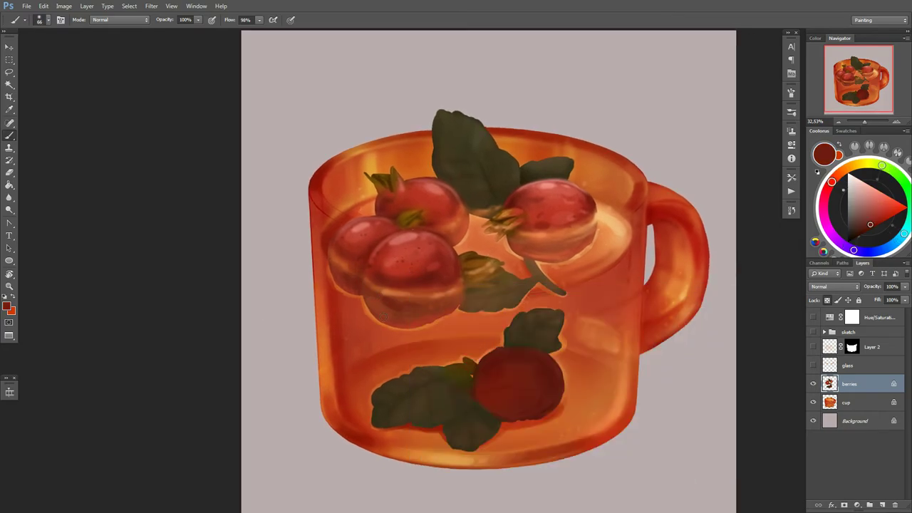
scroll(560, 275, "down", 2)
left_click(432, 257, "alt")
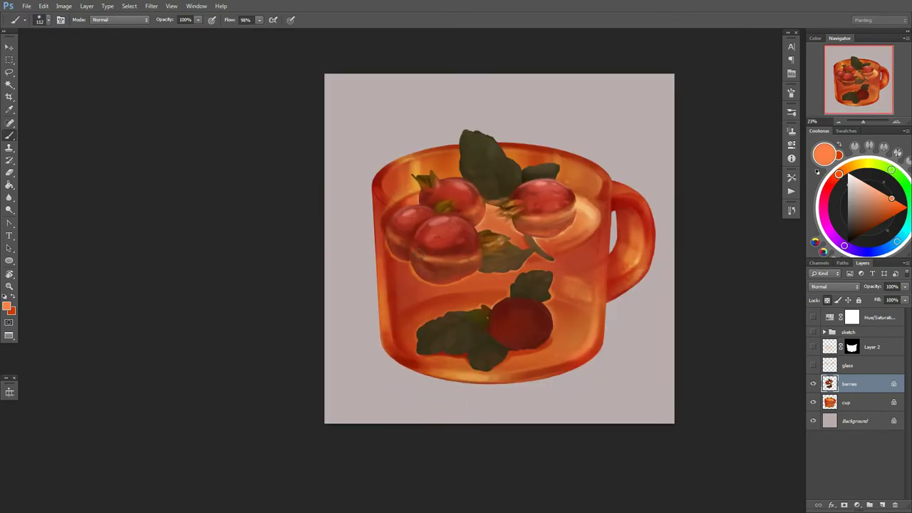
left_click(579, 207, "alt")
scroll(452, 199, "up", 2)
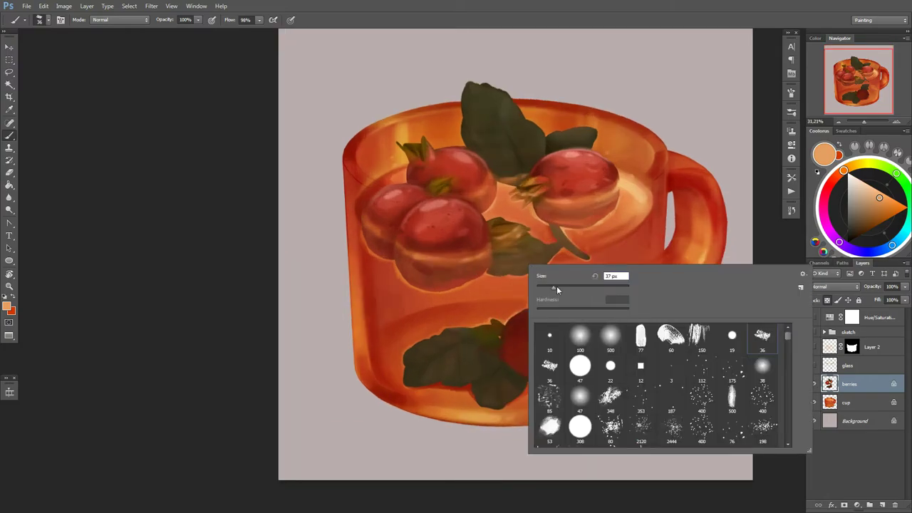
Step: Enlarge the brush and sample darker oranges from the mug
right_click(527, 274)
left_click(485, 251)
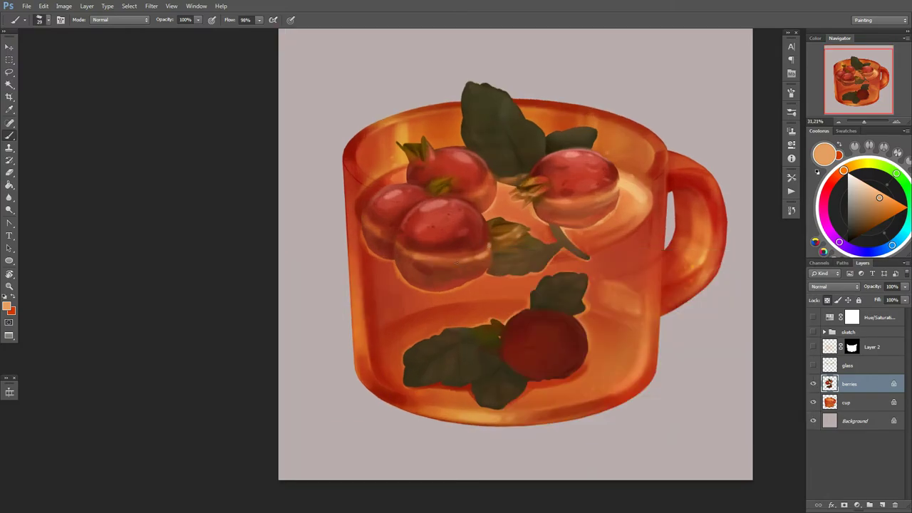
right_click(475, 261)
left_click(469, 251)
left_click(506, 308, "alt")
left_click(574, 317, "alt")
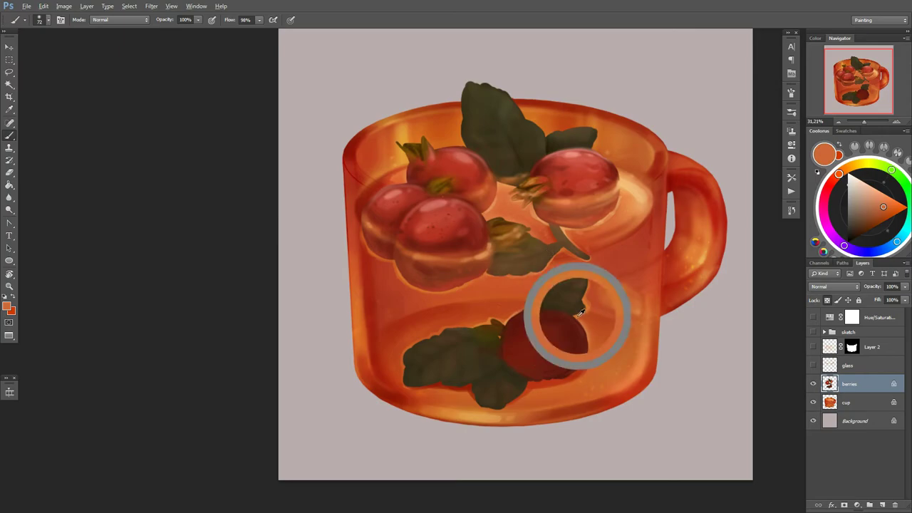
right_click(468, 261)
Step: Sample deeper reds from the berries and adjust the brush size
left_click(449, 242, "alt")
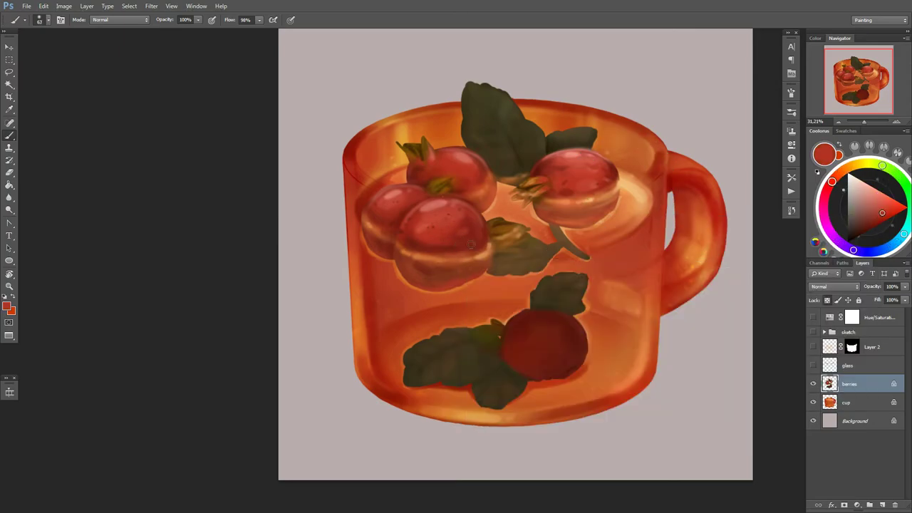
left_click(473, 233, "alt")
left_click(465, 228, "alt")
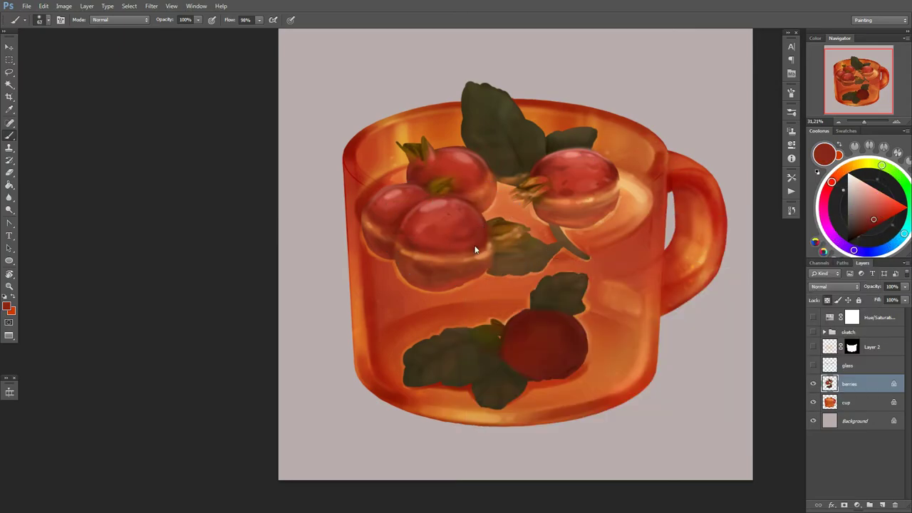
right_click(452, 238)
key("Escape")
scroll(473, 169, "down", 1)
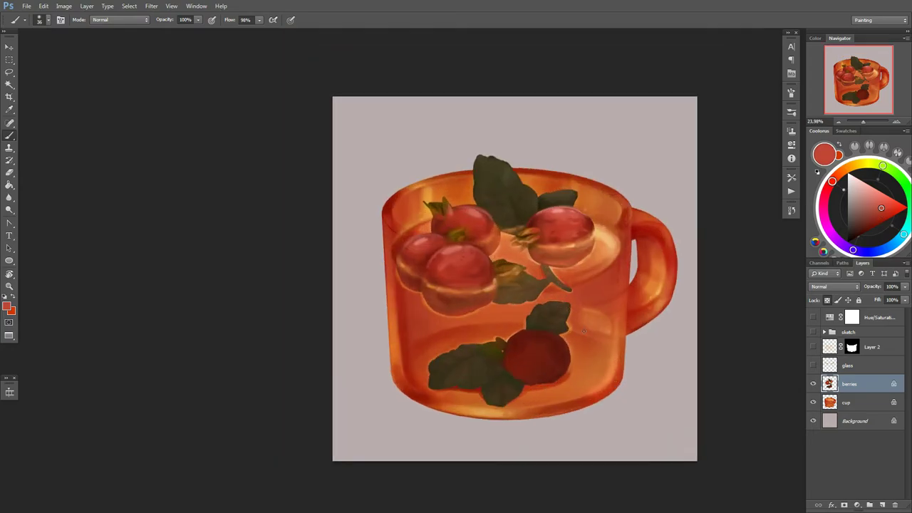
scroll(473, 169, "up", 1)
right_click(505, 208)
key("Escape")
Step: Paint small orange strokes on the top berry's stem, then sample a dark red-brown
left_click(449, 220, "alt")
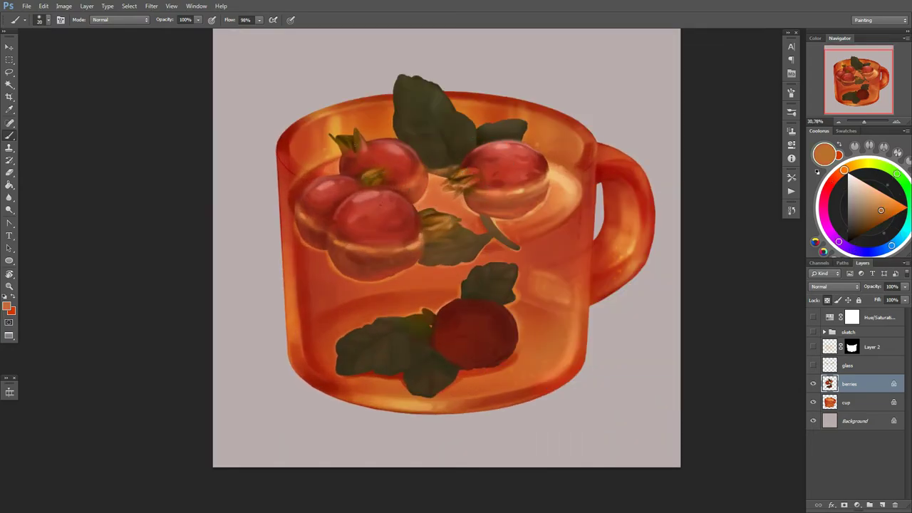
left_click(341, 146, "alt")
mouse_move(335, 135)
left_mouse_down()
mouse_move(348, 140)
mouse_move(346, 153)
left_mouse_up()
left_click(335, 146, "alt")
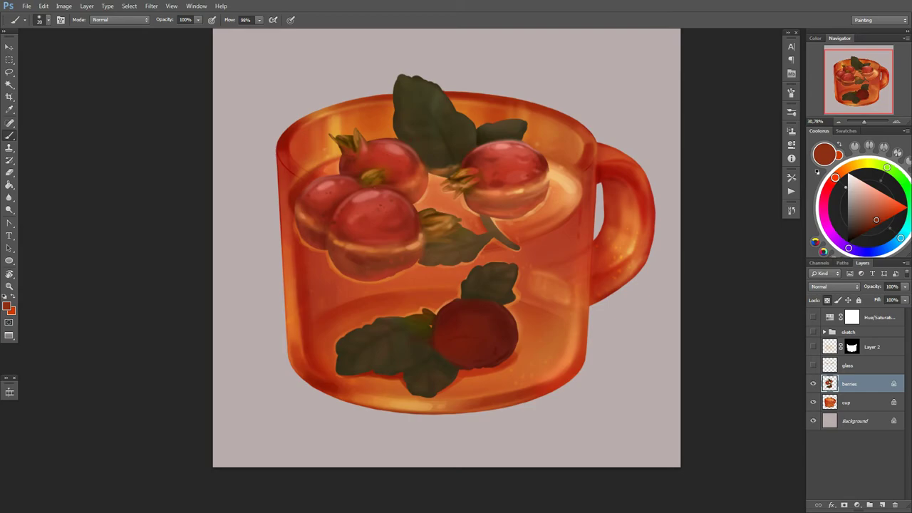
Step: Repeatedly adjust the brush size for the next berry touches
scroll(446, 275, "down", 1)
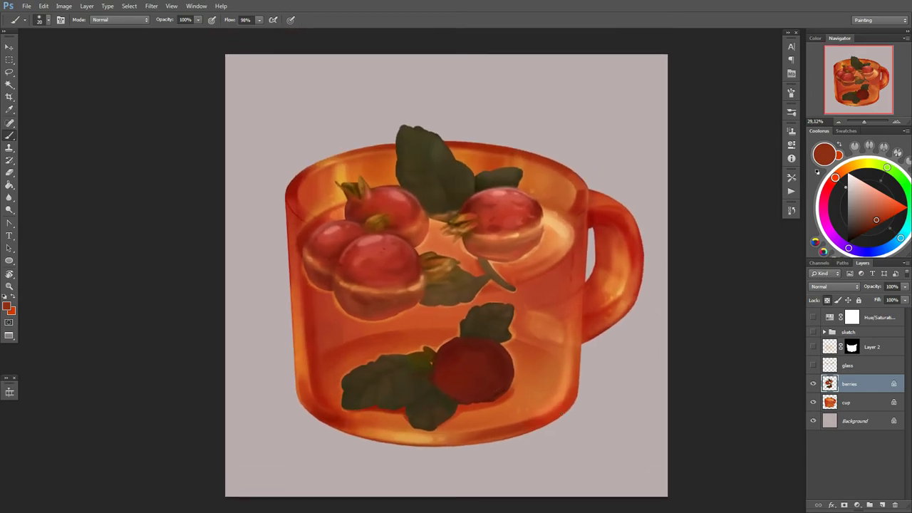
right_click(554, 295)
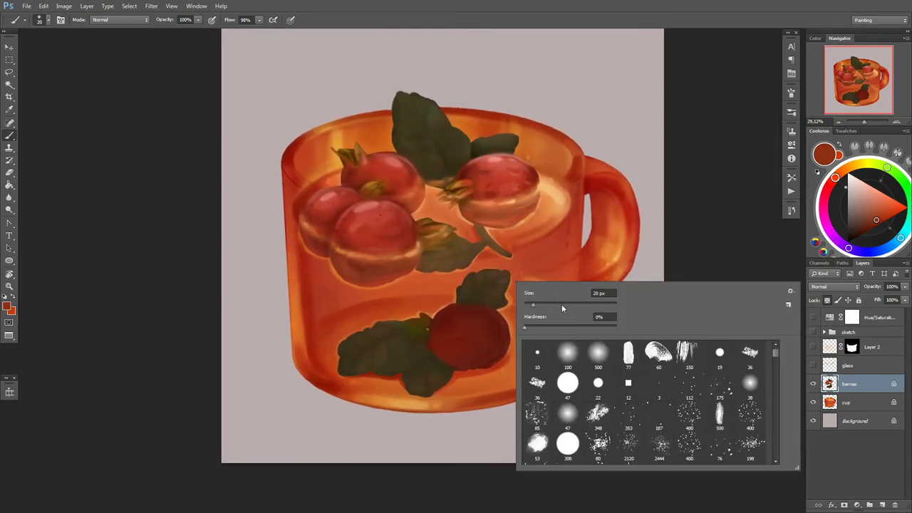
key("Escape")
right_click(521, 315)
right_click(568, 318)
key("Escape")
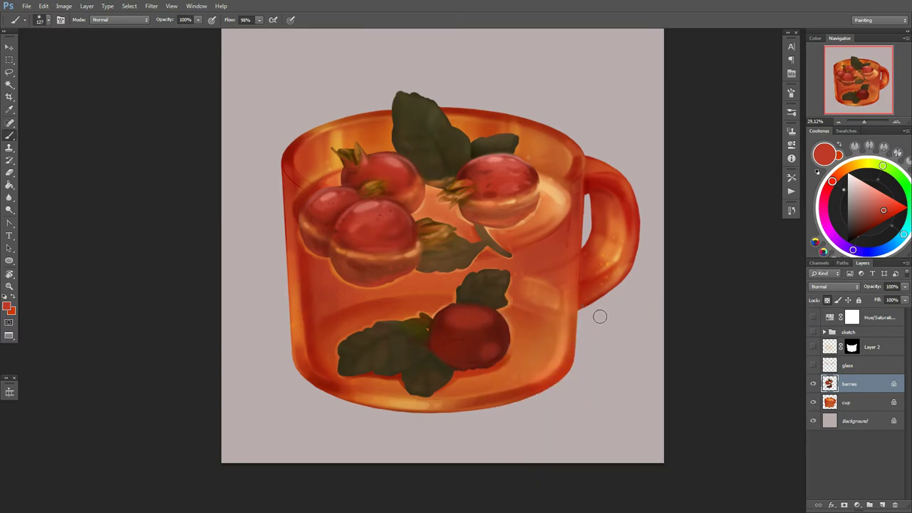
right_click(620, 306)
key("Escape")
scroll(584, 307, "up", 2)
right_click(581, 291)
Step: Resize the brush several times over the berries to prepare for speckle detail
key("Escape")
right_click(523, 318)
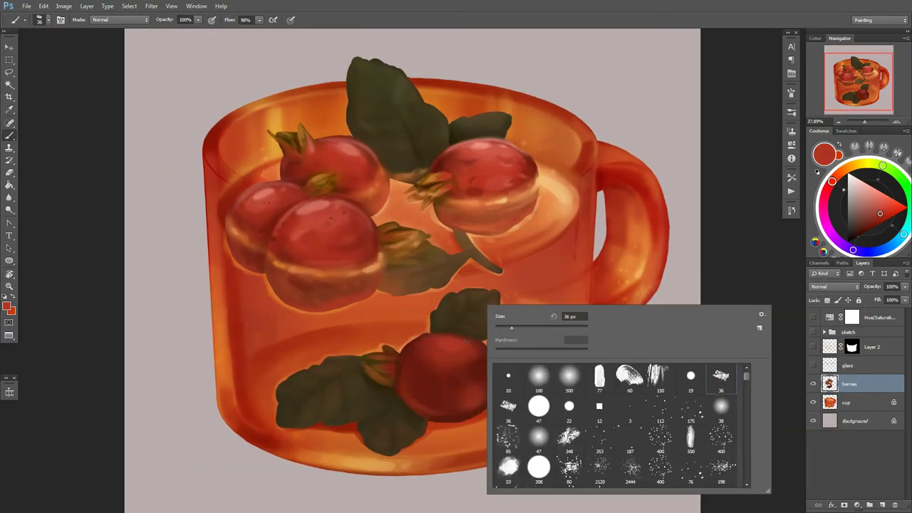
key("Escape")
right_click(476, 379)
key("Escape")
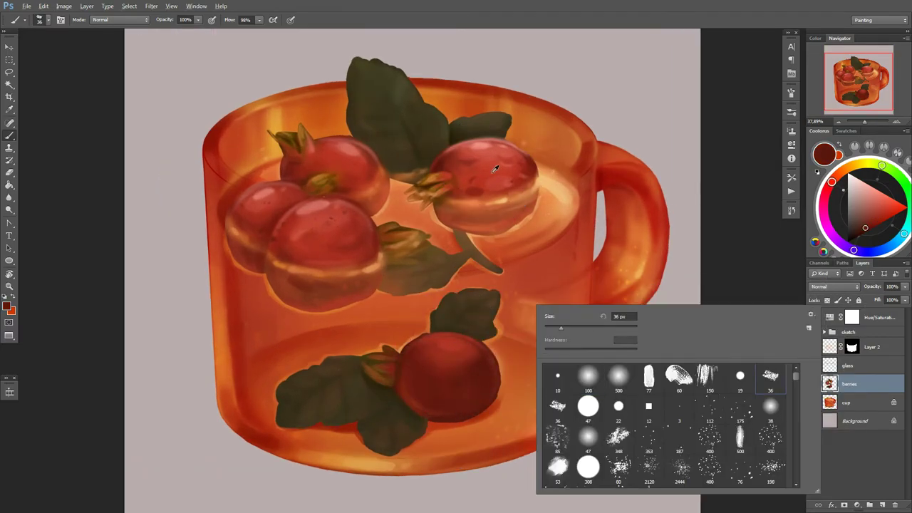
key("Escape")
right_click(503, 378)
key("Escape")
right_click(553, 324)
key("Escape")
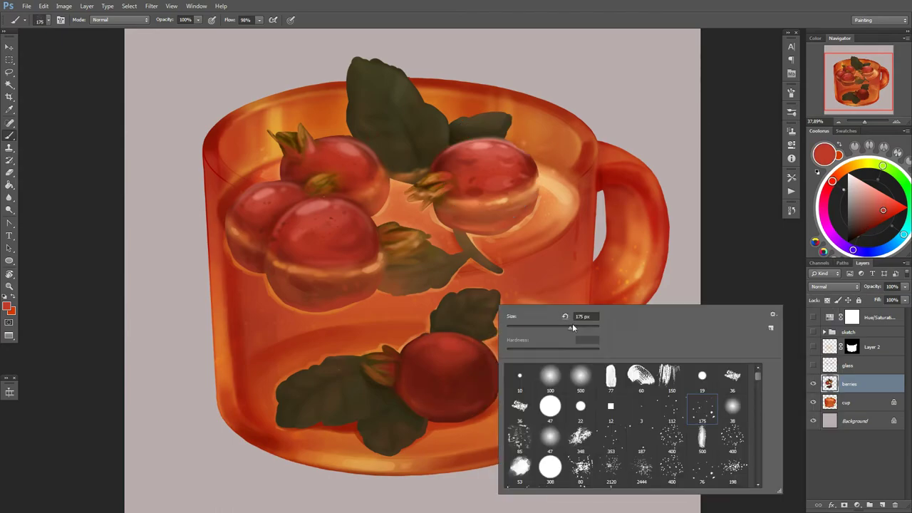
key("Escape")
Step: Sample dark and bright berry reds and shrink the brush for speckles
left_click(470, 380, "alt")
left_click(502, 396, "alt")
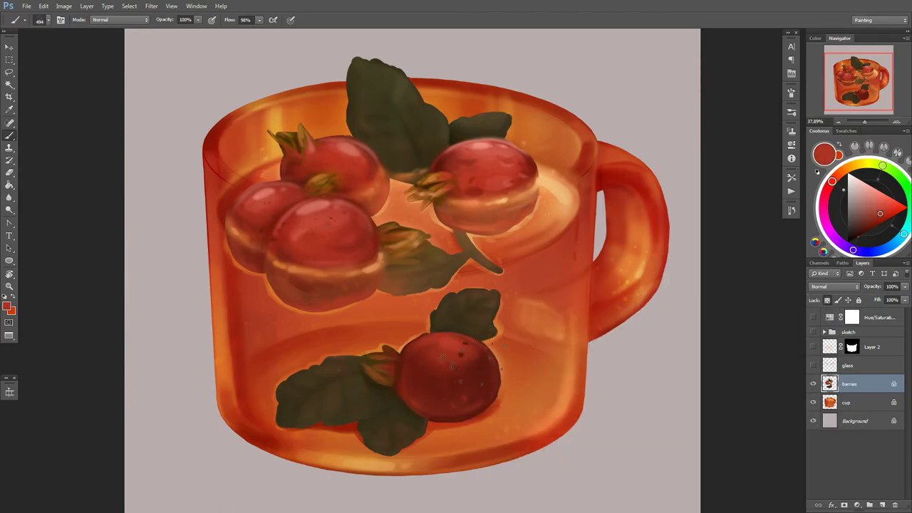
right_click(499, 397)
key("Escape")
left_click(406, 349, "alt")
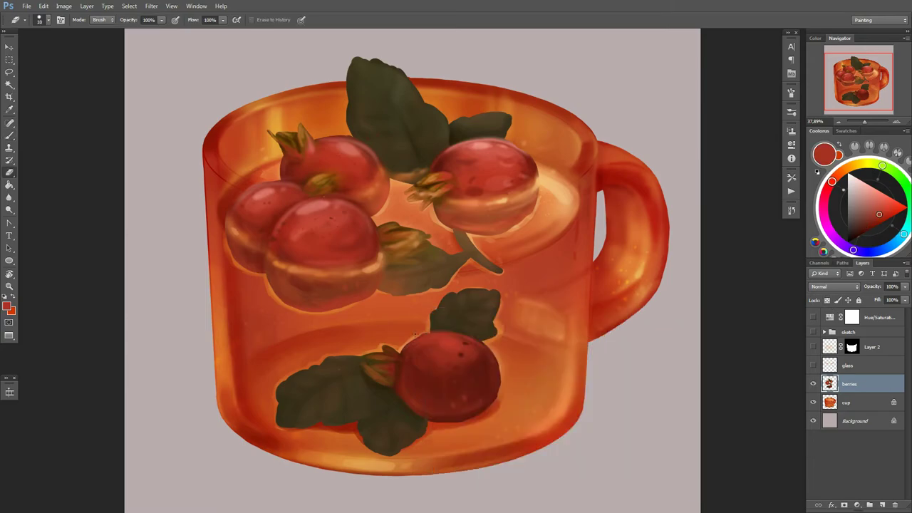
right_click(432, 306)
key("Escape")
right_click(504, 306)
key("Escape")
Step: Sample pink, orange-tan and dark brown from the upper berries for speckling
left_click_drag(528, 371, 501, 355)
right_click(520, 304)
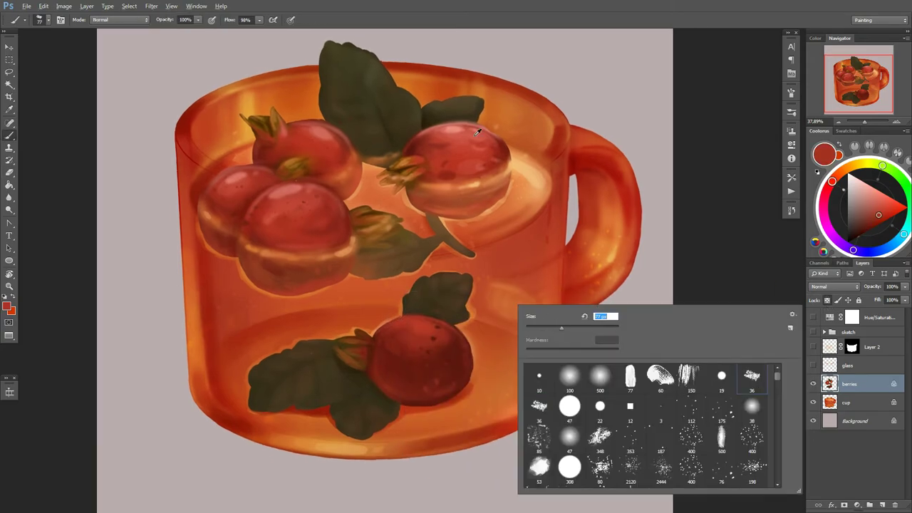
key("Escape")
key("Escape")
left_click(463, 334, "alt")
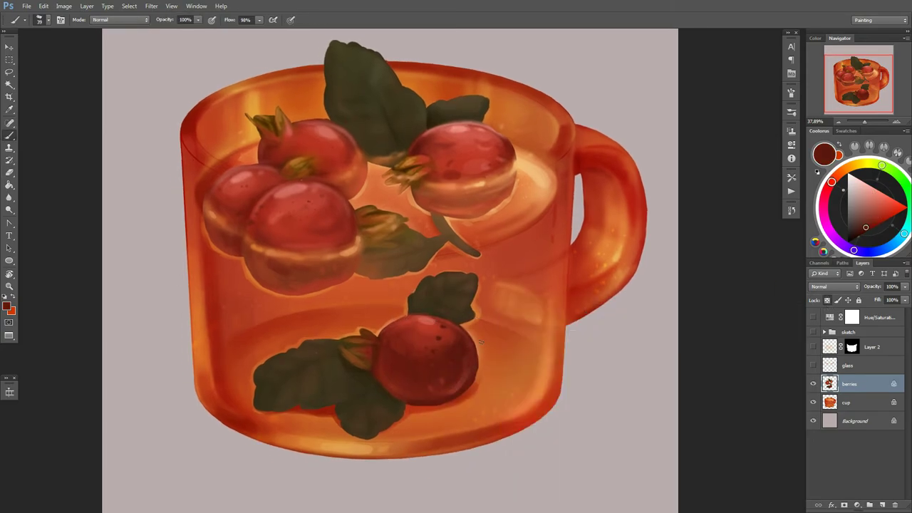
right_click(439, 303)
key("Escape")
left_click(426, 318, "alt")
left_click(442, 299, "alt")
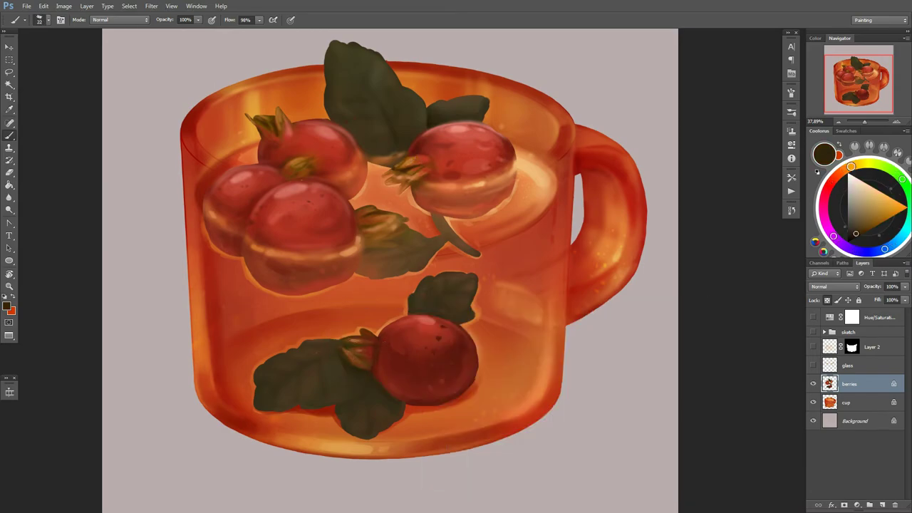
scroll(442, 299, "up", 1, "alt")
key("bracketright")
Step: Resize the brush near the mug's top and pick up the leaf's olive green
left_click_drag(490, 204, 490, 276)
right_click(491, 275)
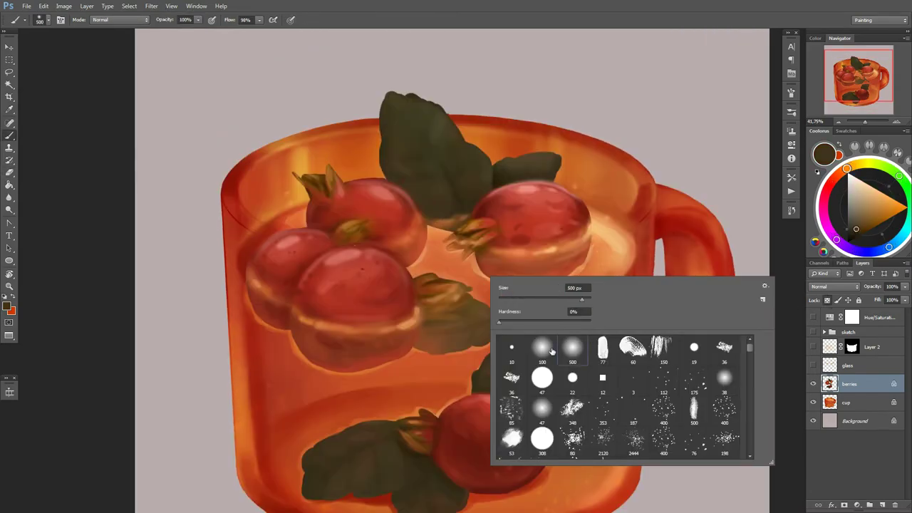
key("Return")
right_click(416, 104)
key("Return")
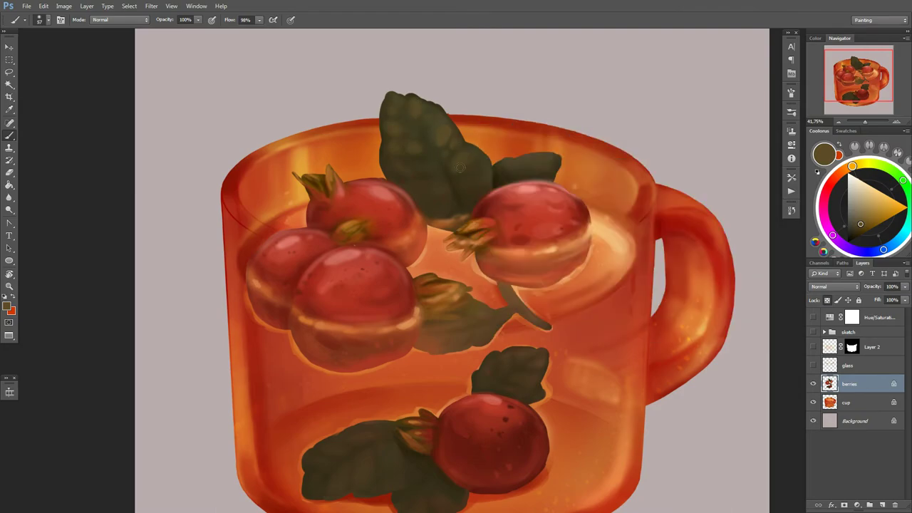
right_click(467, 163)
key("Return")
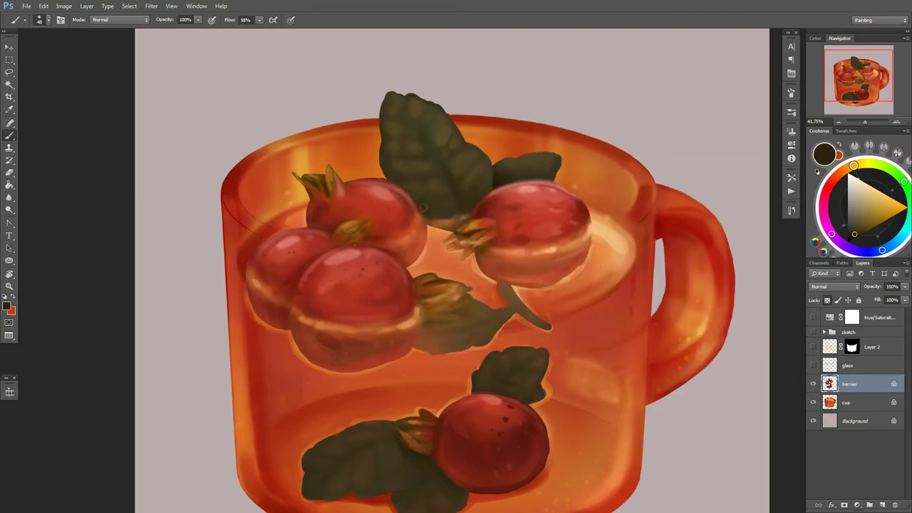
right_click(438, 188)
key("Return")
right_click(438, 140)
key("Return")
left_click(439, 147, "alt")
Step: Darken the top leaf's upper-right edge with a smaller brush and darker green
scroll(429, 142, "up", 2)
right_click(479, 138)
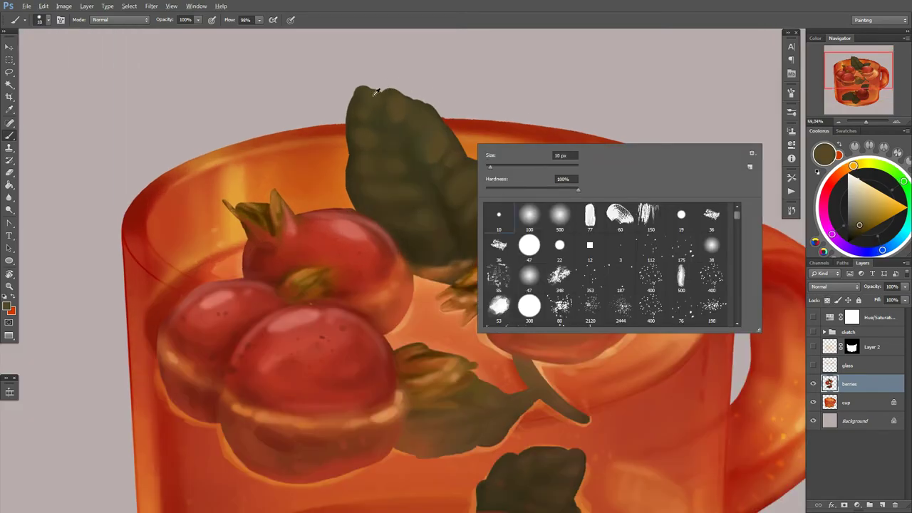
key("Return")
left_click_drag(400, 93, 472, 159)
left_click(351, 158, "alt")
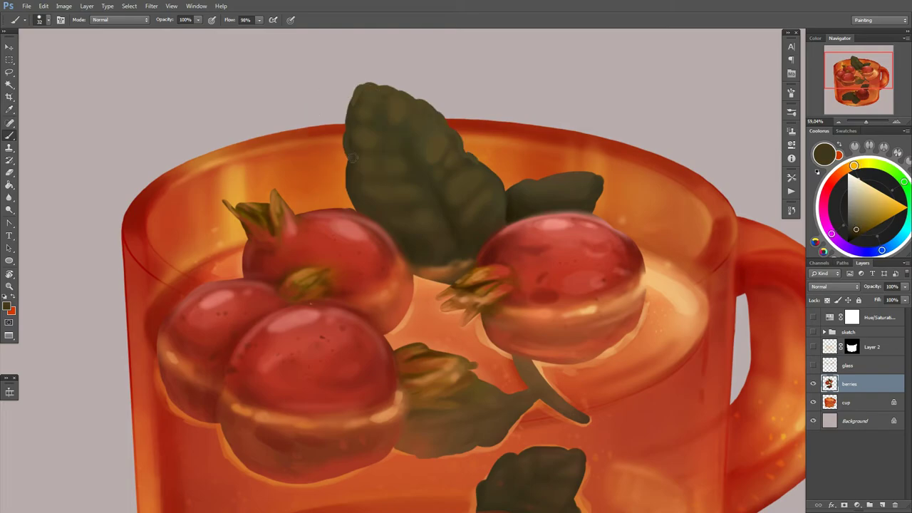
Step: Darken the right and lower edges of the dark lower leaves
scroll(481, 345, "down", 3)
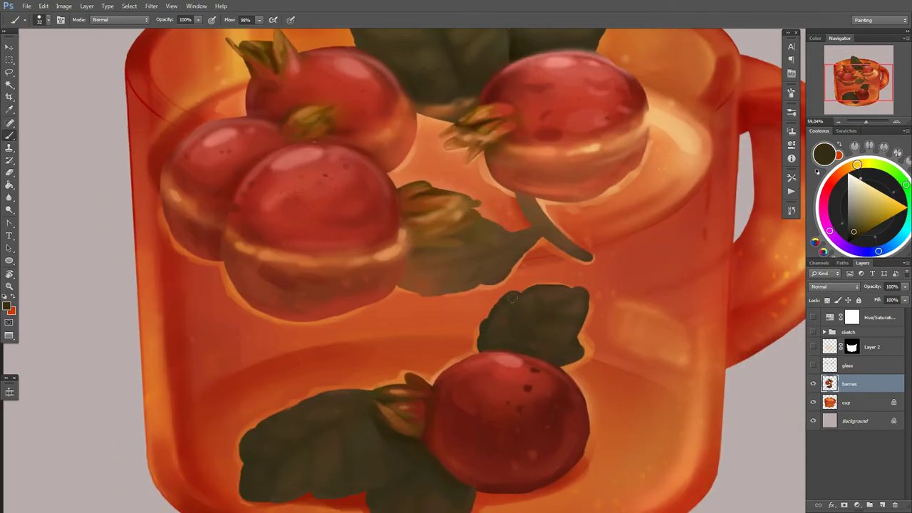
left_click(556, 284, "alt")
left_click_drag(589, 307, 561, 363)
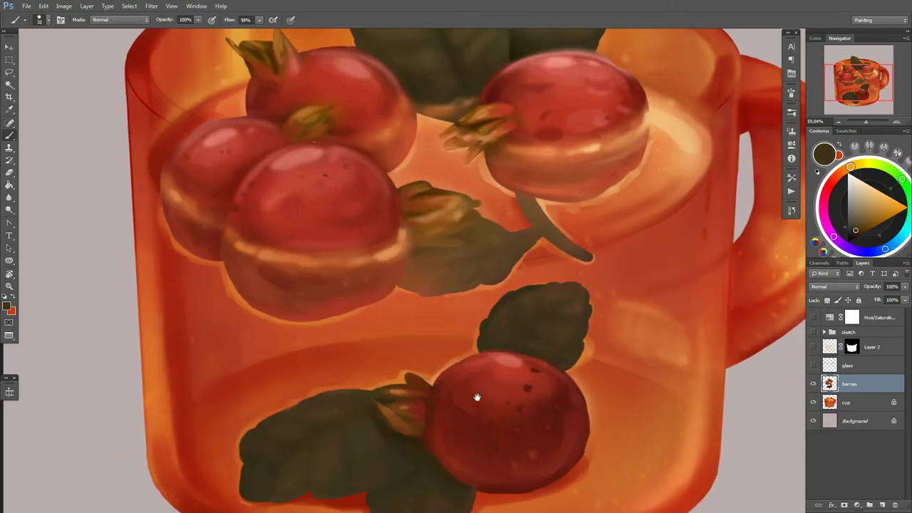
left_click_drag(477, 397, 559, 329)
left_click(335, 388, "alt")
left_click_drag(355, 430, 405, 427)
key("e")
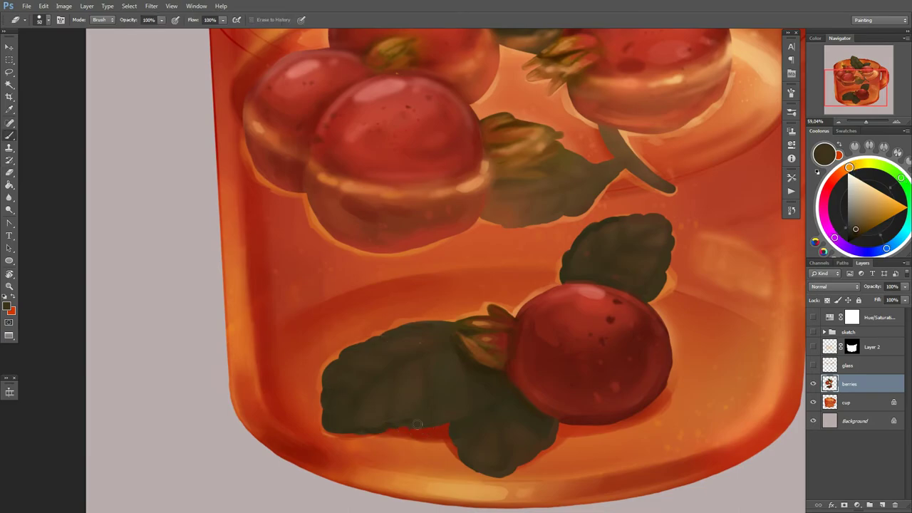
key("b")
Step: Sample darker olive greens from the upper leaves and enlarge the brush
scroll(599, 241, "up", 4)
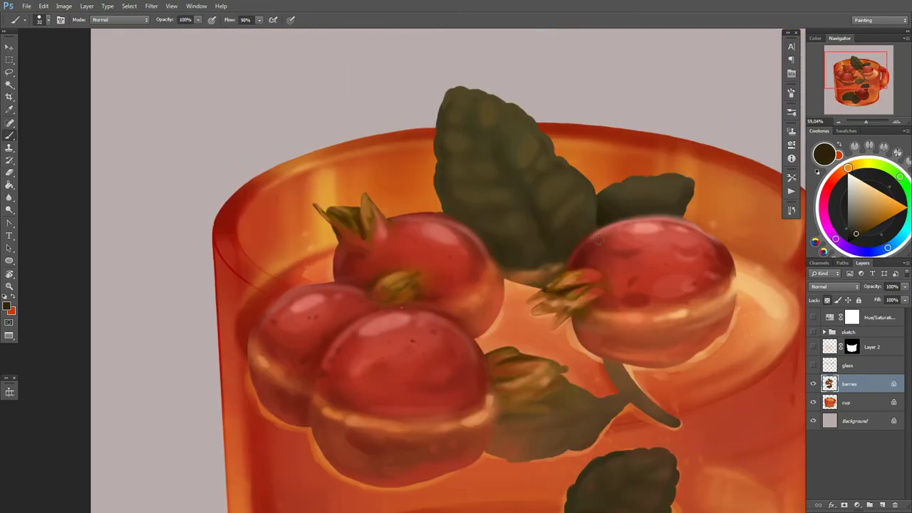
right_click(598, 241)
left_click_drag(639, 226, 624, 242)
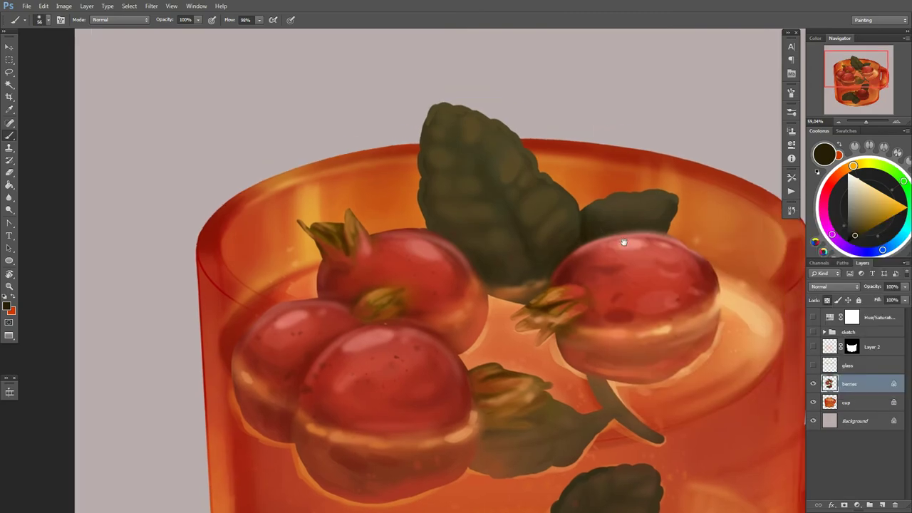
left_click(644, 211, "alt")
left_click(491, 164, "alt")
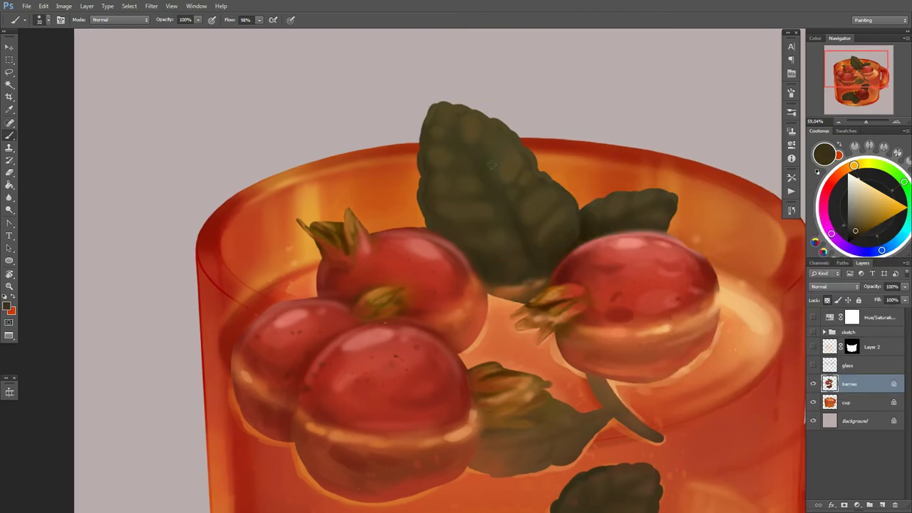
key("bracketright")
key("bracketright")
key("bracketright")
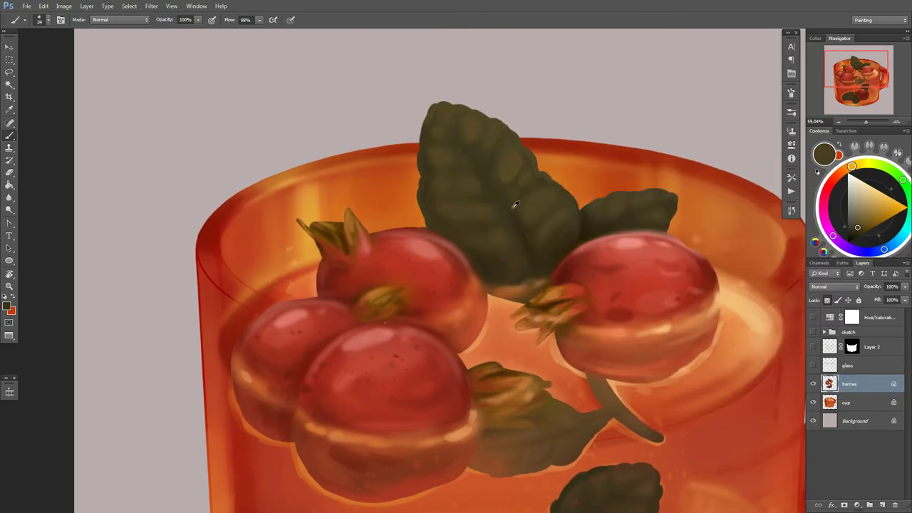
left_click(527, 227, "alt")
Step: Adjust the brush size in the preset picker, first smaller, then larger
scroll(536, 203, "down", 3)
scroll(546, 275, "up", 1)
right_click(564, 303)
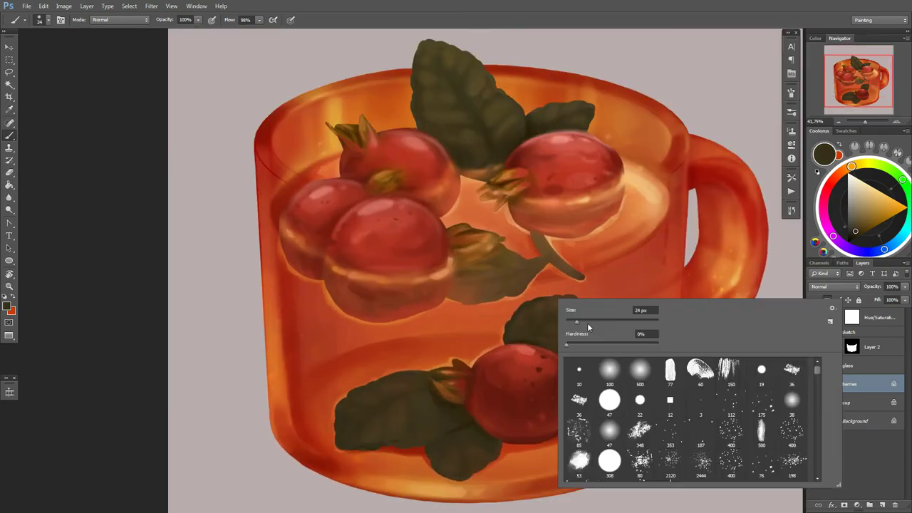
right_click(592, 307)
left_click(525, 316, "alt")
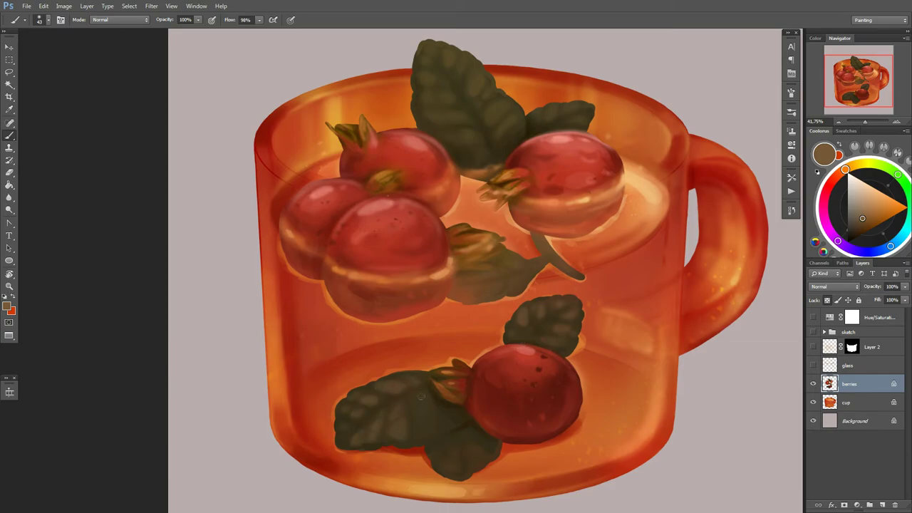
right_click(439, 303)
right_click(471, 303)
left_click_drag(552, 340, 636, 340)
Step: Sample dark brown, a leaf colour and a pale gold near the mug's top edge
left_click(479, 421, "alt")
right_click(479, 422)
left_click(385, 437, "alt")
left_click_drag(594, 113, 604, 248)
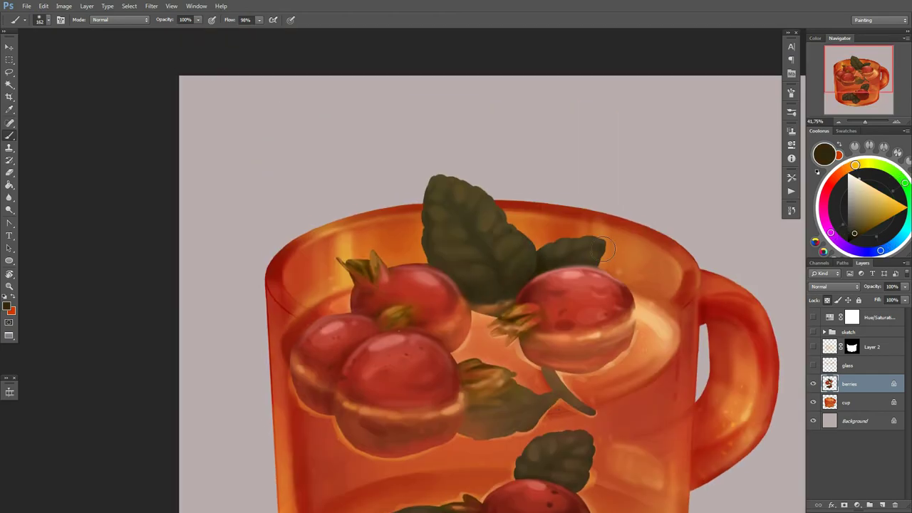
left_click(615, 251, "alt")
scroll(621, 250, "down", 2)
left_click(613, 270, "alt")
Step: Switch the brush to Overlay and glaze the leaves brighter with a large brush
right_click(590, 242)
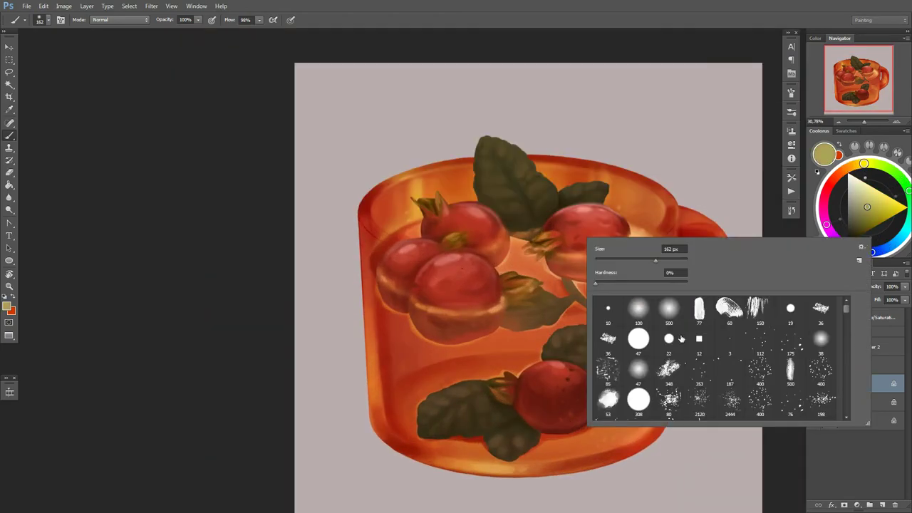
left_click(120, 19)
left_click(107, 154)
right_click(520, 308)
left_click_drag(587, 327, 612, 326)
left_click_drag(492, 146, 570, 199)
left_click_drag(435, 399, 499, 425)
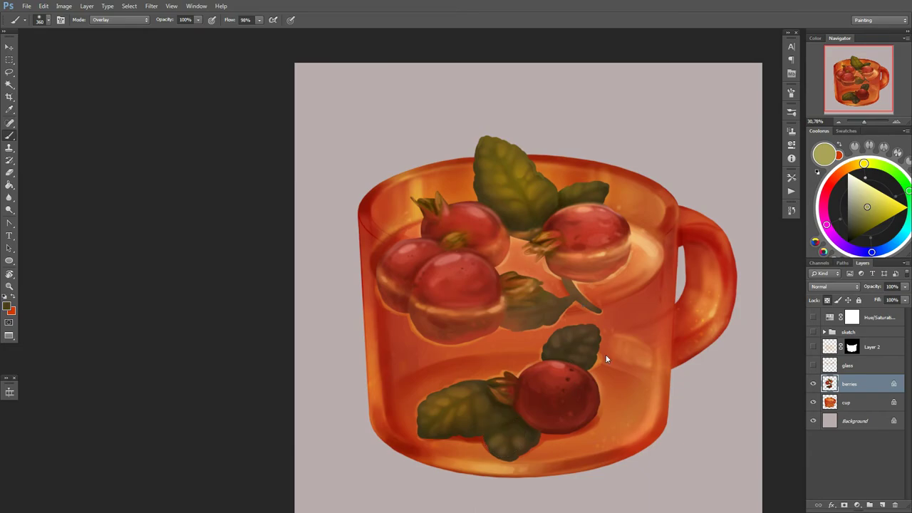
Step: Glaze warm gold over the right berry's highlight and around the middle leaf
left_click(607, 359, "alt")
left_click_drag(428, 400, 577, 346)
right_click(600, 307)
left_click_drag(442, 407, 635, 267)
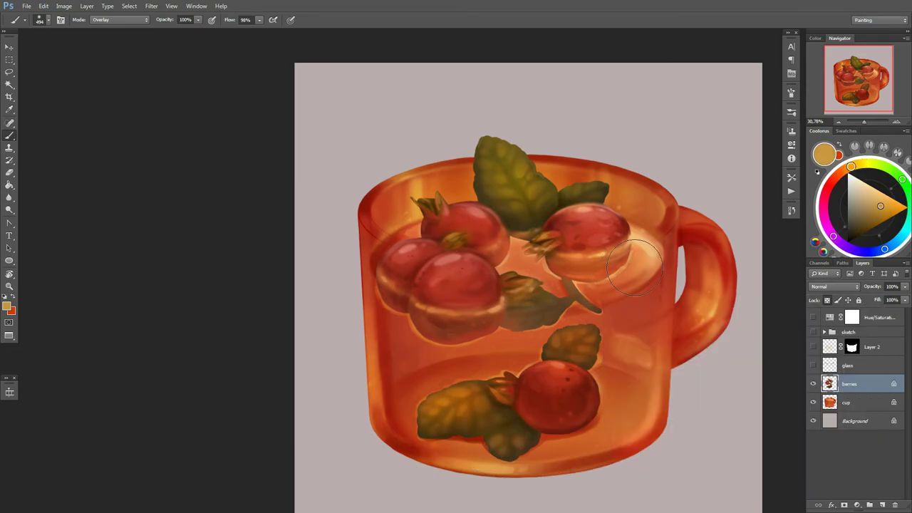
left_click_drag(528, 305, 445, 329)
Step: Return to Normal mode, sample reds and oranges, and speckle the lower berry
left_click(120, 19)
left_click(107, 23)
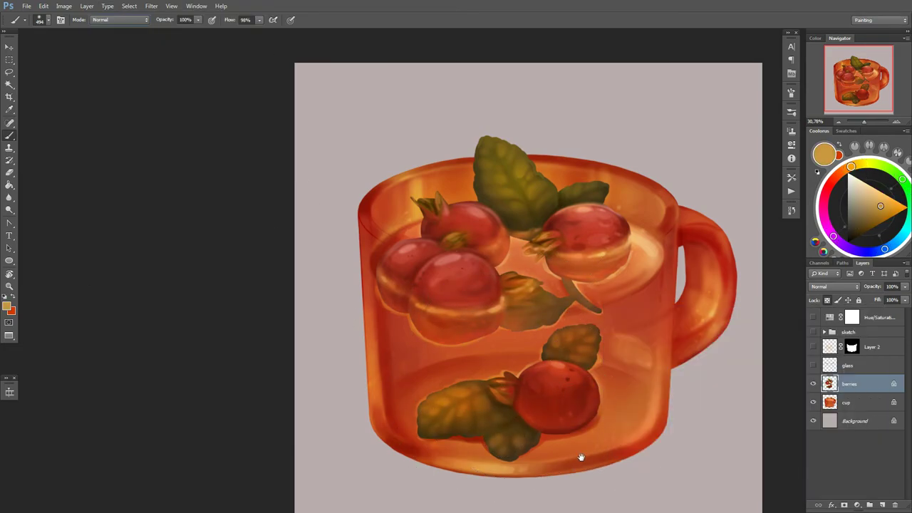
left_click_drag(604, 377, 595, 362)
right_click(597, 306)
left_click(534, 336, "alt")
right_click(526, 306)
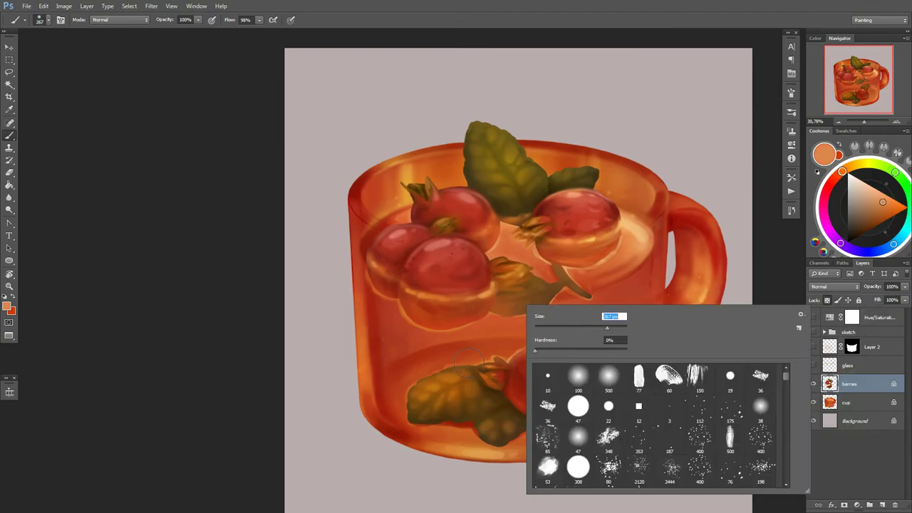
left_click(548, 377, "alt")
right_click(539, 305)
scroll(501, 371, "down", 1)
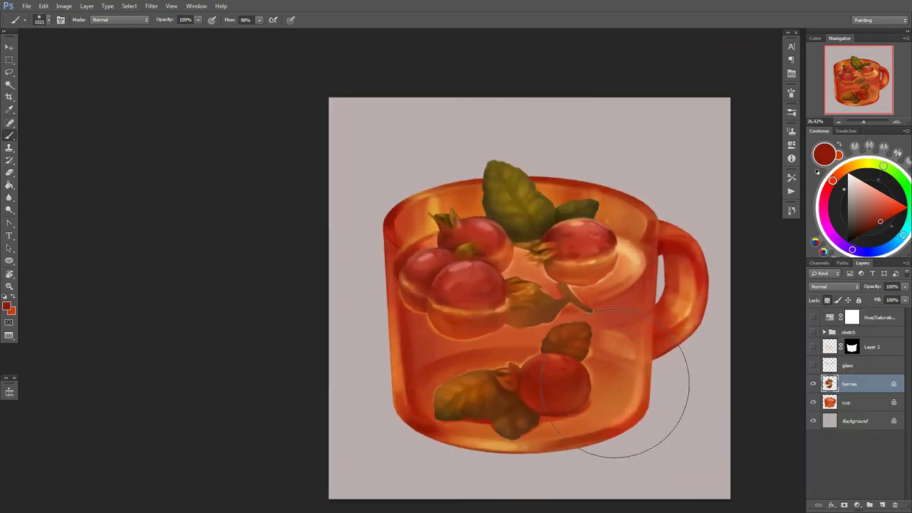
left_click(628, 370, "alt")
mouse_move(527, 385)
left_mouse_down()
mouse_move(611, 397)
mouse_move(613, 389)
left_mouse_up()
Step: Refine the speckles with lighter oranges and a smaller brush
right_click(556, 304)
left_click(479, 339, "alt")
right_click(590, 304)
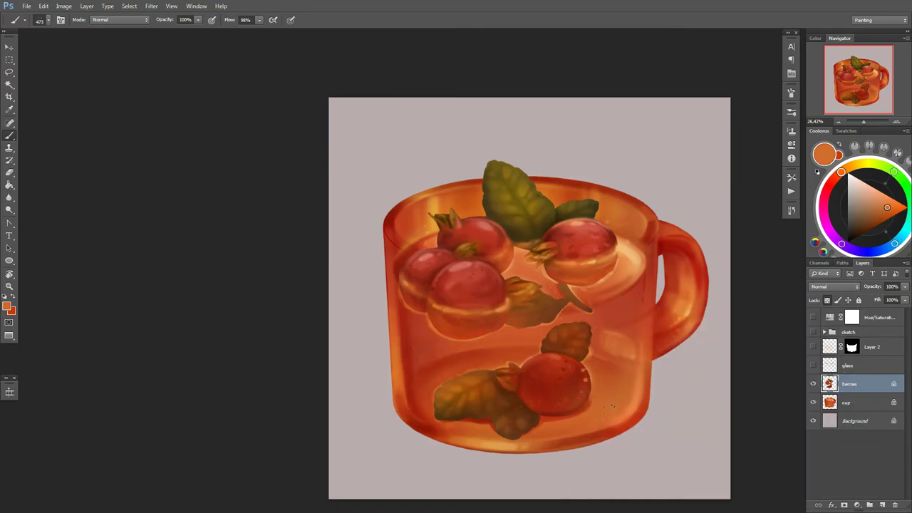
right_click(506, 305)
right_click(440, 306)
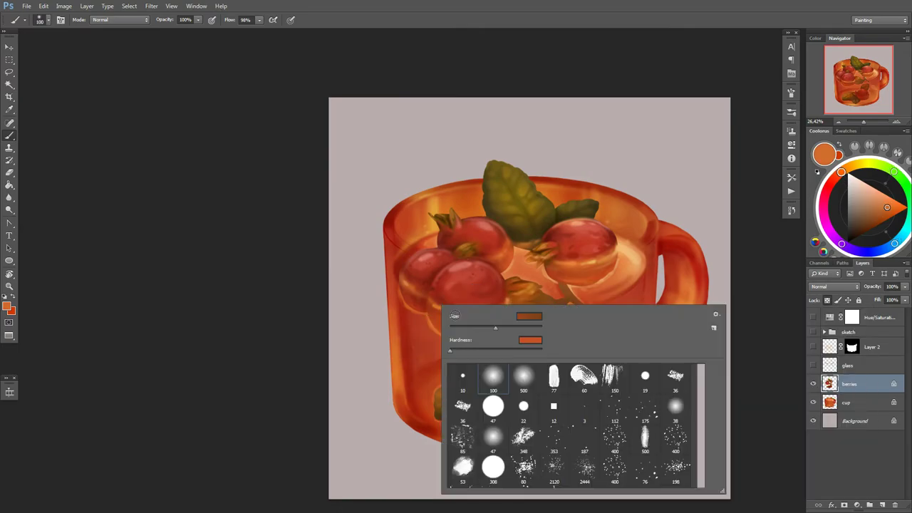
right_click(464, 305)
left_click(571, 285, "alt")
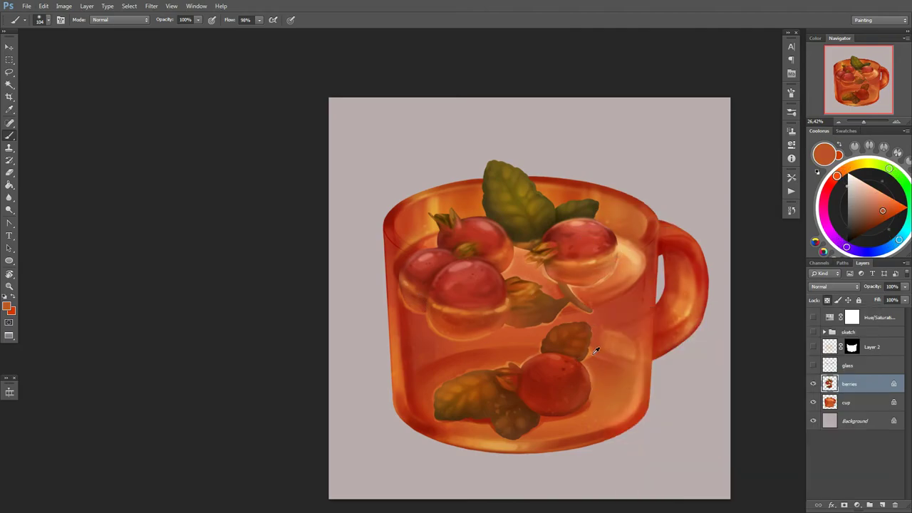
left_click(587, 321, "alt")
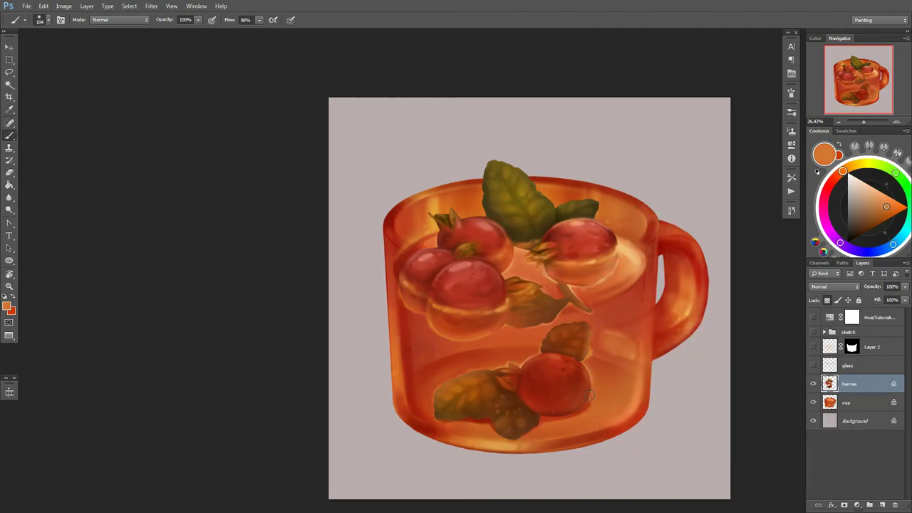
right_click(589, 350)
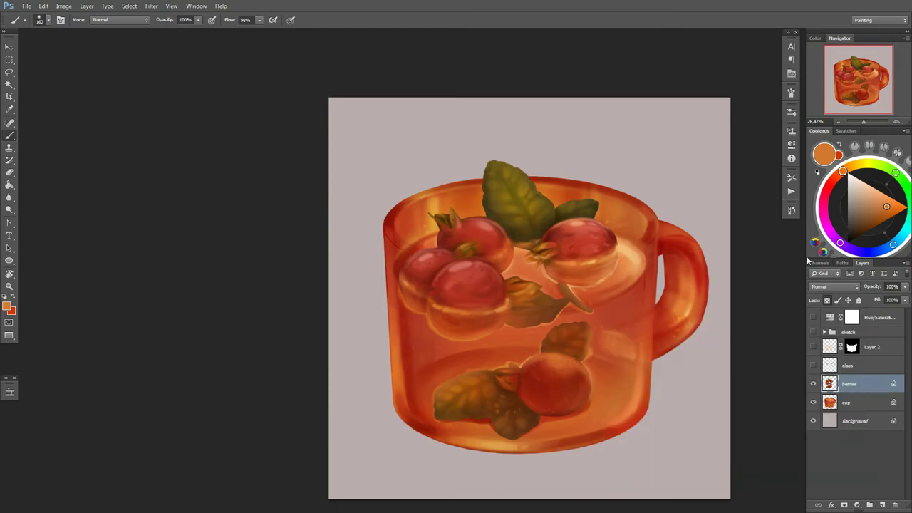
right_click(628, 305)
left_click(573, 362, "alt")
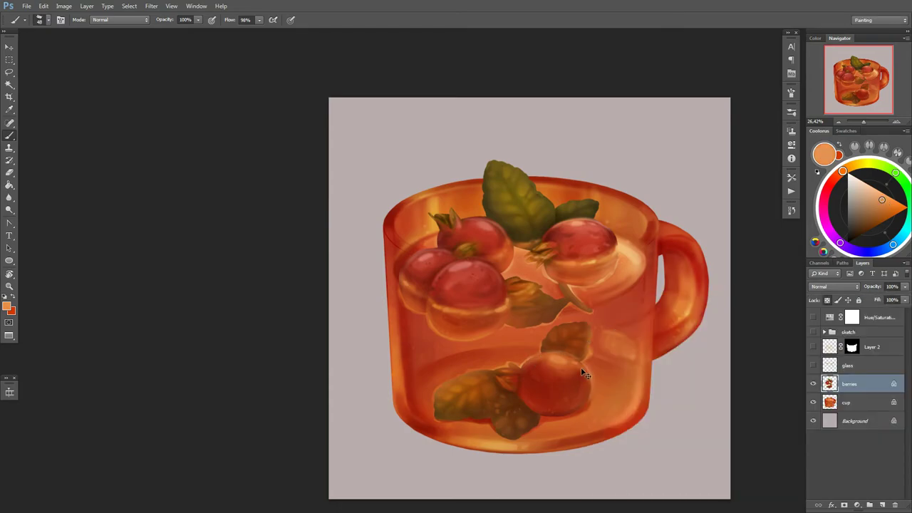
Step: Zoom out, make Layer 2 and the glass layer visible, and select Layer 2
key("ctrl+minus")
left_click(813, 347)
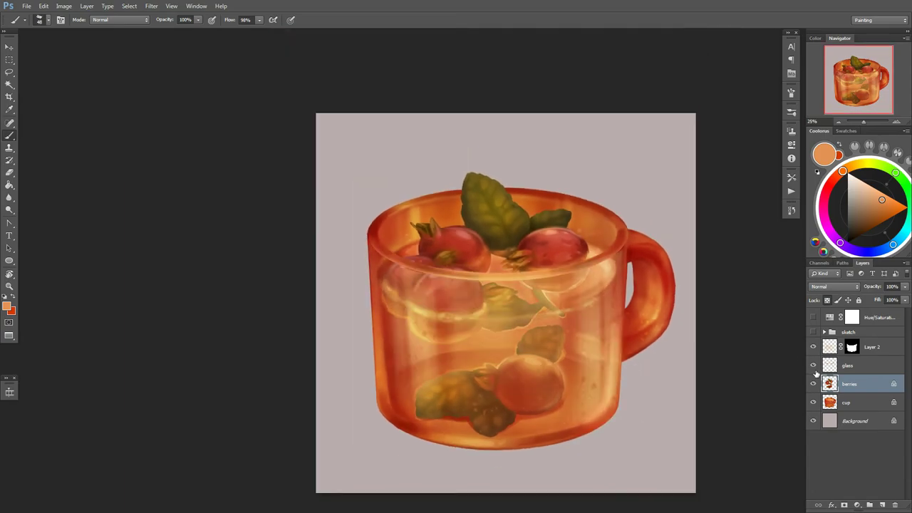
left_click(814, 365)
left_click(872, 347)
key("e")
right_click(510, 304)
key("Escape")
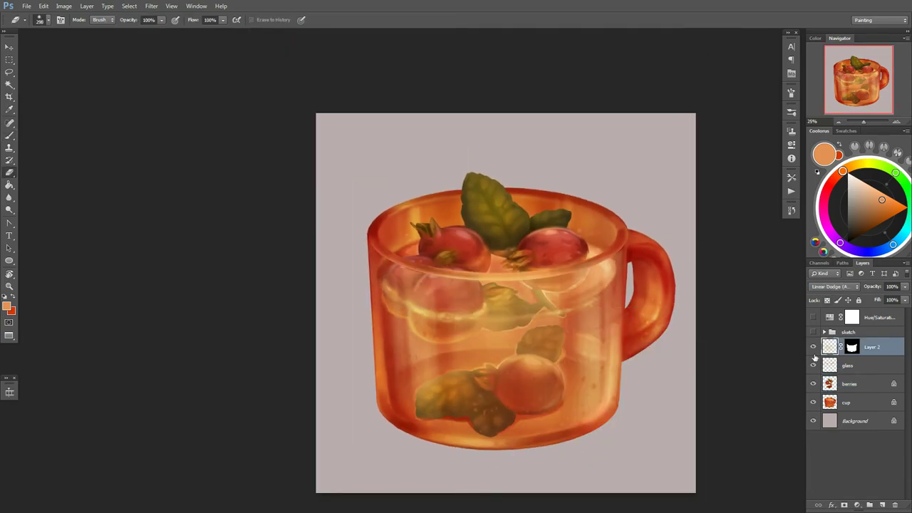
Step: Hide Layer 2, select the cup layer, and sample a darker red from the cup
left_click(813, 346)
left_click(846, 402)
key("b")
right_click(453, 303)
key("Escape")
left_click(419, 335, "alt")
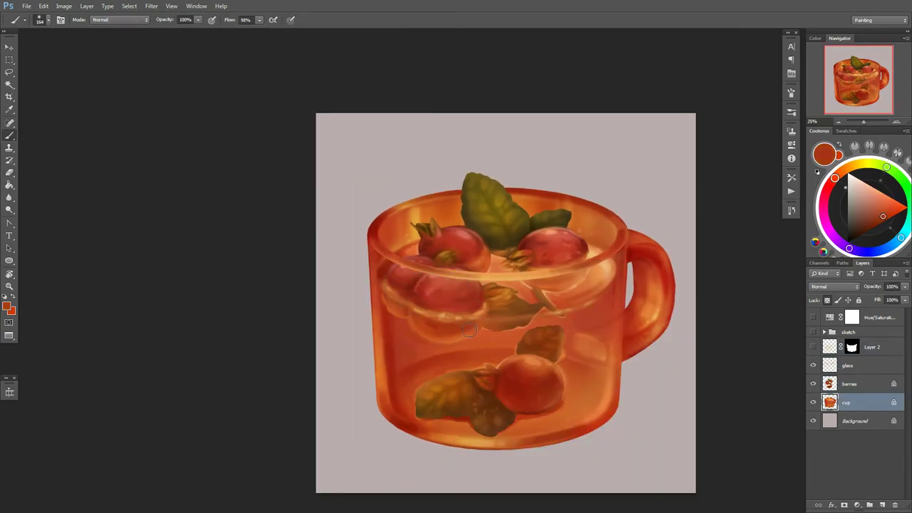
key("alt+bracketright")
key("alt+bracketleft")
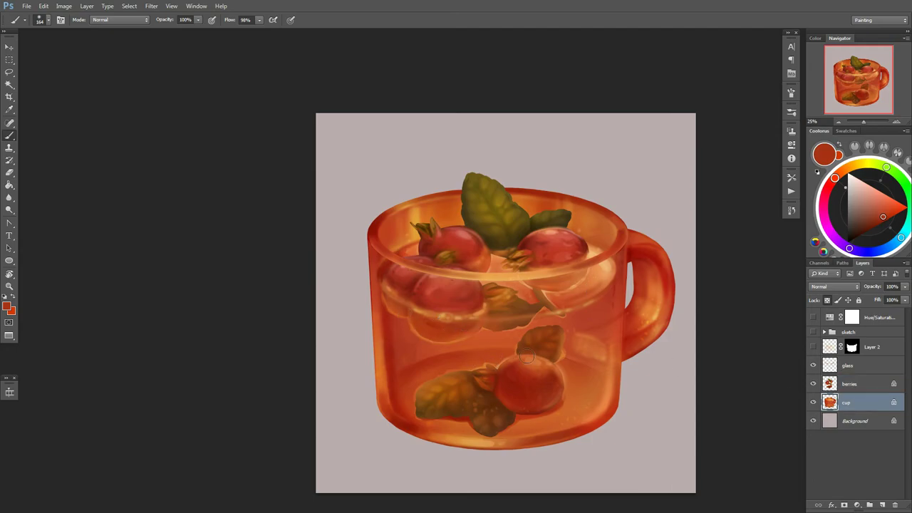
left_click(500, 365, "alt")
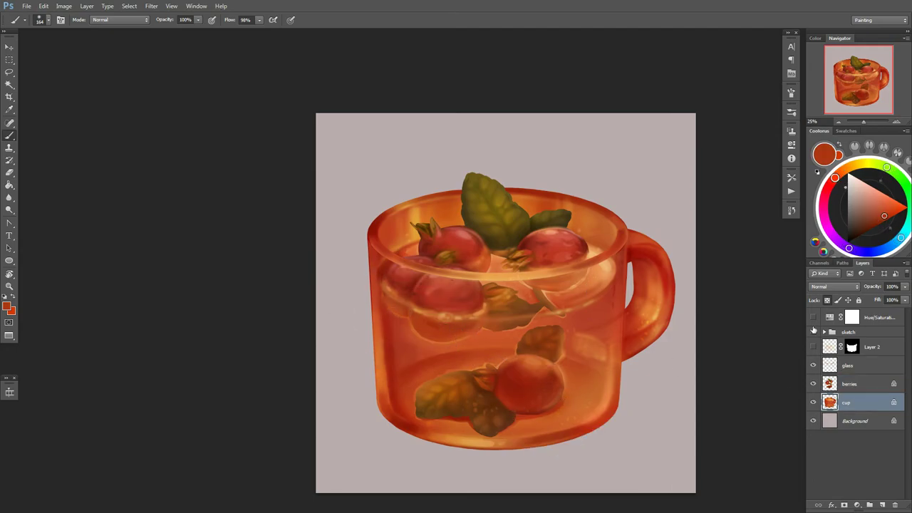
Step: Recentre the mug, pick a lighter orange from the cup, and enlarge the brush
left_click_drag(576, 395, 547, 399)
mouse_move(688, 417)
left_mouse_down()
mouse_move(666, 422)
mouse_move(452, 385)
left_mouse_up()
key("ctrl+plus")
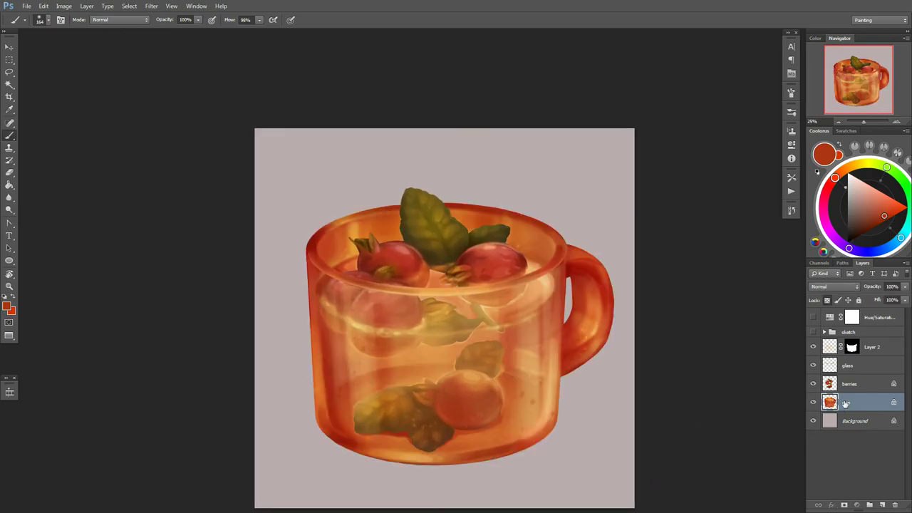
scroll(363, 290, "up", 1)
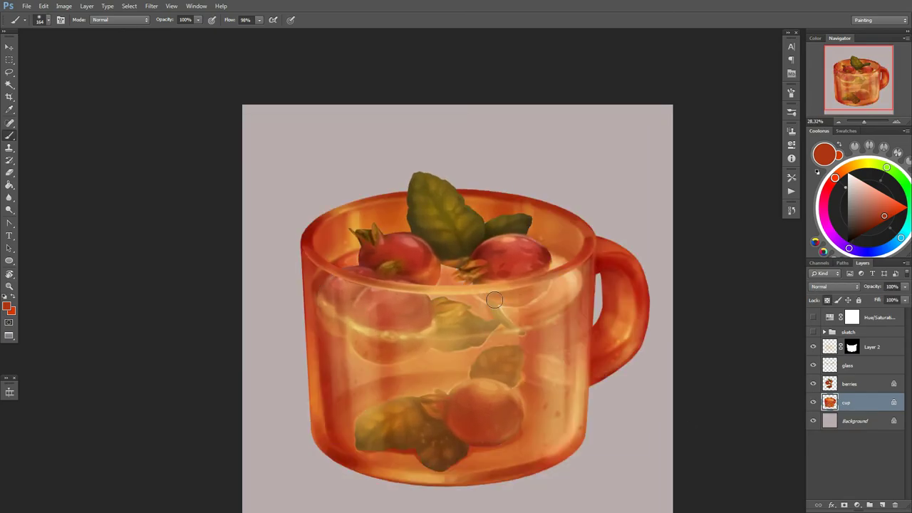
right_click(357, 262)
left_click(366, 288, "alt")
right_click(353, 274)
left_click(339, 267)
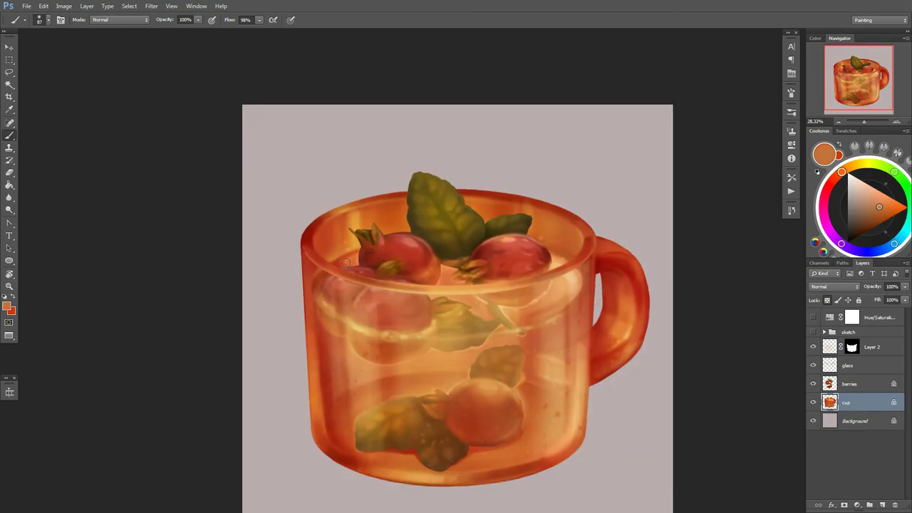
mouse_move(339, 268)
left_mouse_down()
mouse_move(269, 278)
mouse_move(335, 271)
left_mouse_up()
right_click(286, 241)
left_click_drag(452, 356, 484, 302)
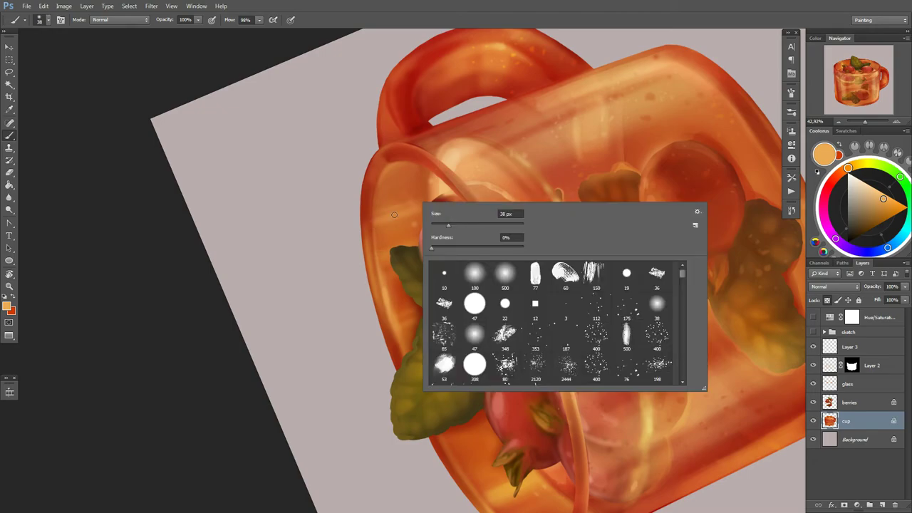
Step: Repaint the mug's glass with a lighter orange and a dark red sampled from the mug
left_click(383, 214, "alt")
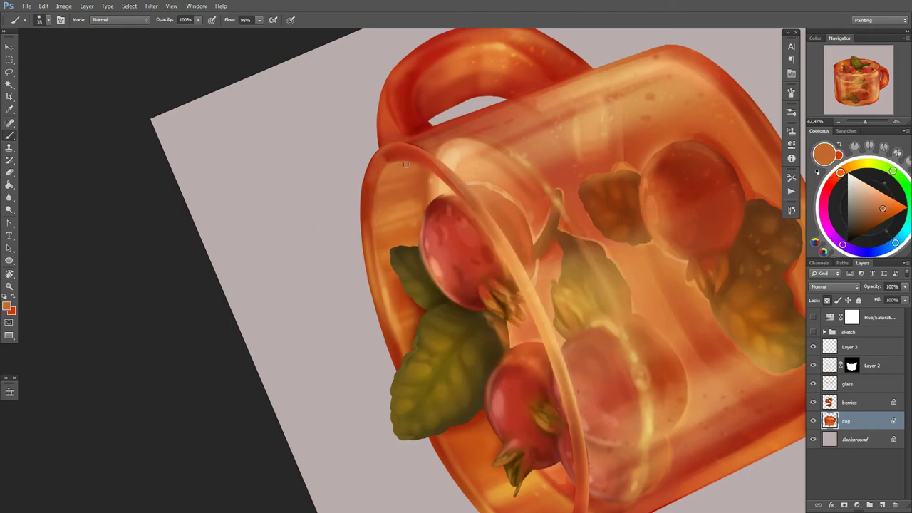
left_click(380, 163, "alt")
left_click(427, 170, "alt")
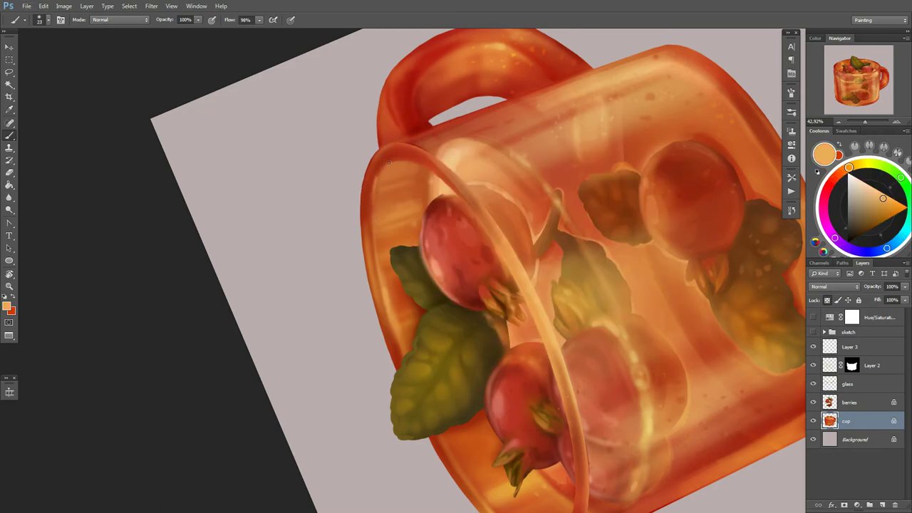
key("Escape")
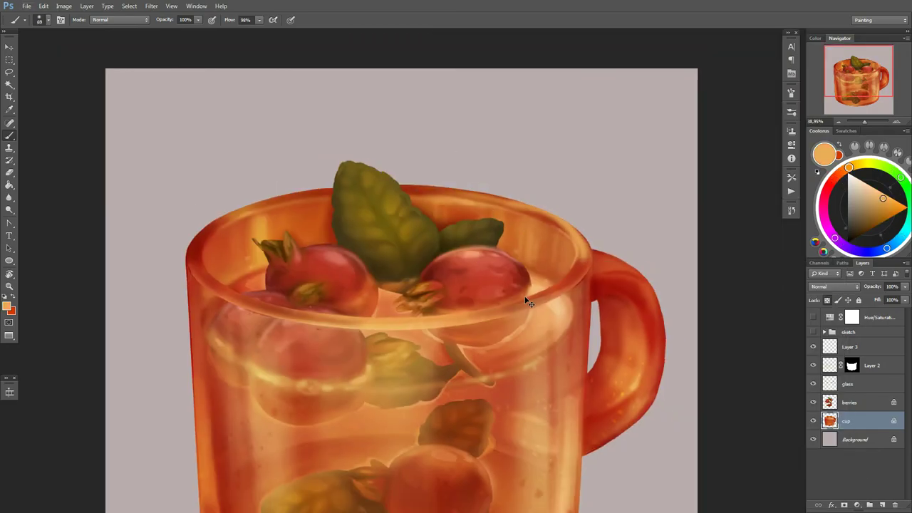
scroll(516, 292, "down", 3)
Step: Resize the brush and add more sampled dark red across the mug's glass
right_click(599, 323)
key("Escape")
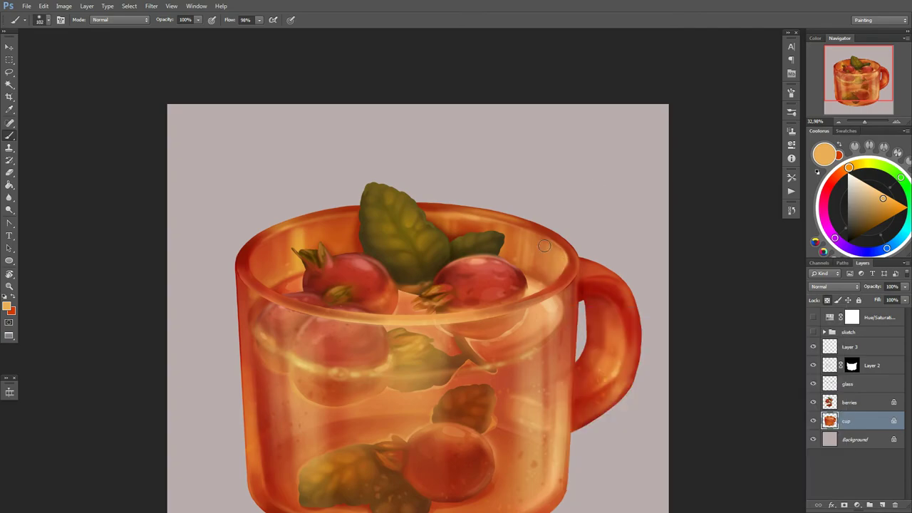
scroll(469, 366, "down", 2)
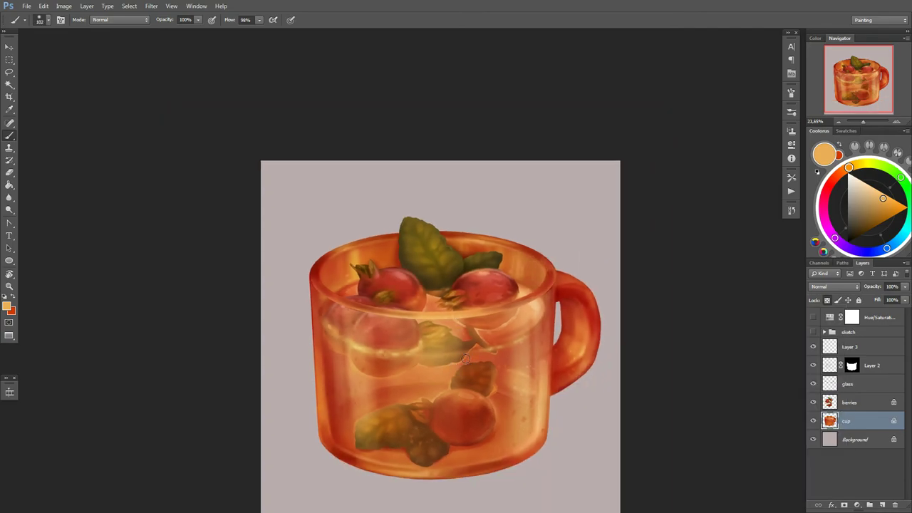
scroll(443, 395, "up", 2)
left_click(437, 214, "alt")
right_click(499, 232)
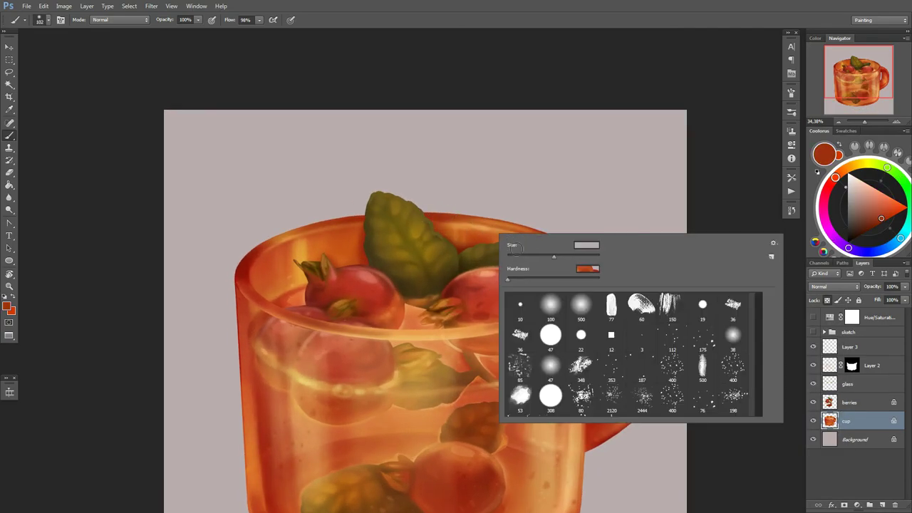
key("Escape")
scroll(625, 401, "down", 2)
scroll(625, 401, "up", 1)
scroll(536, 388, "up", 1)
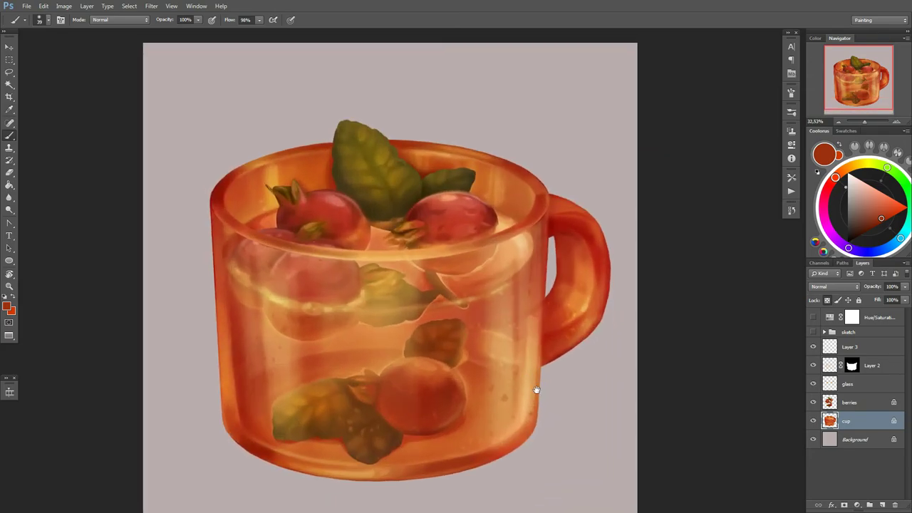
Step: Set the brush to Color mode and pick a green on the berries layer
left_click(120, 19)
left_click(107, 274)
left_click(850, 402)
left_click(907, 204)
right_click(522, 302)
Step: Tint the top leaf a greener colour with the Color-mode brush
key("Escape")
left_click_drag(378, 157, 436, 184)
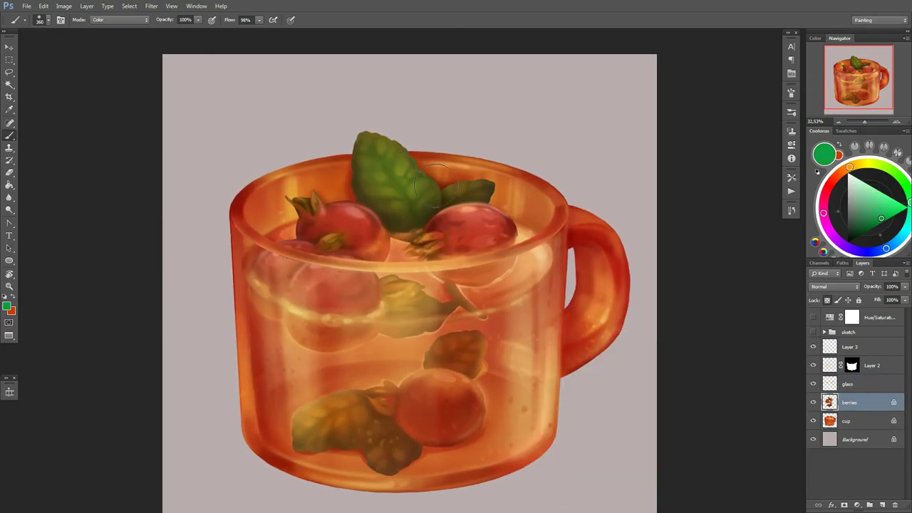
right_click(481, 201)
key("Return")
Step: Paint yellow-green and bright yellow Overlay highlights on the top leaf with a larger brush
left_click(867, 164)
left_click(120, 19)
left_click(107, 155)
right_click(389, 168)
key("Return")
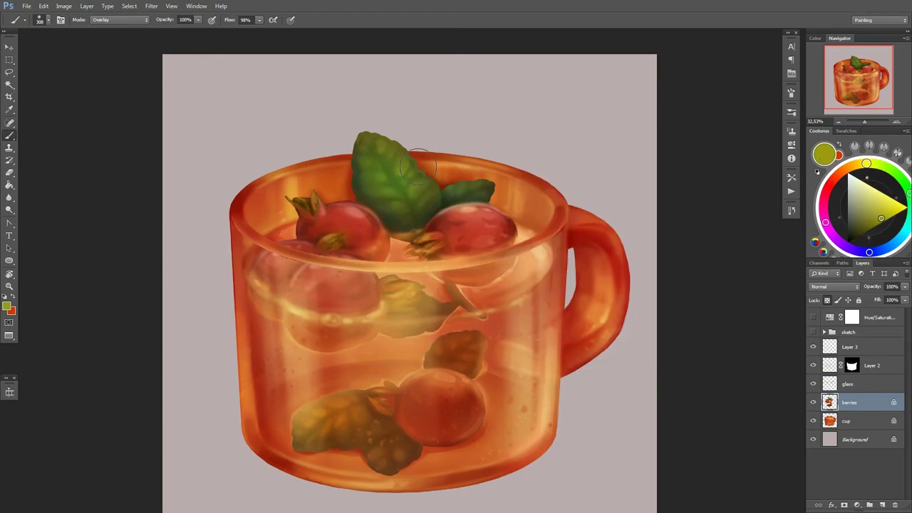
left_click(883, 201)
right_click(389, 192)
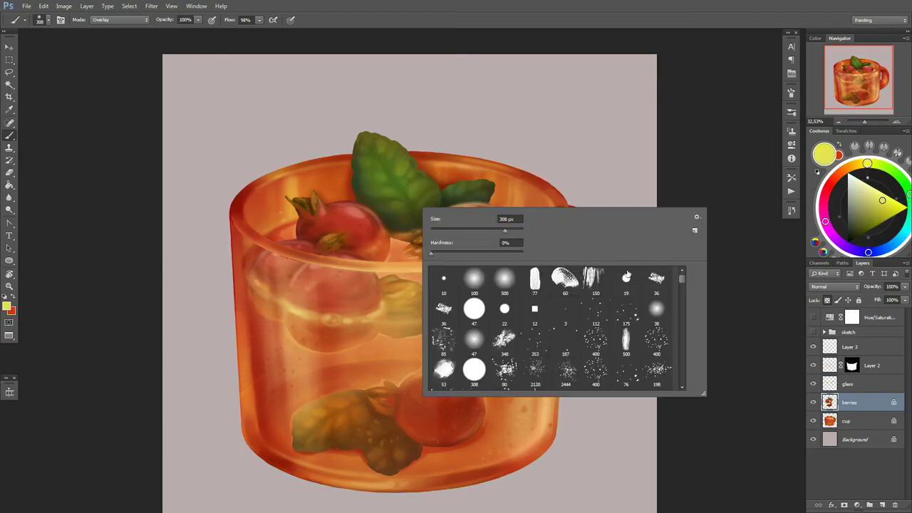
key("Return")
right_click(431, 184)
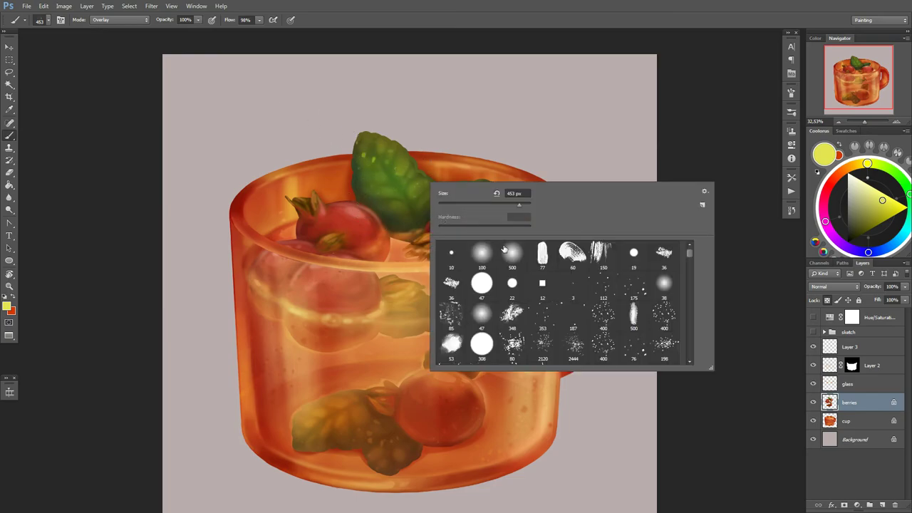
key("Return")
right_click(436, 180)
key("Return")
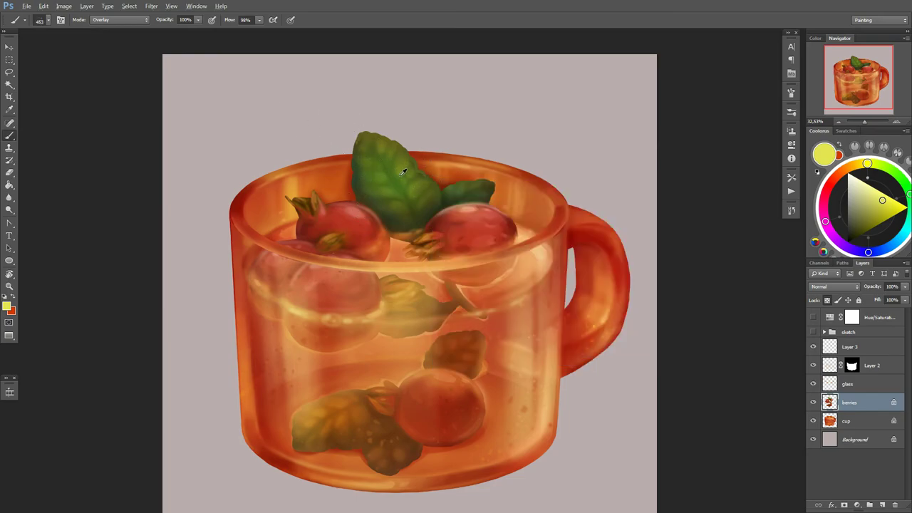
Step: Refine the leaf's shading with sampled dark and lighter greens using a smaller brush
left_click(372, 133, "alt")
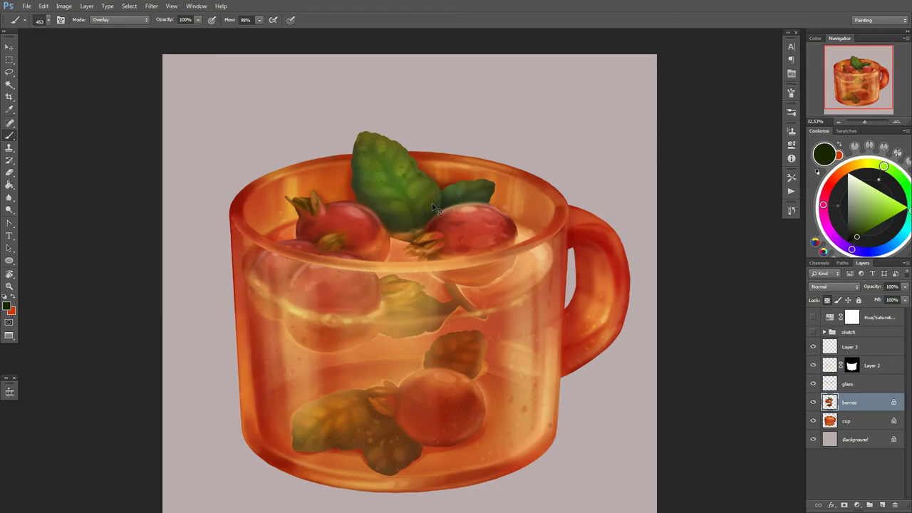
right_click(459, 154)
key("Return")
left_click(385, 172, "alt")
right_click(416, 154)
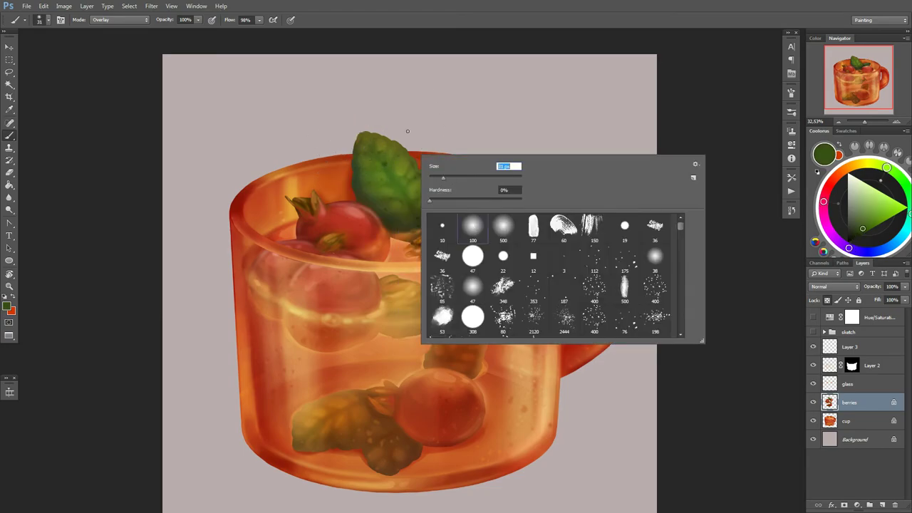
key("Return")
key("Return")
left_click(395, 132, "alt")
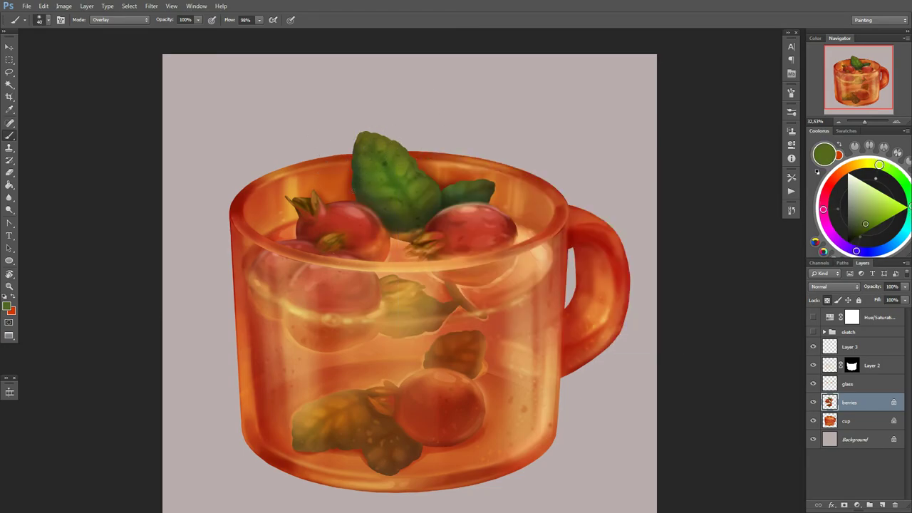
left_click(406, 163, "alt")
scroll(409, 166, "up", 2)
right_click(401, 168)
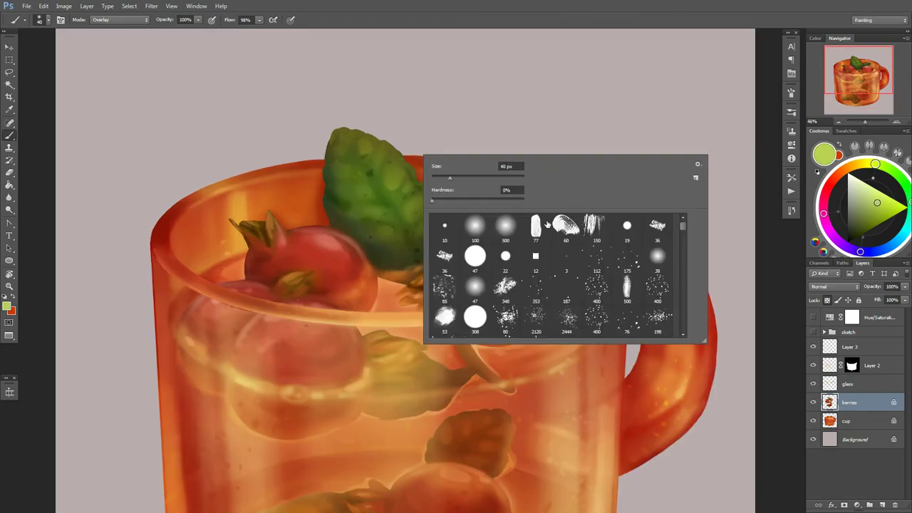
key("Return")
Step: Shade the leaf with sampled olive and darker greens for its shadows
left_click(402, 173, "alt")
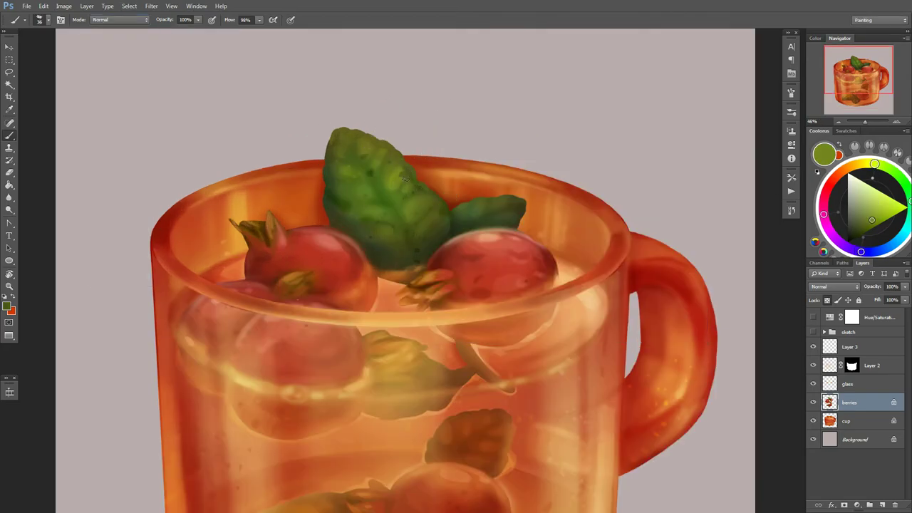
left_click(367, 173, "alt")
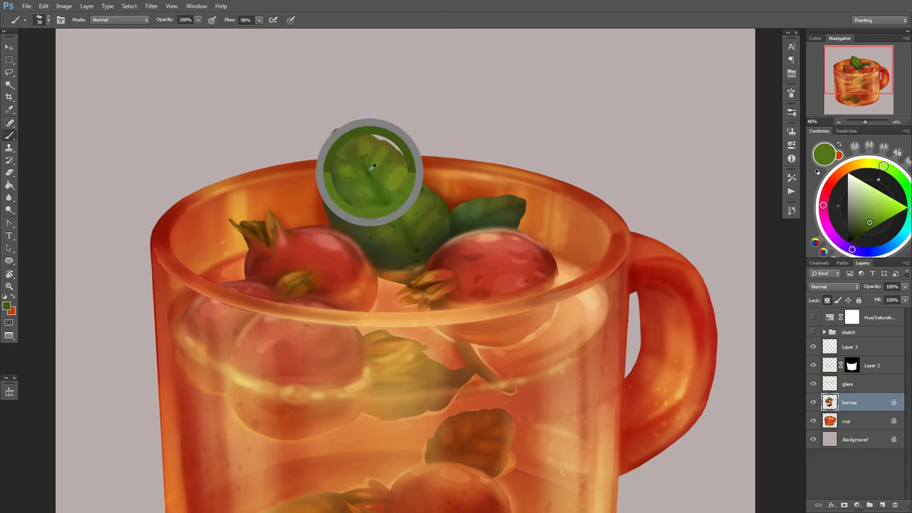
right_click(388, 187)
key("Return")
left_click(456, 221, "alt")
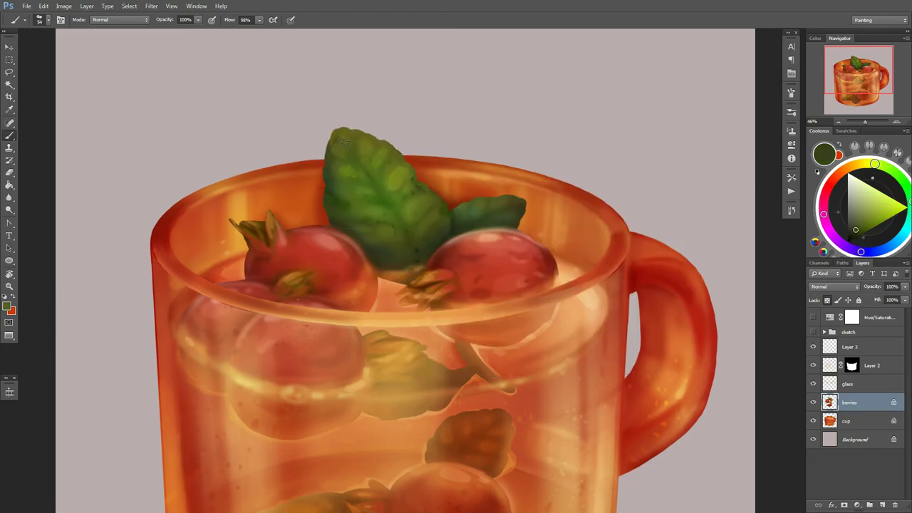
right_click(329, 142)
key("Return")
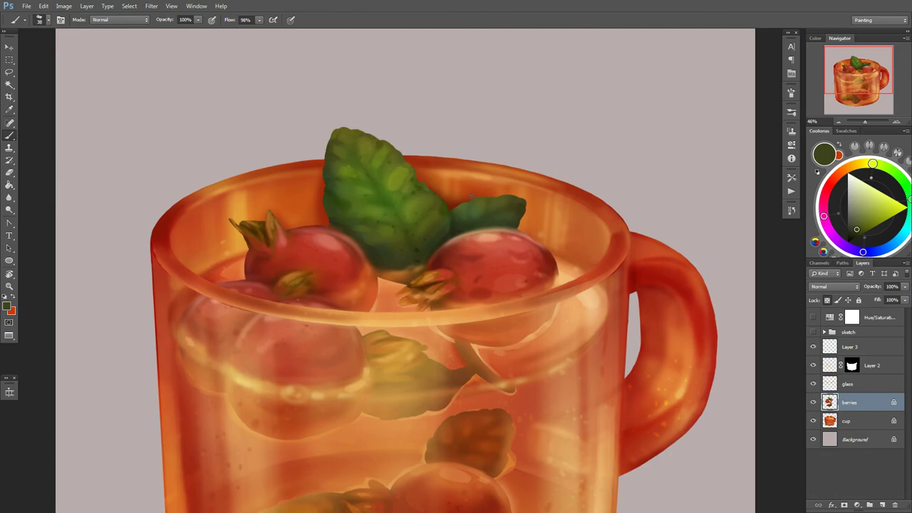
left_click(456, 210, "alt")
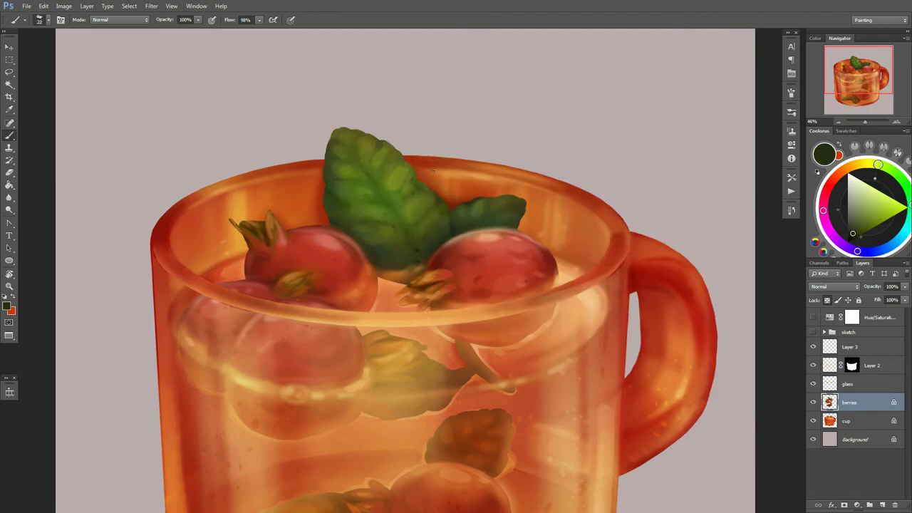
Step: Add light yellow-green and very dark green accents along the leaf edge, rotating the view
left_click(371, 171, "alt")
mouse_move(371, 171)
left_mouse_down()
mouse_move(363, 177)
mouse_move(385, 202)
left_mouse_up()
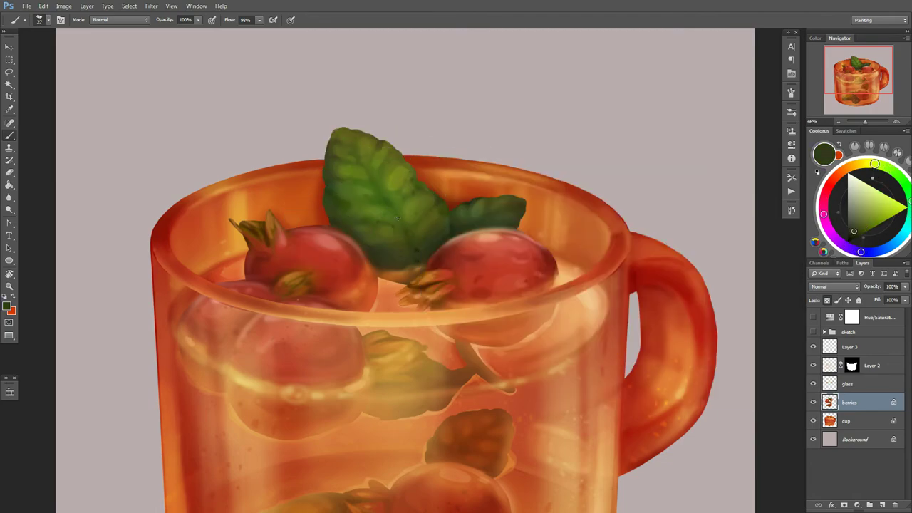
left_click(407, 177, "alt")
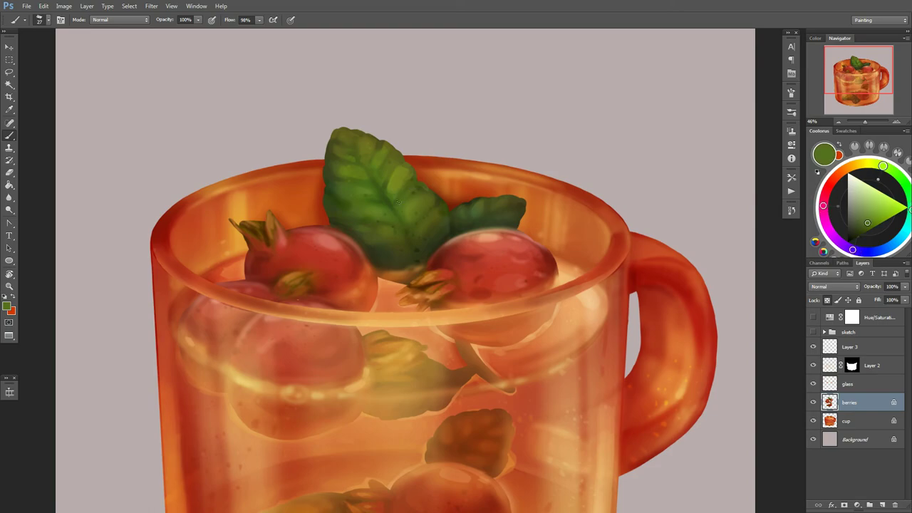
scroll(407, 178, "up", 3)
left_click_drag(407, 178, 518, 222)
left_click(512, 205, "alt")
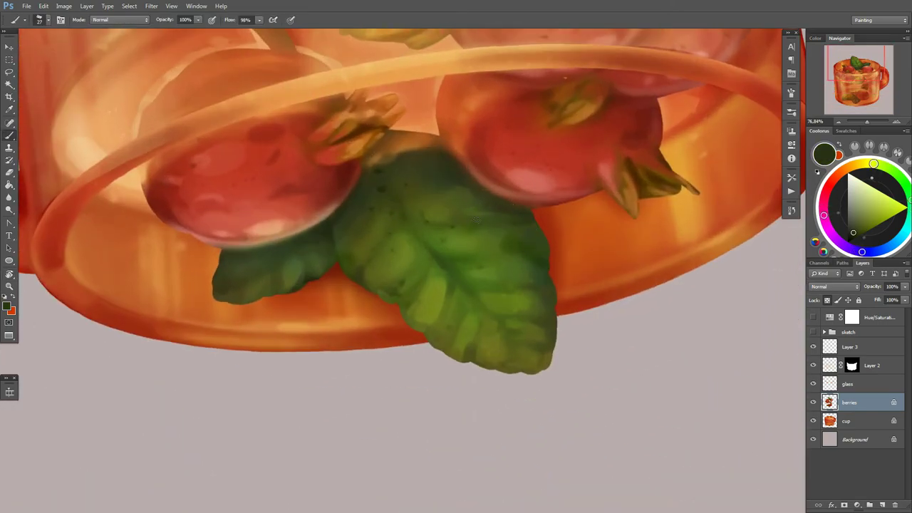
Step: Touch up the leaf with sampled olive and dark greens and pale yellow highlights
left_click(472, 218, "alt")
left_click(379, 186, "alt")
left_click(369, 288, "alt")
left_click(413, 323, "alt")
left_click(224, 271, "alt")
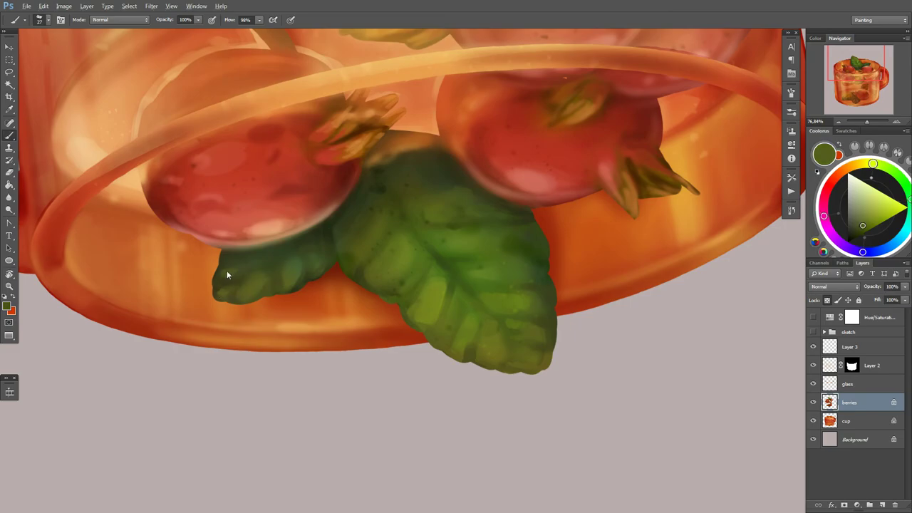
scroll(301, 245, "up", 2)
right_click(415, 207)
left_click(415, 207, "alt")
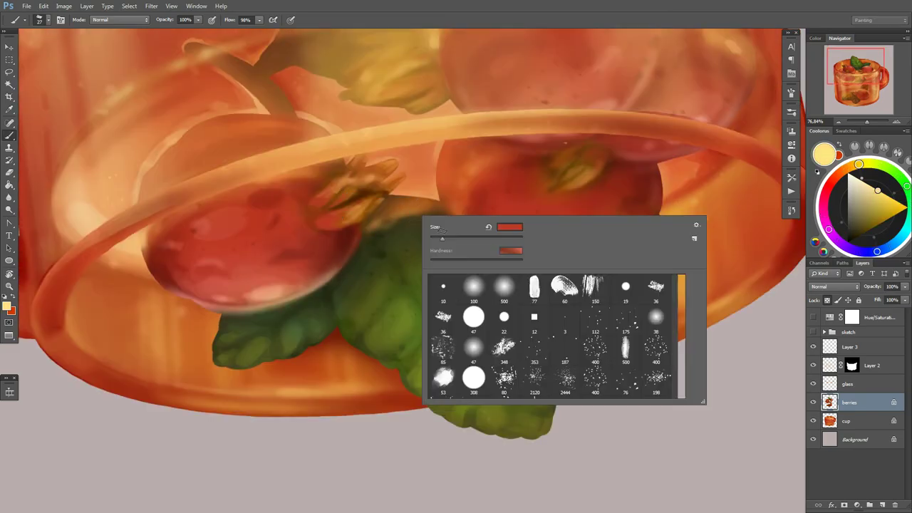
key("Escape")
key("bracketright")
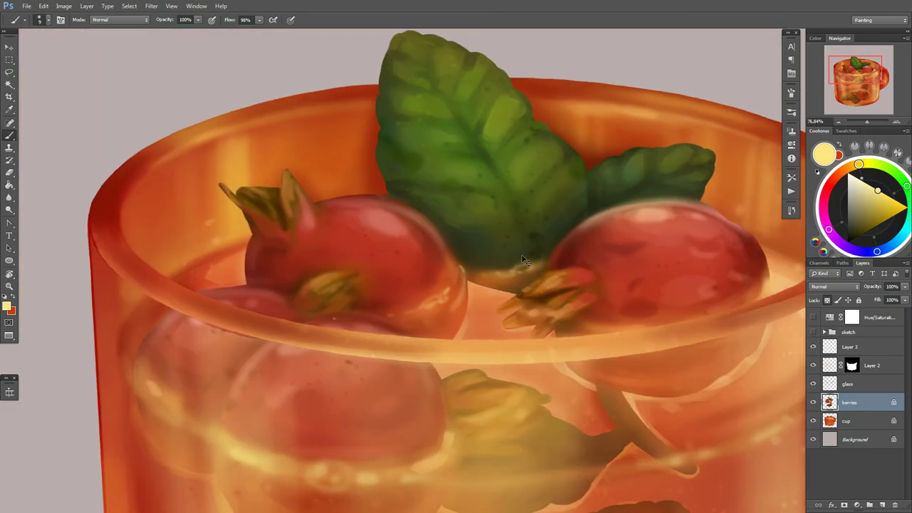
Step: Paint brown stem tones between the berries under the leaf, plus a saturated orange
right_click(471, 268)
left_click(484, 271, "alt")
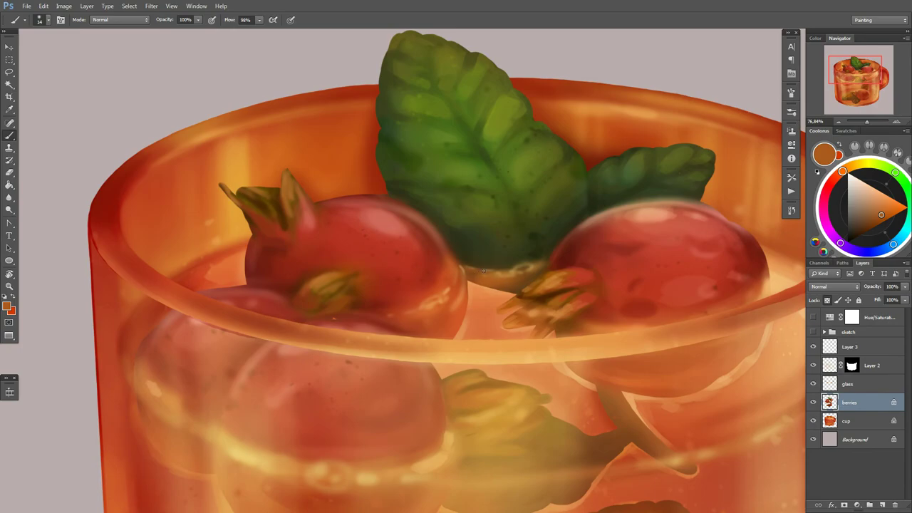
right_click(519, 293)
left_click(504, 268, "alt")
left_click(533, 268, "alt")
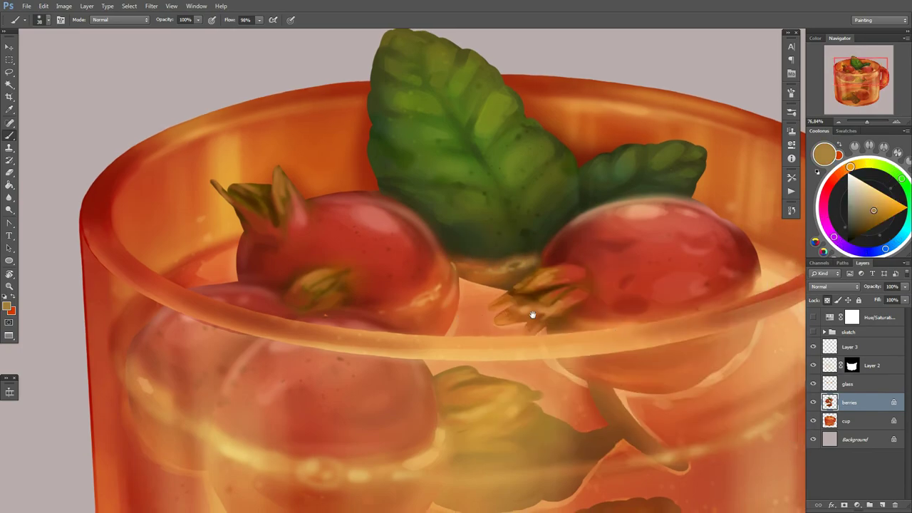
left_click_drag(533, 316, 427, 290)
Step: Paint lighter sampled orange over the mug rim with broad and fine brush sizes
left_click(661, 260, "alt")
left_click_drag(324, 278, 456, 221)
right_click(456, 221)
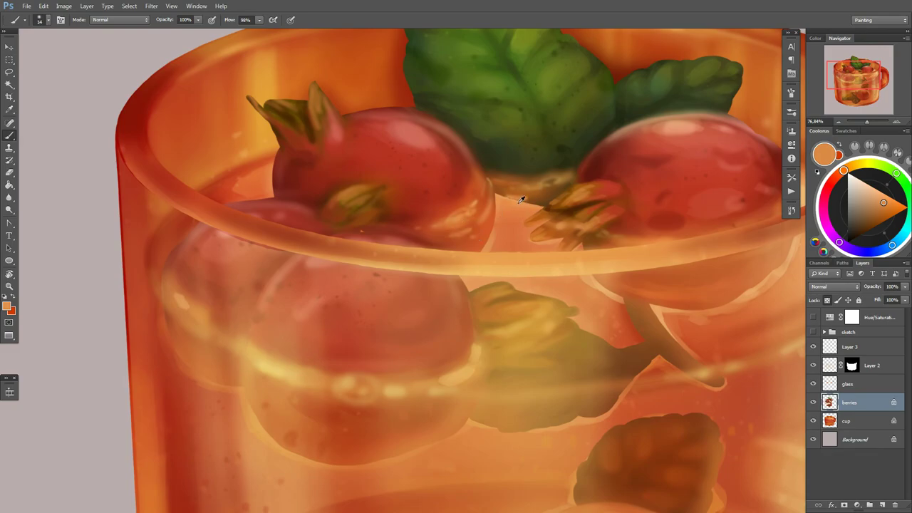
scroll(499, 299, "down", 5)
scroll(497, 302, "up", 3)
right_click(499, 274)
key("Escape")
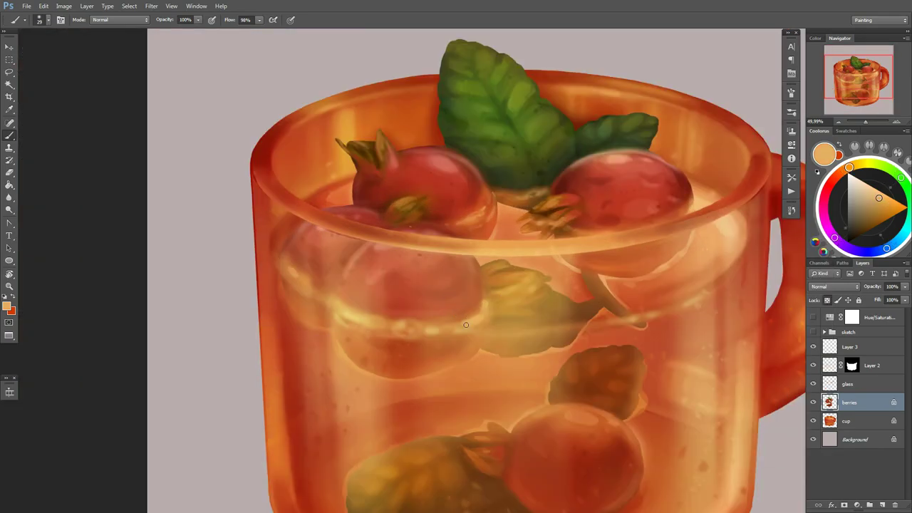
right_click(340, 290)
key("Return")
scroll(495, 301, "down", 1)
right_click(592, 283)
Step: Enlarge the brush considerably and pick a more orange colour for the cup
scroll(591, 283, "down", 3)
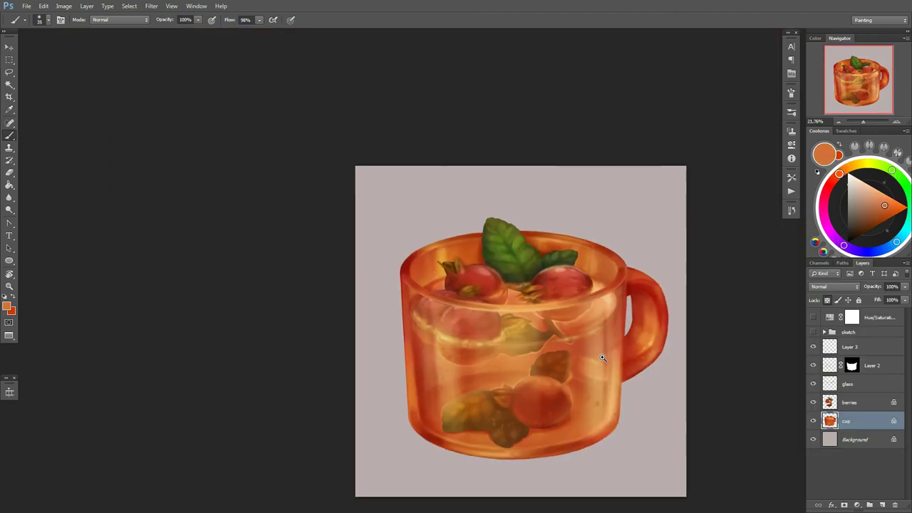
scroll(591, 283, "up", 3)
right_click(592, 283)
left_click_drag(645, 320, 658, 320)
key("Return")
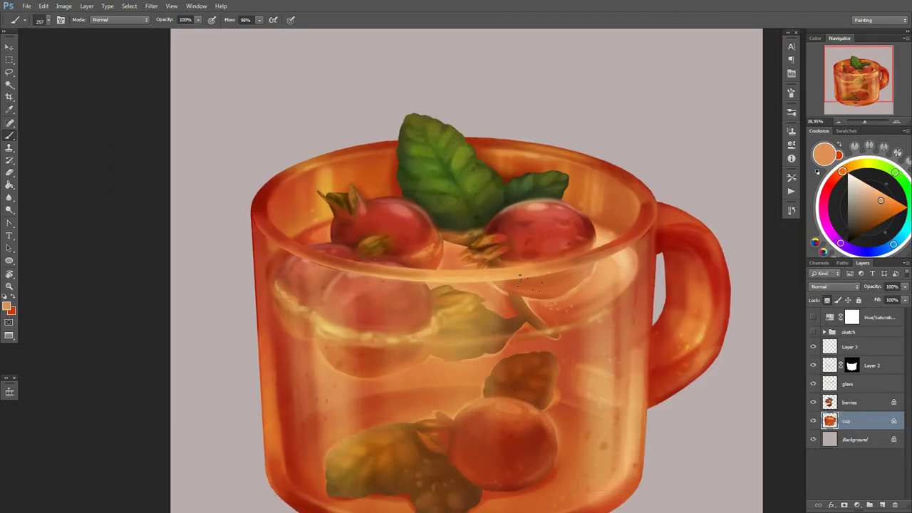
left_click(300, 328, "alt")
scroll(491, 321, "down", 3)
scroll(492, 321, "up", 2)
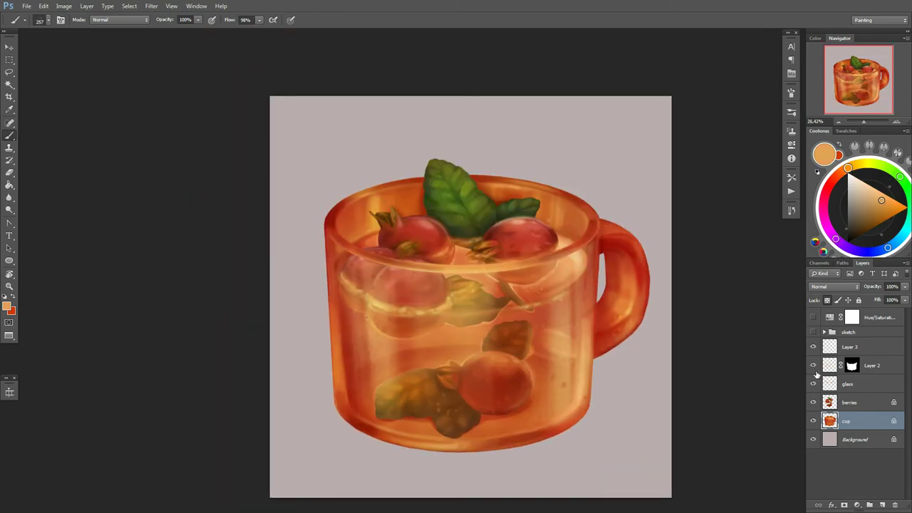
Step: Set Layer 3 to Vivid Light and group Layer 2 through cup as 'cup'
left_click(827, 348)
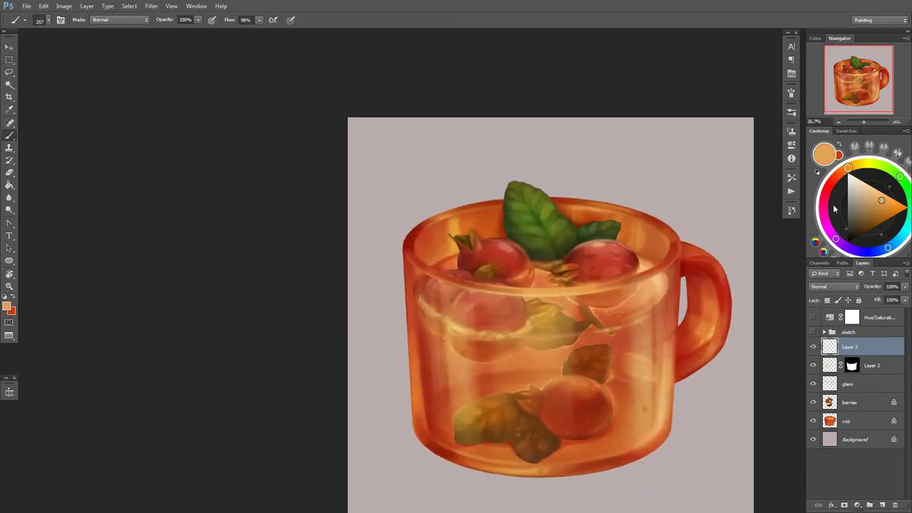
left_click(834, 286)
key("Escape")
left_click(872, 365)
left_click(848, 421, "shift")
key("ctrl+g")
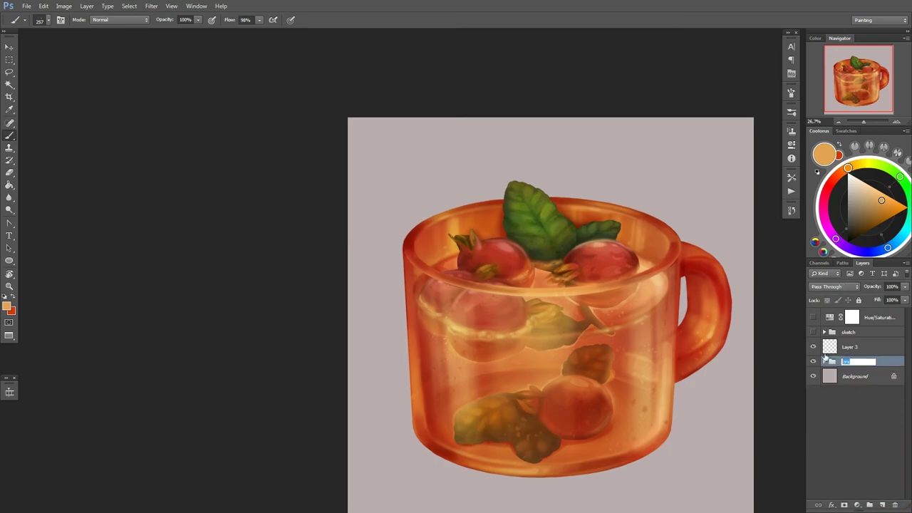
key("Return")
Step: Clip Layer 3 to the cup group and rename it 'colour'
right_click(873, 347)
left_click(795, 281)
type("colour")
key("Return")
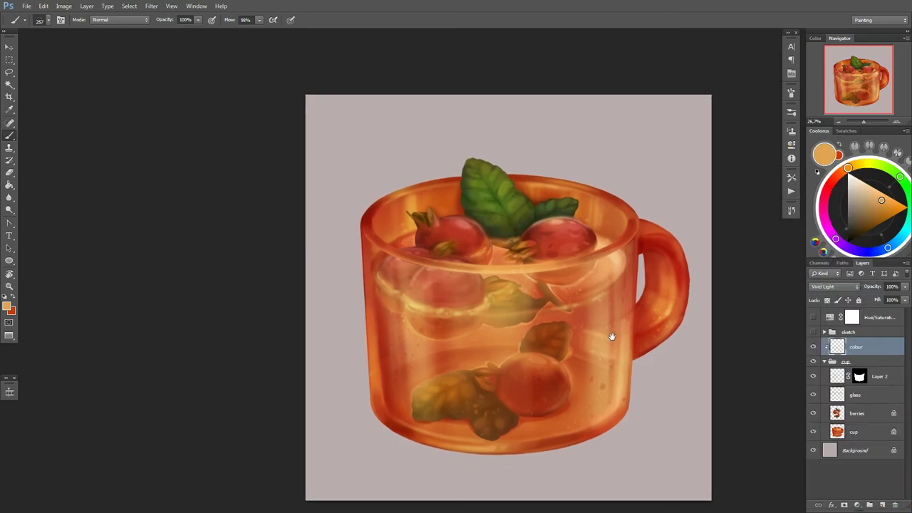
right_click(570, 296)
key("Return")
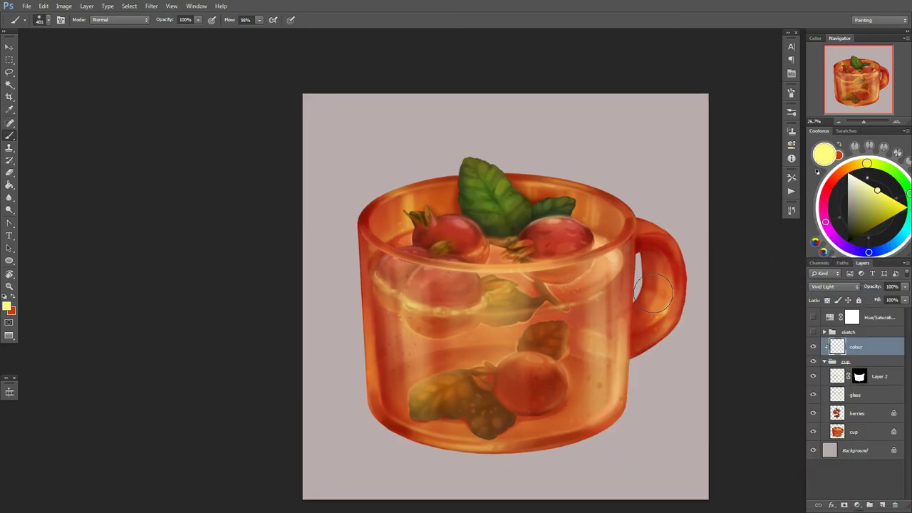
Step: Glaze orange-red and orange tints over the mug on the colour layer
left_click(561, 232, "alt")
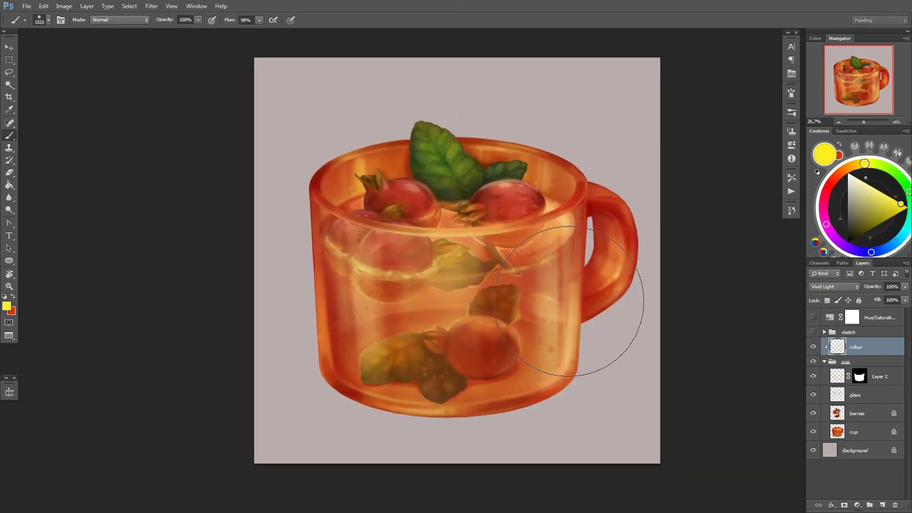
right_click(589, 306)
key("Return")
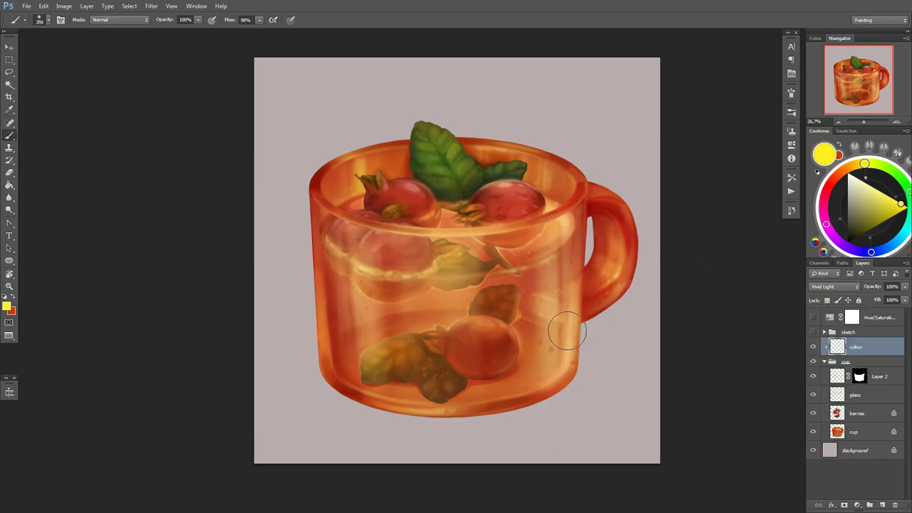
left_click(638, 211, "alt")
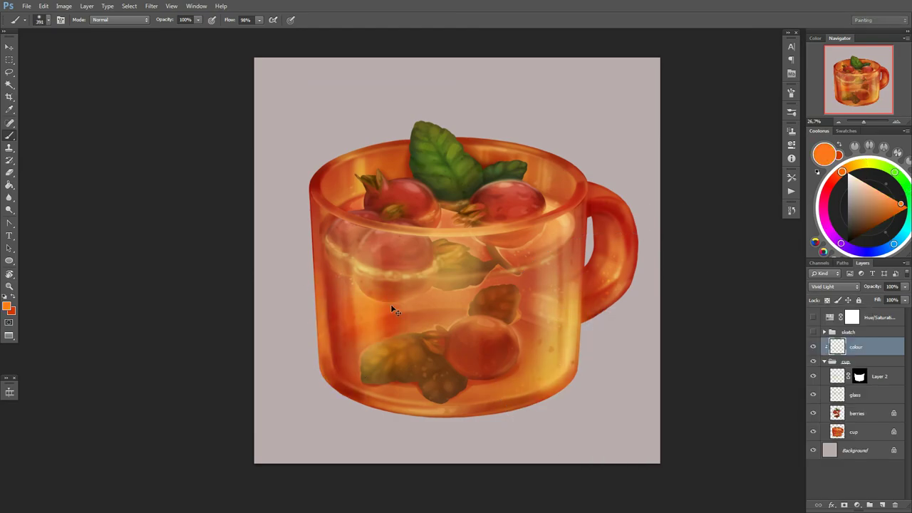
left_click_drag(381, 321, 375, 406)
Step: Tint the berries with red and light pink glazes
left_click(828, 189)
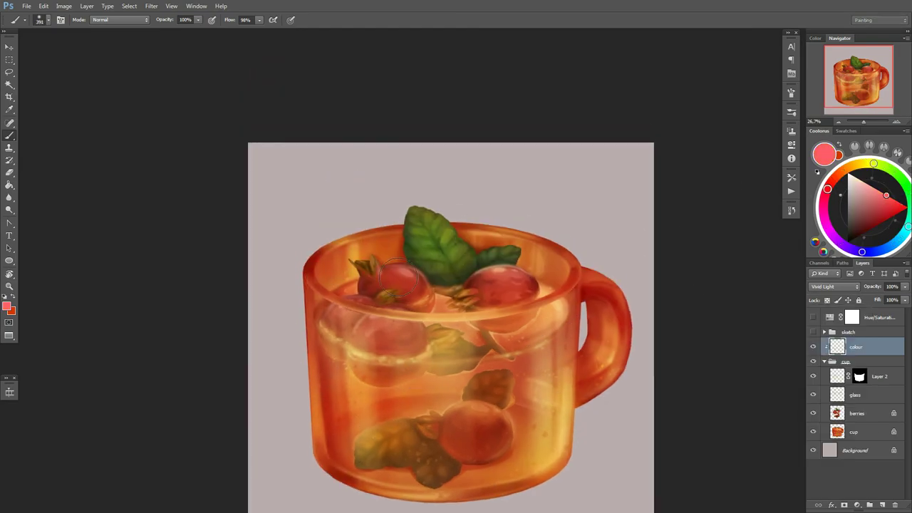
left_click(856, 178)
right_click(432, 280)
key("Escape")
right_click(560, 276)
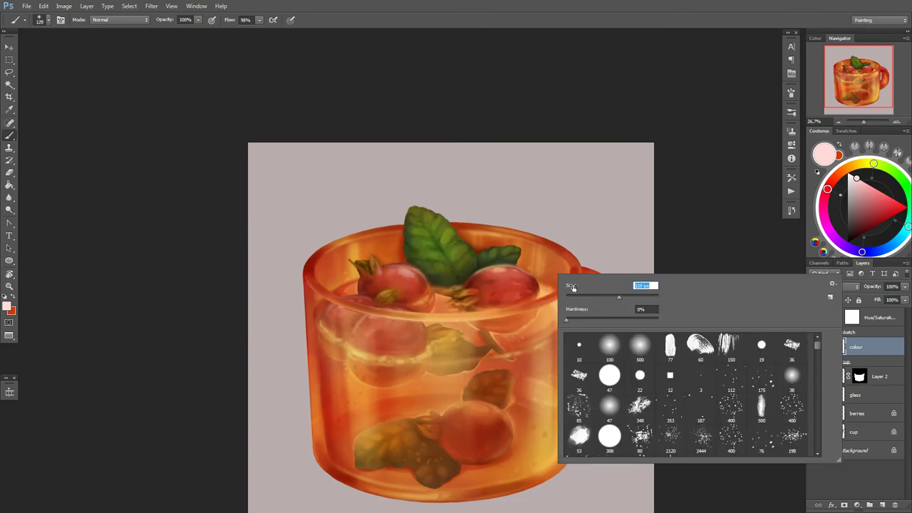
key("Escape")
Step: Add dark red and orange glazes across the mug, resizing the brush between strokes
left_click_drag(457, 250, 429, 206)
right_click(566, 293)
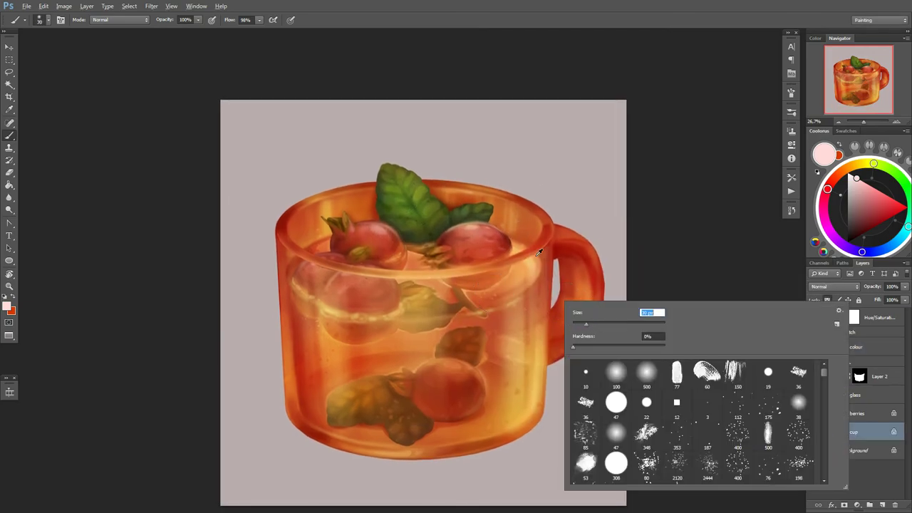
left_click(492, 235, "alt")
right_click(563, 251)
key("Escape")
left_click(586, 303, "alt")
right_click(556, 261)
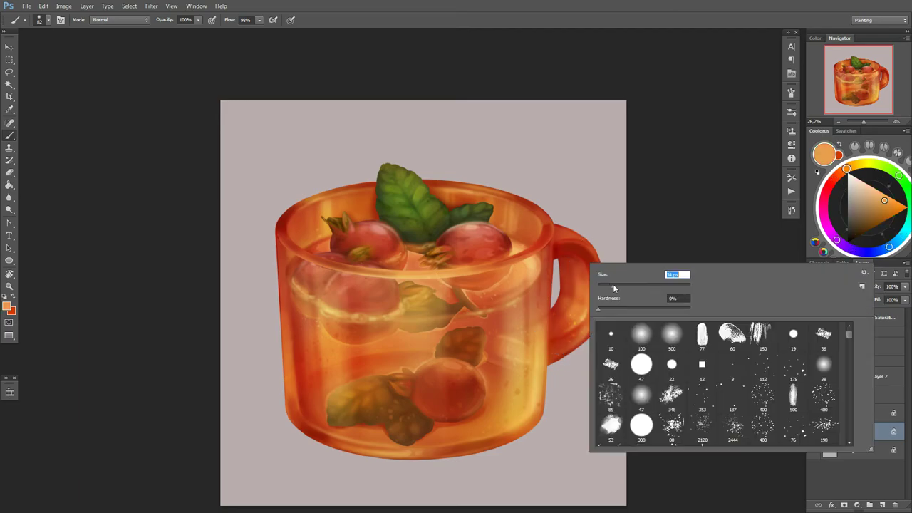
key("Escape")
right_click(567, 250)
key("Escape")
left_click(586, 248, "alt")
Step: Sample orange and dark red from the mug handle and dab colour onto its edge with a smaller brush
left_click(576, 271, "alt")
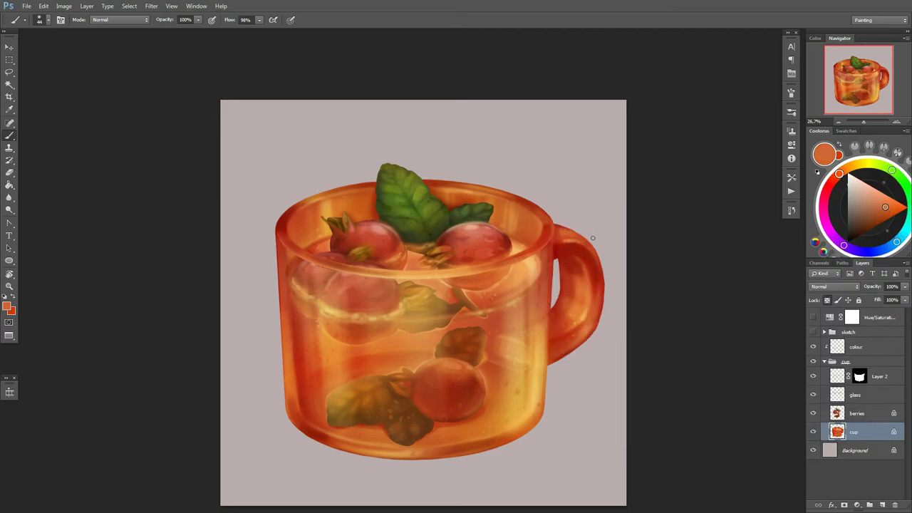
left_click(596, 303, "alt")
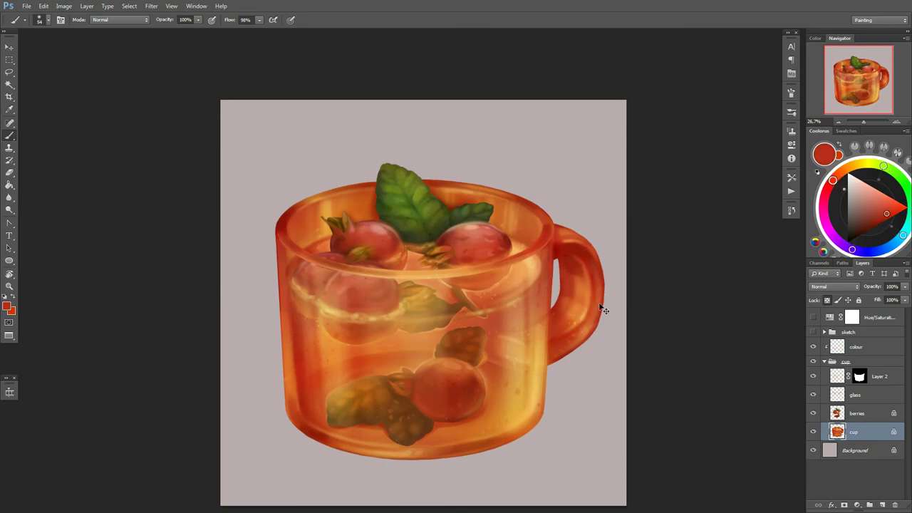
left_click(603, 309, "alt")
right_click(605, 303)
left_click(594, 295, "alt")
left_click(599, 285, "alt")
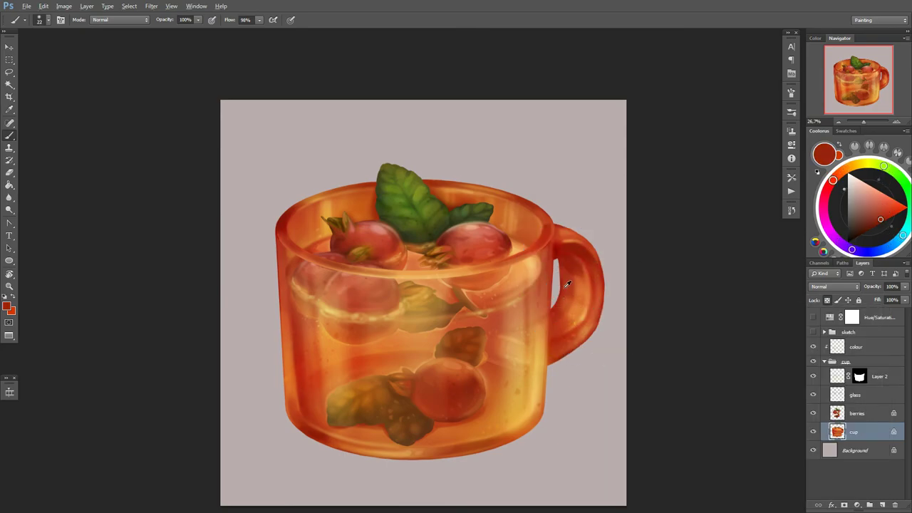
left_click(577, 321, "alt")
left_click(560, 331, "alt")
left_click(582, 329, "alt")
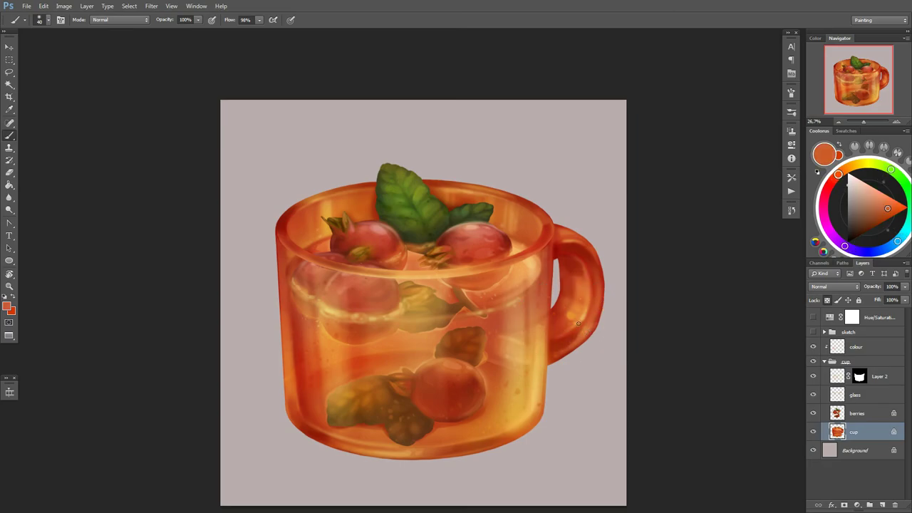
left_click(563, 346, "alt")
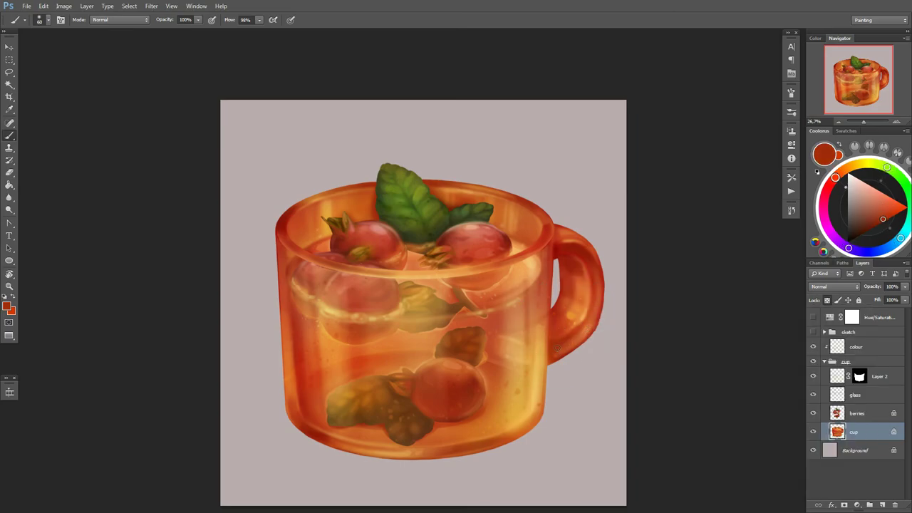
left_click(578, 258, "alt")
right_click(591, 278)
key("Escape")
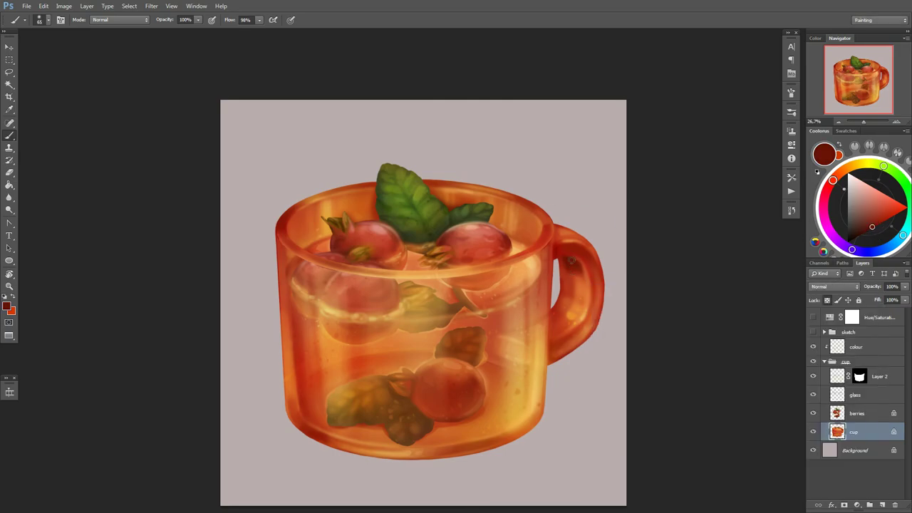
Step: Resample orange, red and light orange highlight tones from the handle while resizing the brush
left_click(574, 285, "alt")
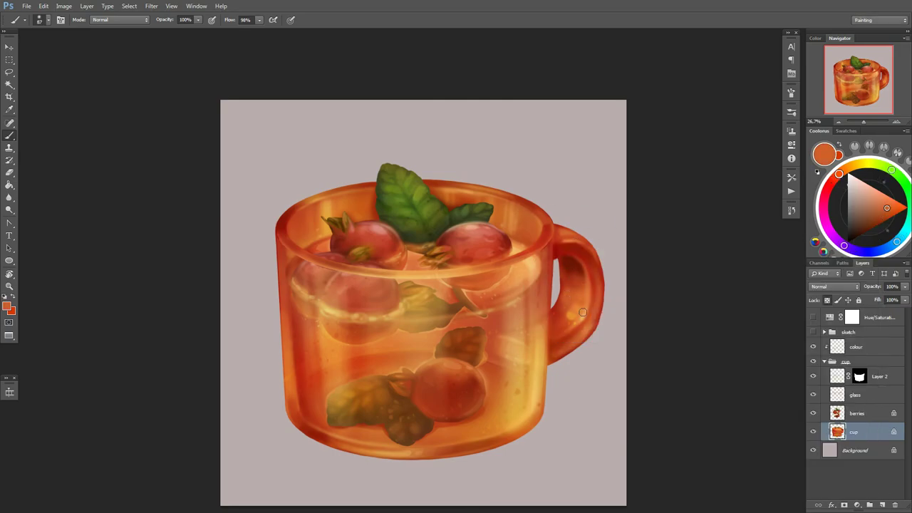
right_click(570, 294)
key("Escape")
left_click(580, 315, "alt")
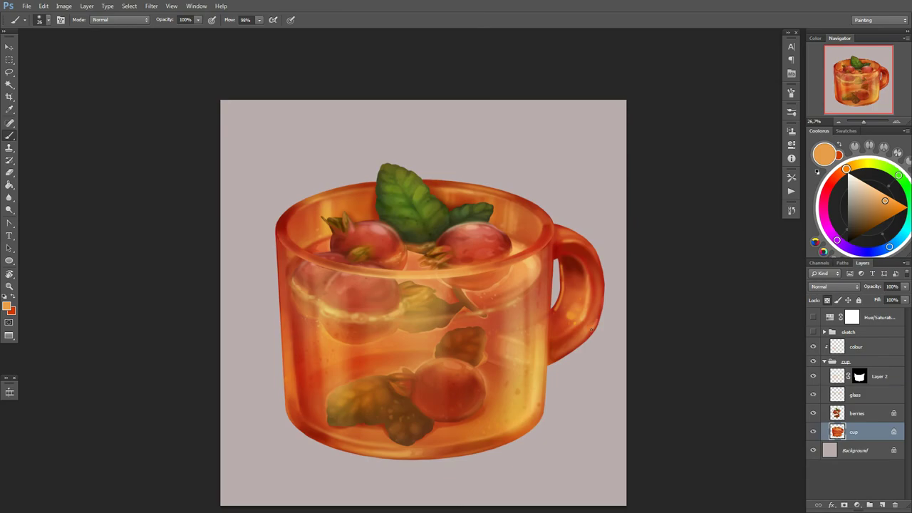
right_click(570, 268)
key("Escape")
right_click(592, 305)
key("Escape")
left_click(569, 320, "alt")
left_click(559, 321, "alt")
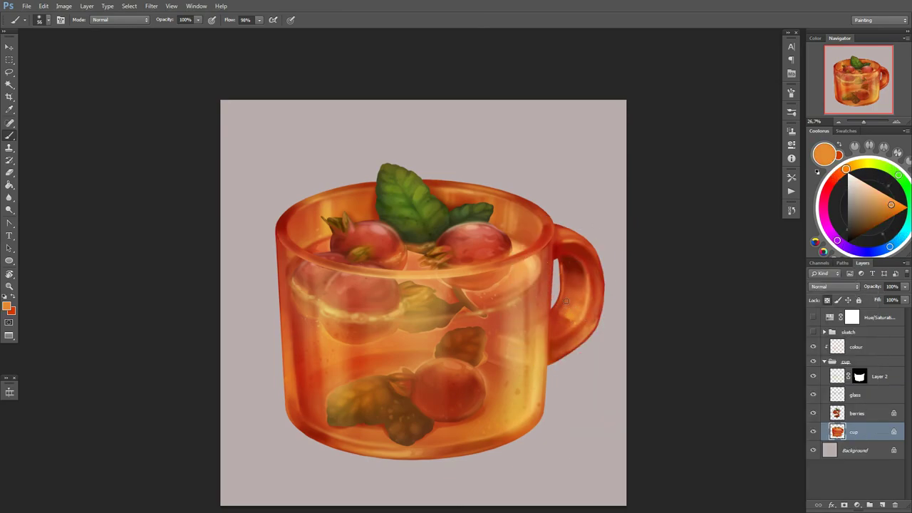
right_click(589, 305)
key("Escape")
left_click(588, 327, "alt")
right_click(583, 305)
key("Escape")
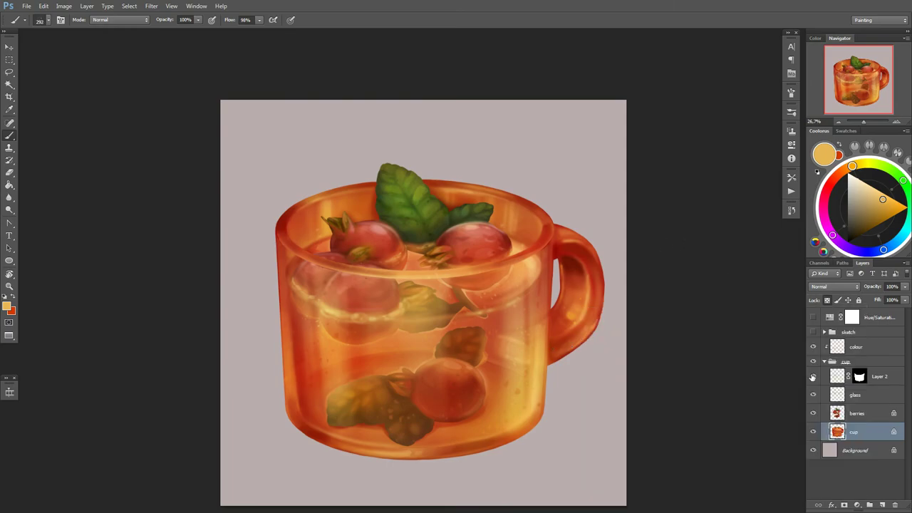
Step: Hide Layer 2, select the berries layer, and sample dark and lighter browns from the lower leaves
left_click(813, 376)
left_click(813, 377)
left_click(831, 413)
right_click(586, 305)
key("Escape")
left_click(397, 401, "alt")
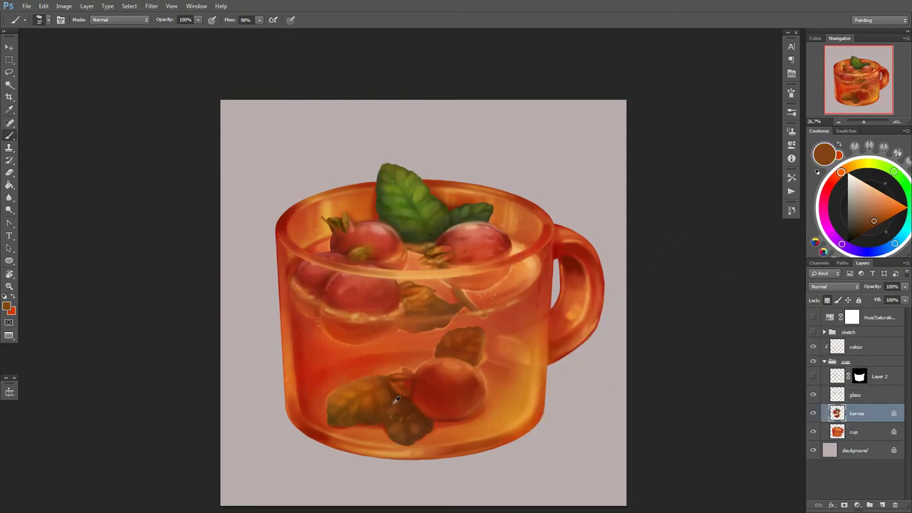
left_click(411, 412, "alt")
right_click(429, 304)
key("Escape")
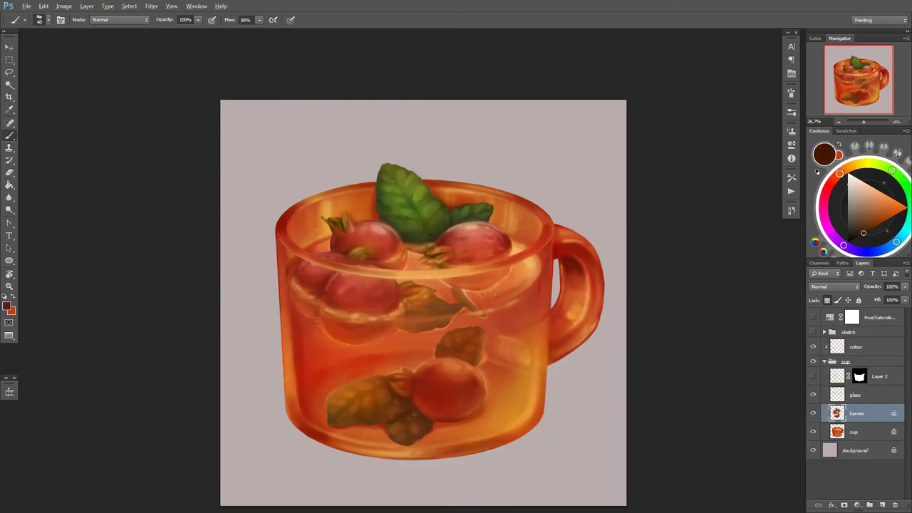
left_click(408, 416, "alt")
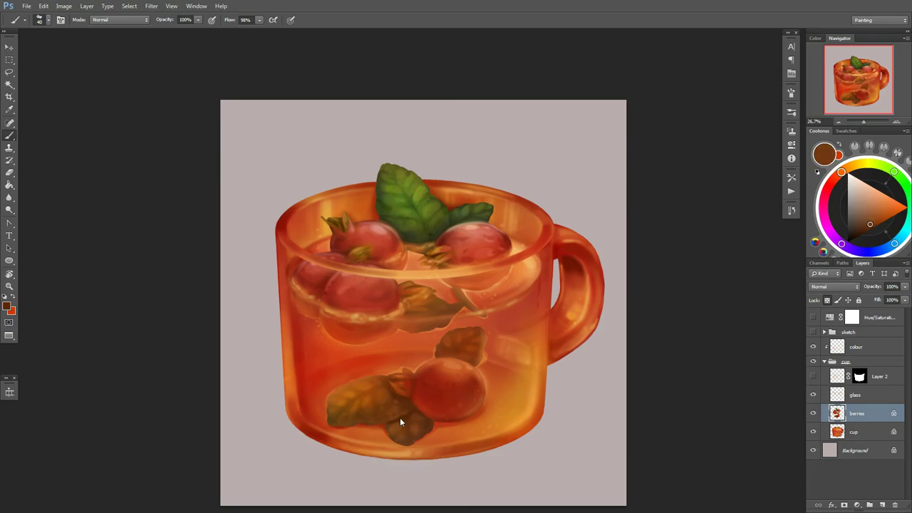
left_click(400, 423, "alt")
Step: Turn Layer 2 back on and make the glass layer active
left_click(397, 430, "alt")
left_click(814, 376)
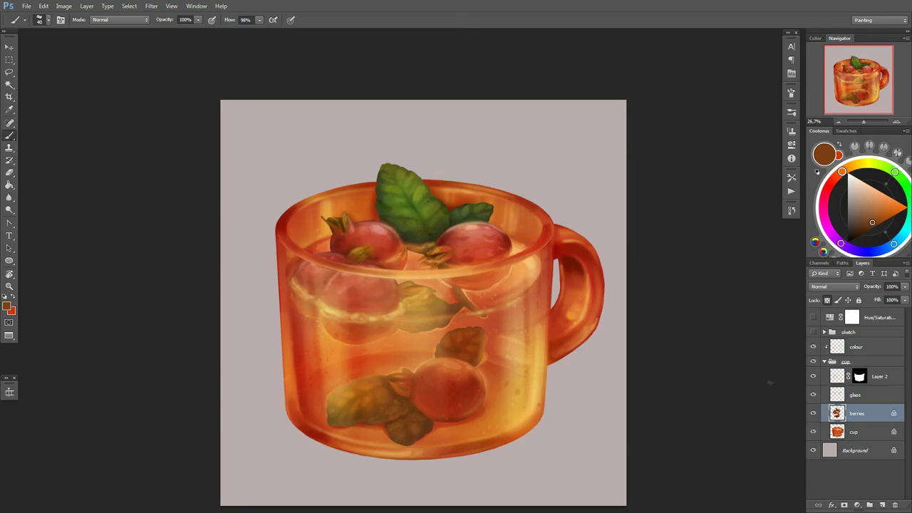
left_click(821, 399)
Step: Preview the painting in greyscale to check values, then return to full colour
scroll(706, 429, "down", 3)
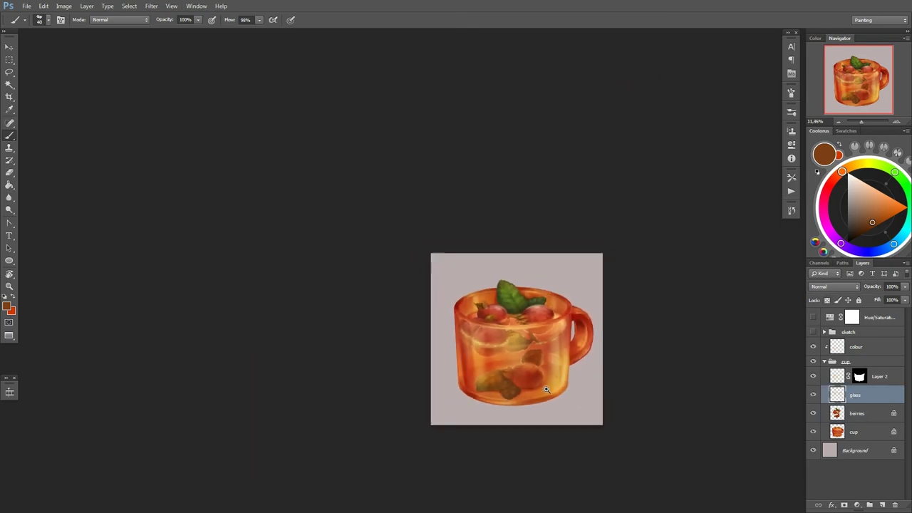
scroll(706, 430, "up", 3)
scroll(710, 401, "up", 1)
left_click(814, 317)
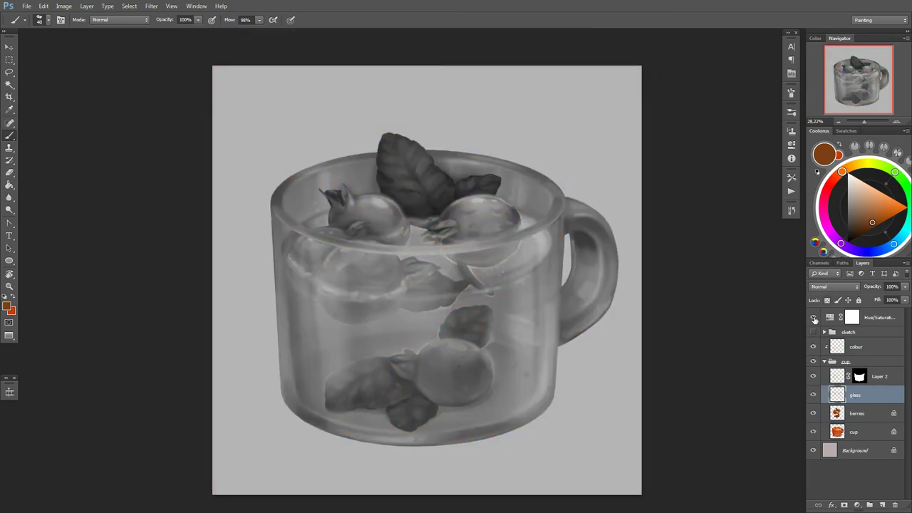
left_click(854, 432)
Step: Select the cup layer and set the brush size to 49
left_click(833, 181)
right_click(619, 258)
key("Escape")
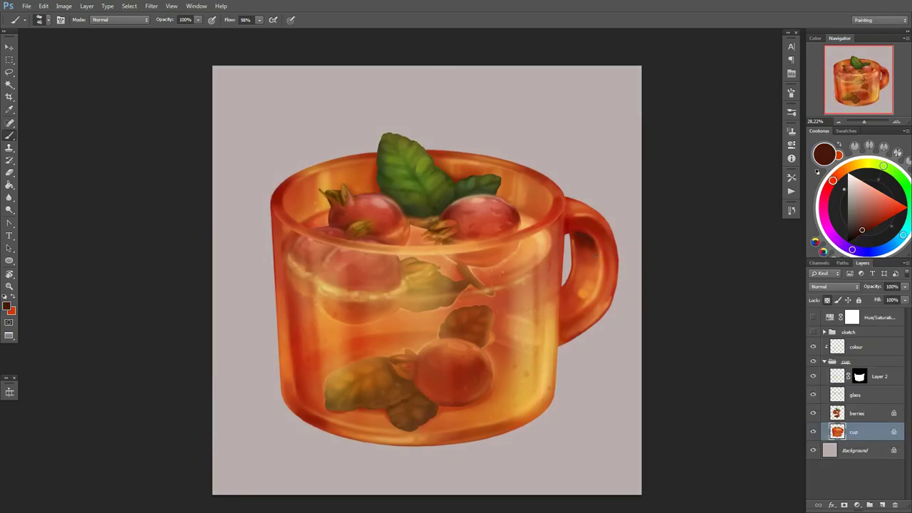
right_click(616, 224)
double_click(667, 294)
right_click(585, 223)
right_click(590, 223)
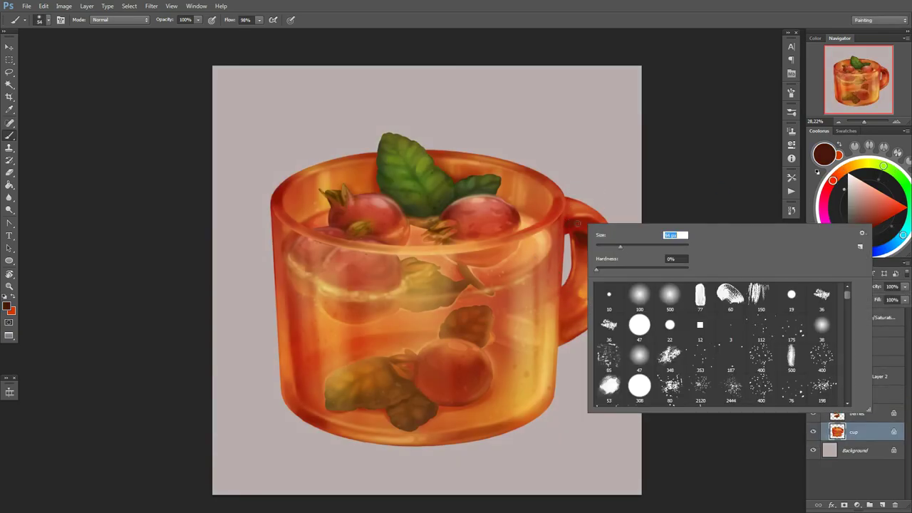
key("Escape")
right_click(603, 255)
right_click(590, 314)
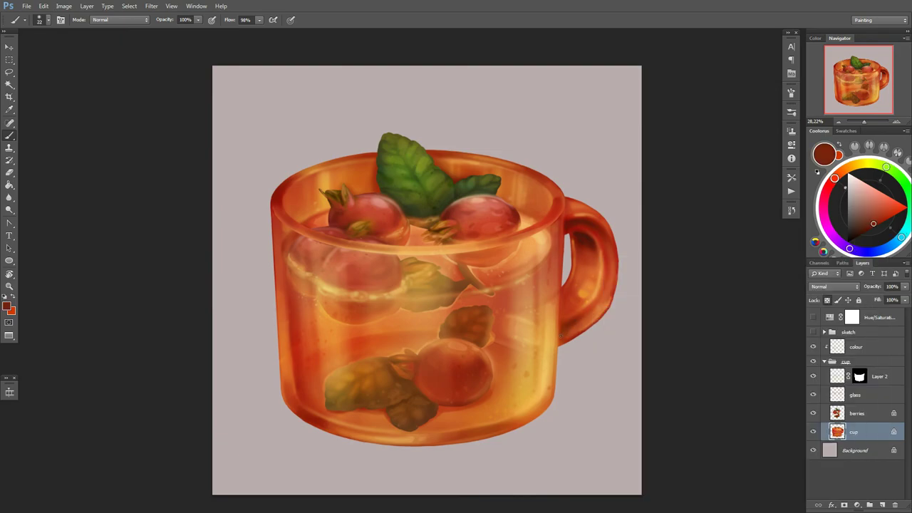
right_click(586, 317)
type("49")
key("Return")
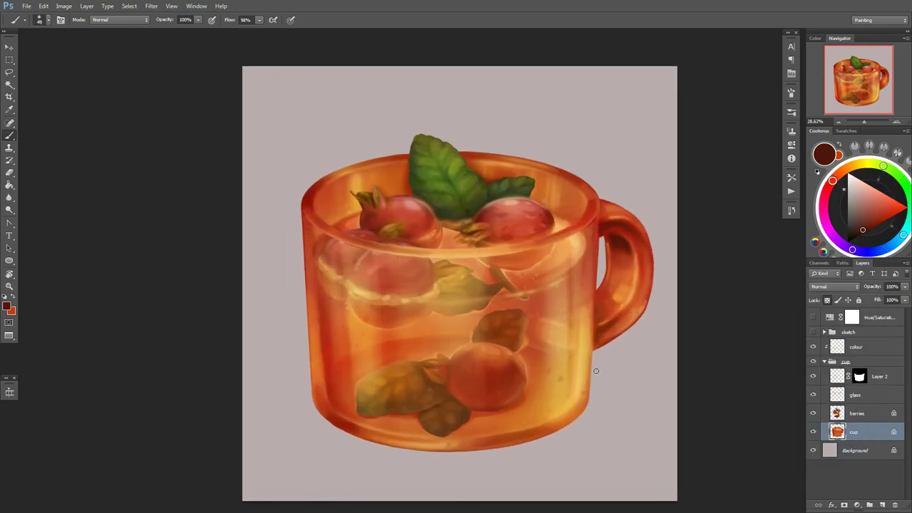
Step: Revert the cup painting to an earlier History state and keep adjusting the brush
left_click(792, 211)
left_click(738, 327)
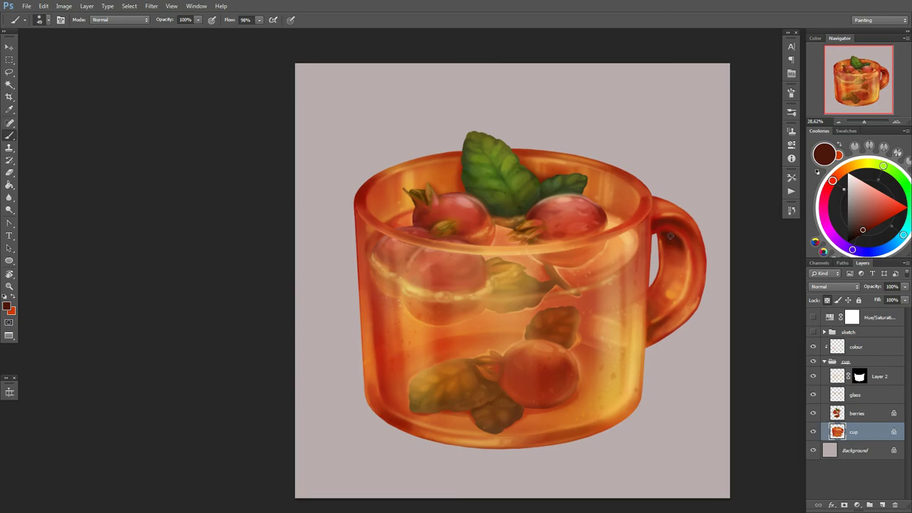
left_click_drag(471, 329, 403, 313)
right_click(534, 306)
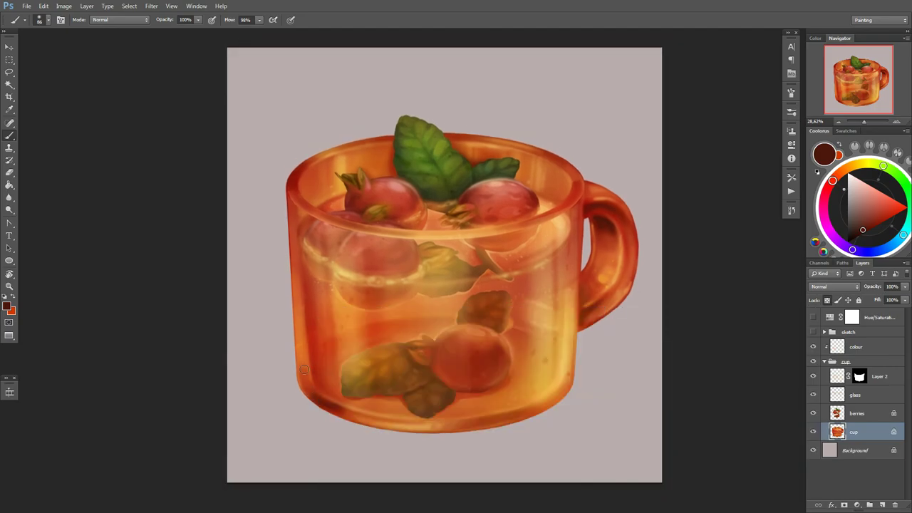
right_click(430, 138)
key("Escape")
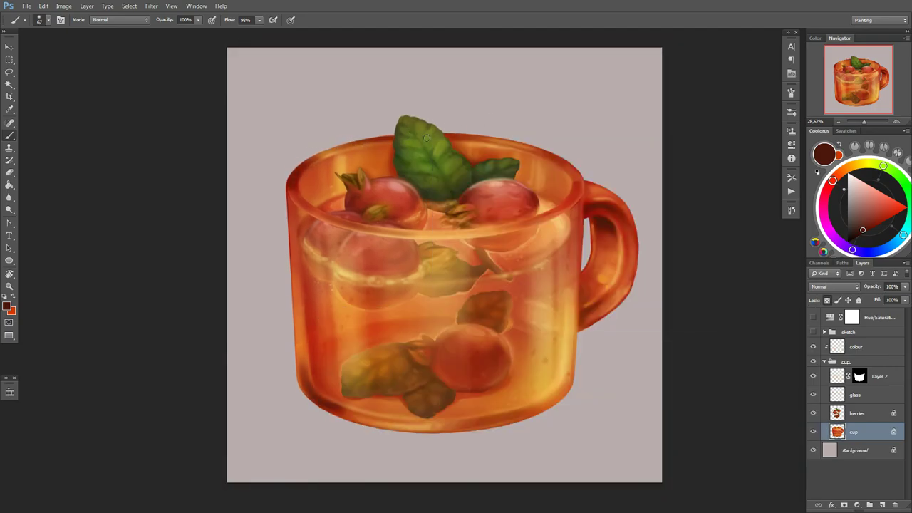
right_click(383, 154)
key("Escape")
right_click(334, 362)
key("Escape")
Step: Briefly toggle the sketch layer and the Hue/Saturation greyscale check before returning to colour
left_click(813, 332)
left_click(813, 317)
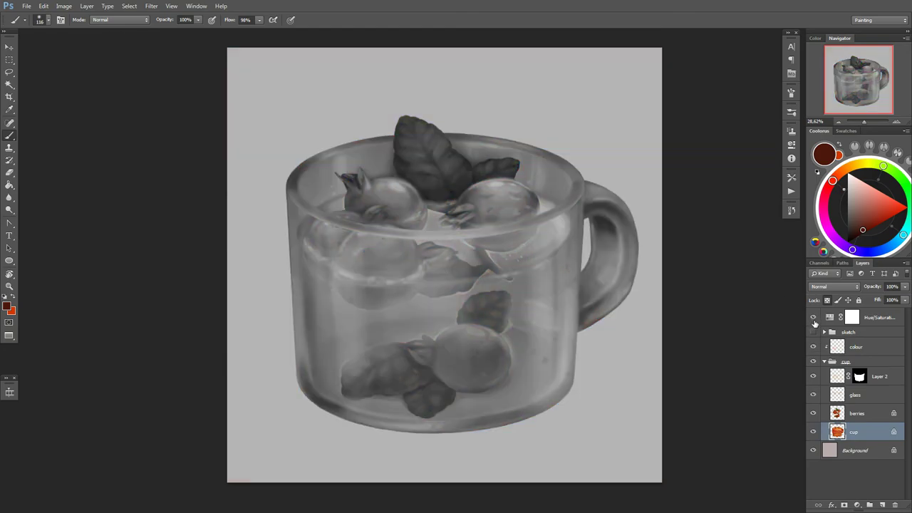
left_click(813, 317)
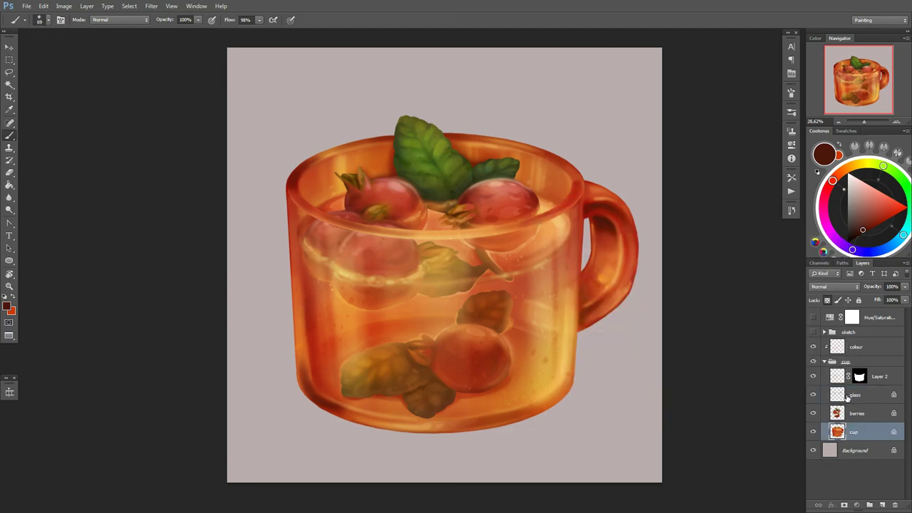
Step: Make the glass layer active and sample reddish-brown, orange, red and light orange from the cup
left_click(859, 377)
right_click(548, 253)
key("Escape")
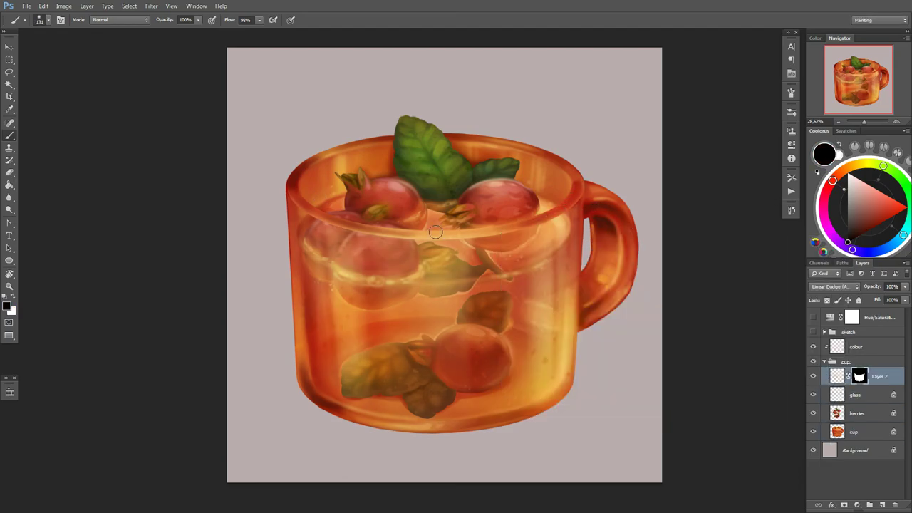
left_click(848, 395)
left_click(581, 238, "alt")
left_click(568, 193, "alt")
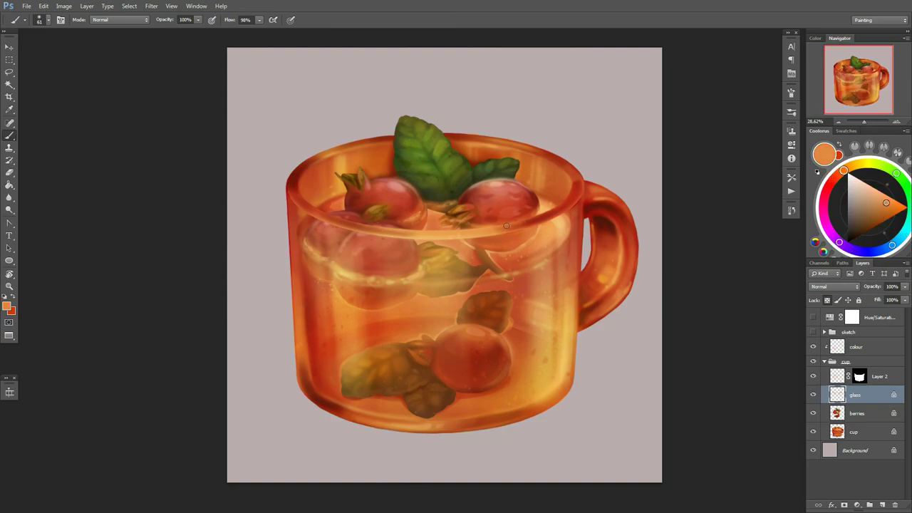
left_click(516, 226, "alt")
left_click(428, 234, "alt")
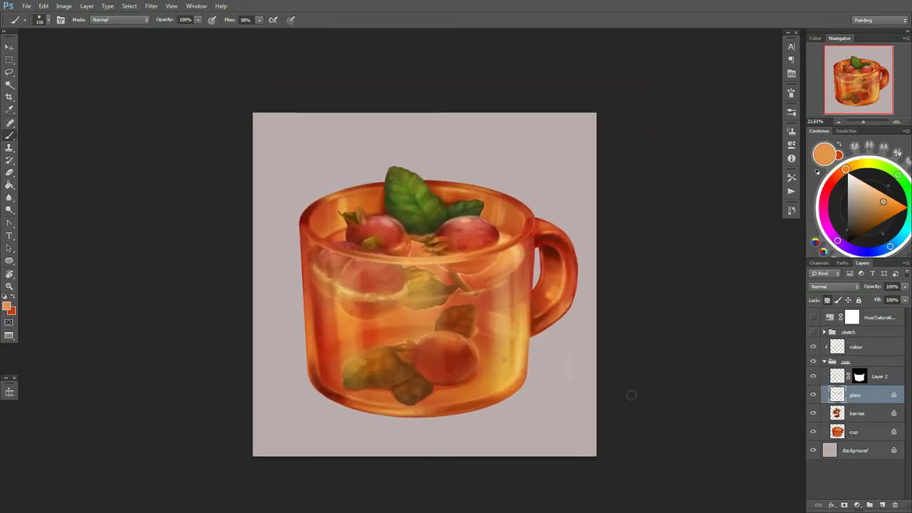
Step: Check values in greyscale, return to colour, and shrink the brush for the reflections
left_click(814, 318)
left_click(855, 432)
right_click(462, 370)
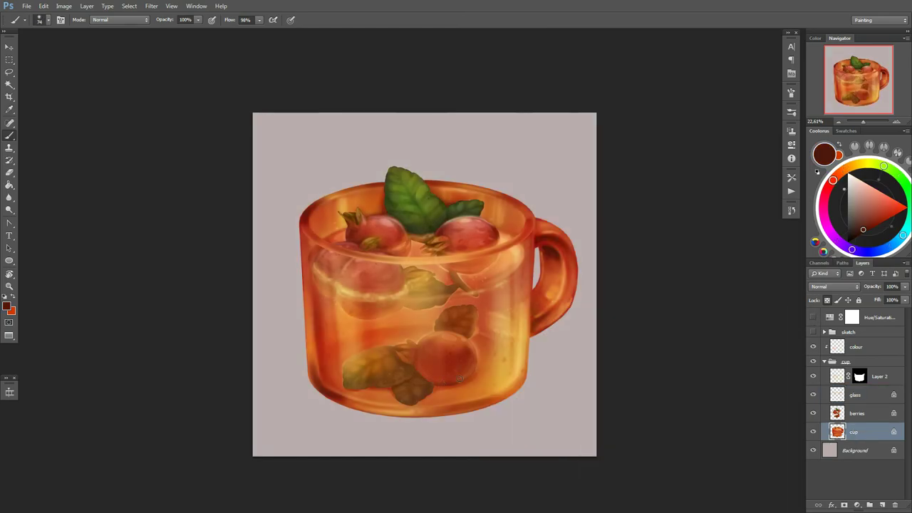
key("Return")
right_click(433, 305)
key("Return")
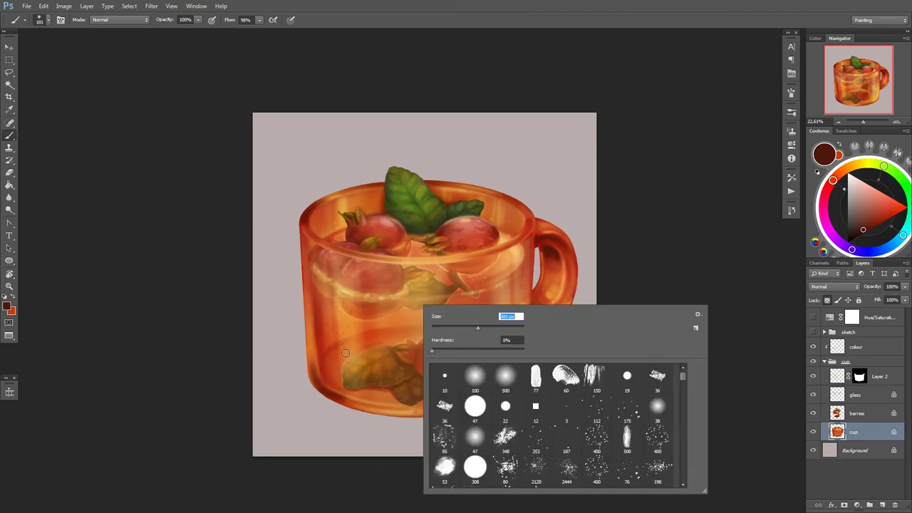
right_click(496, 310)
key("Return")
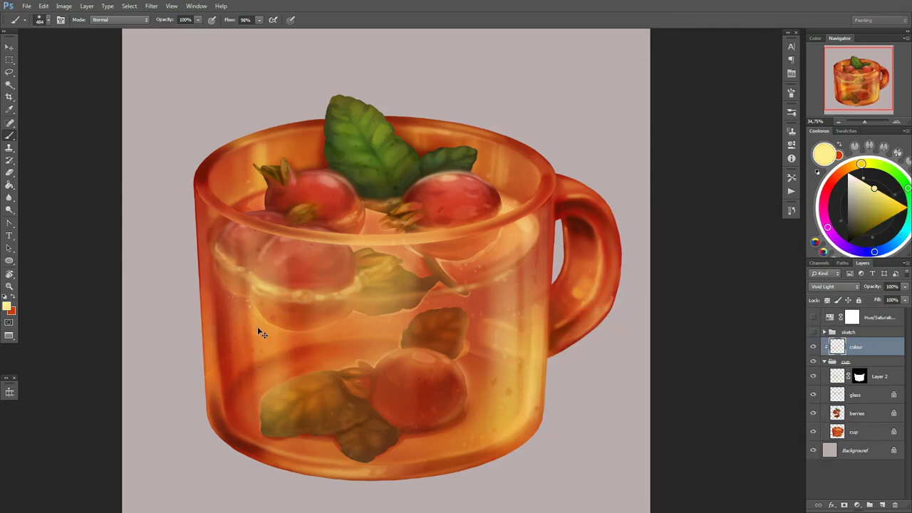
right_click(442, 300)
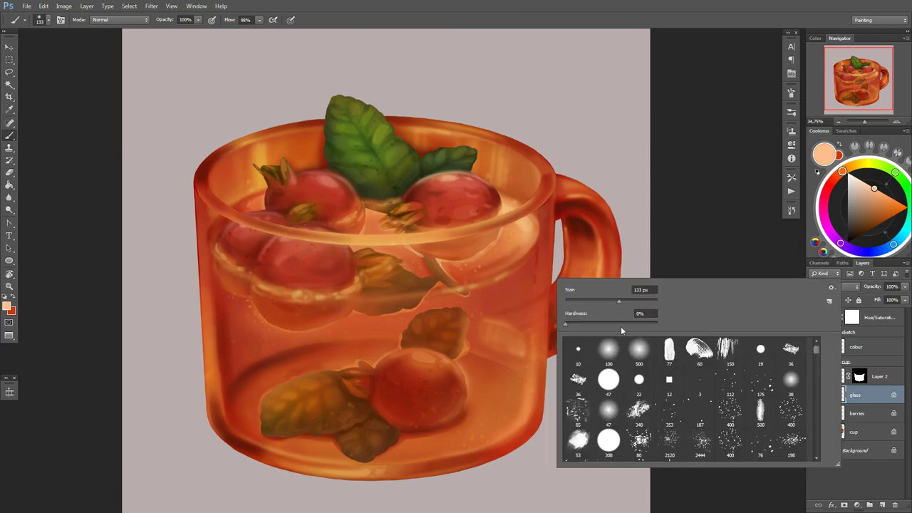
Step: Switch to the Eraser and resize it to clean up the glass reflections
key("e")
right_click(496, 280)
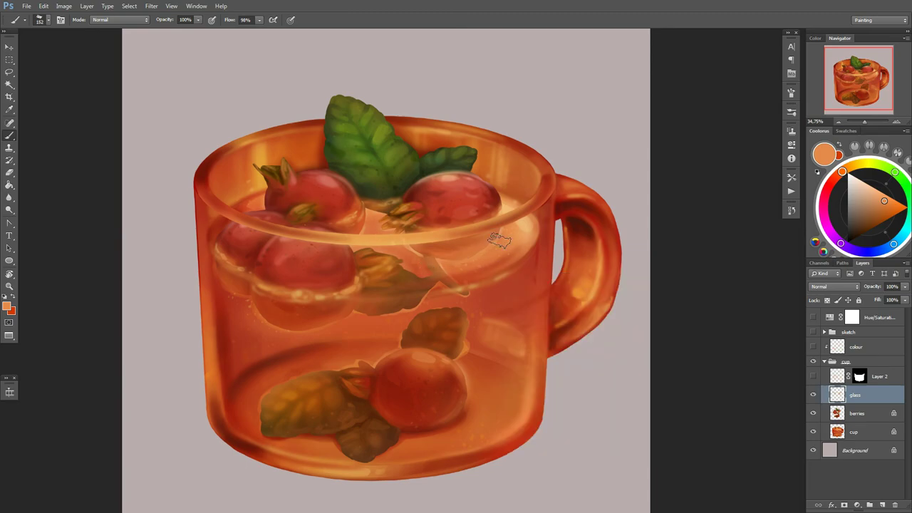
right_click(489, 286)
key("Return")
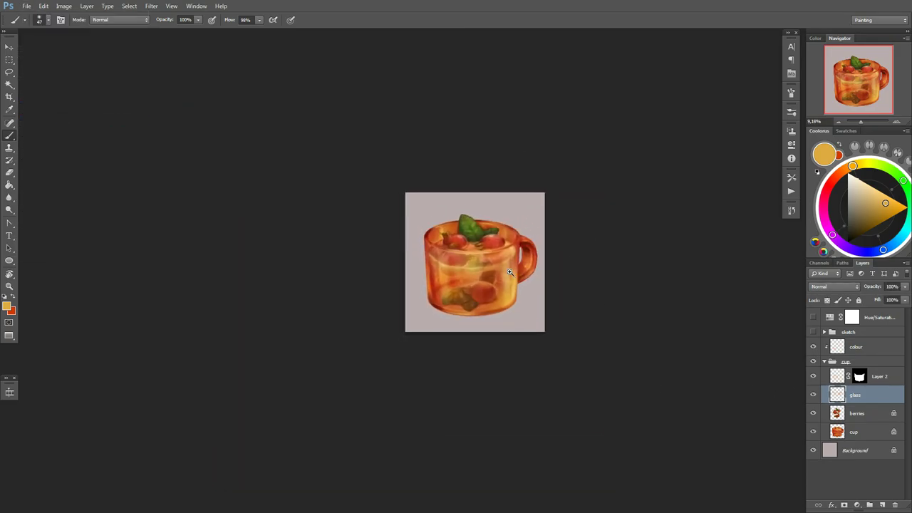
Step: Make a single drag across the mug on the canvas with the glass layer showing
left_click_drag(510, 272, 644, 355)
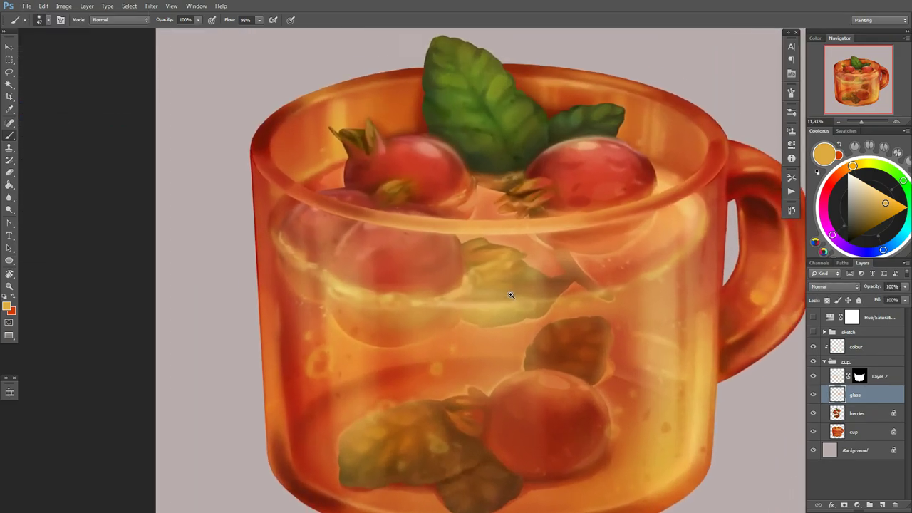